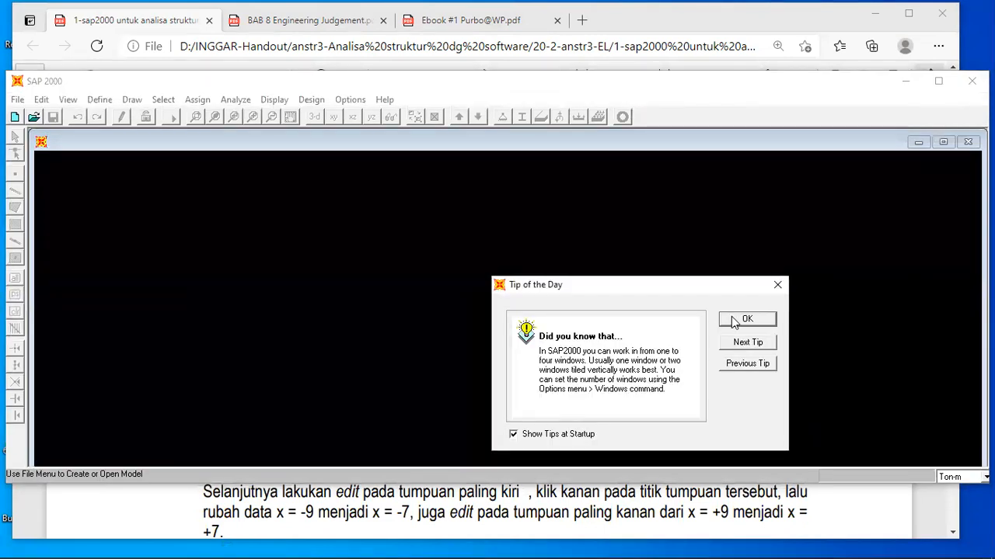
Dismiss the splash screen and examine the continuous beam's supports, loads and span dimensions in the PDF handout.
left_click(746, 319)
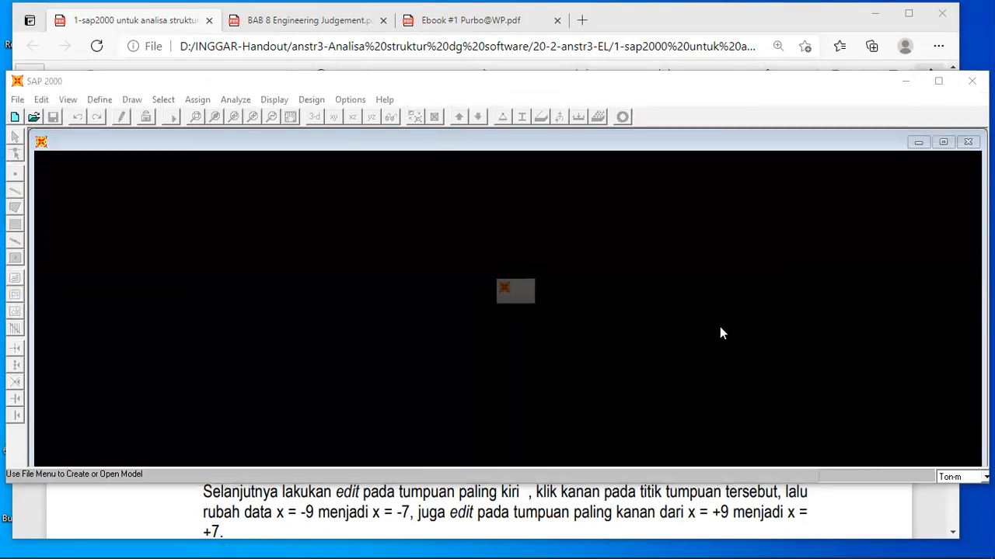
left_click(826, 489)
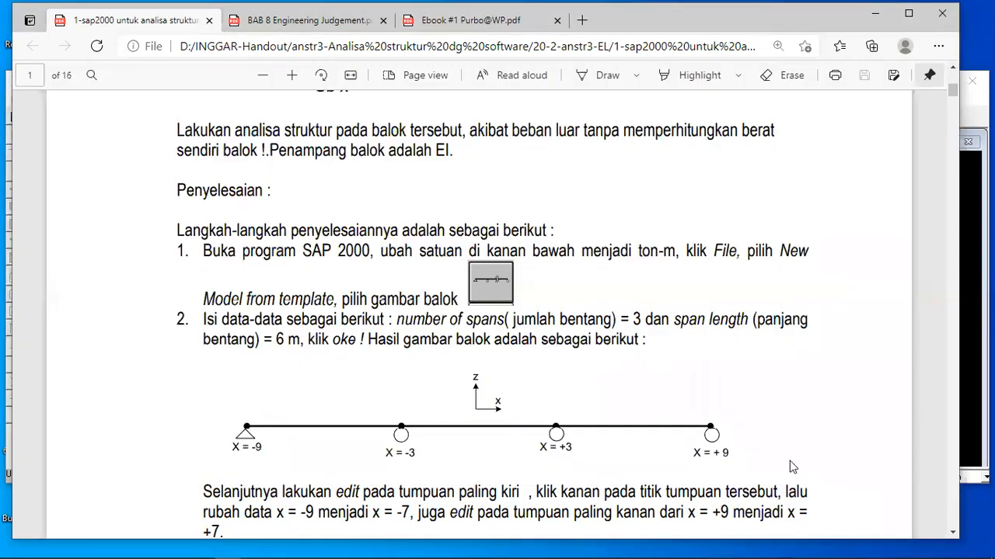
scroll(833, 448, "up", 4)
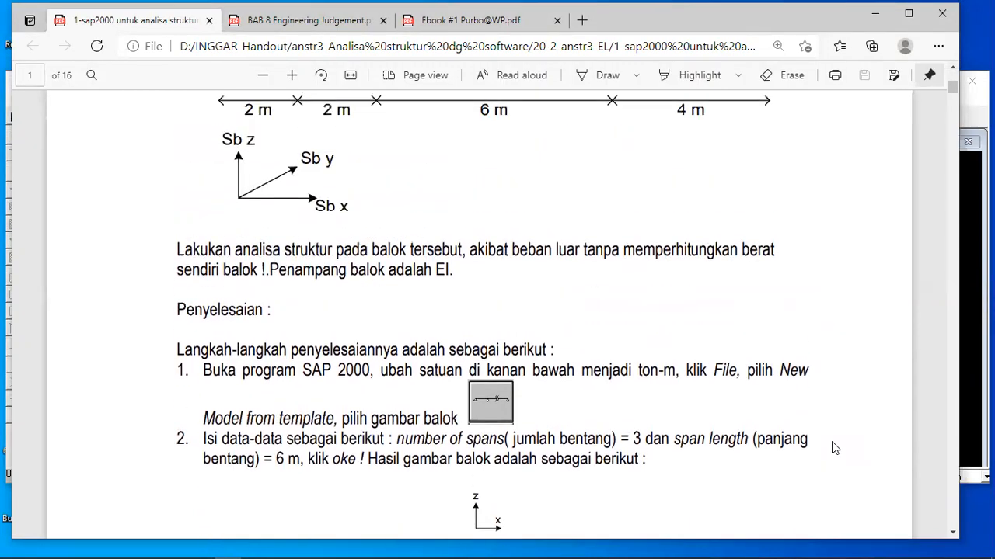
scroll(832, 449, "up", 1)
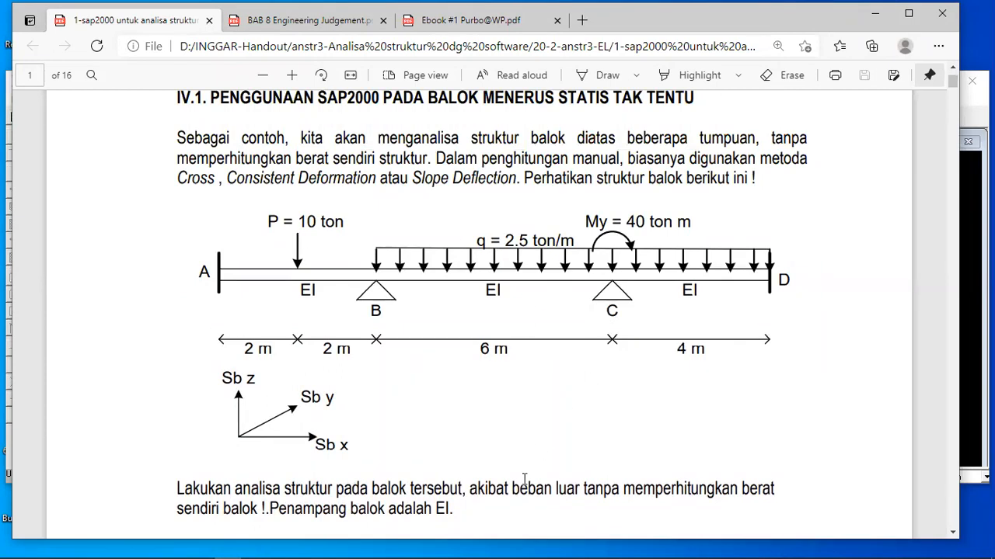
mouse_move(409, 542)
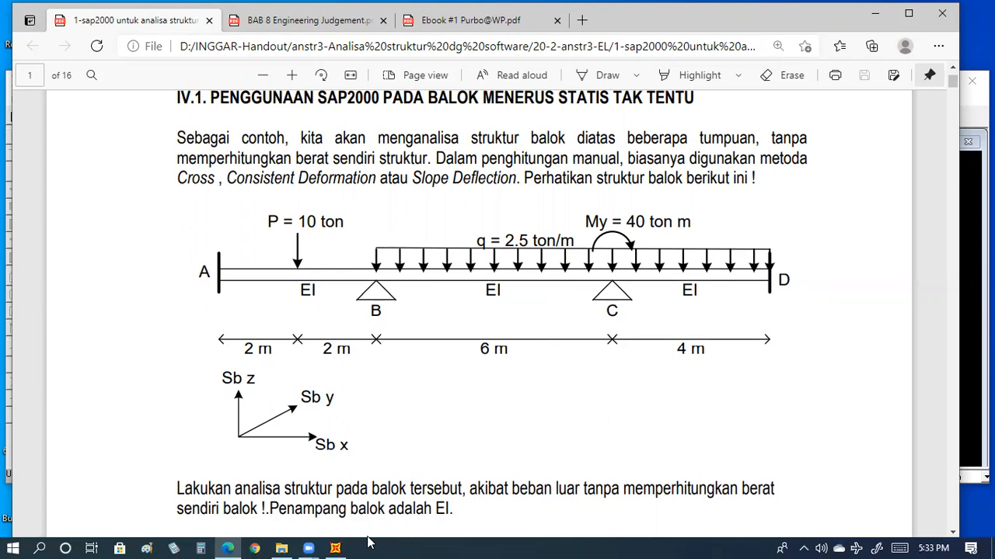
Switch to SAP2000 and make its main window and inner view window taller.
left_click(335, 548)
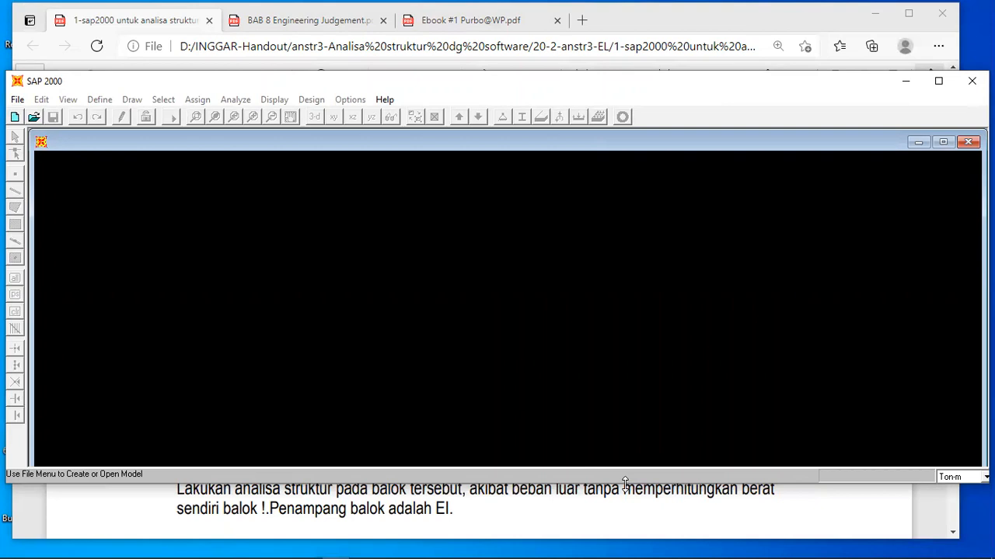
left_click_drag(626, 483, 754, 519)
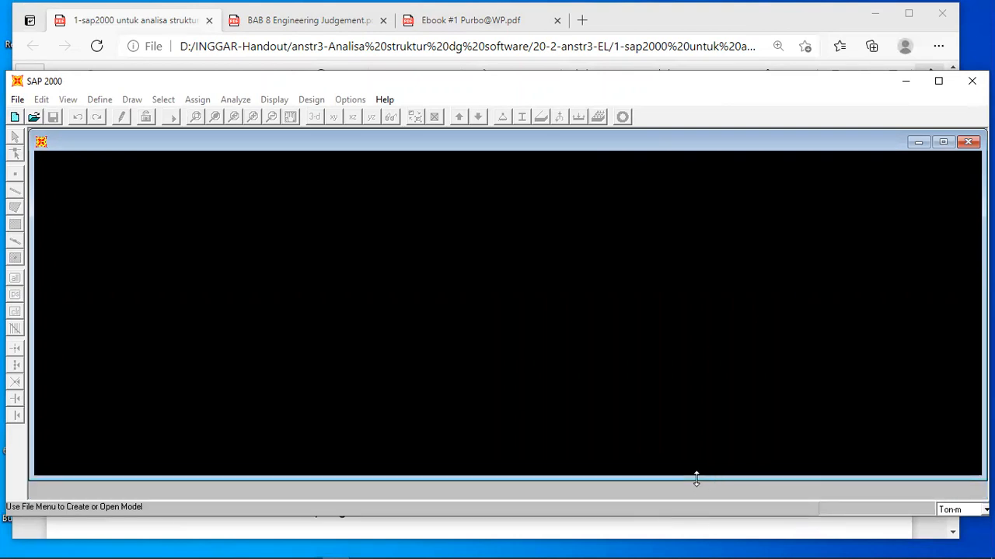
left_click_drag(697, 479, 746, 493)
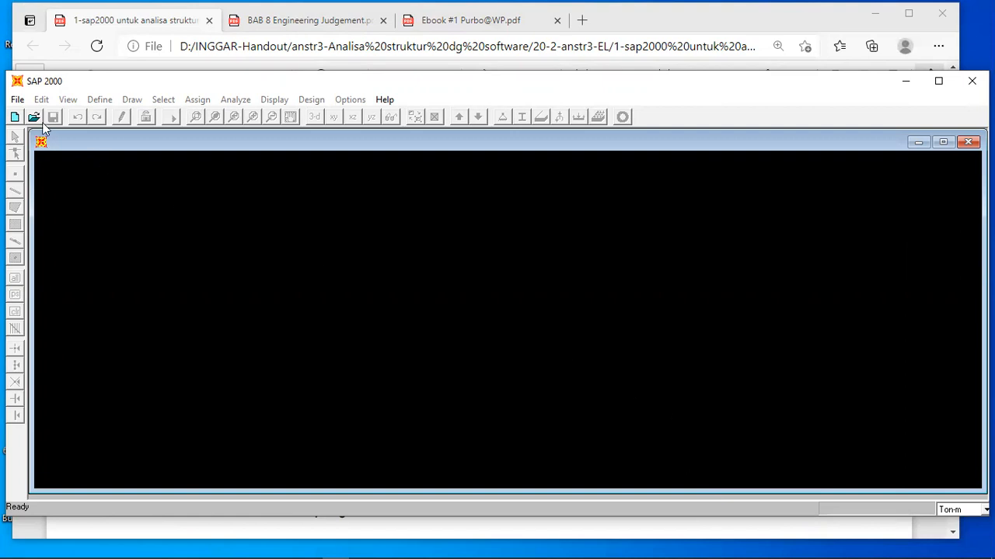
Start a new model from the beam template.
left_click(18, 101)
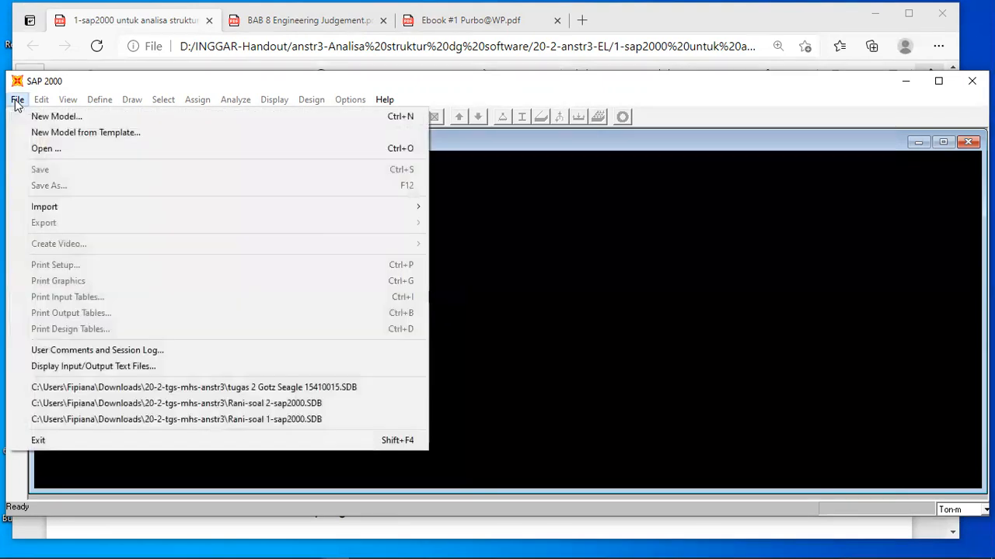
left_click(17, 101)
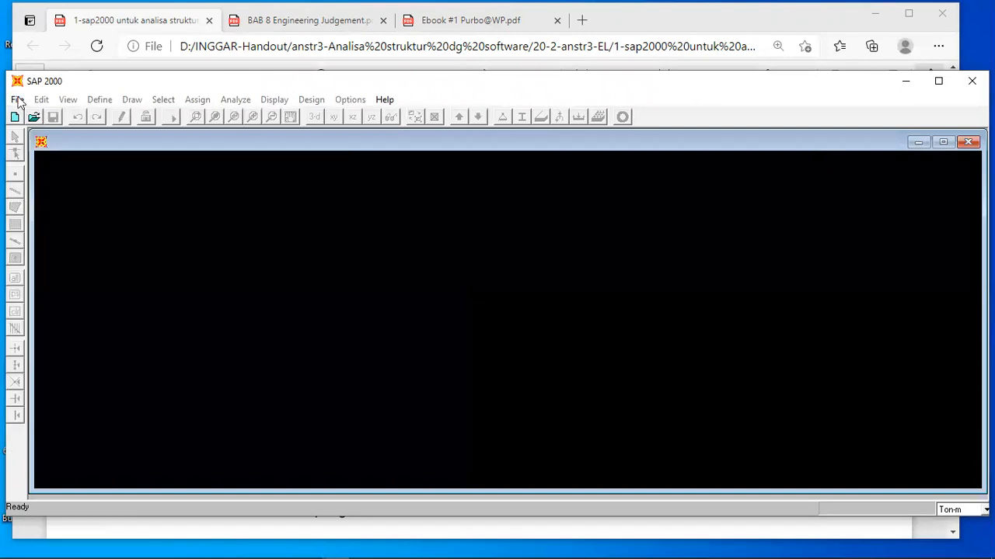
left_click(18, 103)
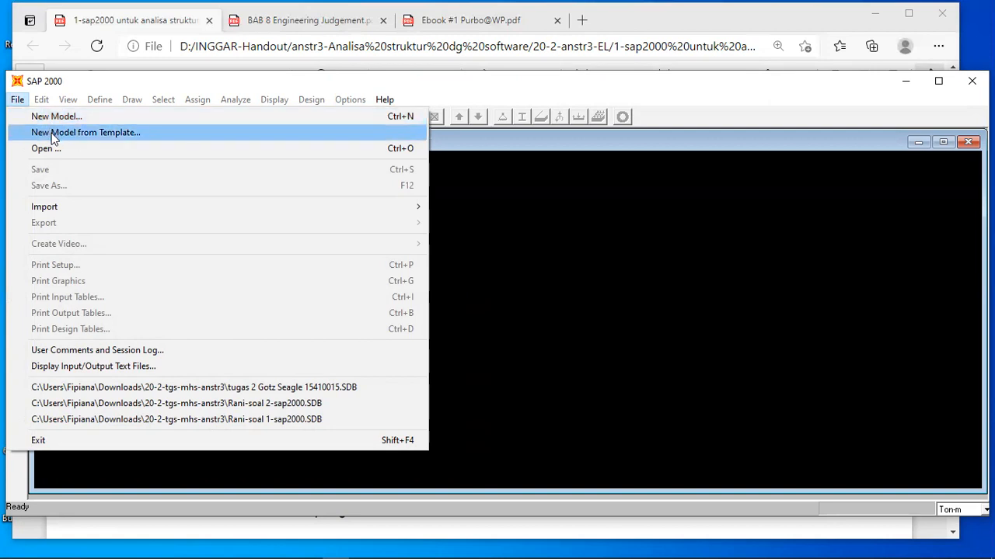
left_click(54, 133)
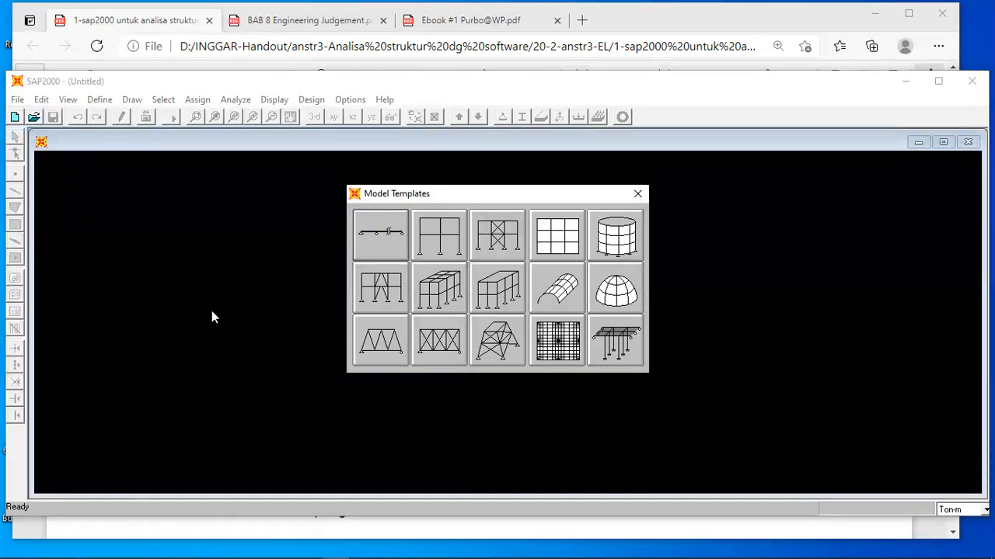
left_click(375, 238)
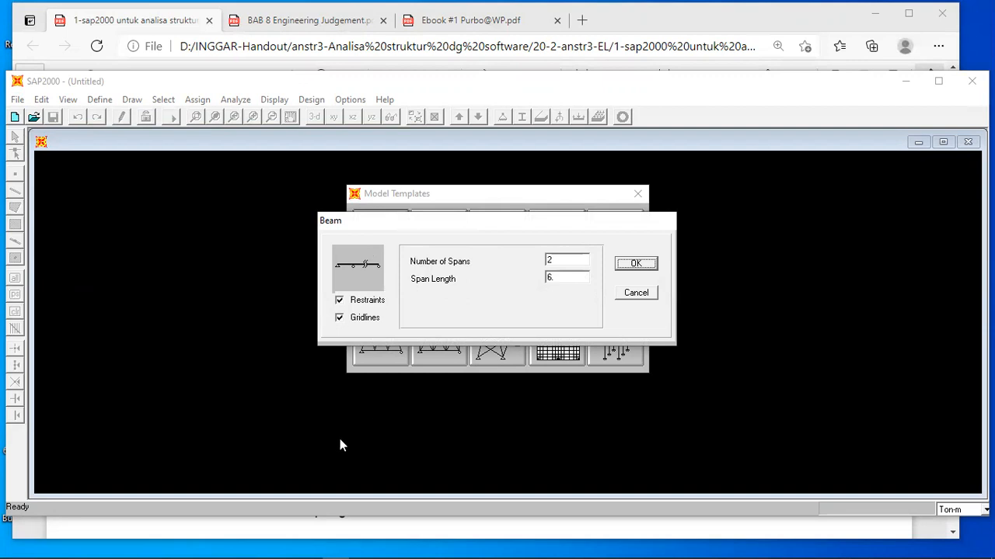
Generate the beam with 3 spans and the 6 m span length, checking against the handout's beam figure.
left_click(383, 536)
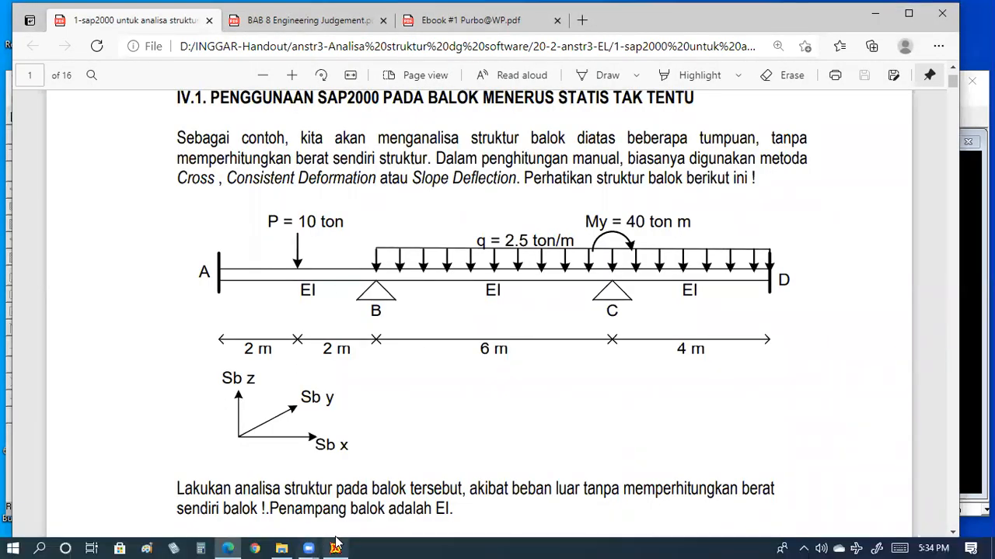
left_click(335, 544)
double_click(550, 261)
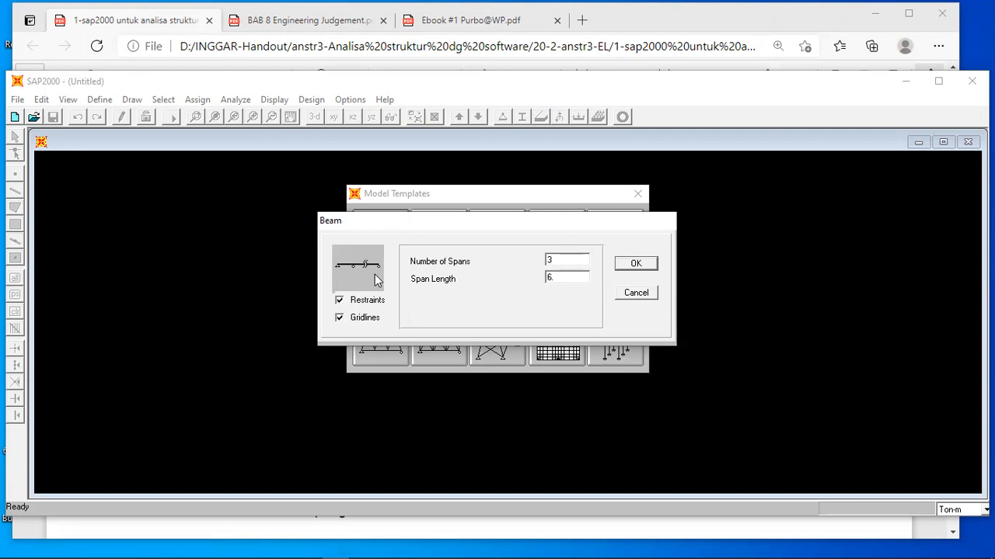
left_click(424, 533)
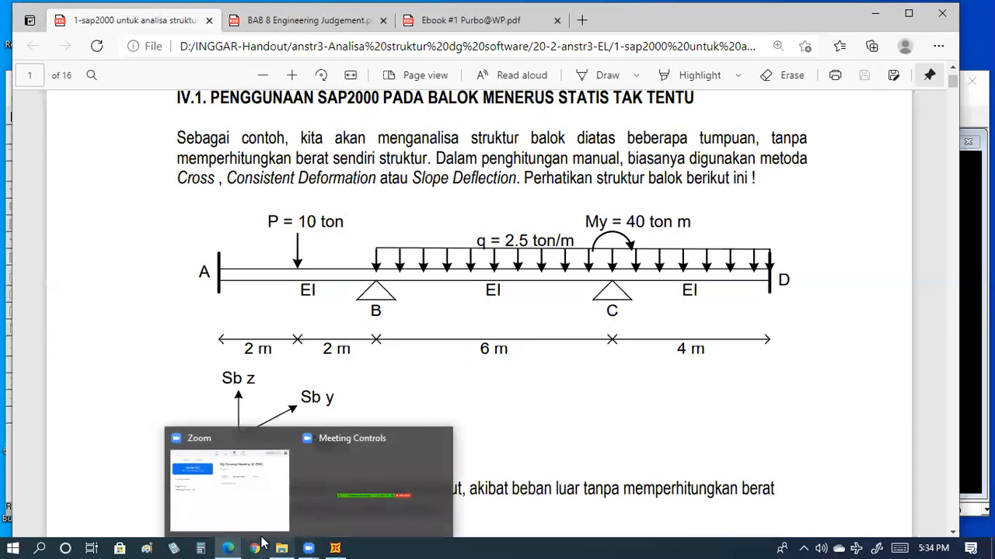
left_click(335, 549)
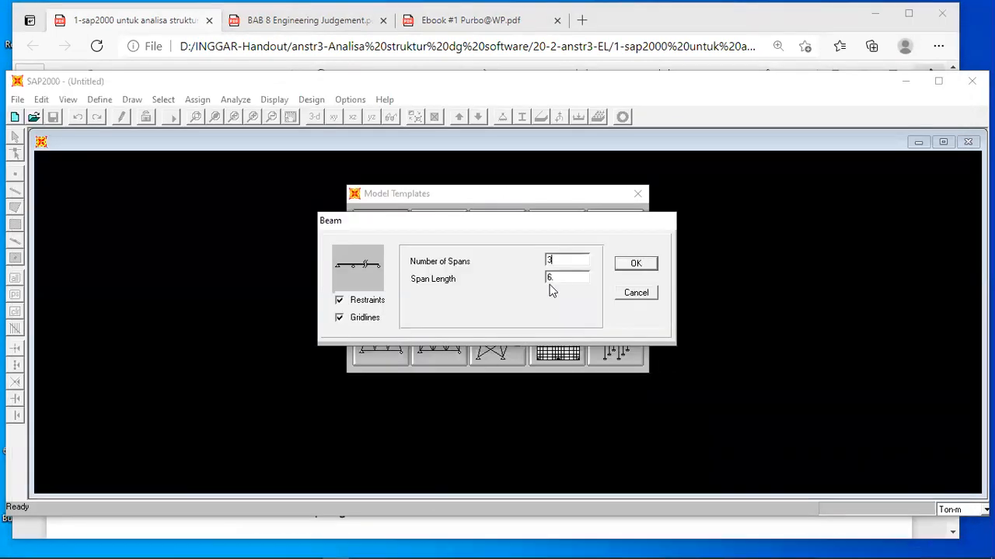
left_click(636, 263)
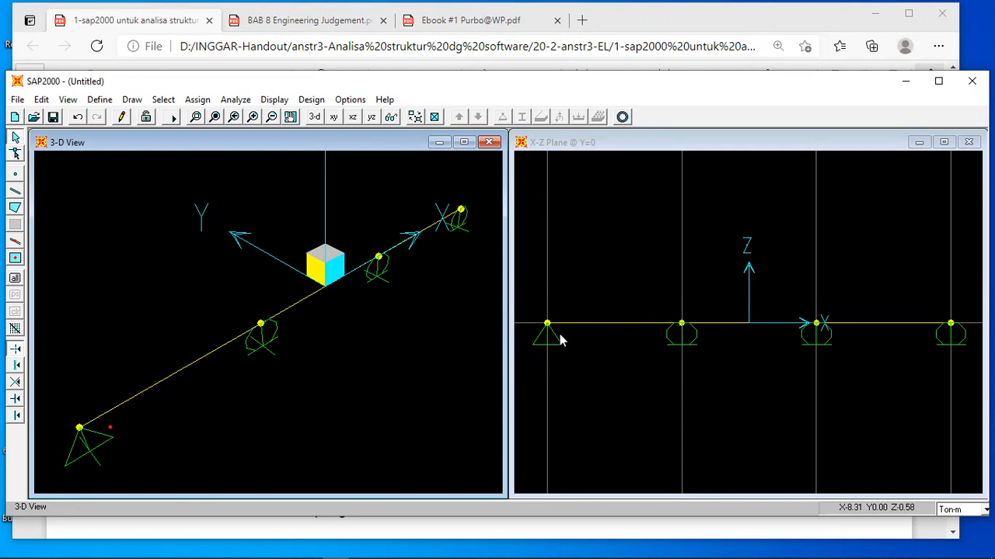
Check the first span's frame information, and move the leftmost grid line to X = -7 with Snap to Grid Lines and Glue Joints to Grid Lines enabled.
right_click(598, 325)
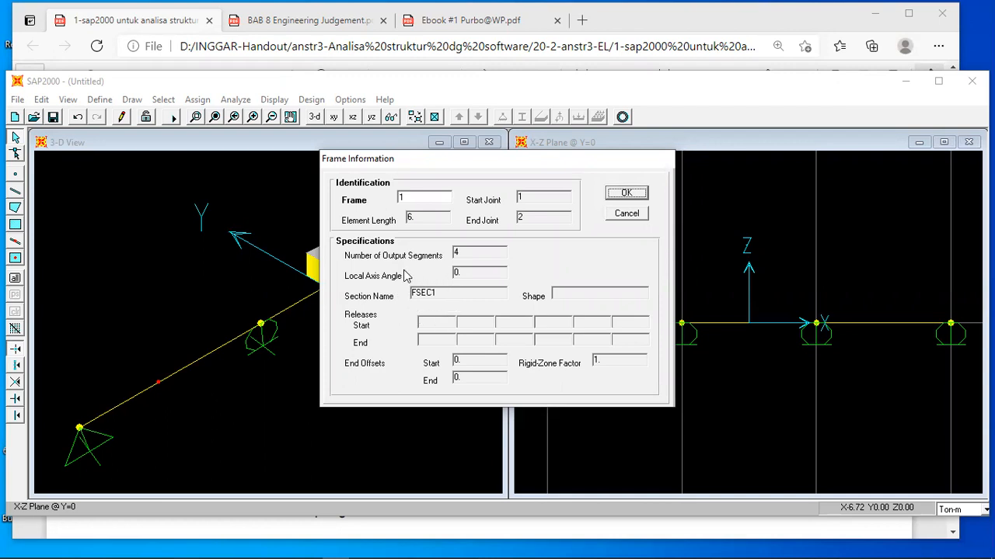
left_click(633, 194)
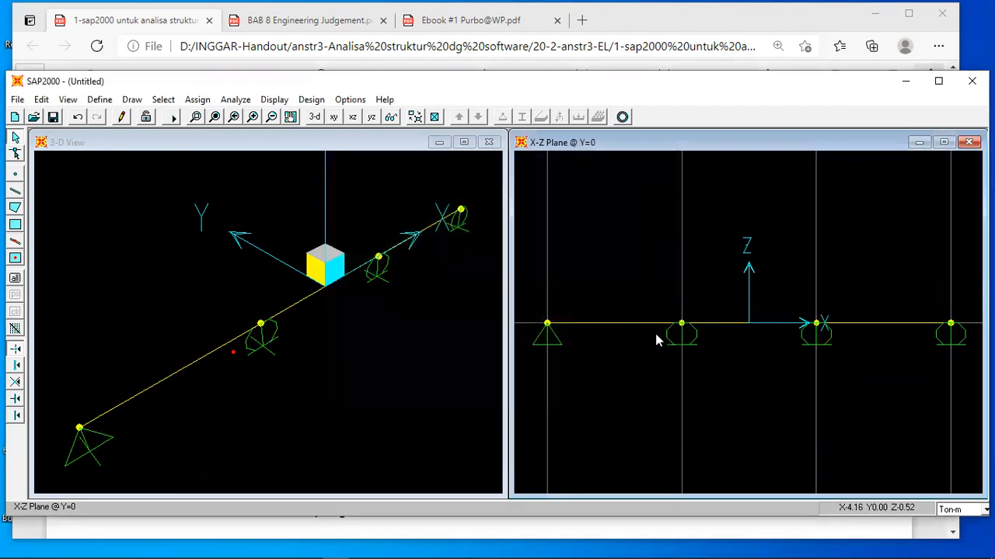
double_click(546, 215)
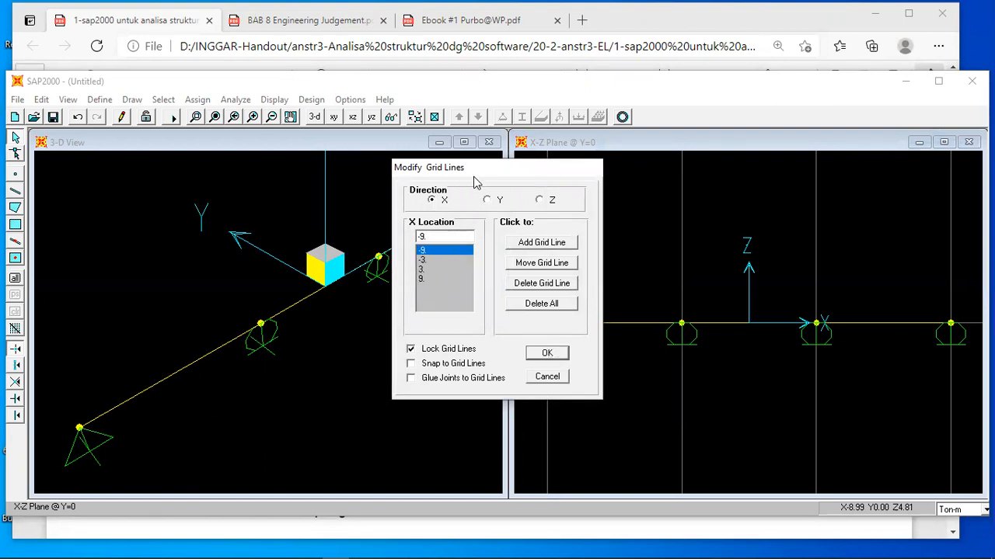
left_click_drag(474, 177, 379, 188)
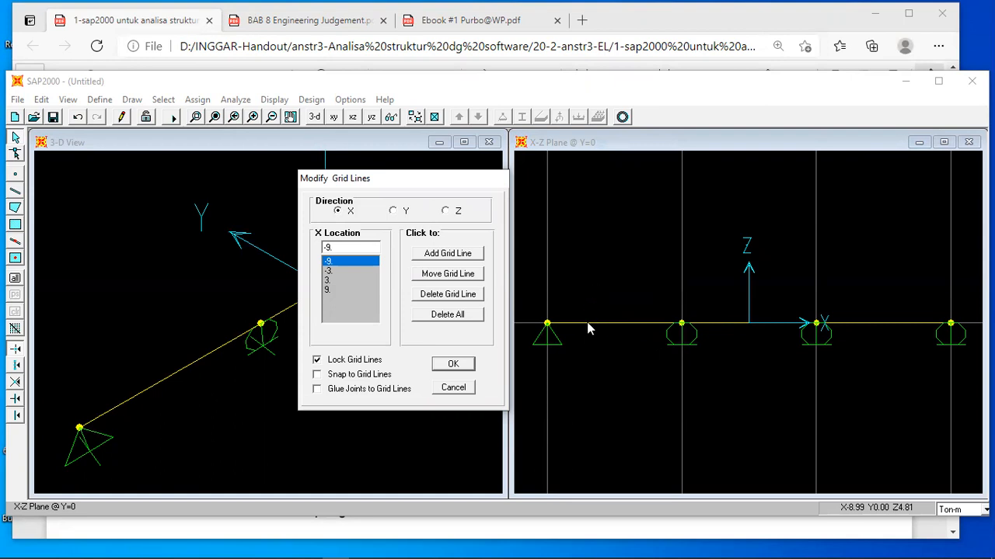
double_click(336, 247)
type("-7")
left_click(317, 375)
left_click(317, 389)
left_click(446, 277)
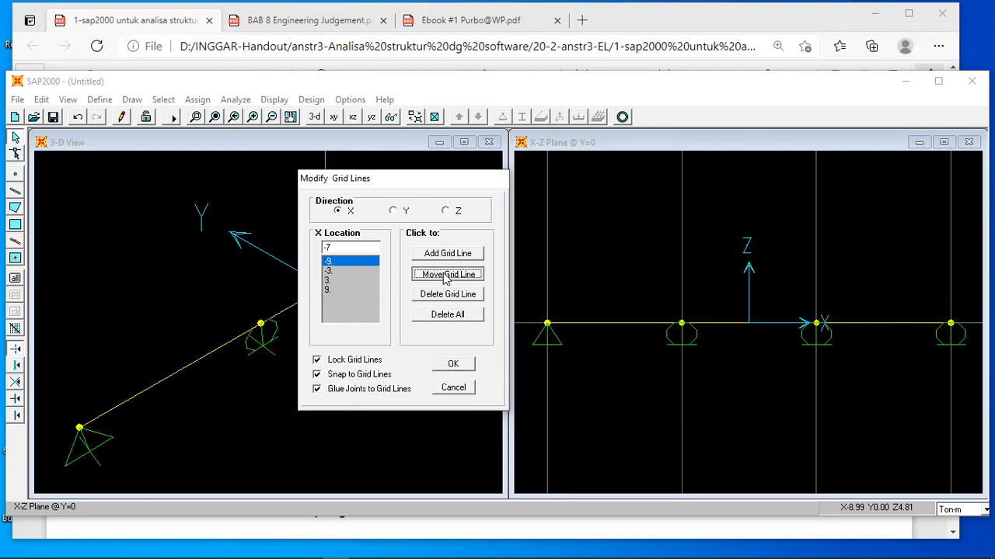
left_click(451, 364)
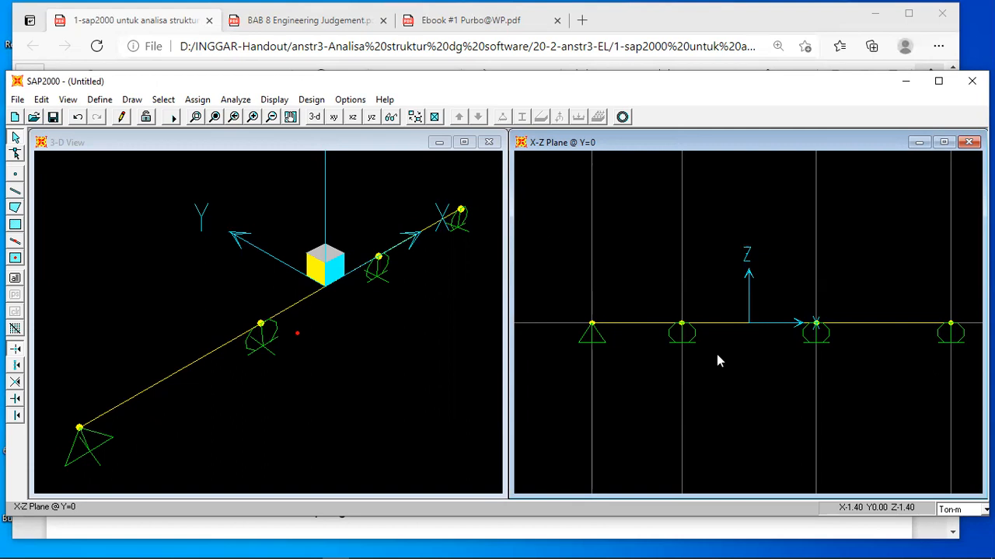
Move the rightmost vertical grid line, with its glued joint, to X = 7.
double_click(950, 208)
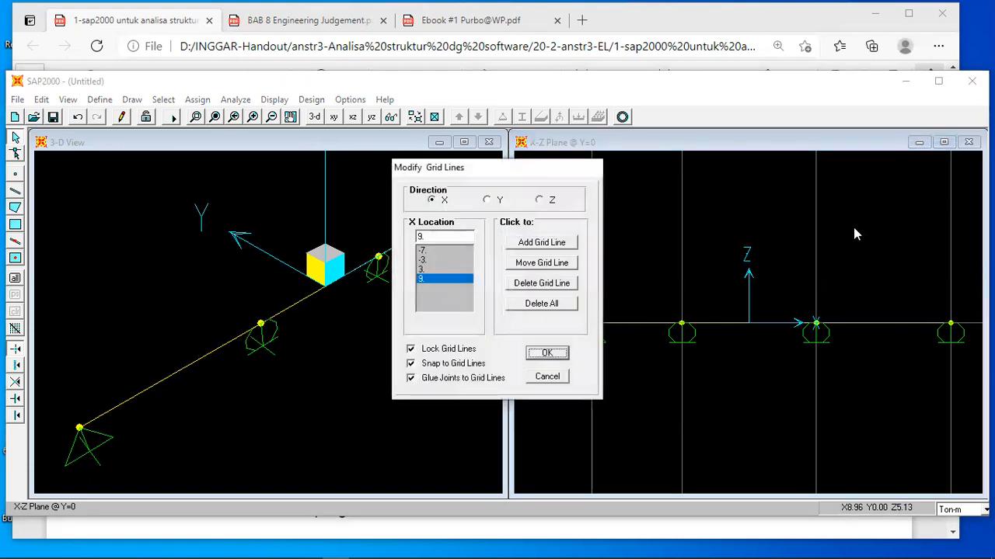
double_click(436, 236)
type("7")
left_click(531, 266)
left_click(547, 353)
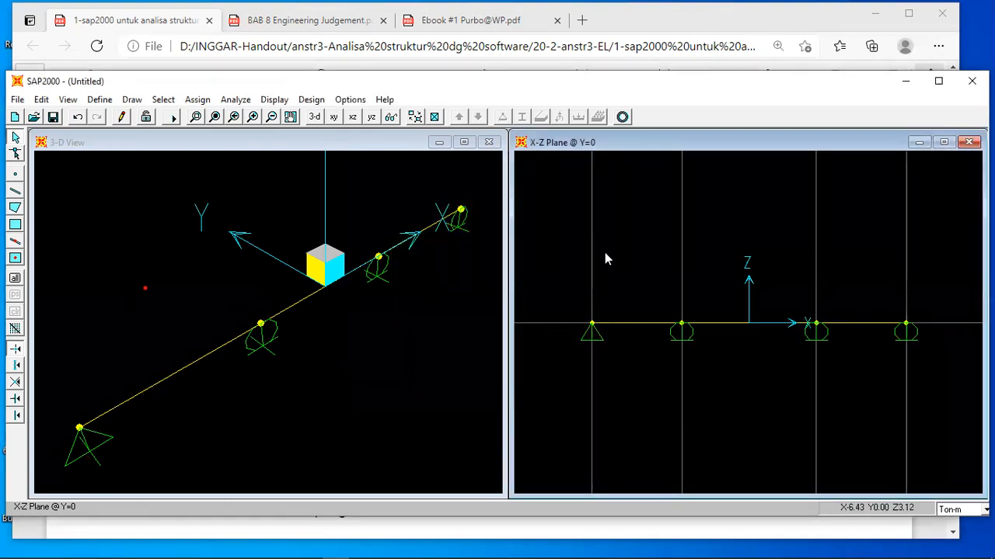
Check the element length of each of the three beam spans in the frame information.
right_click(636, 324)
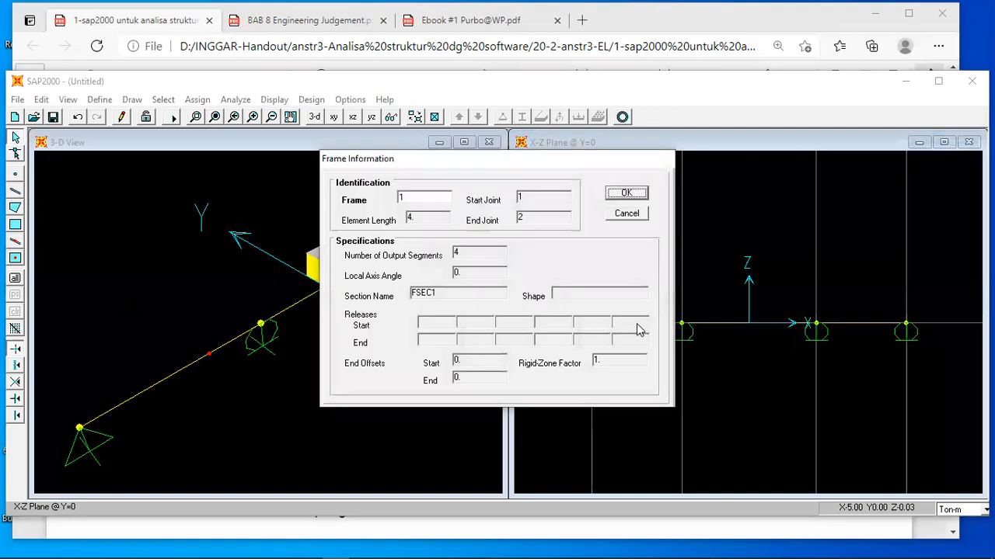
left_click(626, 194)
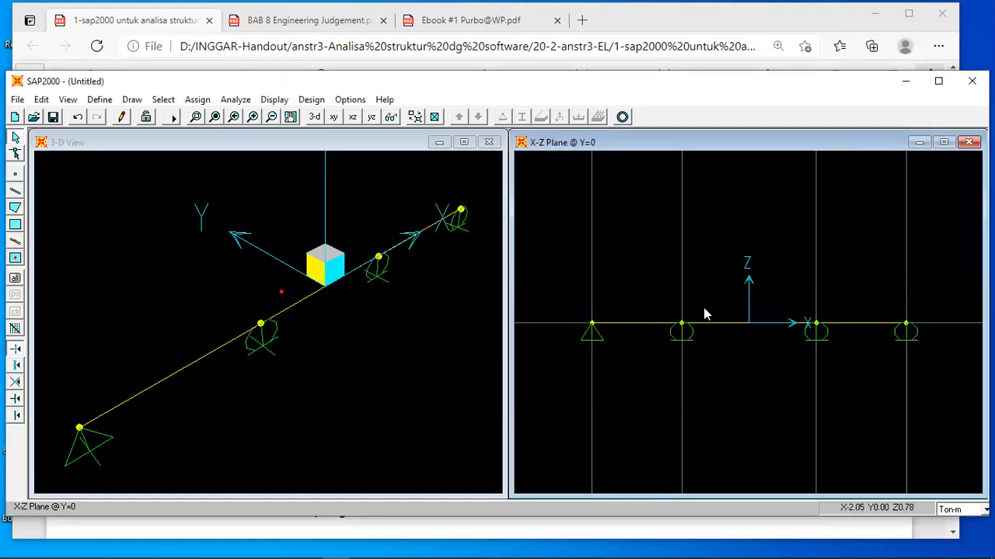
right_click(716, 324)
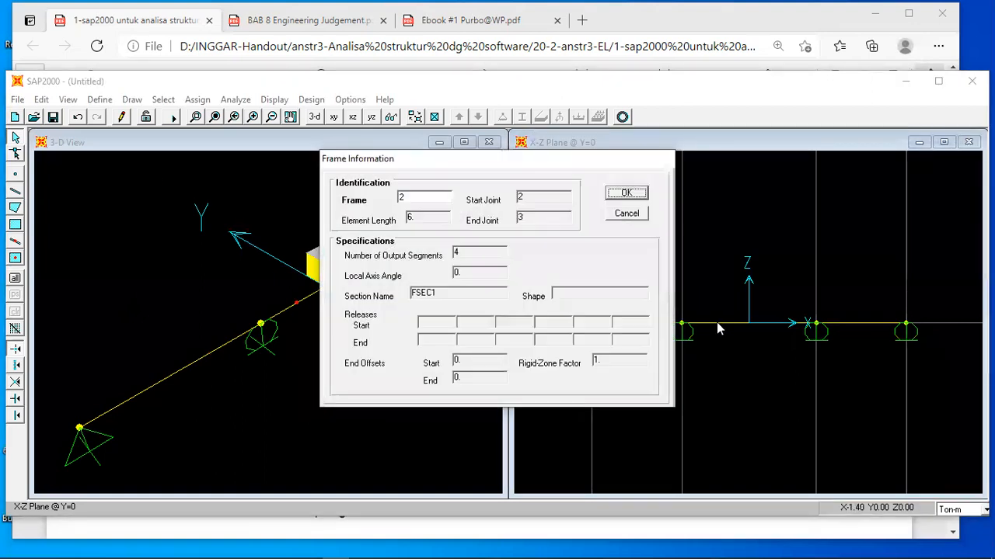
left_click(628, 194)
right_click(843, 325)
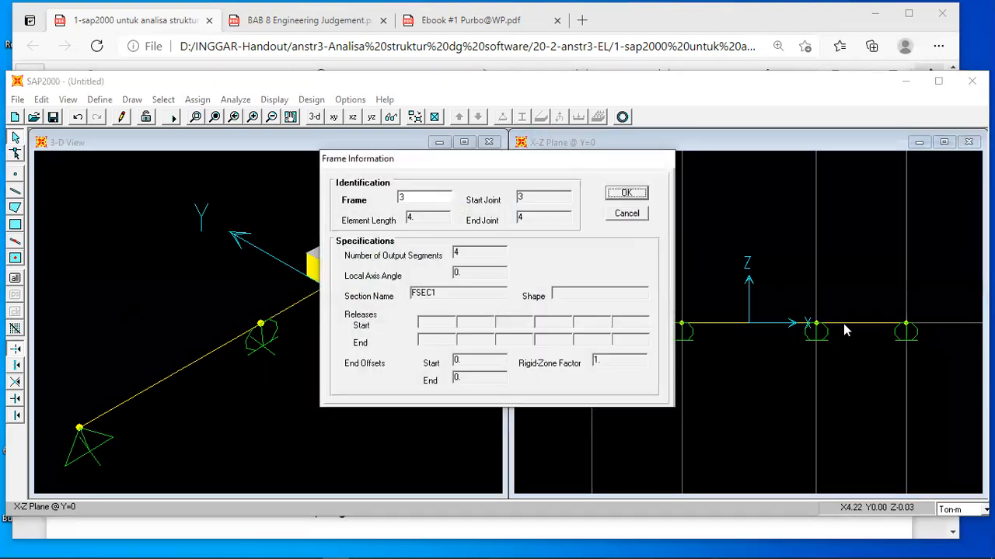
left_click(630, 195)
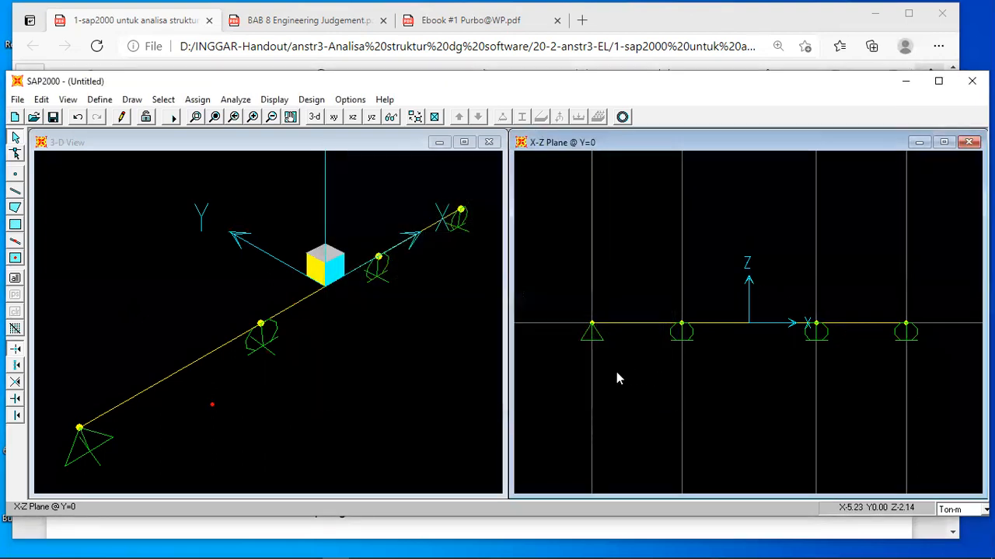
Compare the supports with the handout's figure and assign pinned restraints to the two interior joints in the X-Z view.
left_click(429, 533)
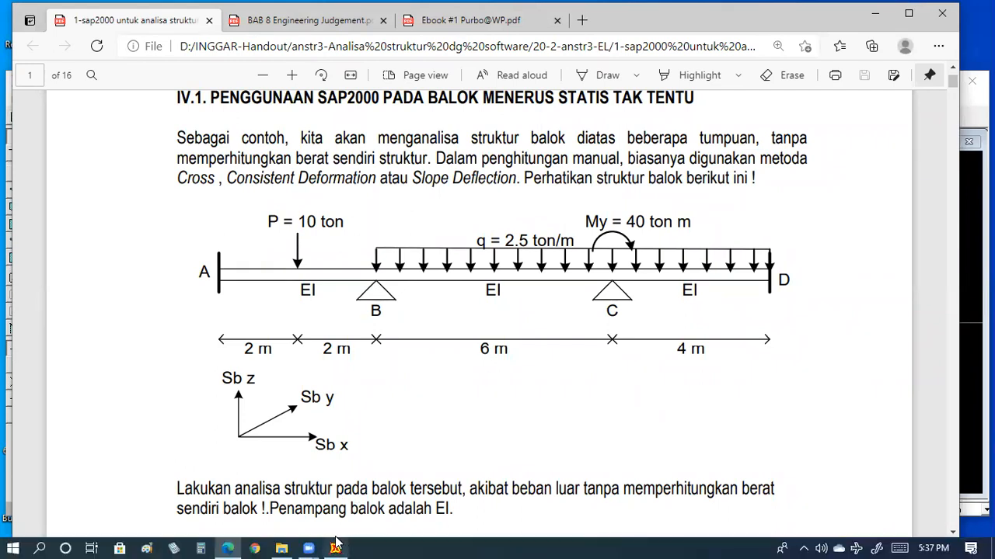
left_click(335, 548)
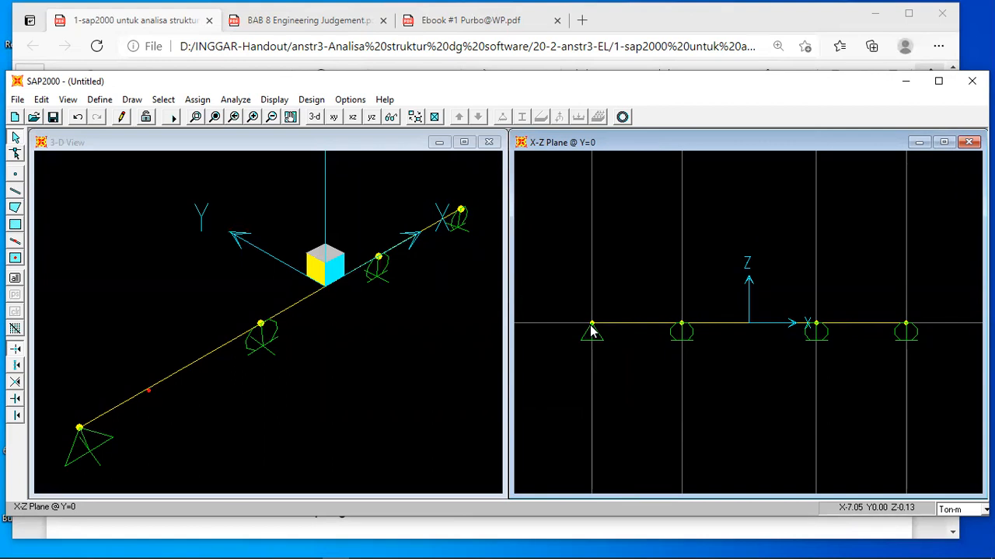
left_click(683, 326)
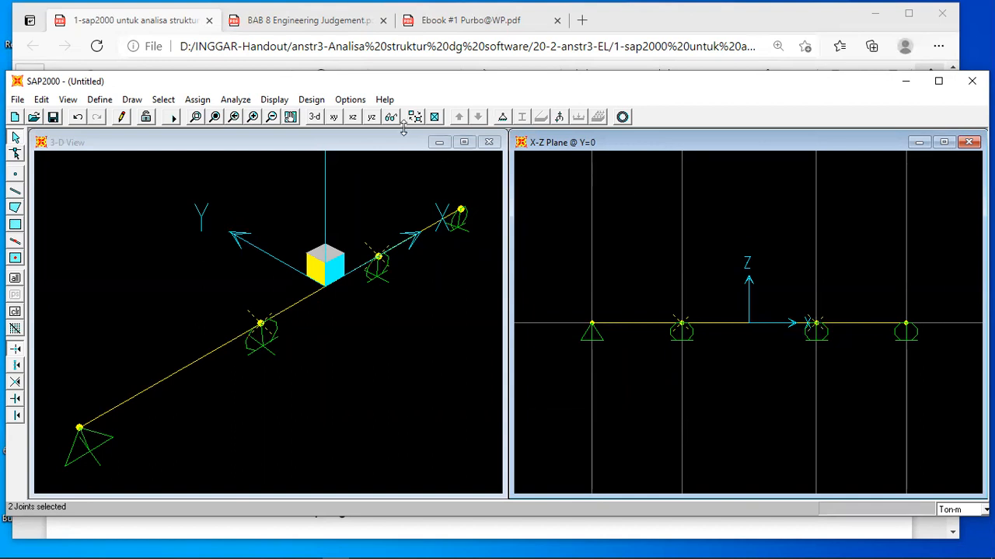
left_click(501, 117)
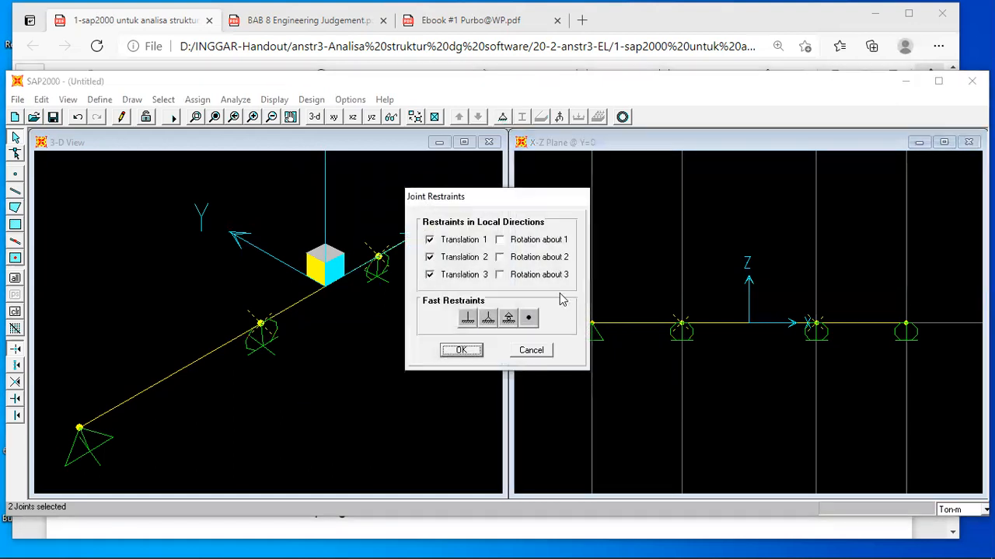
left_click(488, 320)
left_click(462, 350)
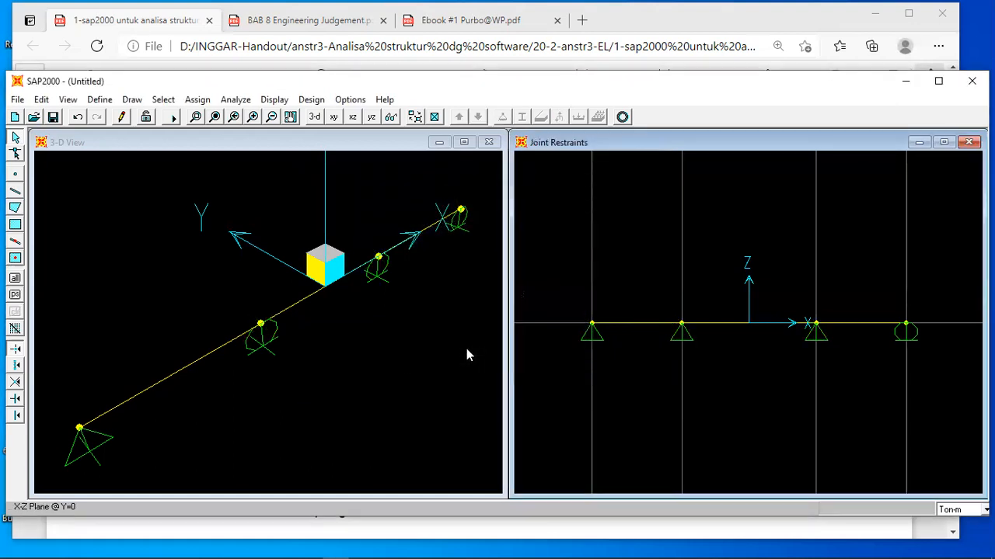
Assign fixed restraints to the two outer end joints of the beam in the X-Z view.
left_click(592, 326)
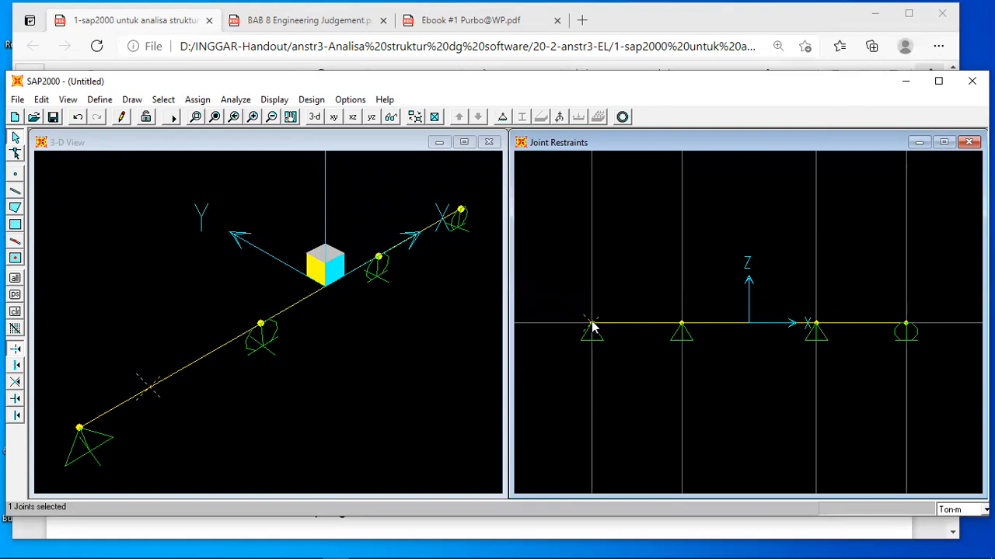
left_click(906, 326)
left_click(502, 117)
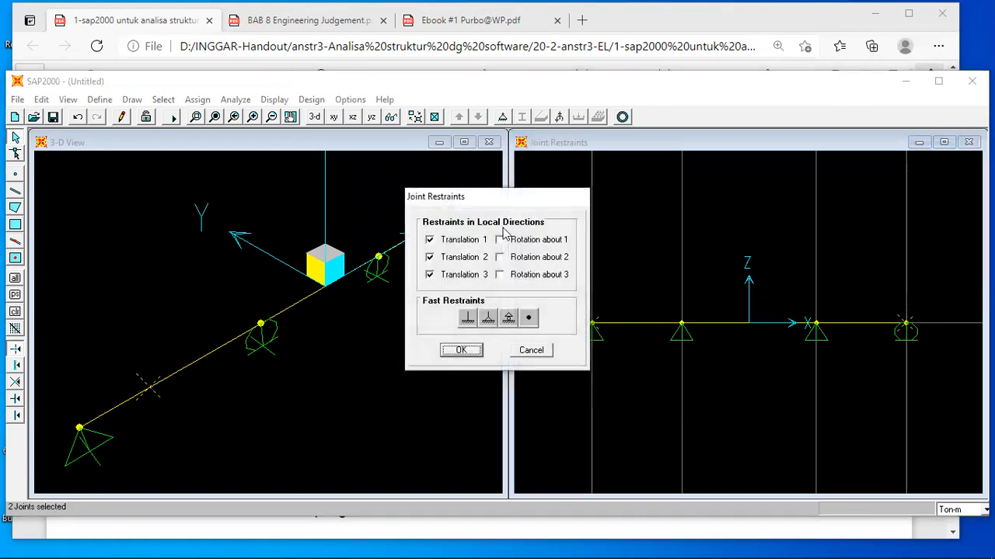
left_click(468, 318)
left_click(460, 349)
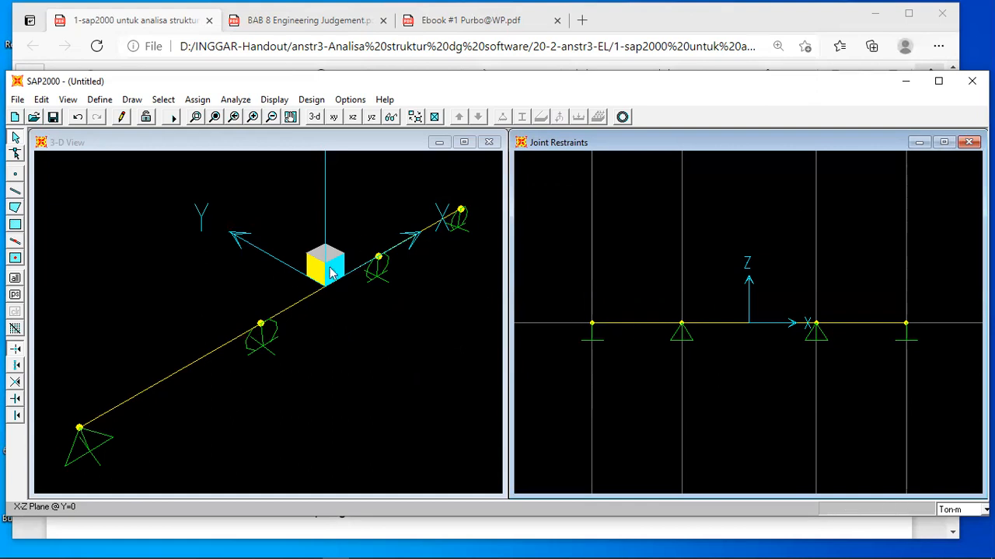
Start a new blank model, cancelling the save of the current untitled beam model.
left_click(18, 101)
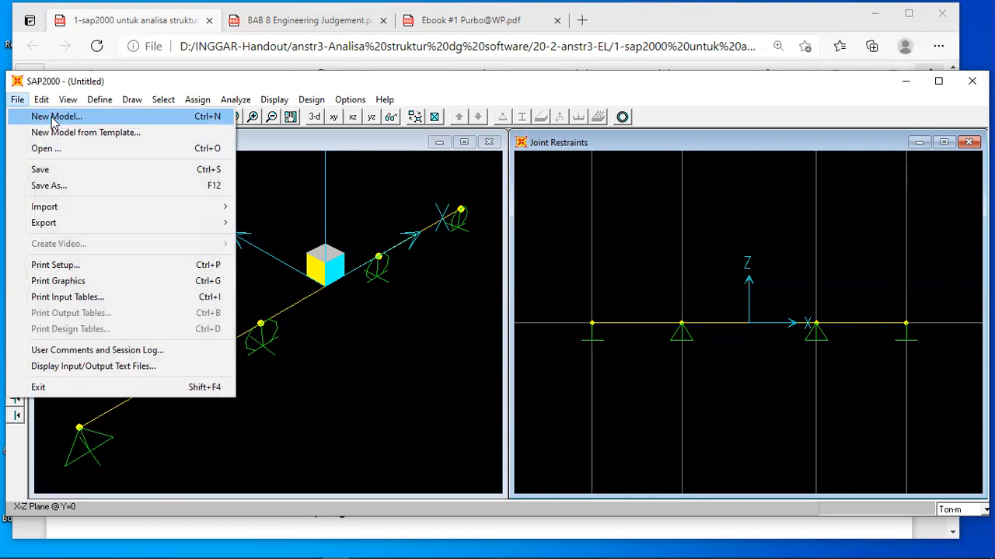
left_click(53, 117)
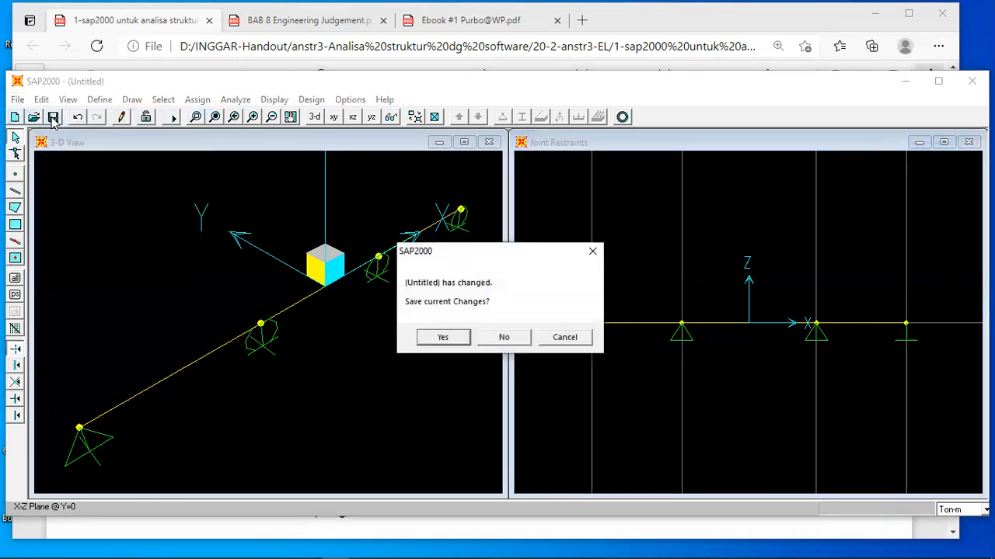
left_click(443, 338)
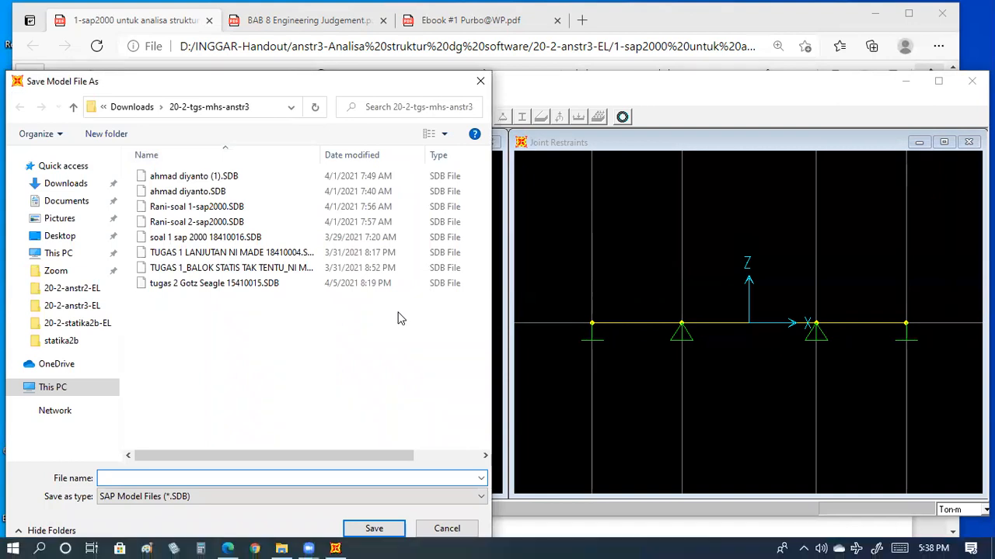
key("Escape")
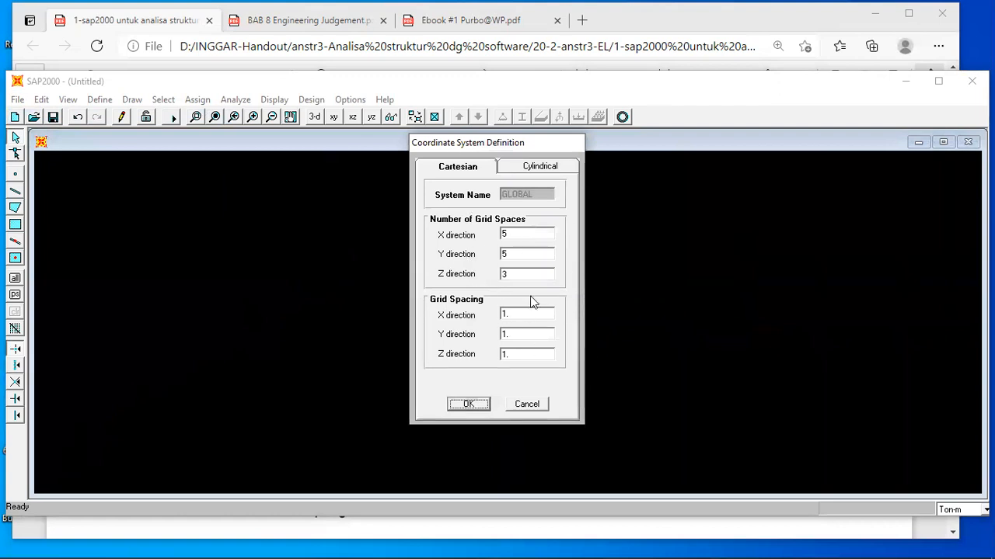
Review the handout's span dimensions, and define a Cartesian grid with 14 X spaces, 0 Y and 0 Z spaces, and X spacing 1.
left_click(488, 533)
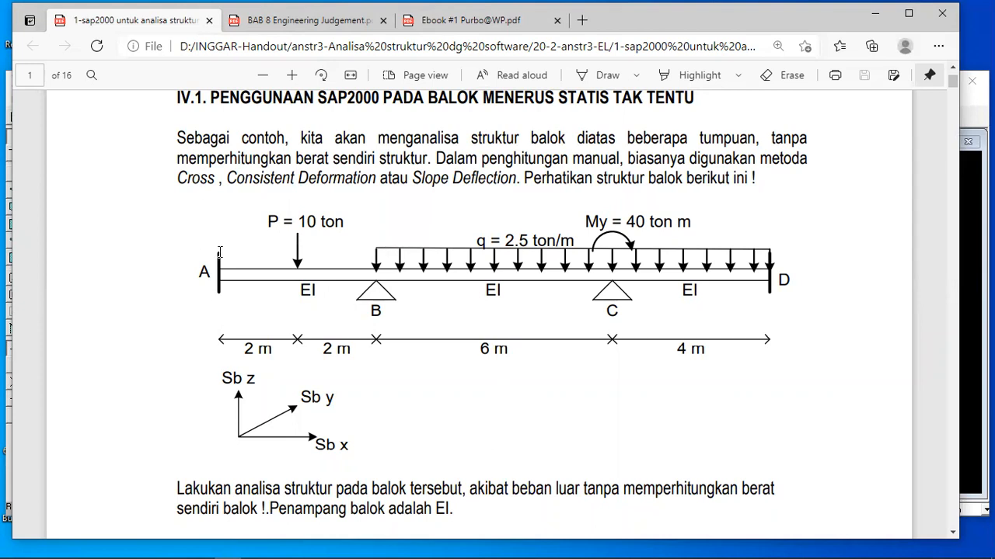
left_click(335, 546)
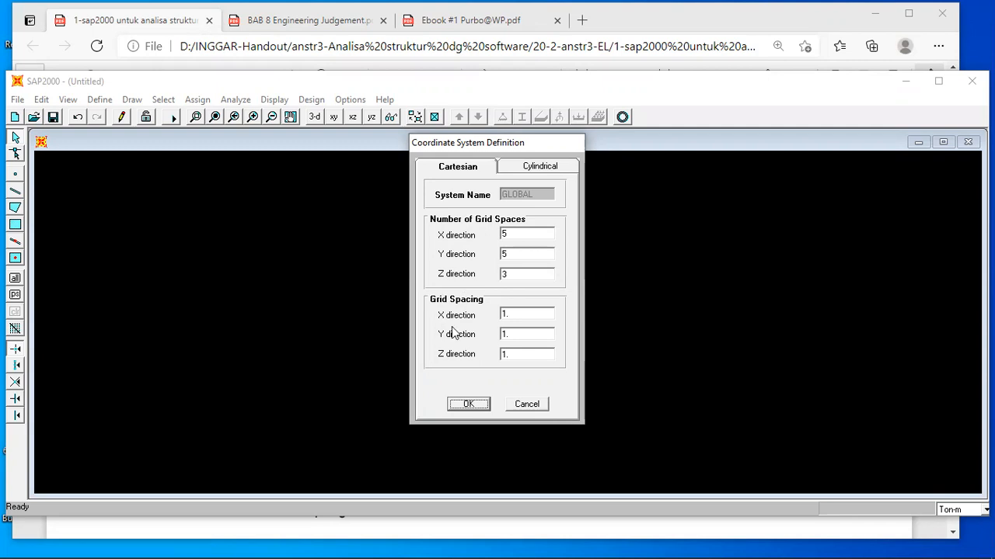
double_click(511, 235)
double_click(511, 314)
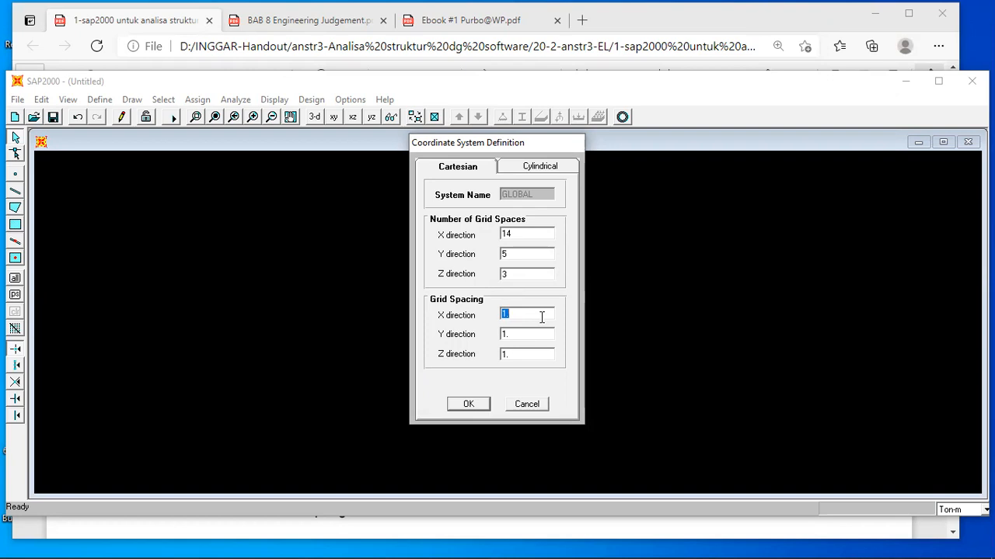
double_click(512, 252)
type("00")
left_click(469, 404)
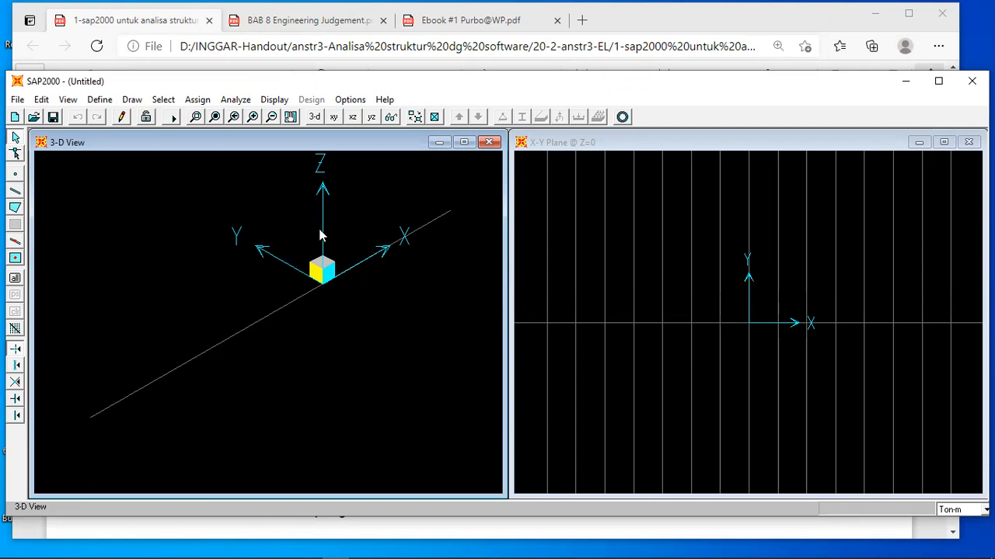
Keep a single X-Z view and draw three connected frame elements along the X axis, with joints at X = -7, -3, 3 and 7.
left_click(488, 145)
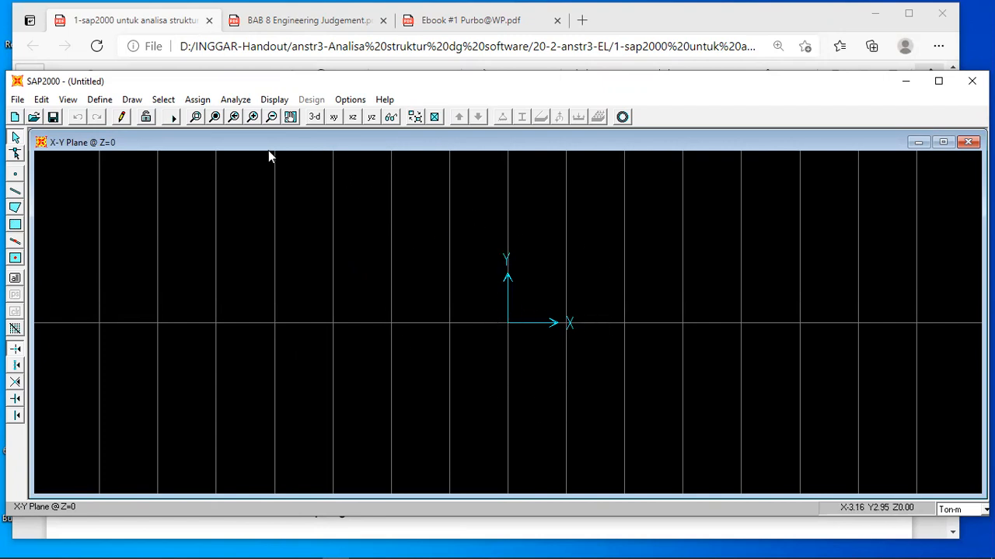
left_click(353, 117)
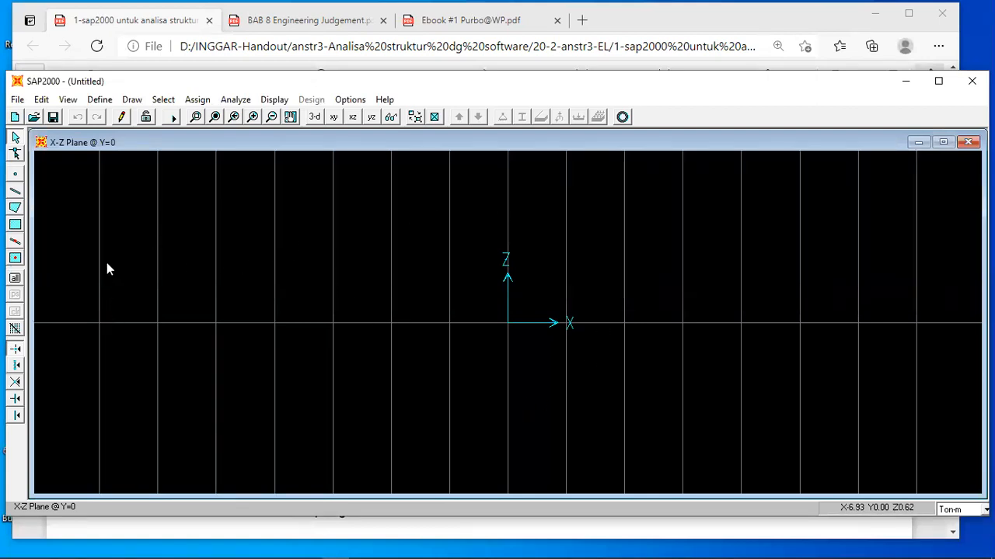
left_click(15, 192)
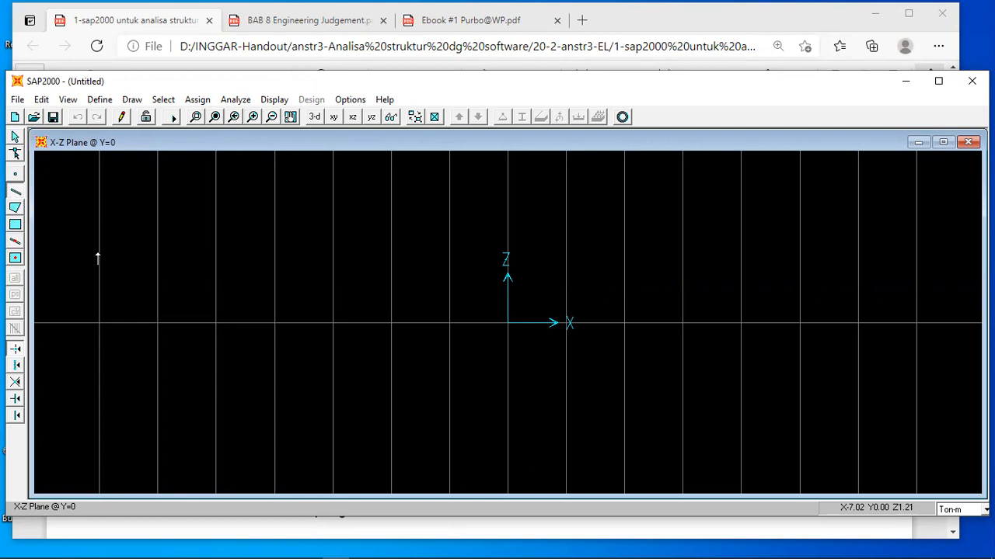
left_click(15, 192)
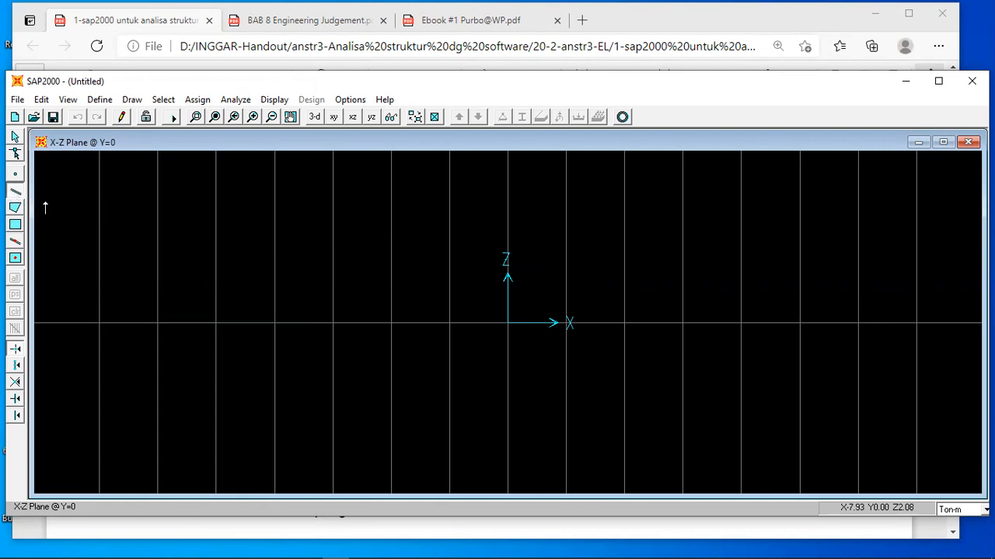
left_click(100, 323)
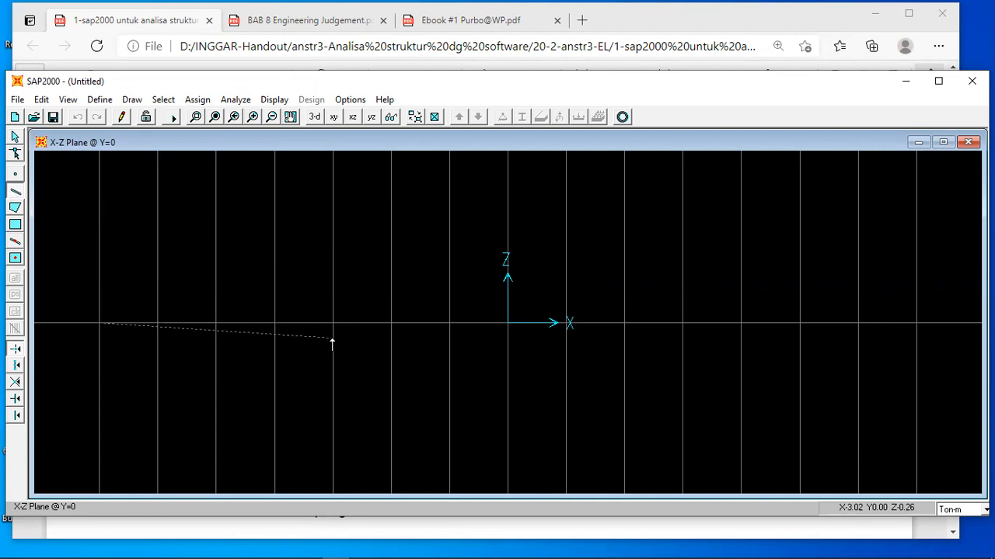
left_click(334, 323)
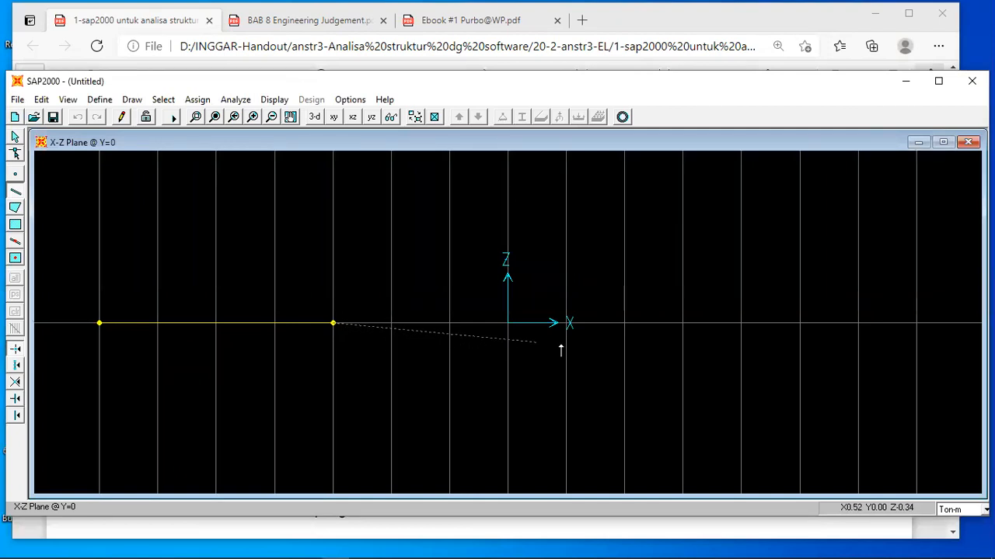
left_click(682, 323)
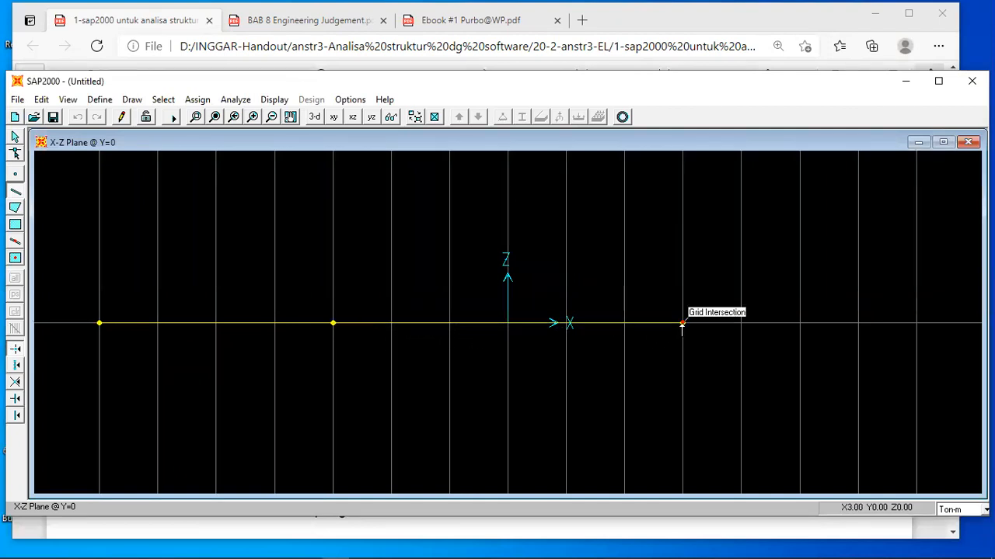
left_click(916, 323)
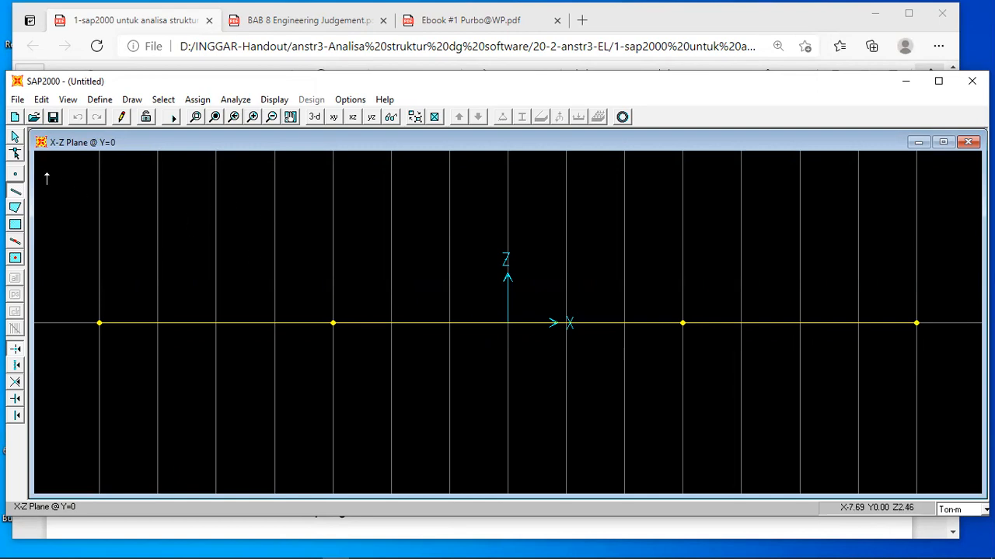
left_click(15, 138)
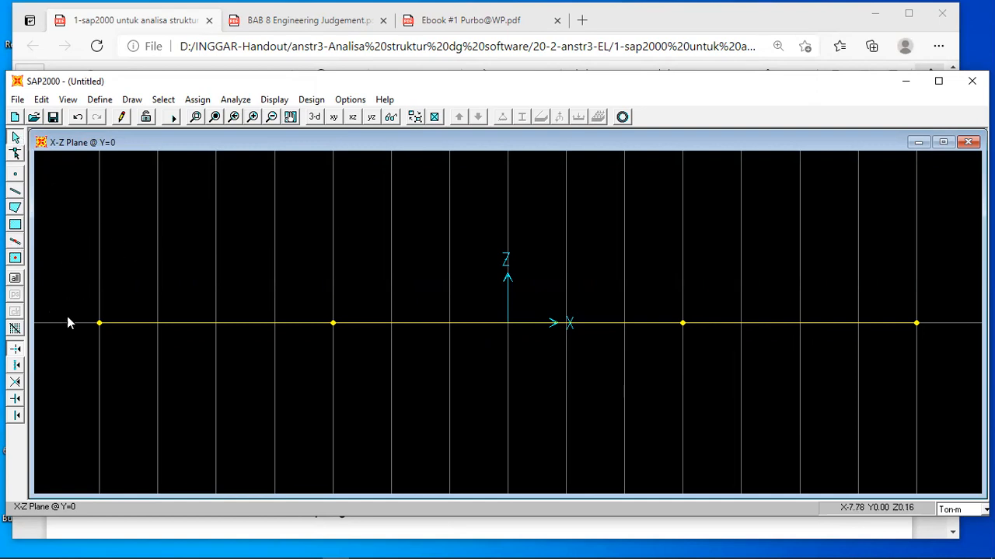
Assign fixed restraints to the outermost joints at X = -7 and X = 7.
left_click(99, 324)
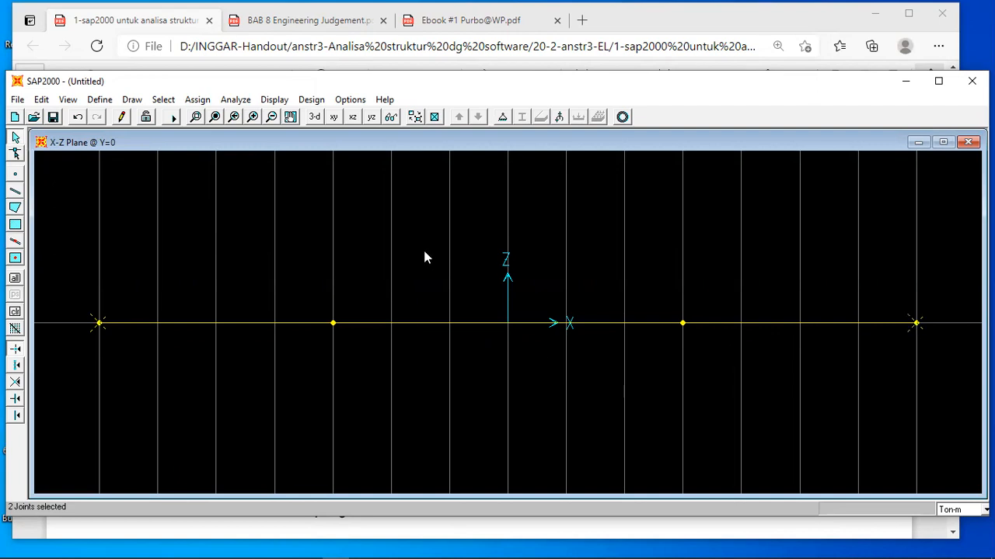
left_click(502, 117)
left_click(470, 320)
left_click(460, 350)
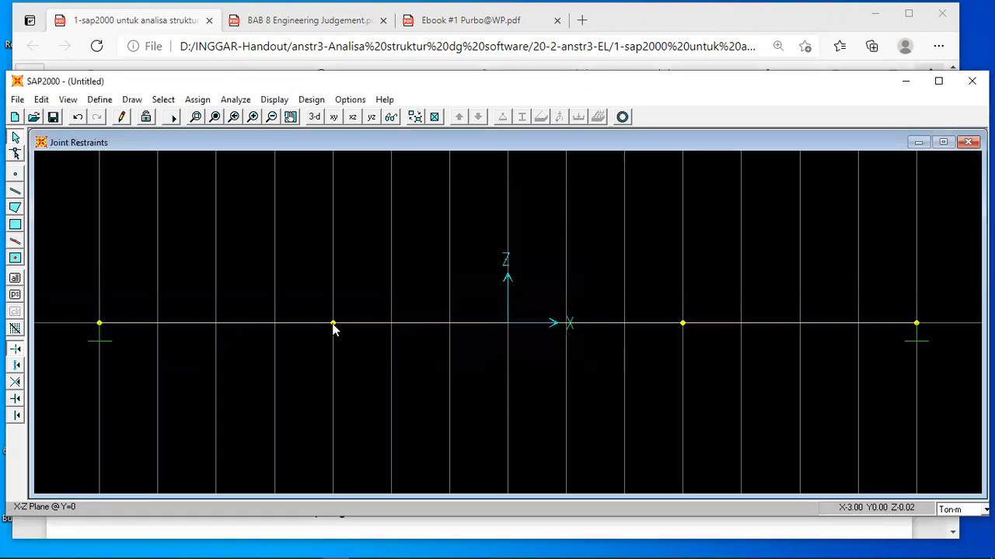
Assign pinned restraints to the two interior joints at X = -3 and X = 3.
left_click(332, 323)
left_click(683, 323)
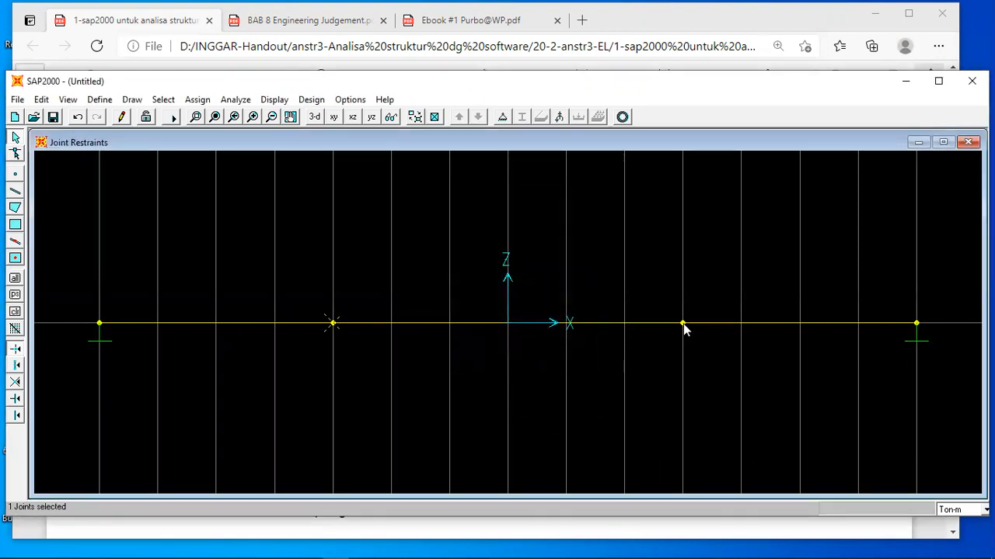
left_click(502, 117)
left_click(489, 318)
left_click(461, 350)
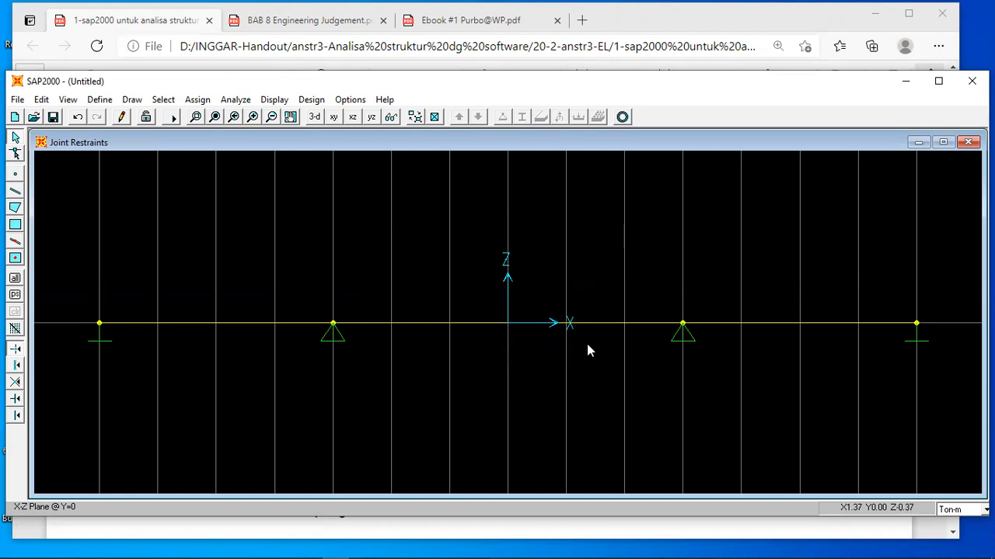
Check the element length of each newly drawn span in its frame information.
right_click(213, 324)
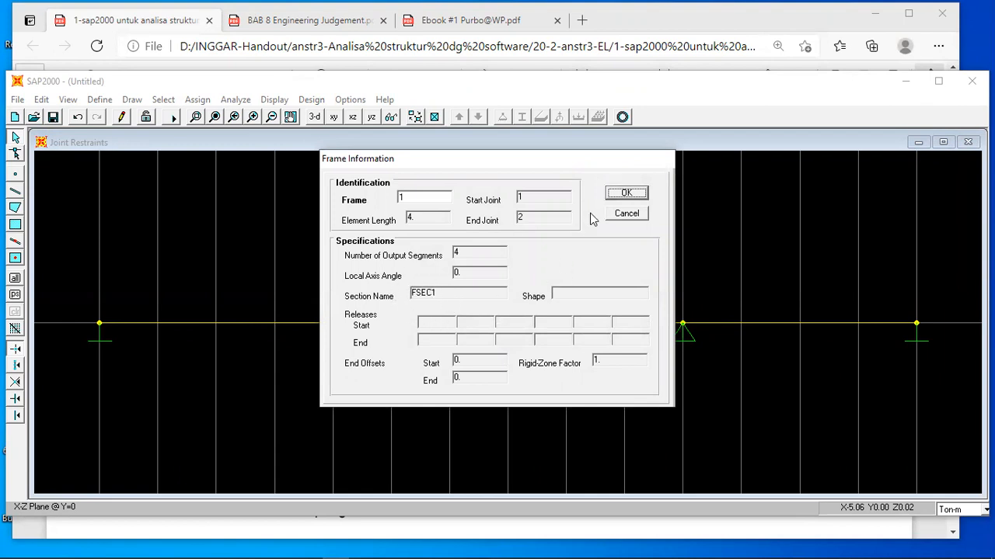
left_click(622, 197)
right_click(500, 321)
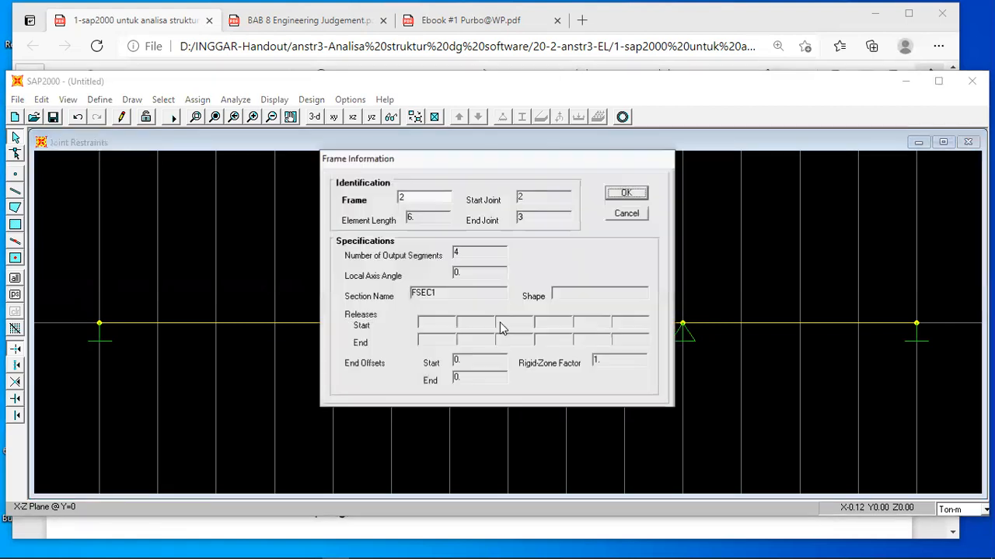
left_click(620, 199)
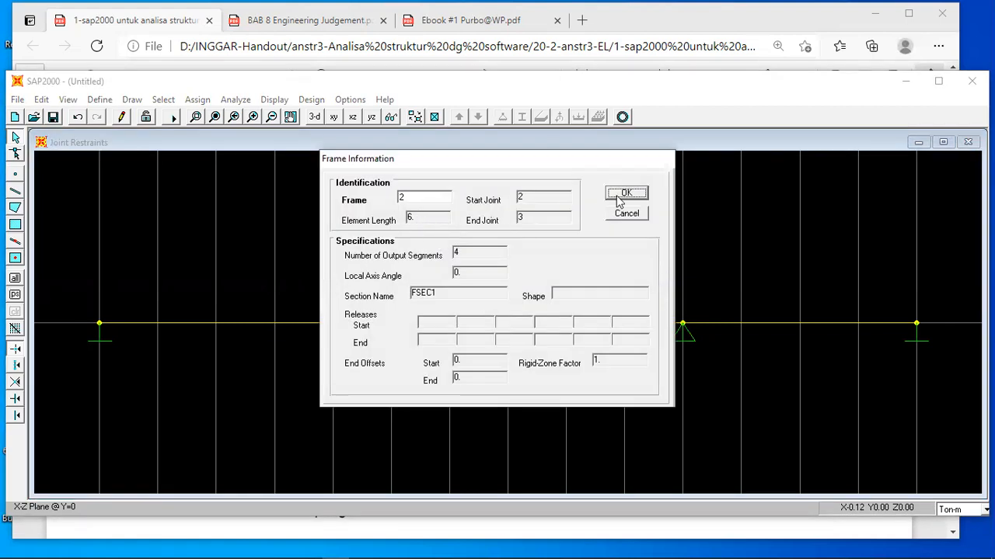
right_click(759, 323)
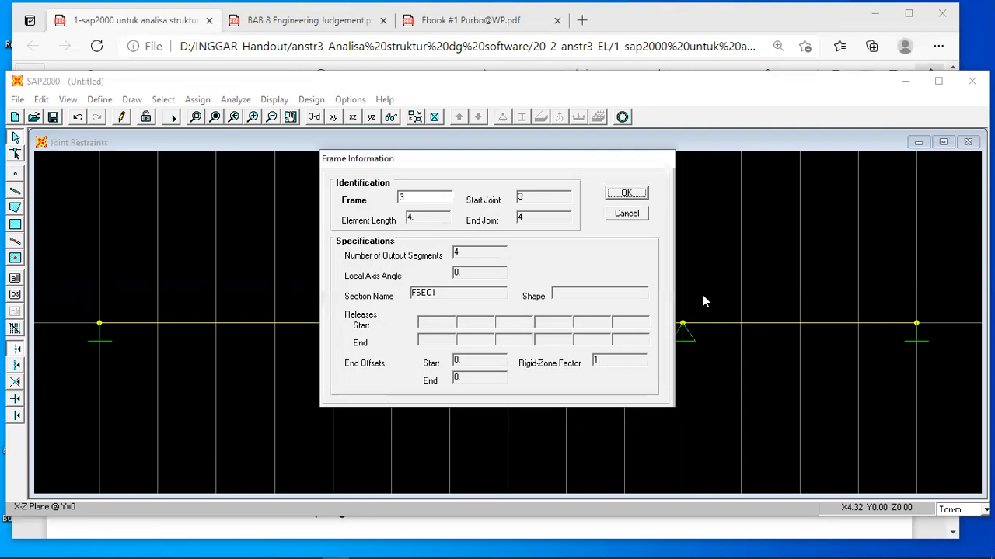
left_click(626, 194)
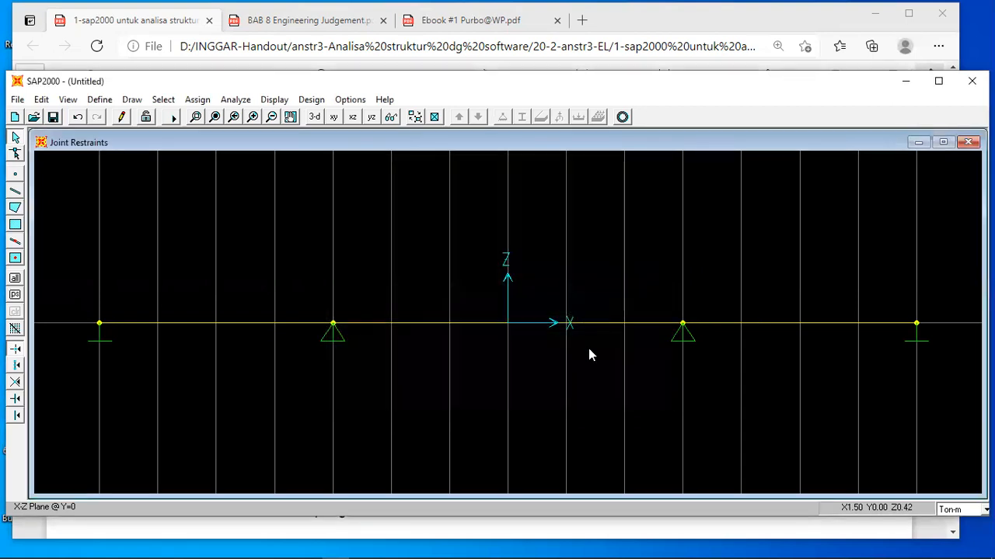
Read the handout's deformation assumptions and its General Section settings for the EI beam section.
left_click(499, 532)
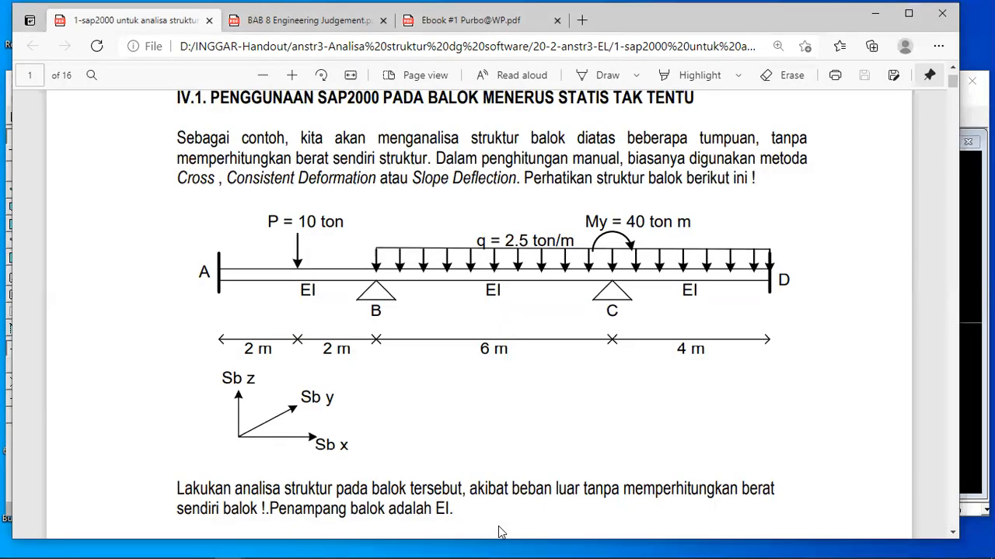
scroll(500, 532, "down", 15)
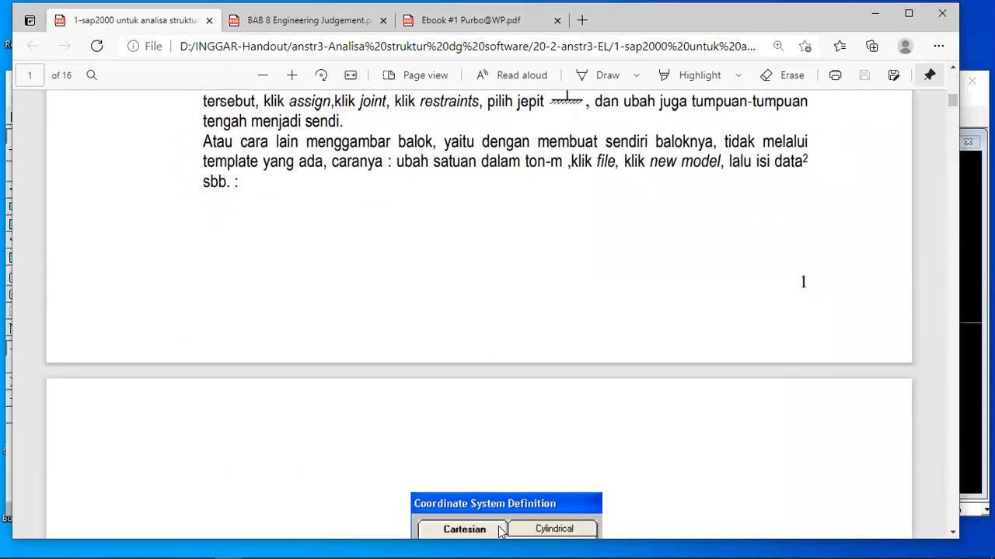
scroll(499, 532, "down", 10)
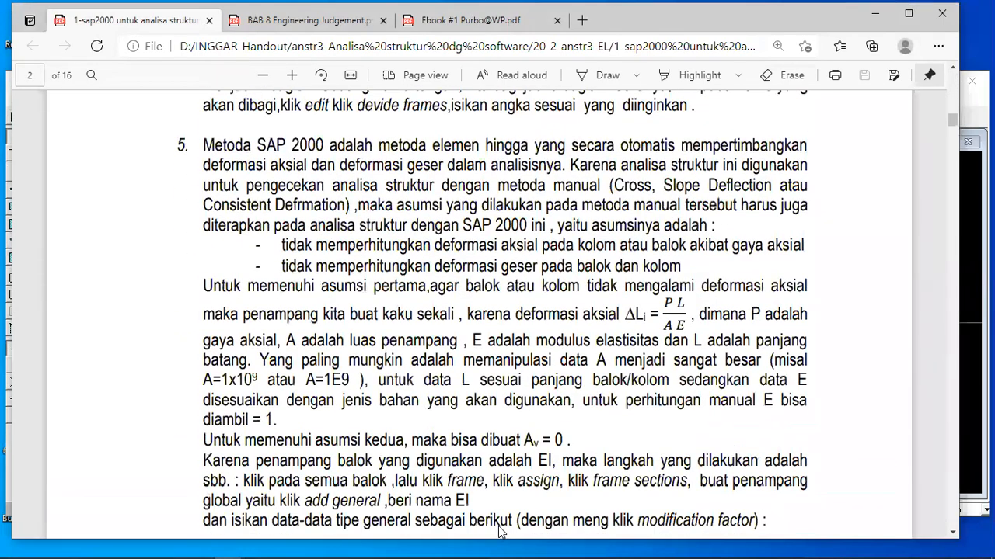
scroll(500, 533, "down", 10)
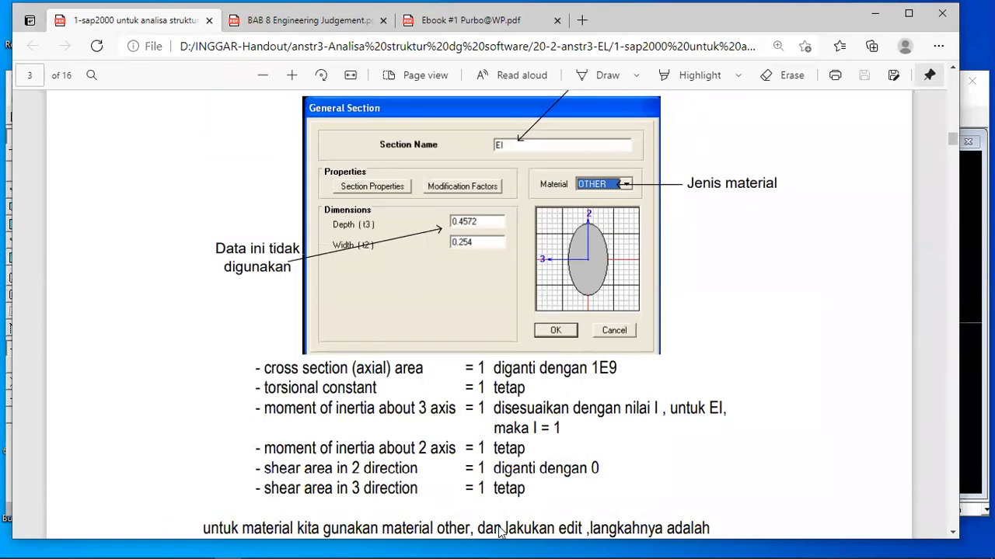
scroll(499, 533, "up", 10)
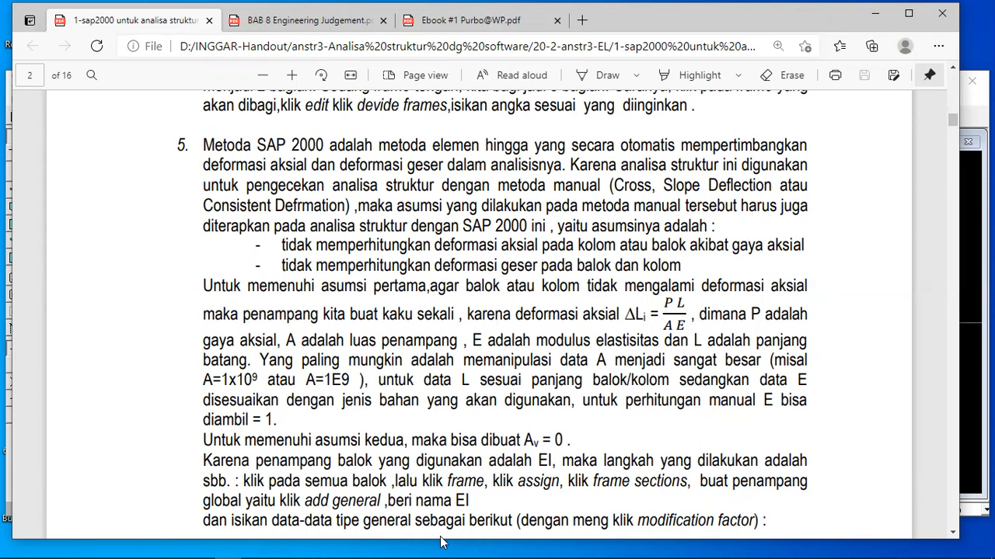
mouse_move(404, 544)
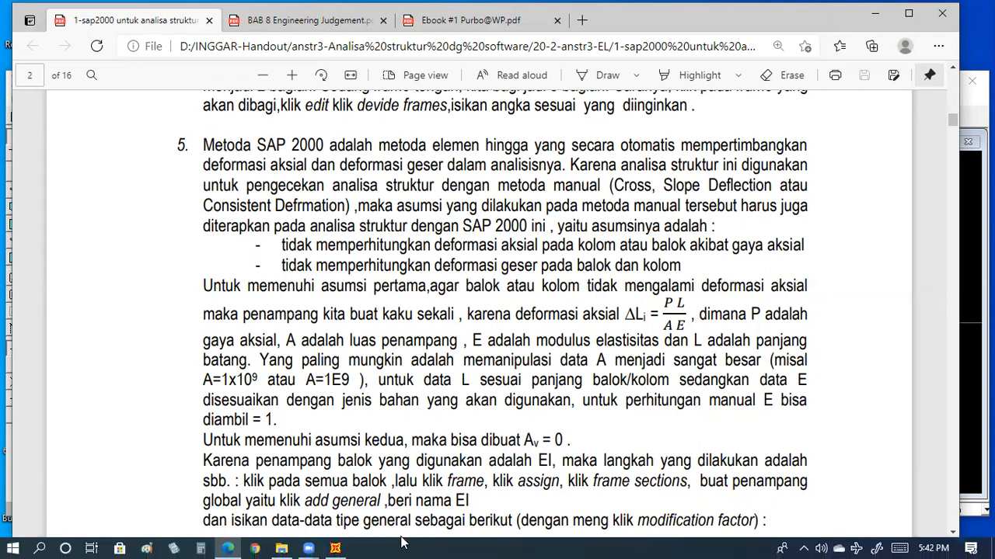
Switch to SAP2000 and view the list of defined materials without changing it.
left_click(335, 546)
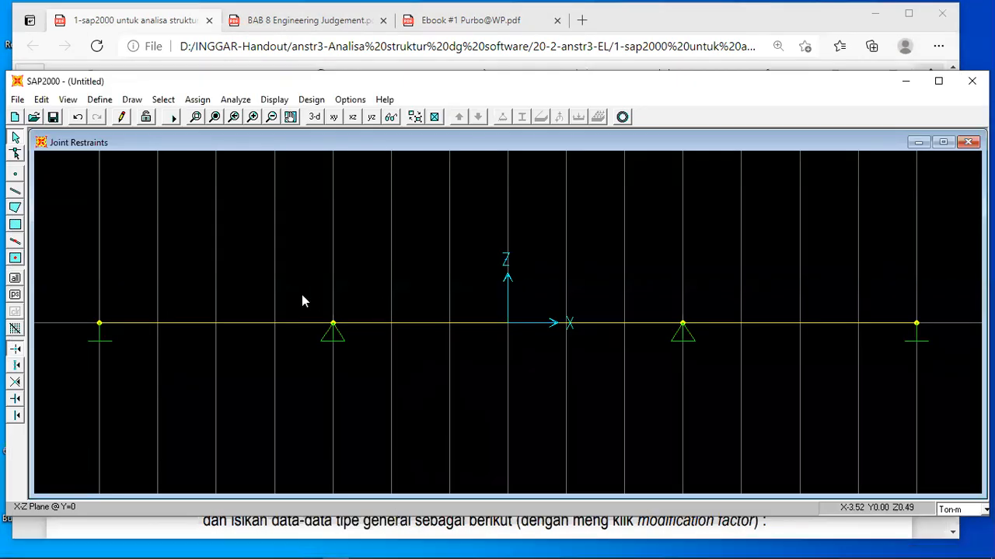
left_click(100, 105)
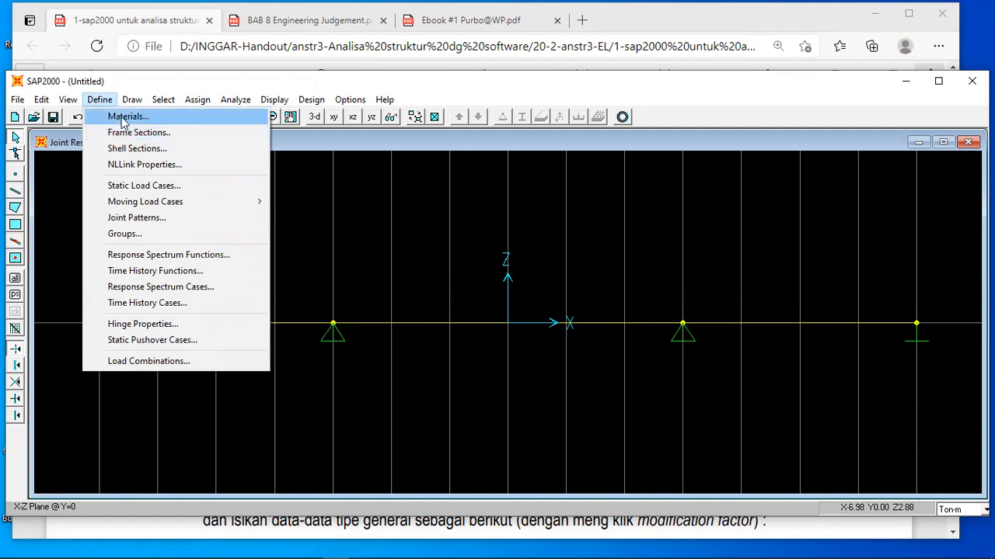
left_click(125, 117)
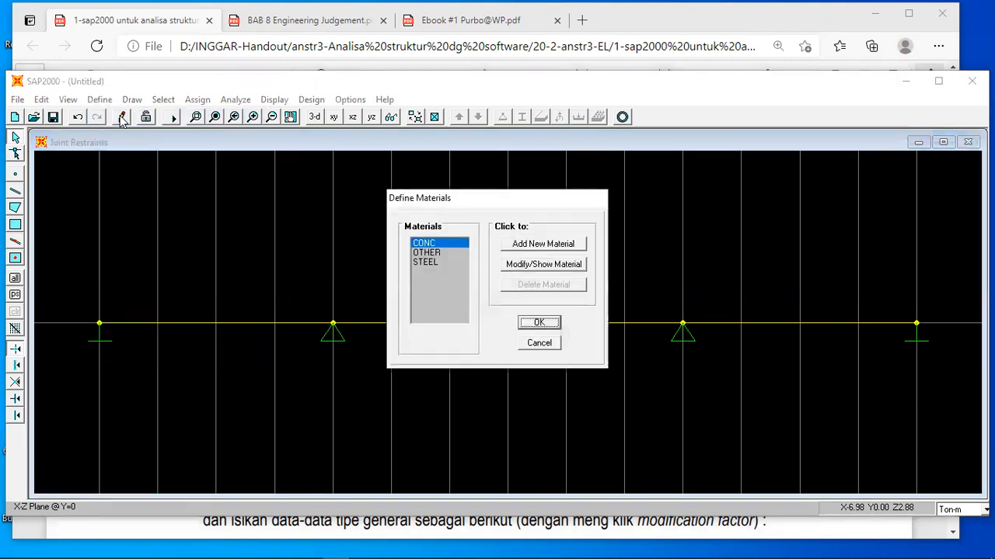
left_click(536, 324)
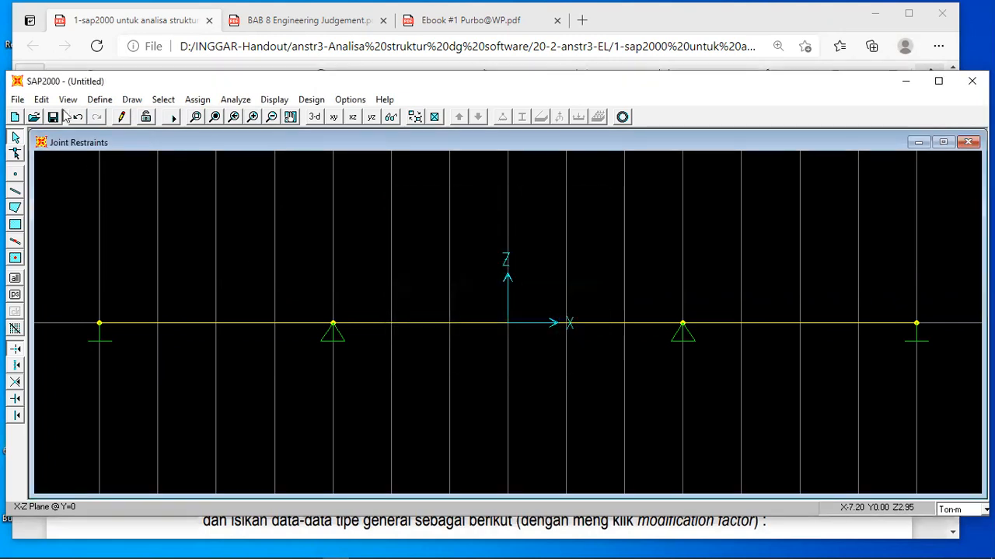
Review the dimensions and material of the existing FSEC1 frame section.
left_click(99, 101)
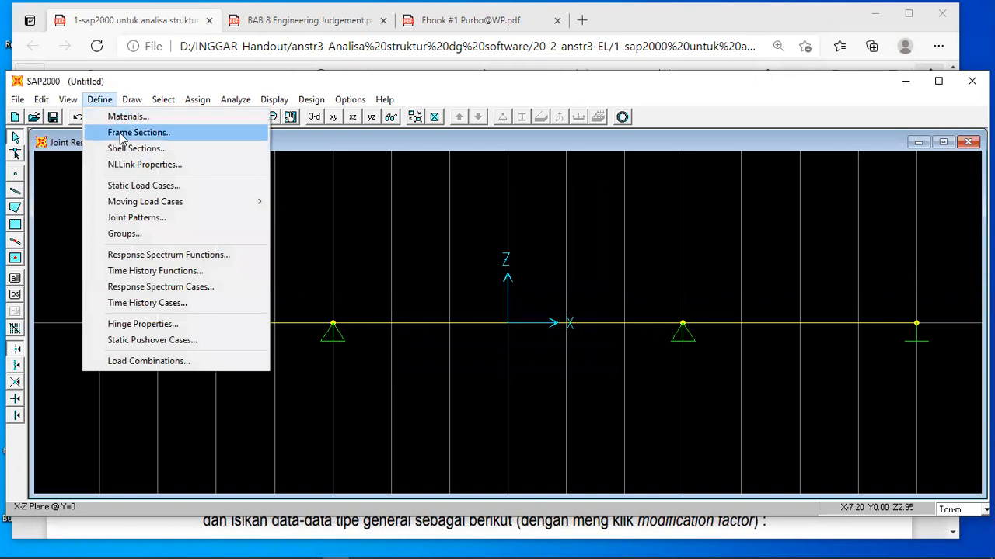
left_click(122, 134)
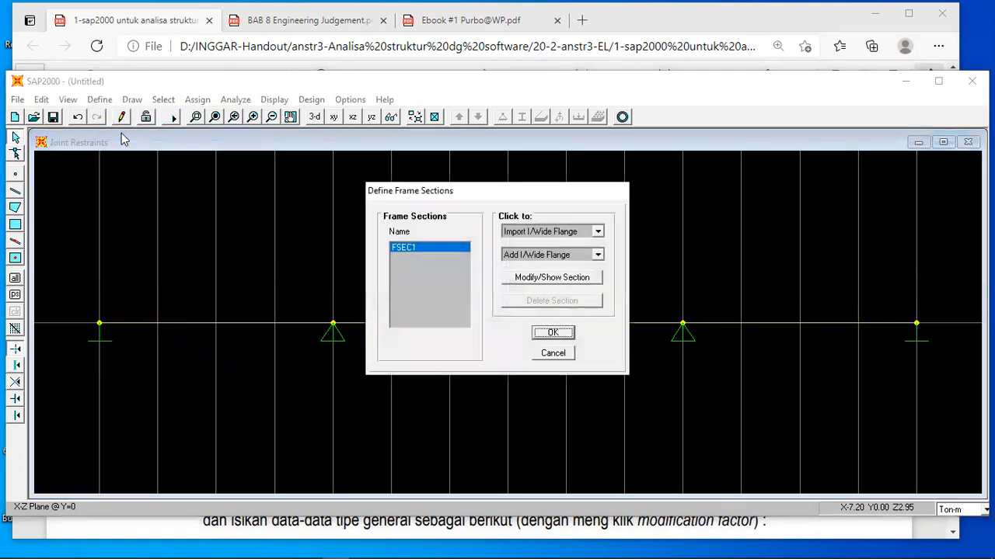
left_click(532, 280)
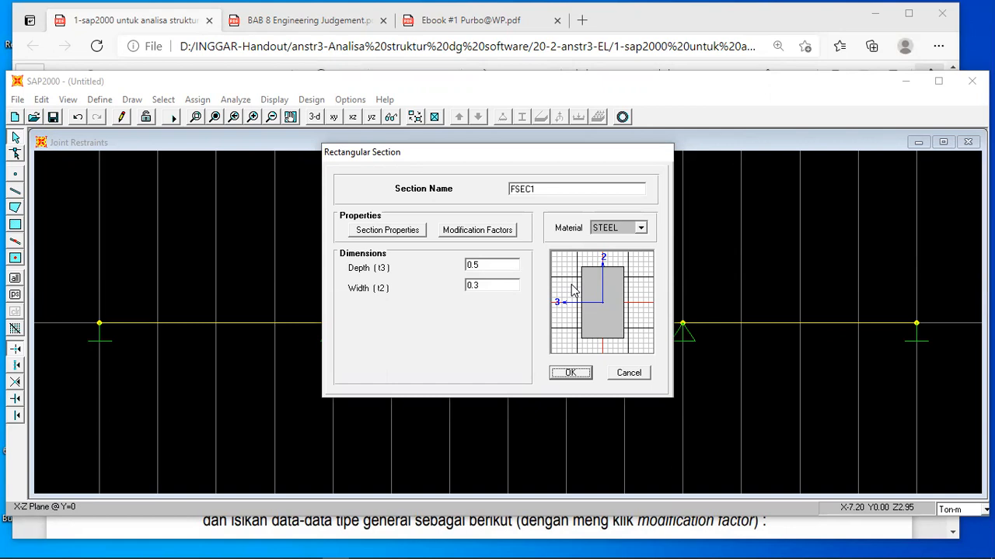
left_click(571, 373)
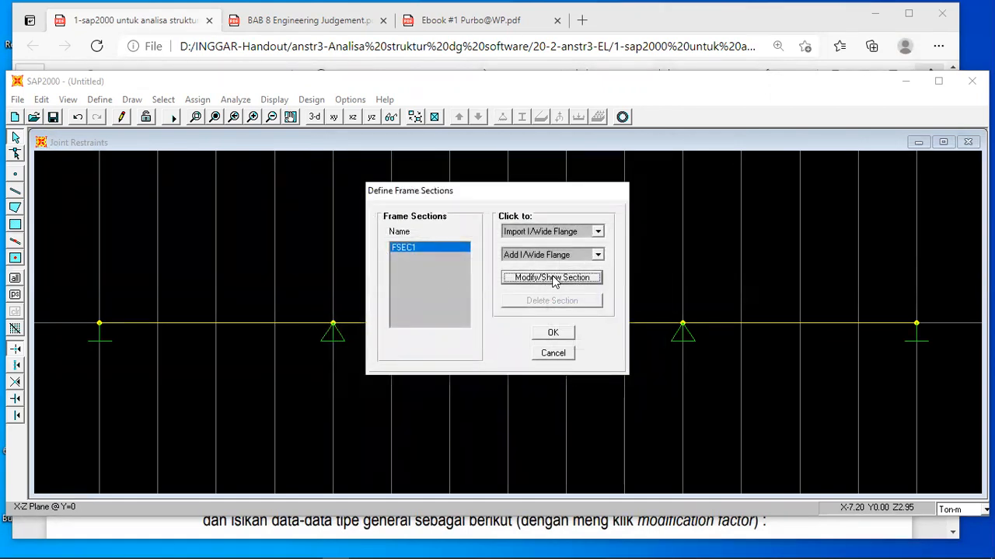
Add a new General frame section and keep its default section property values.
left_click(598, 256)
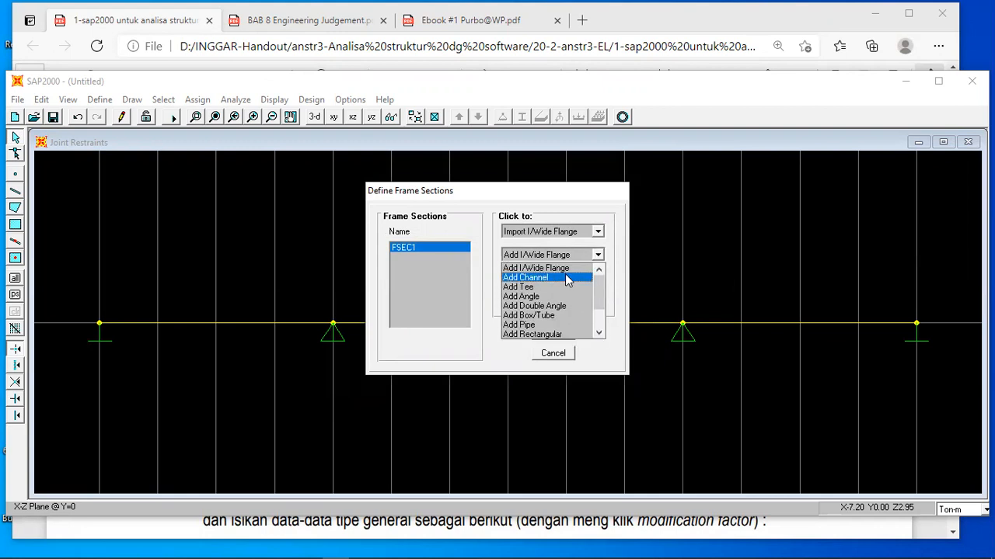
scroll(595, 294, "down", 1)
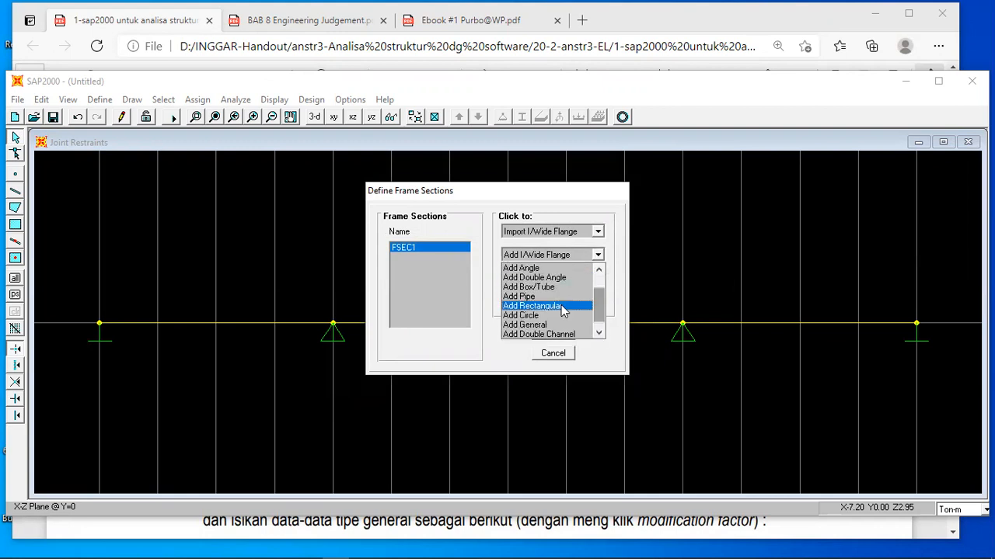
left_click(526, 326)
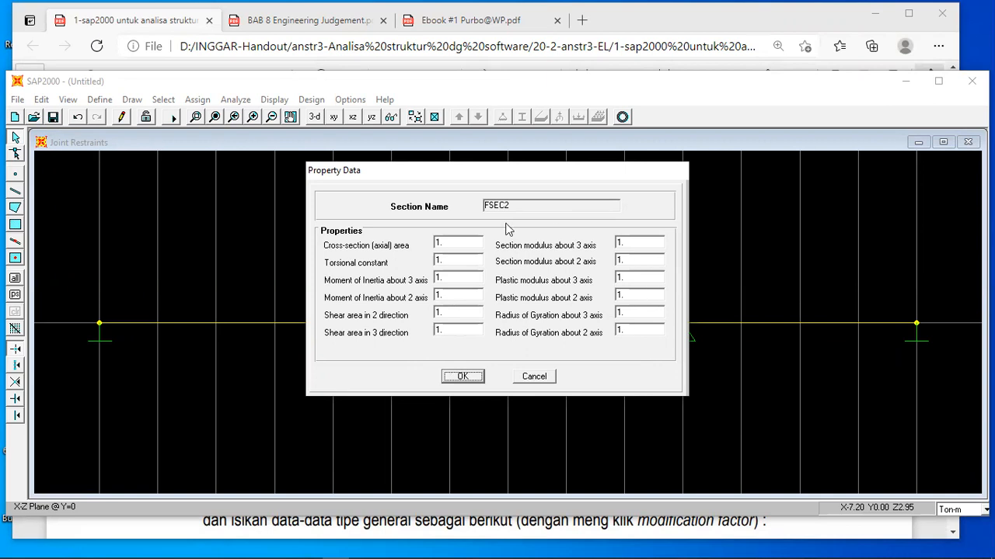
left_click(461, 378)
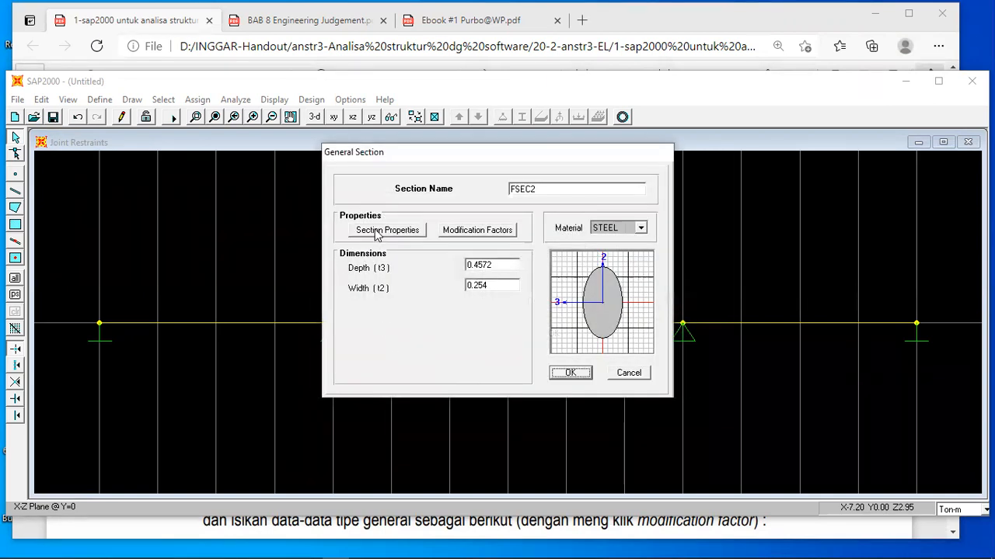
left_click(376, 235)
left_click(459, 377)
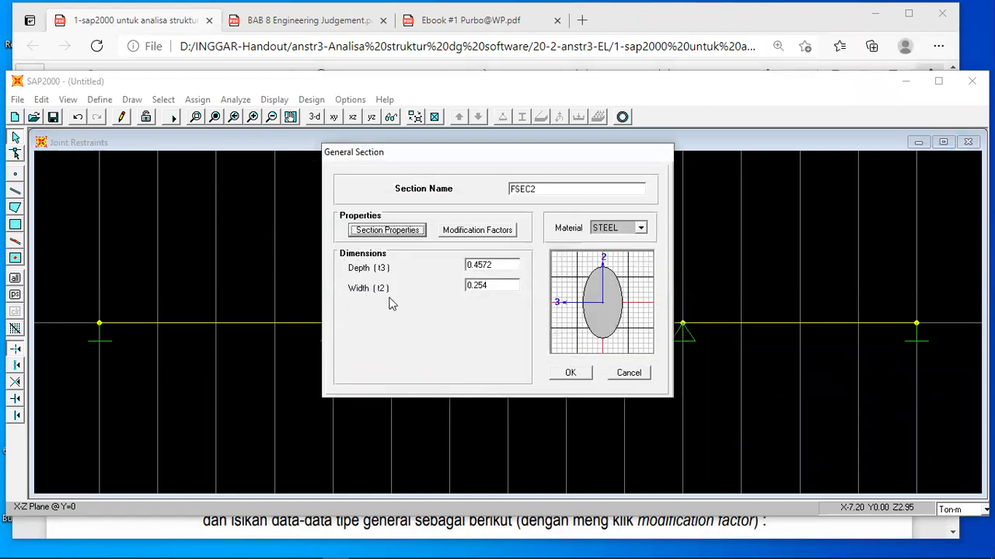
Set the general section's modification factors to 1E9 for axial area, 1 for moment of inertia about axis 3 and 0 for shear area in direction 2.
left_click(478, 232)
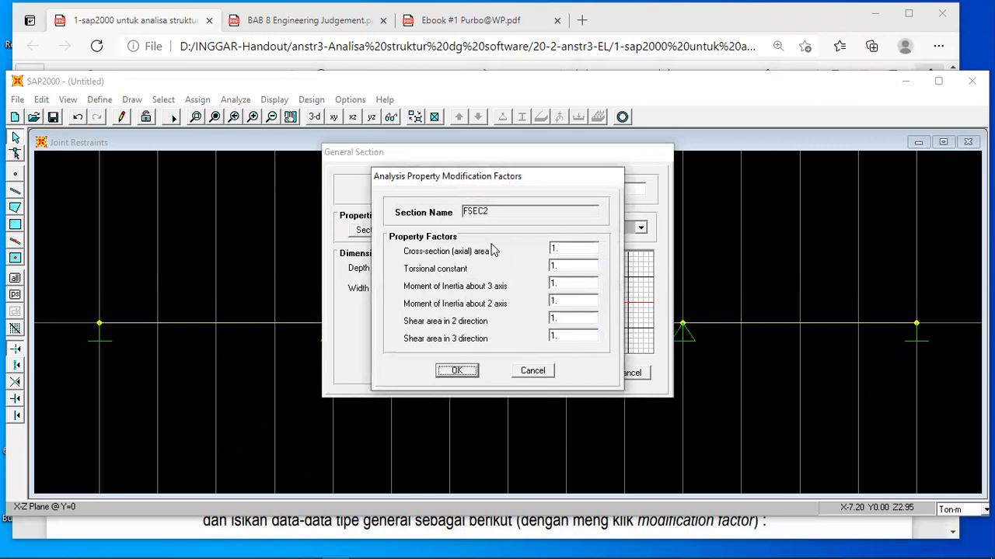
left_click(569, 250)
type("1E9")
left_click_drag(553, 177, 393, 171)
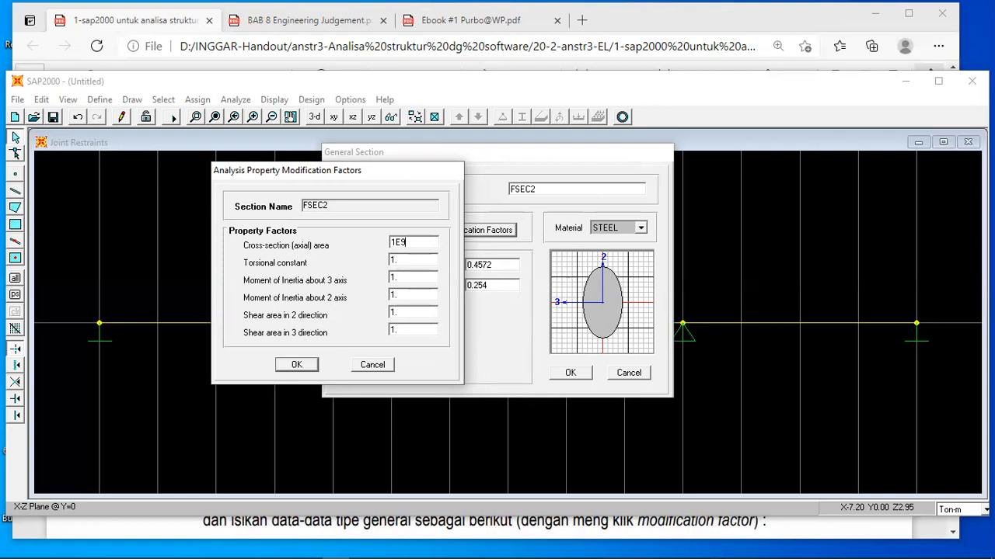
left_click_drag(396, 277, 381, 280)
type("1")
left_click(404, 316)
type("0")
double_click(412, 243)
double_click(404, 280)
double_click(400, 312)
left_click(296, 365)
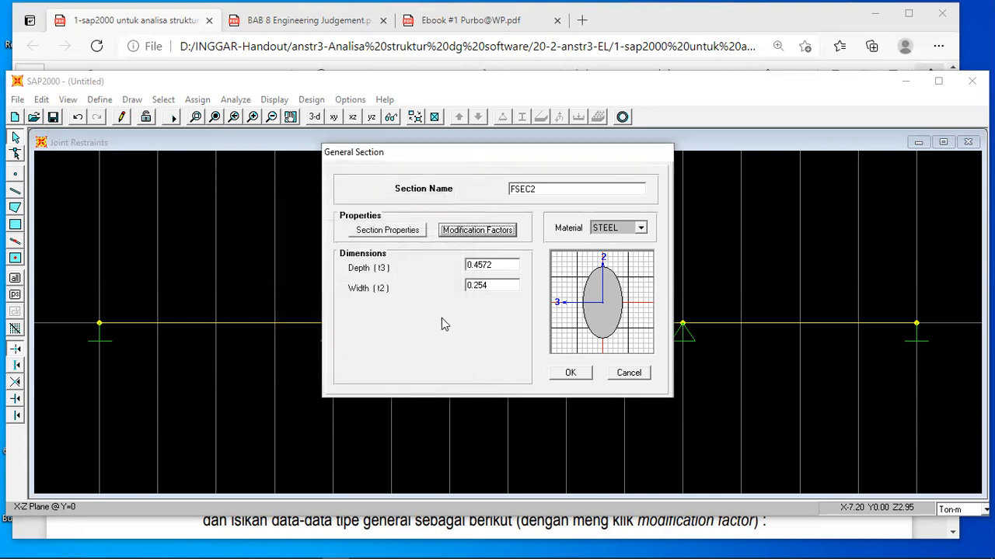
Name the general section EI with material OTHER, and save it to the frame sections.
double_click(533, 189)
type("El")
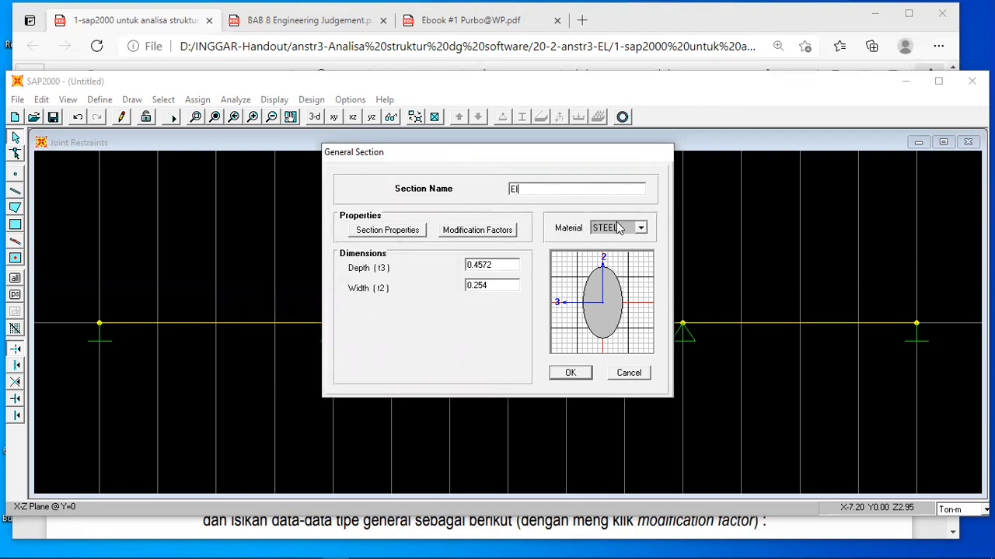
left_click(641, 228)
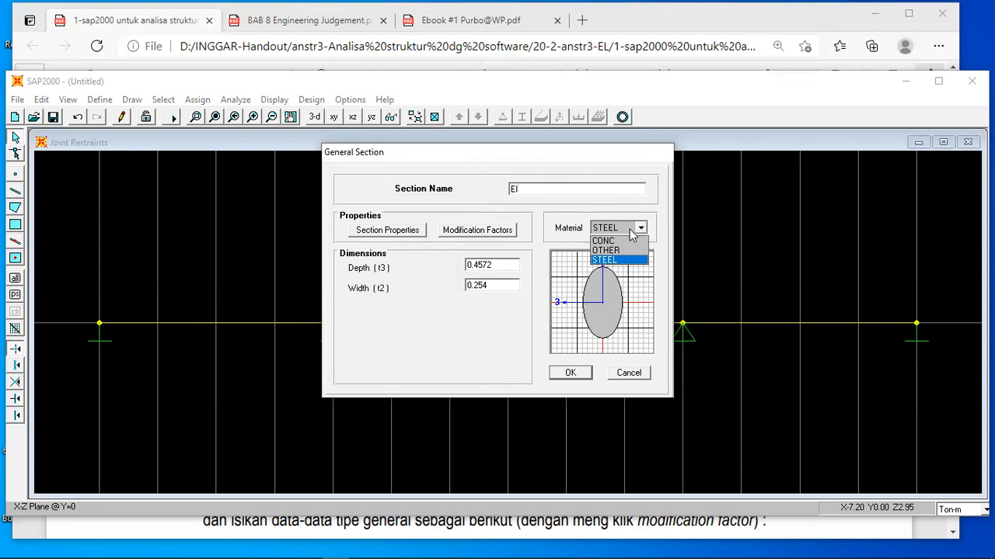
left_click(610, 252)
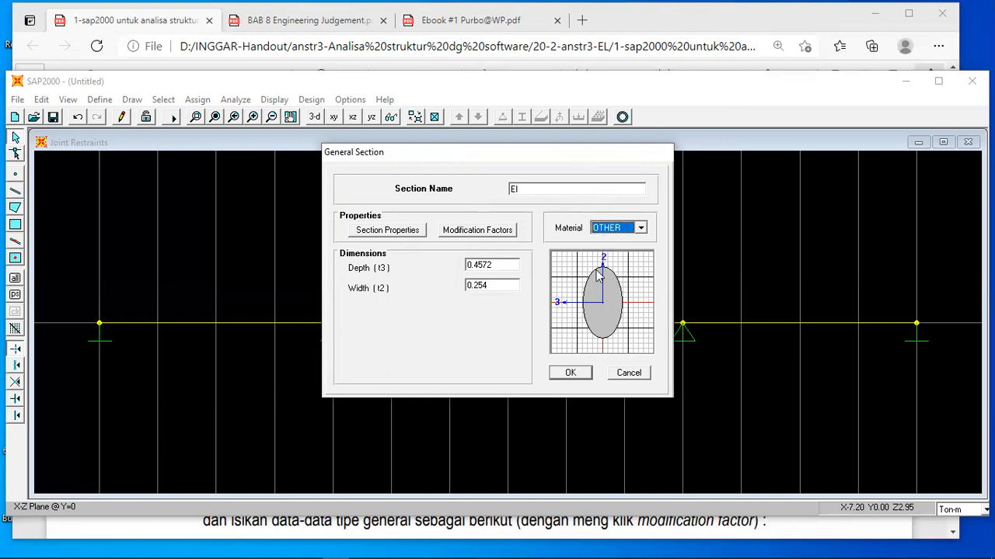
left_click(570, 374)
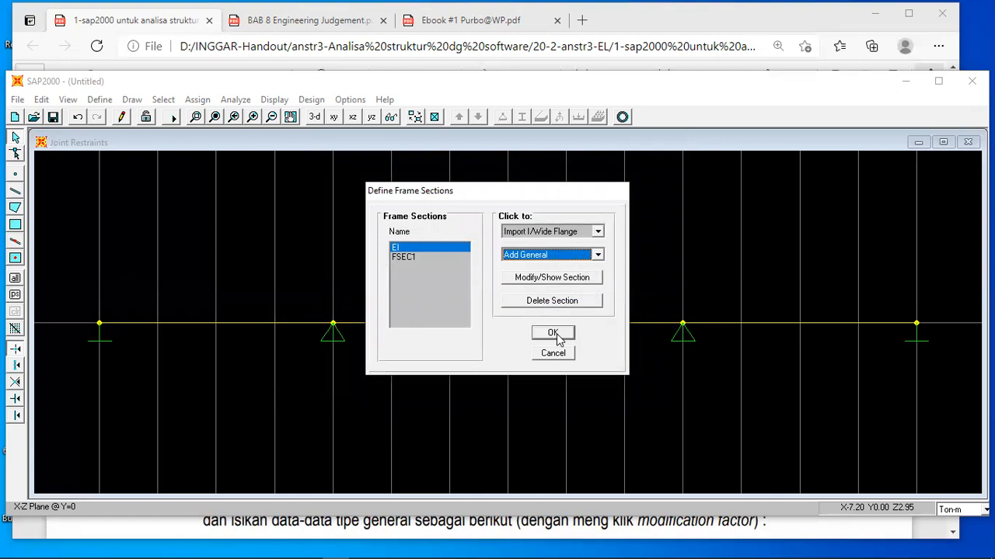
left_click(554, 334)
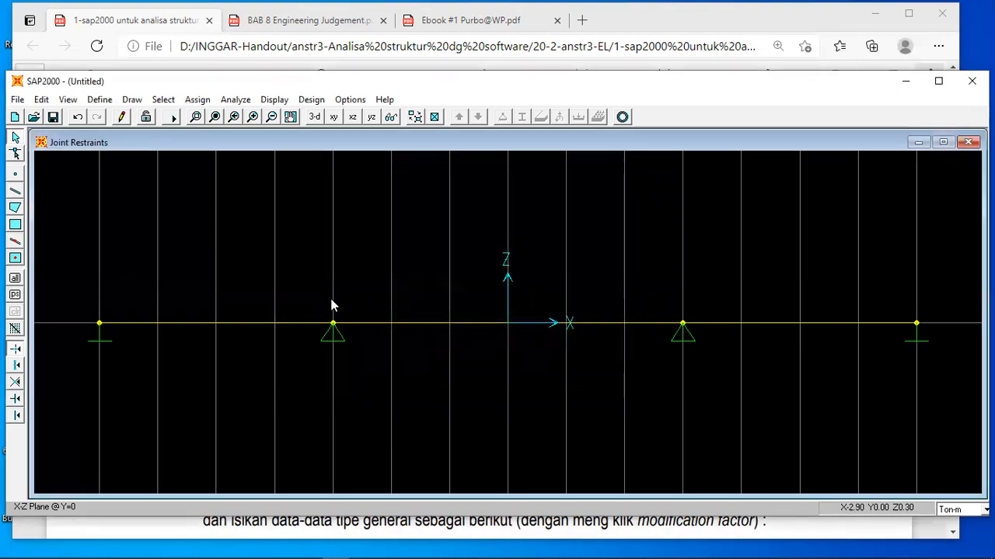
Check the section assigned to the span from X = -7 to X = -3, and assign section EI to all three spans.
right_click(212, 323)
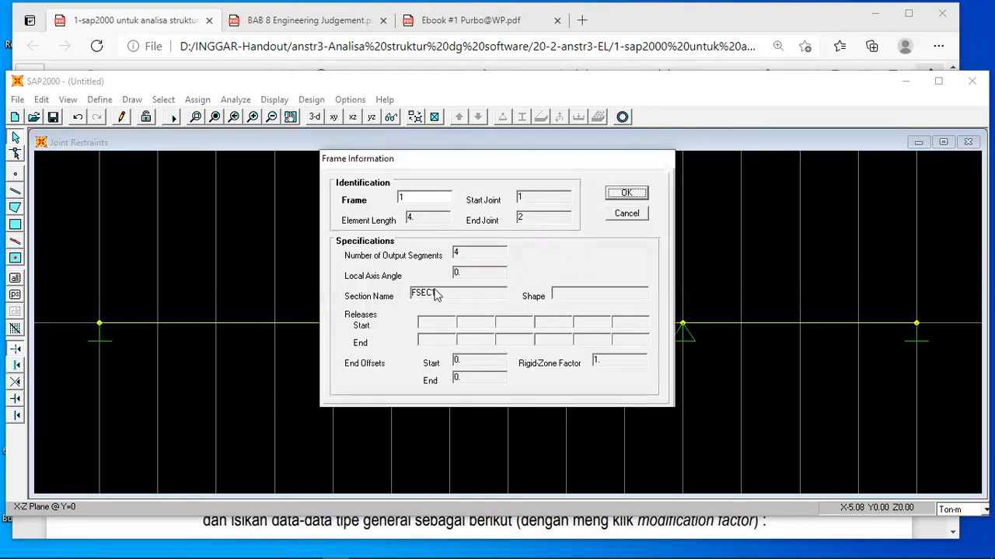
left_click(626, 195)
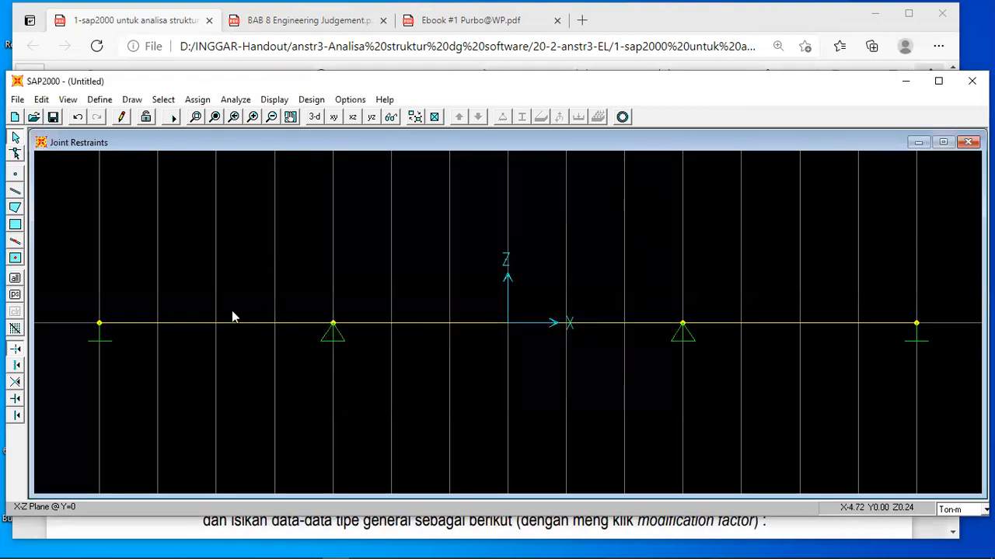
left_click(232, 323)
left_click(418, 323)
left_click(730, 323)
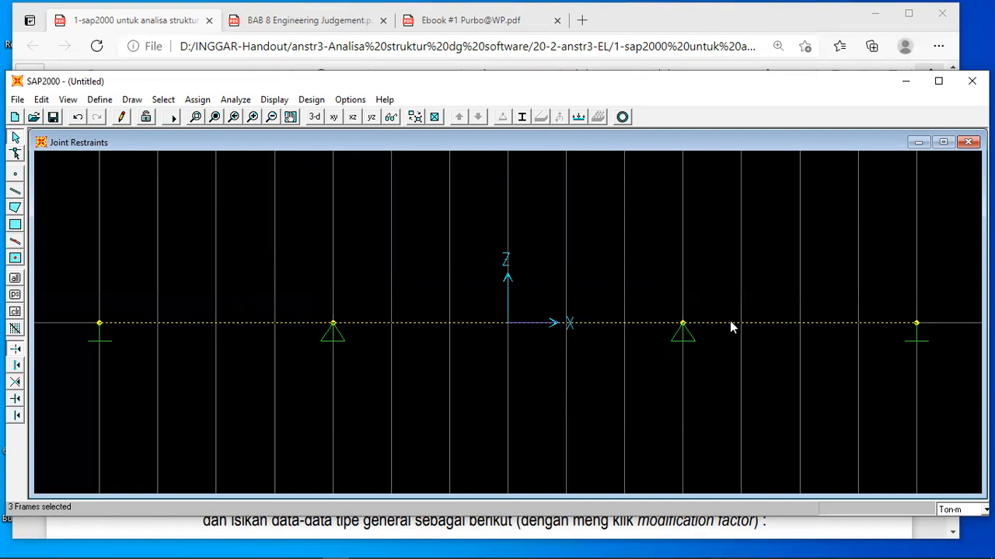
left_click(522, 117)
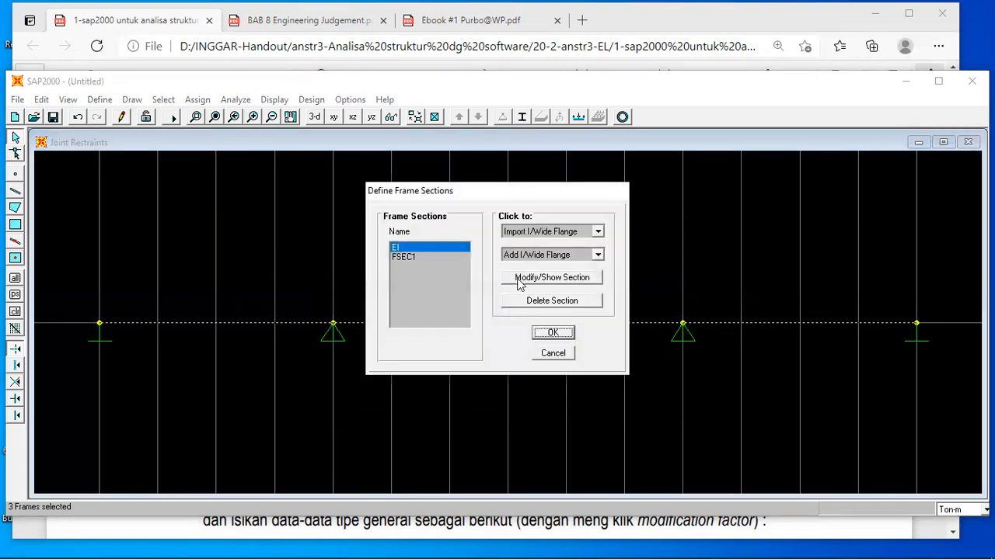
left_click(551, 333)
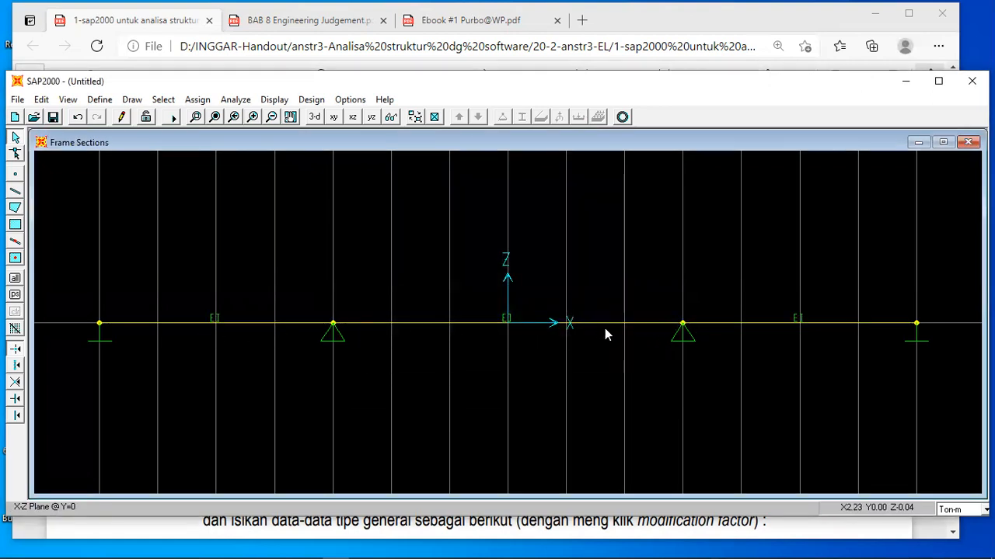
Modify material OTHER with mass per unit volume 0, weight per unit volume 0 and modulus of elasticity 1.
left_click(100, 99)
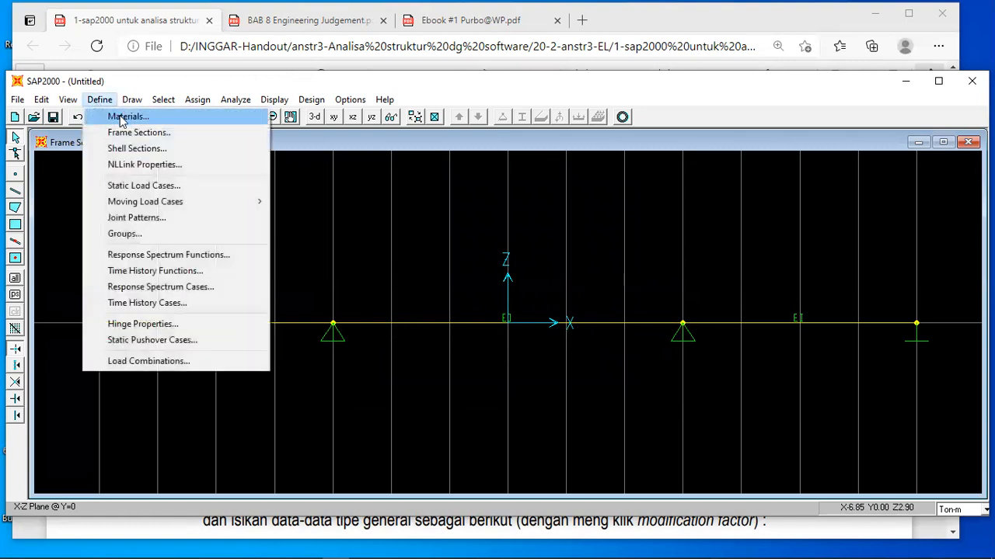
left_click(122, 117)
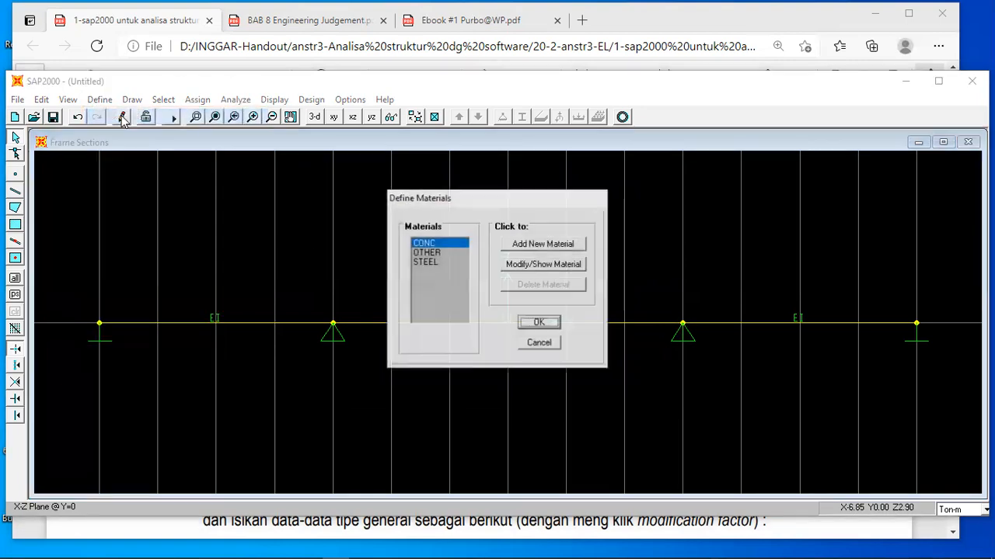
left_click(424, 254)
left_click(540, 265)
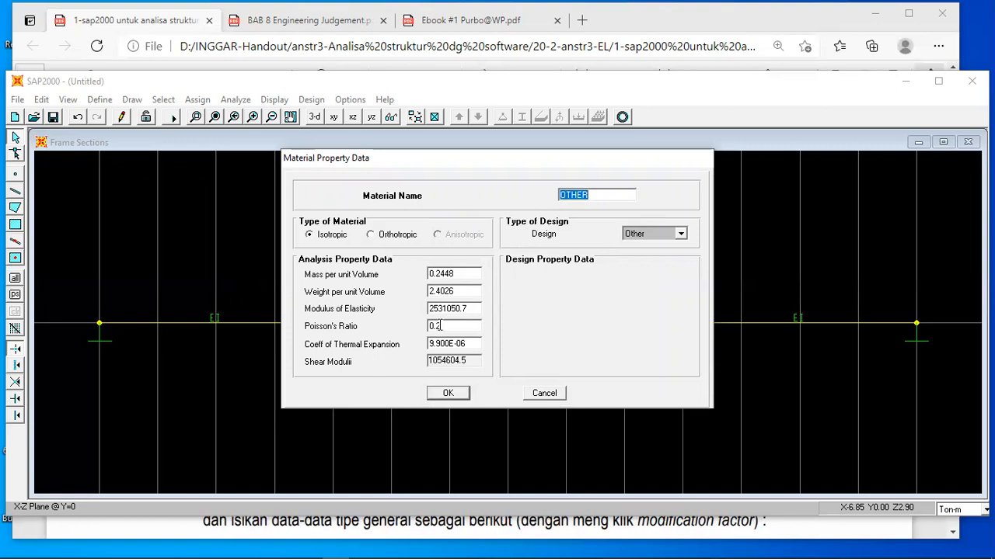
double_click(462, 275)
type("0")
double_click(458, 292)
type("0")
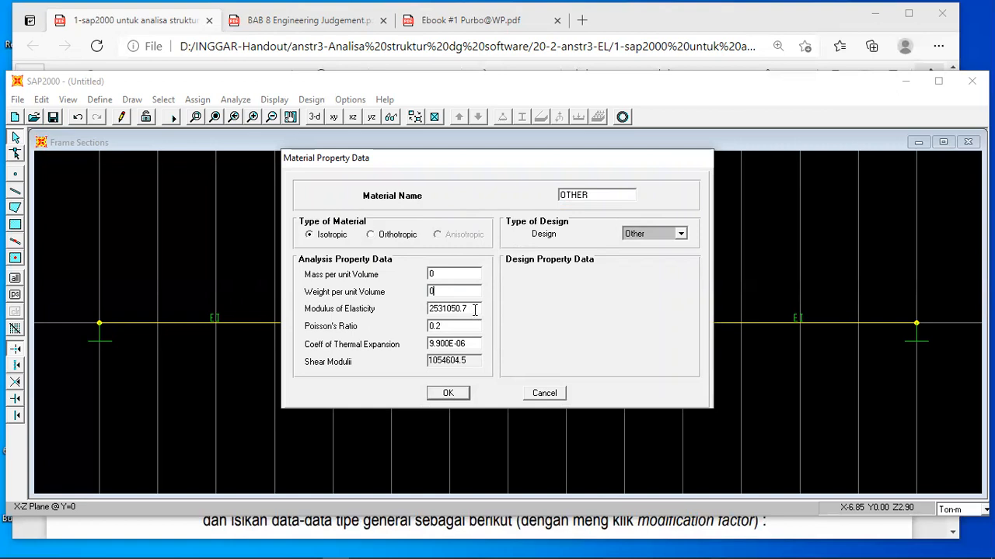
double_click(474, 310)
type("1")
left_click(446, 394)
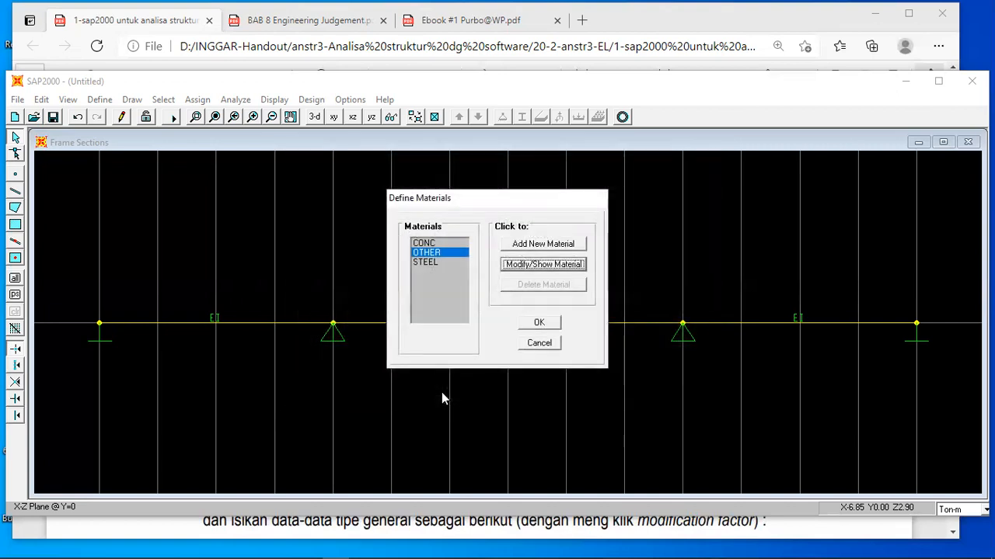
left_click(540, 323)
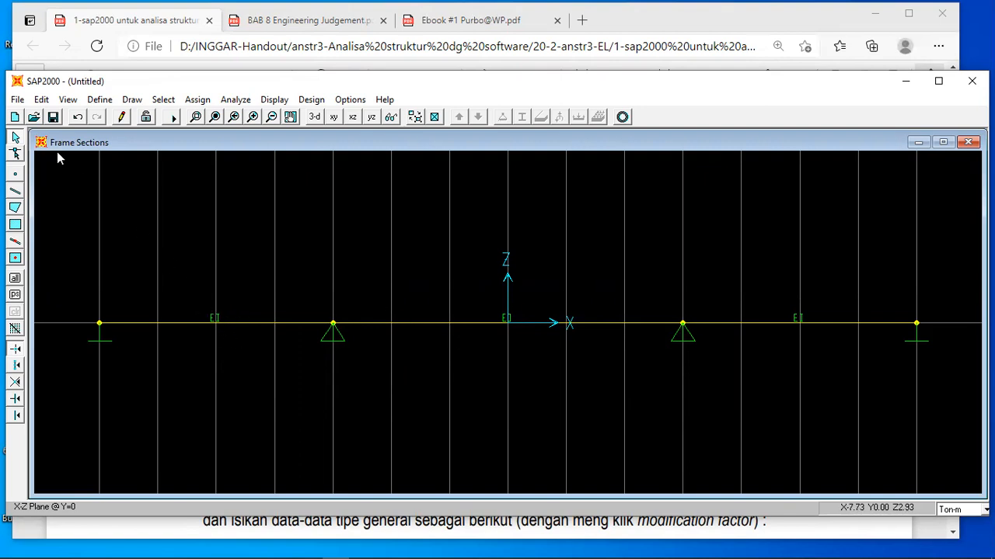
Change the self weight multiplier of the dead load case LOAD1 to 0.
left_click(99, 101)
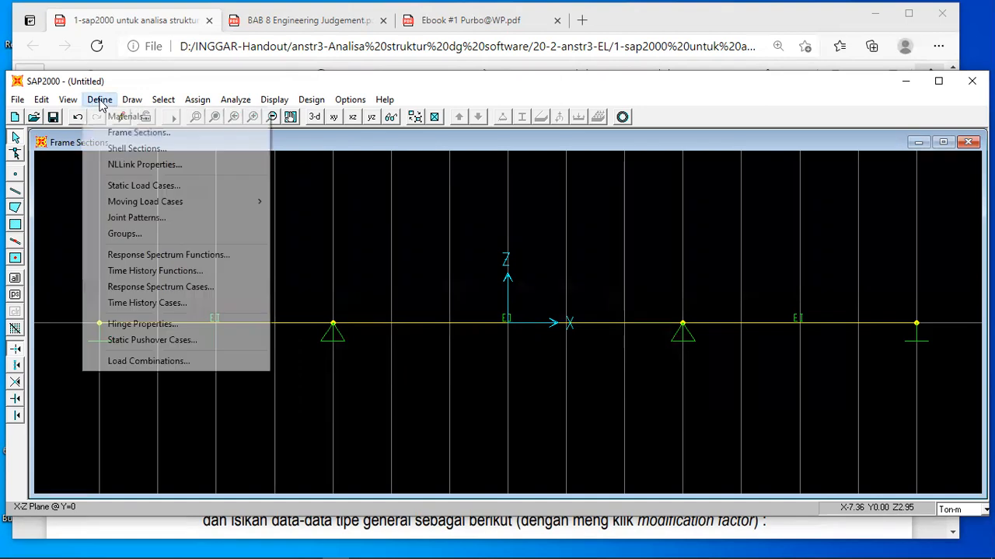
left_click(141, 187)
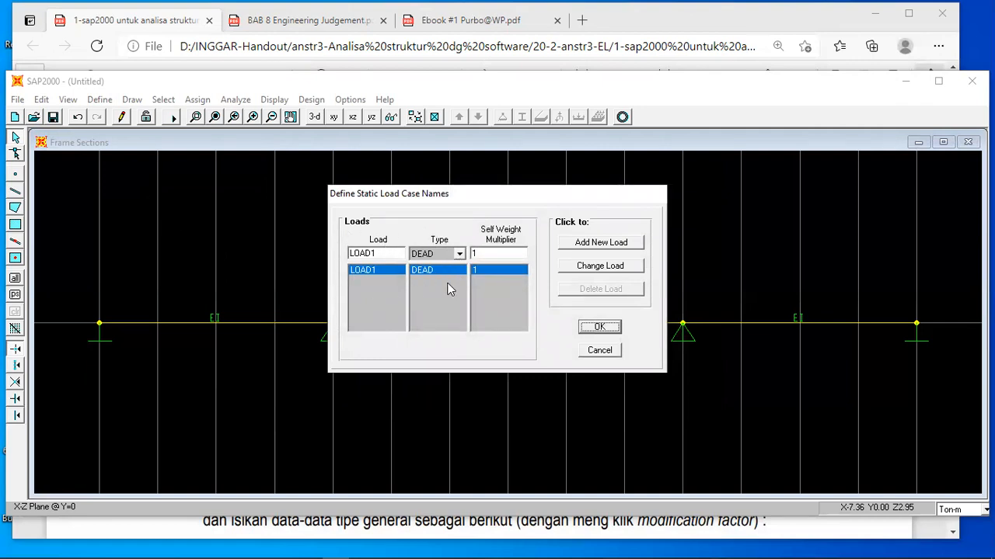
double_click(479, 255)
type("0")
left_click(589, 266)
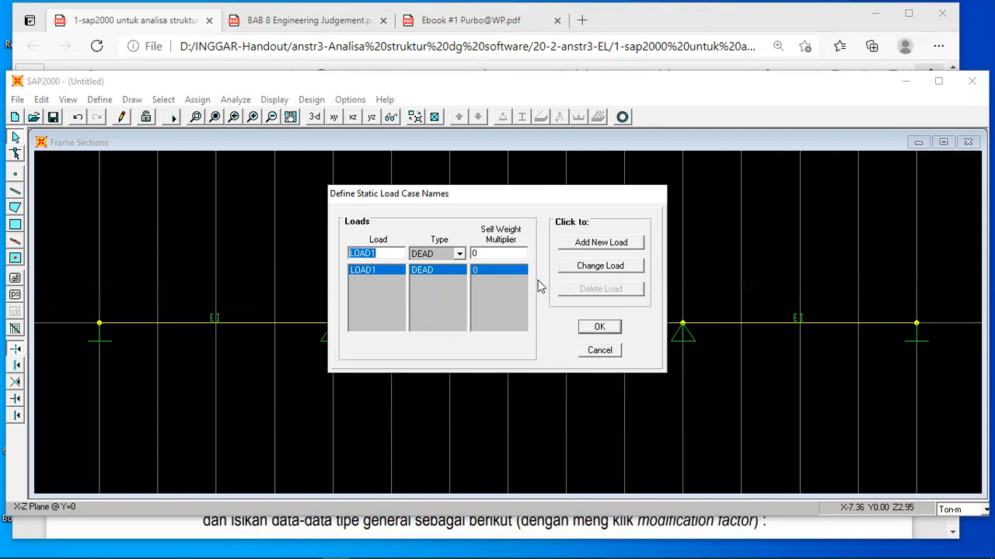
Accept the static load case definitions.
left_click(599, 328)
left_click(597, 329)
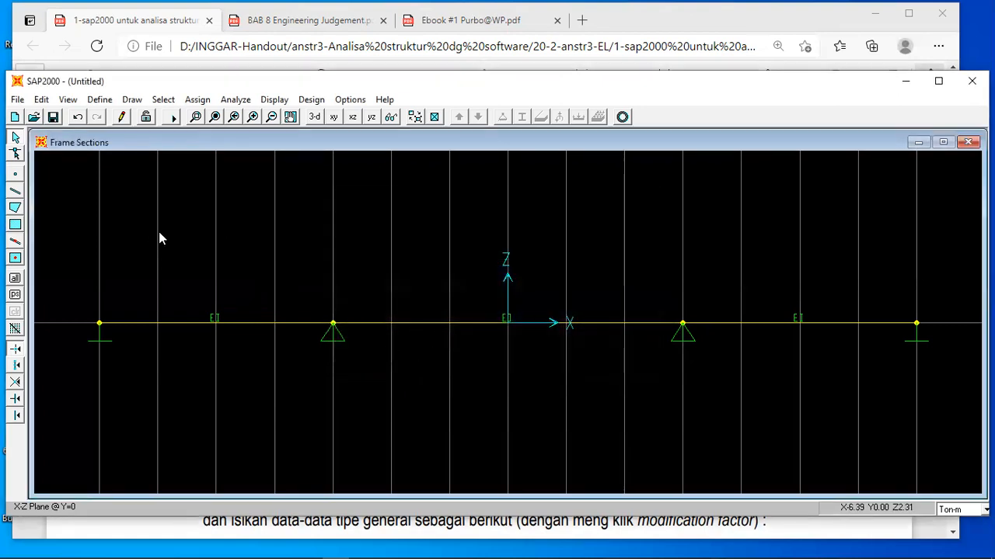
Examine the modification factors and section properties of frame section EI, and accept them.
left_click(100, 99)
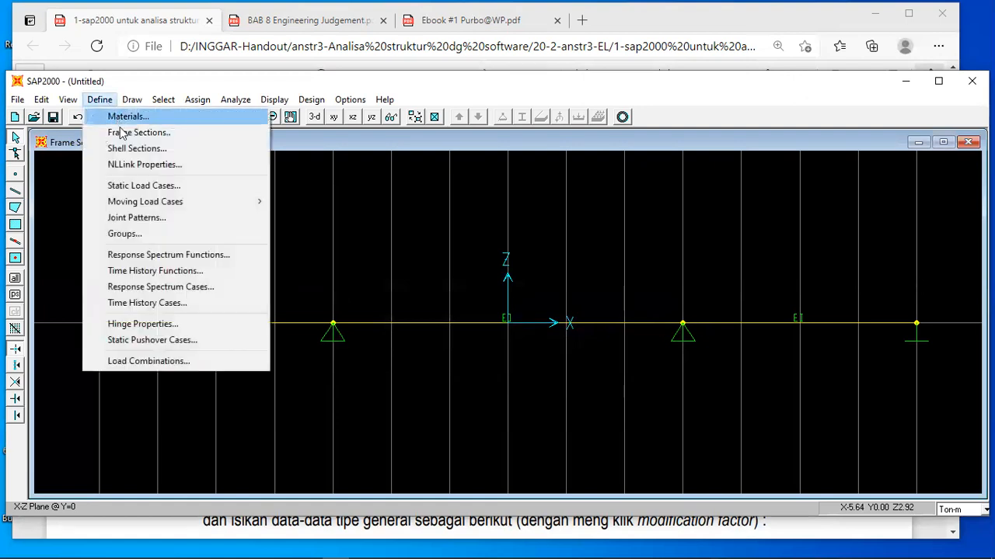
left_click(126, 133)
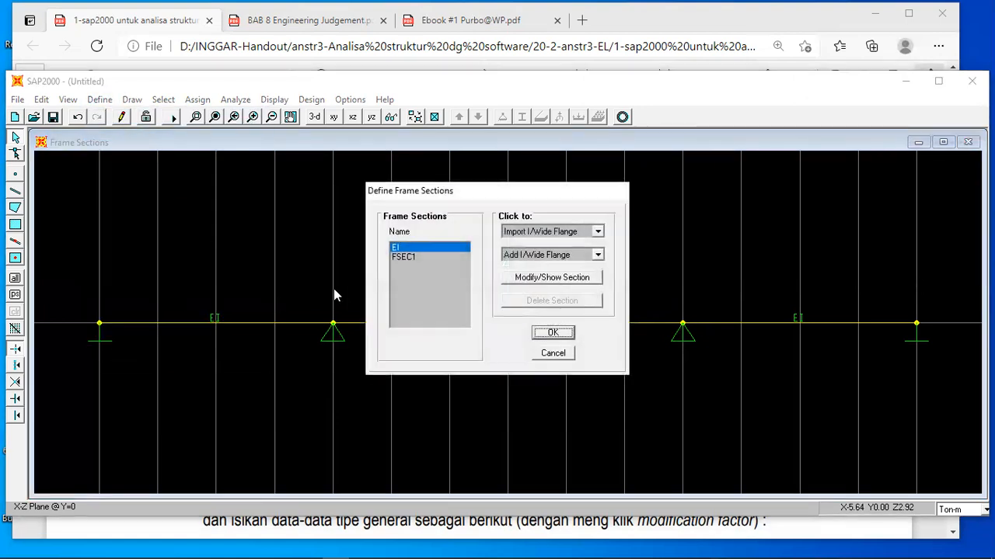
left_click(534, 279)
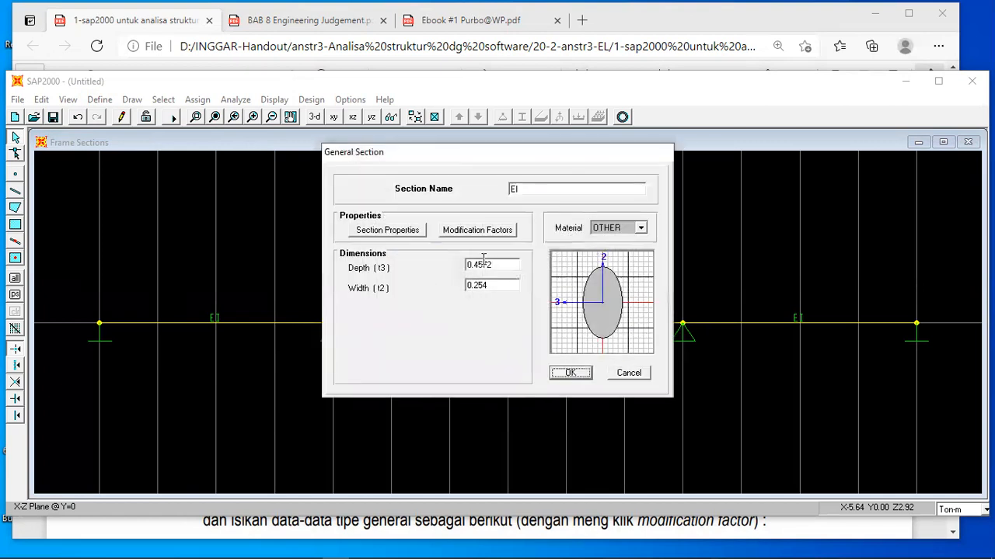
left_click(470, 233)
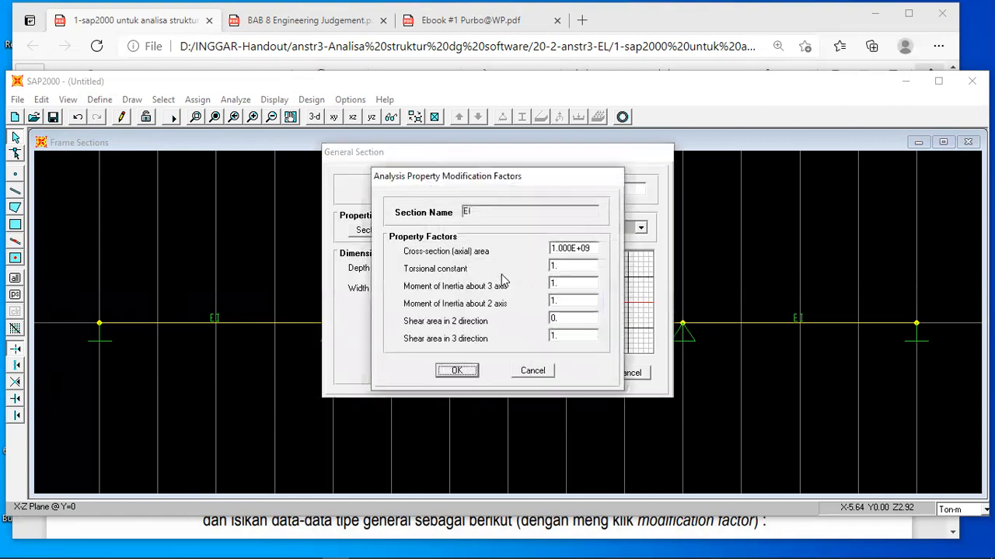
left_click(457, 371)
left_click(386, 230)
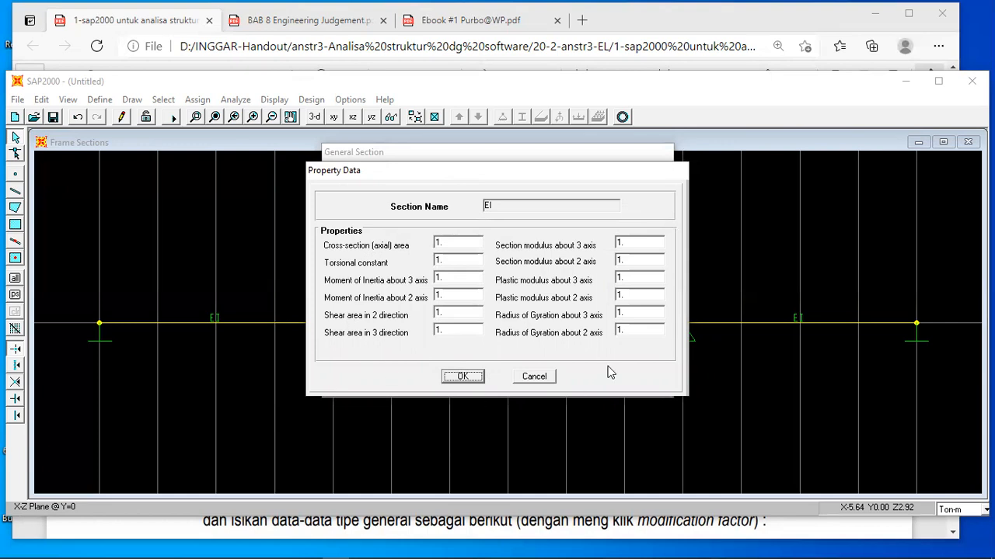
left_click(468, 377)
left_click(472, 231)
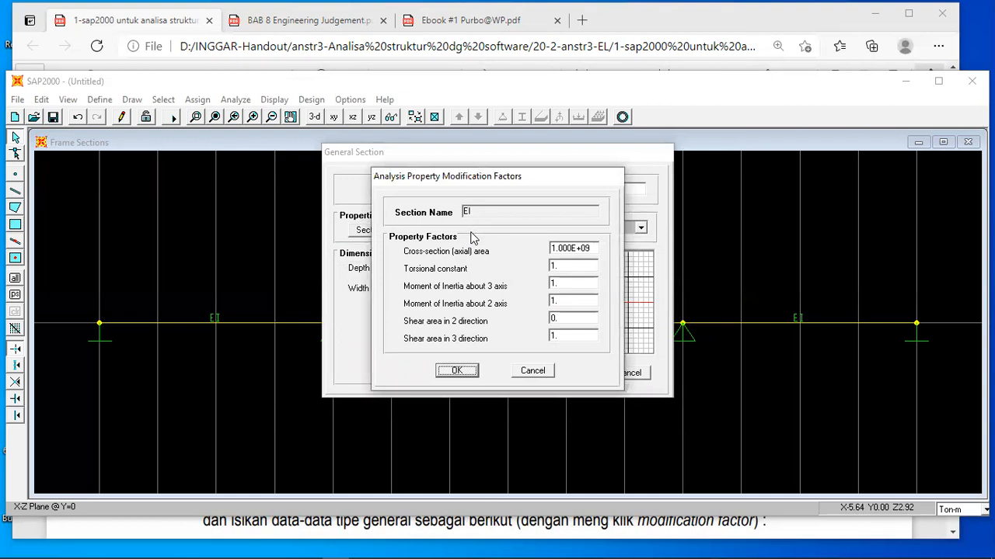
left_click(457, 372)
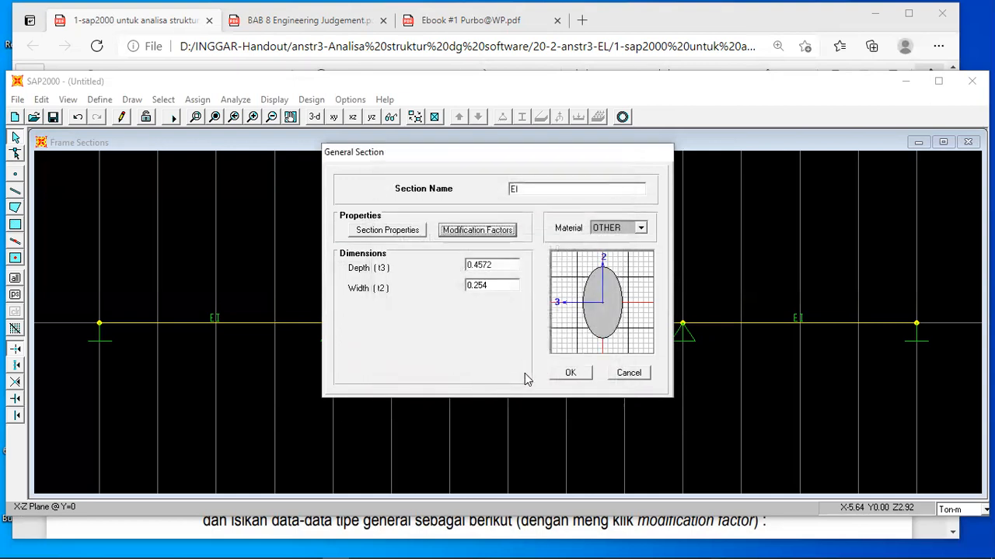
left_click(570, 375)
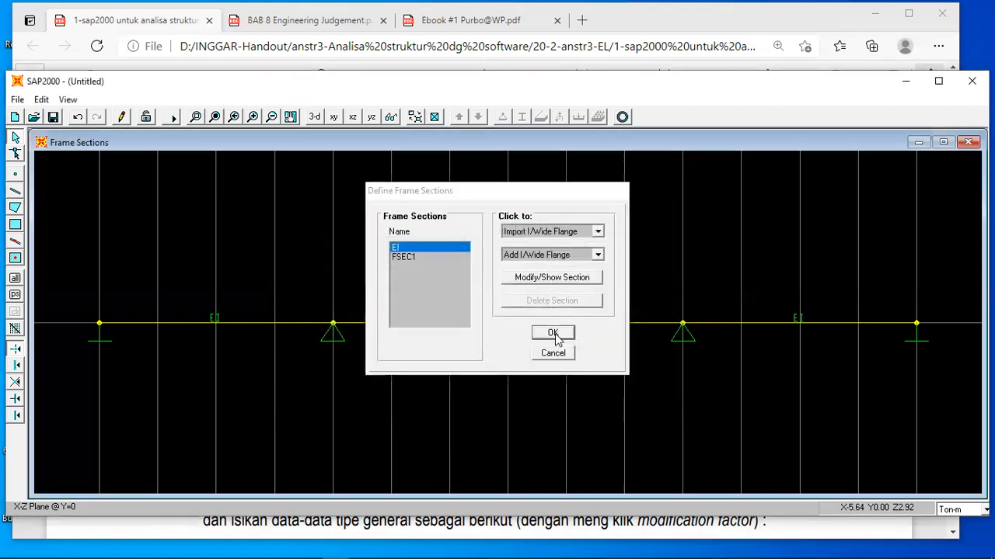
left_click(553, 334)
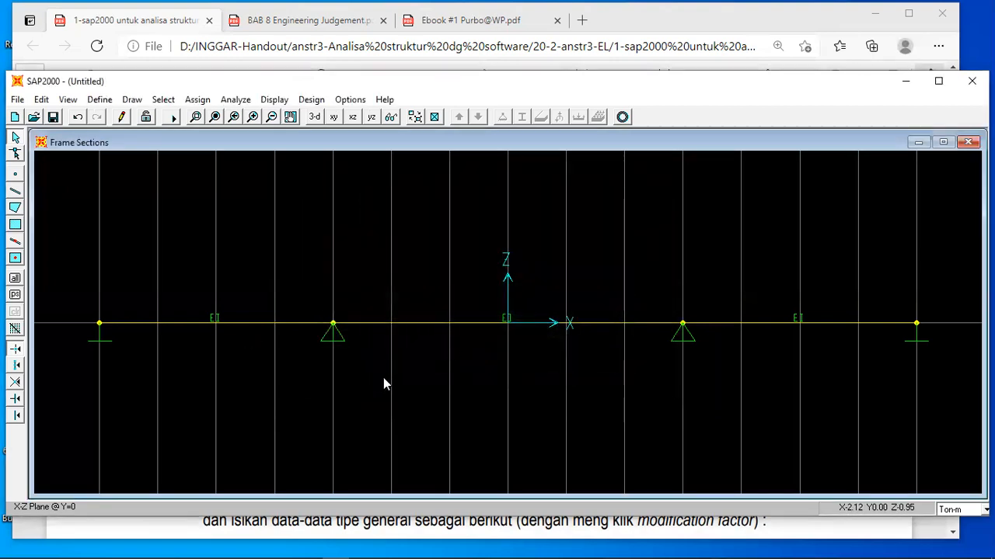
Switch to the PDF handout, examine the loads on the beam figure in section IV.1, and return to SAP2000.
left_click(785, 533)
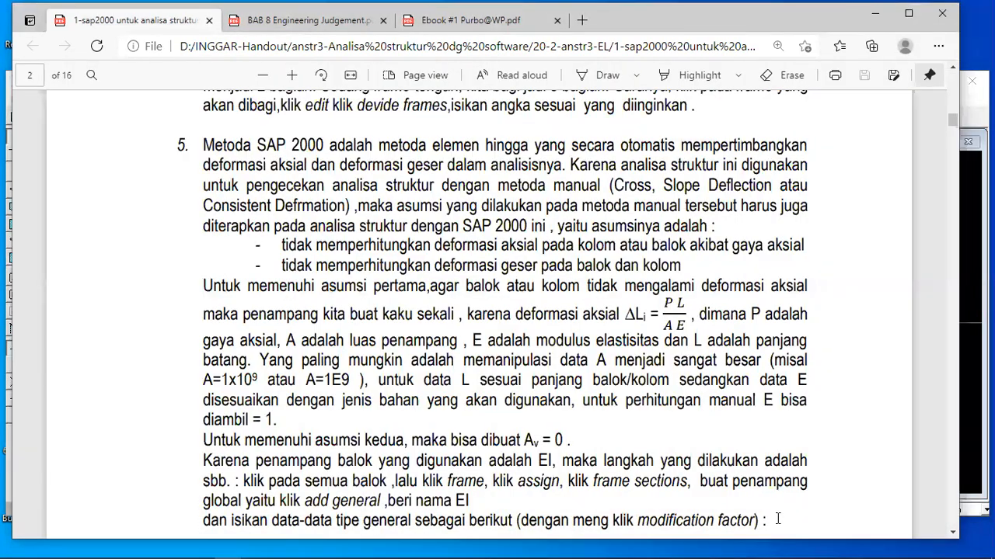
scroll(777, 519, "up", 15)
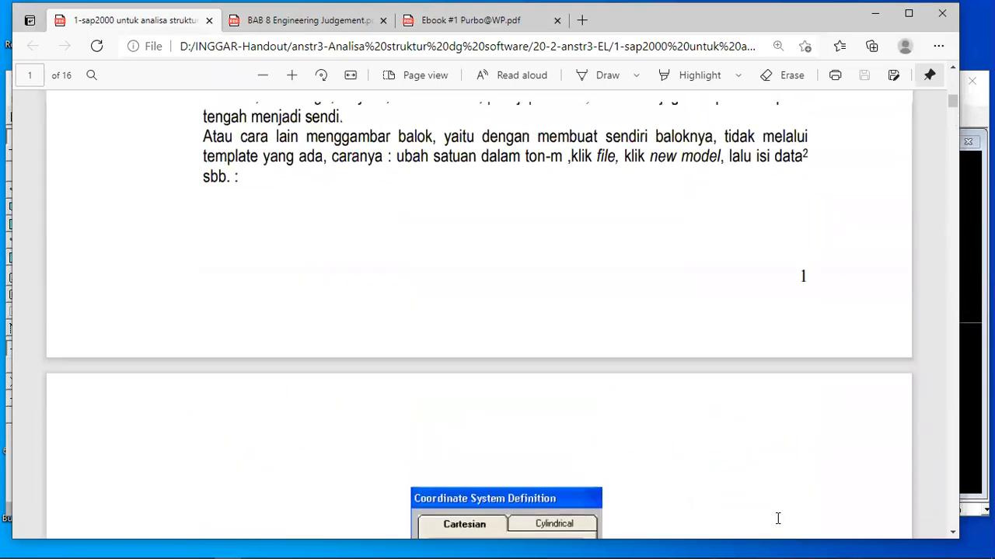
scroll(777, 518, "up", 6)
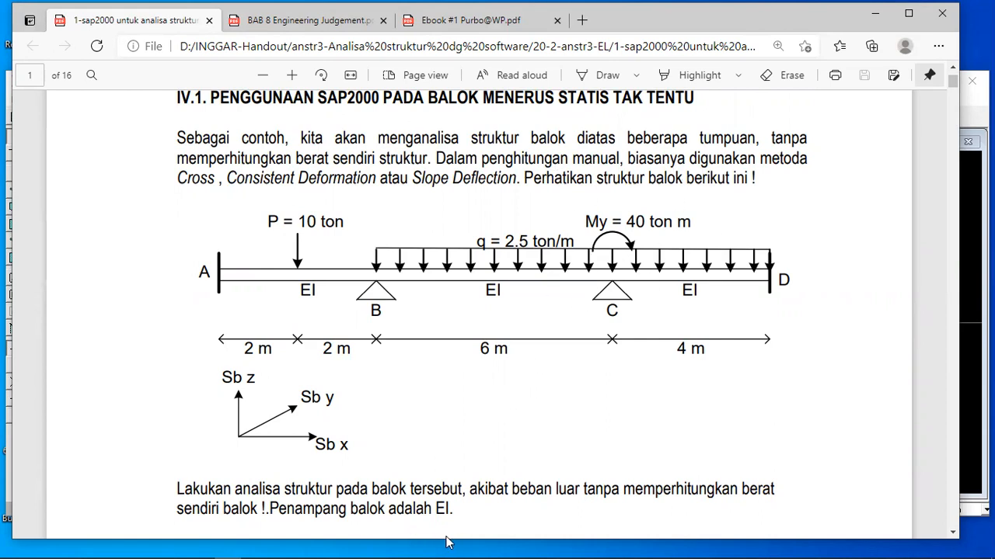
mouse_move(381, 542)
left_click(335, 549)
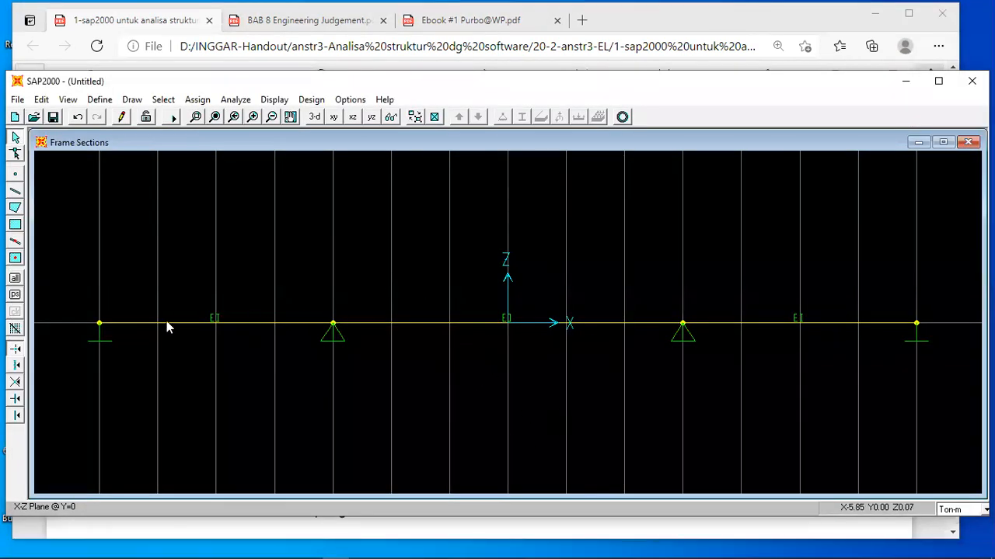
Assign a gravity point load of 10 at absolute distance 2 on the span from X = -7 to X = -3 in LOAD1.
left_click(195, 324)
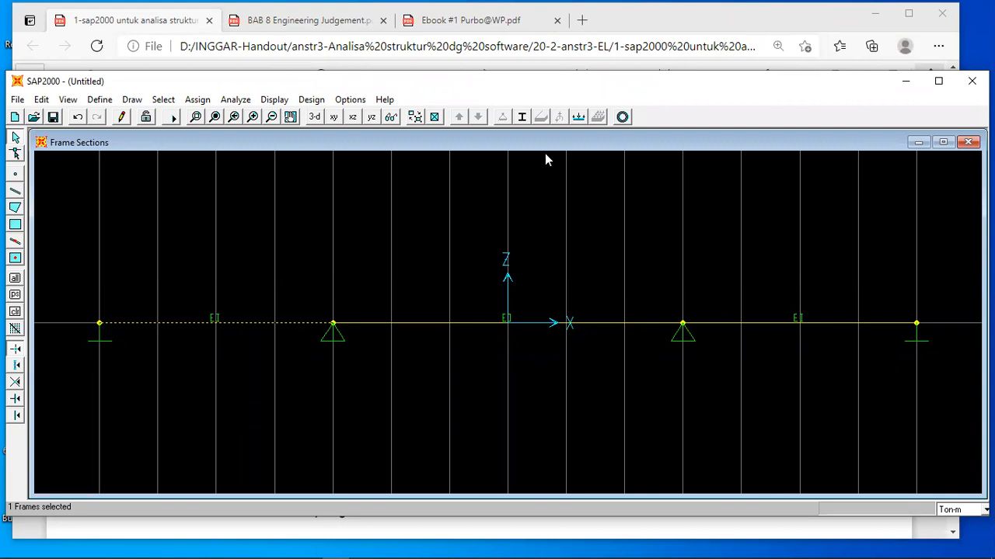
left_click(577, 116)
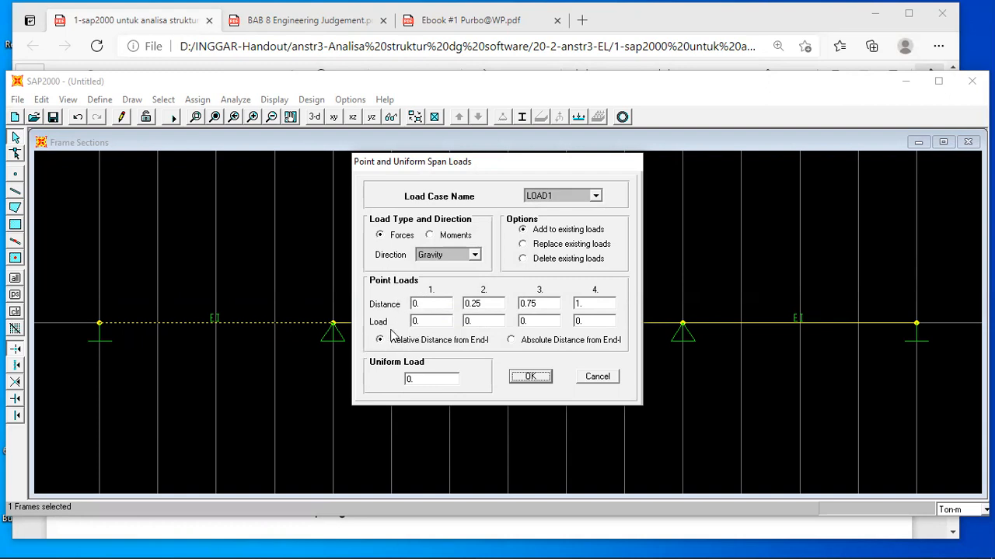
left_click(512, 341)
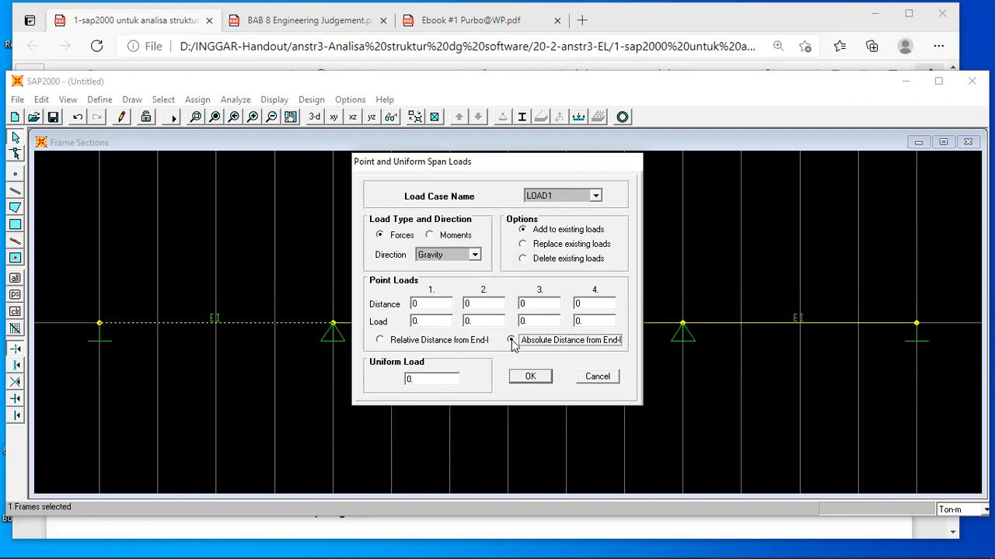
double_click(429, 304)
type("2")
left_click(418, 321)
left_click(385, 536)
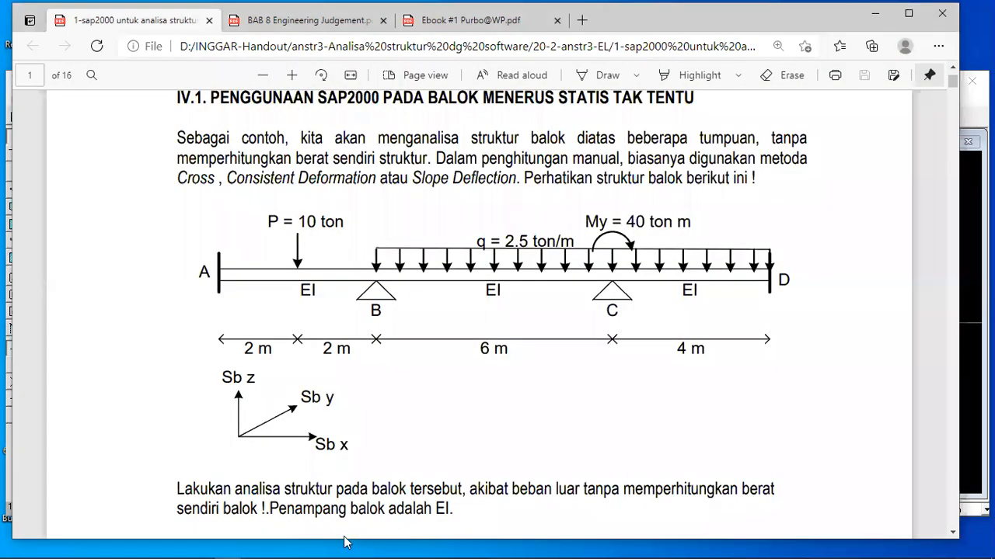
left_click(335, 549)
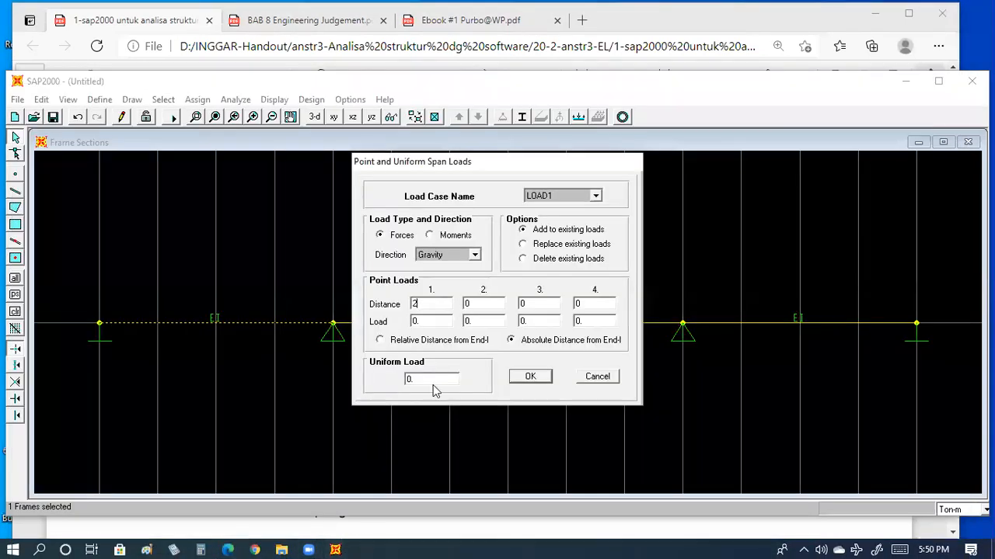
type("1")
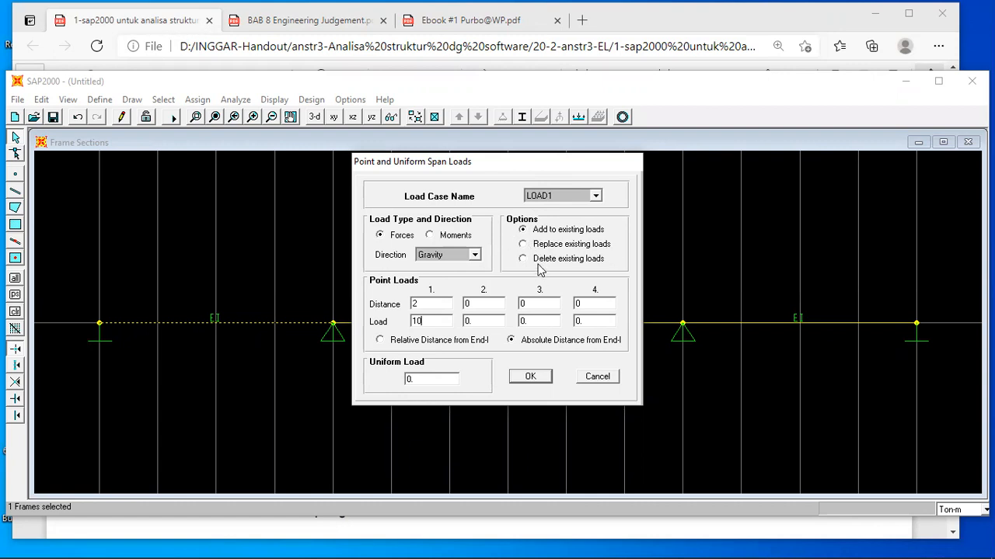
left_click(531, 379)
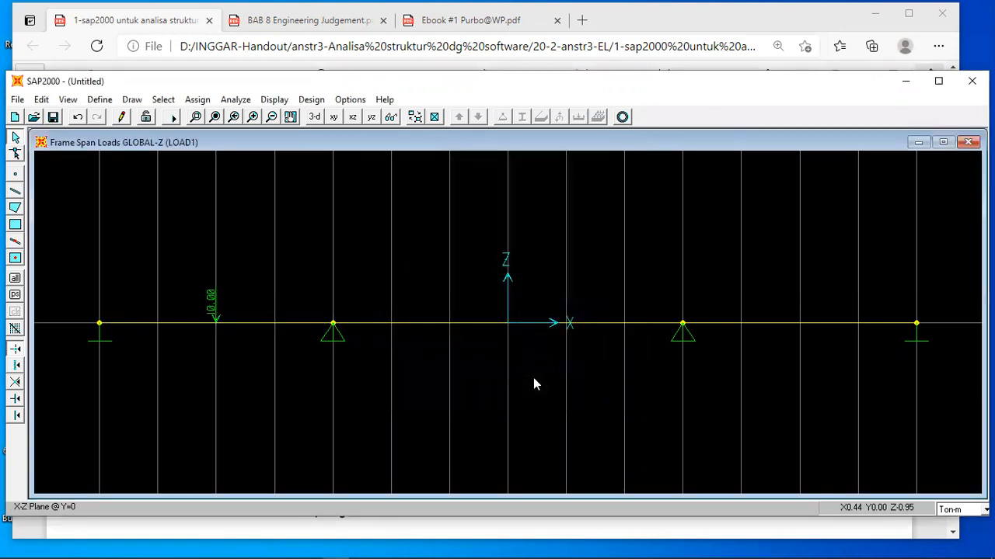
Add a uniform gravity load of 25, with point load 0, to the two spans from X = -3 to X = 7 in LOAD1.
left_click(485, 323)
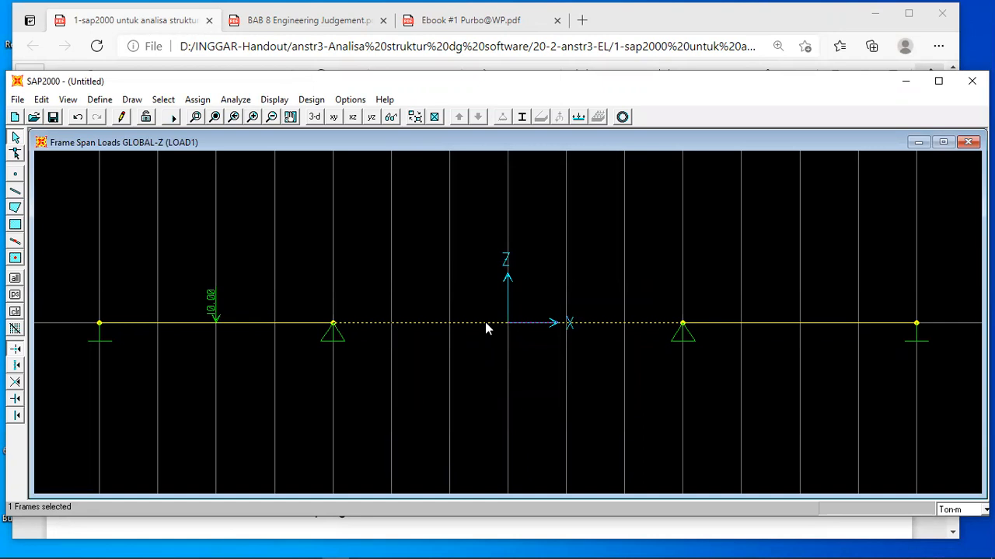
left_click(755, 323)
left_click(578, 117)
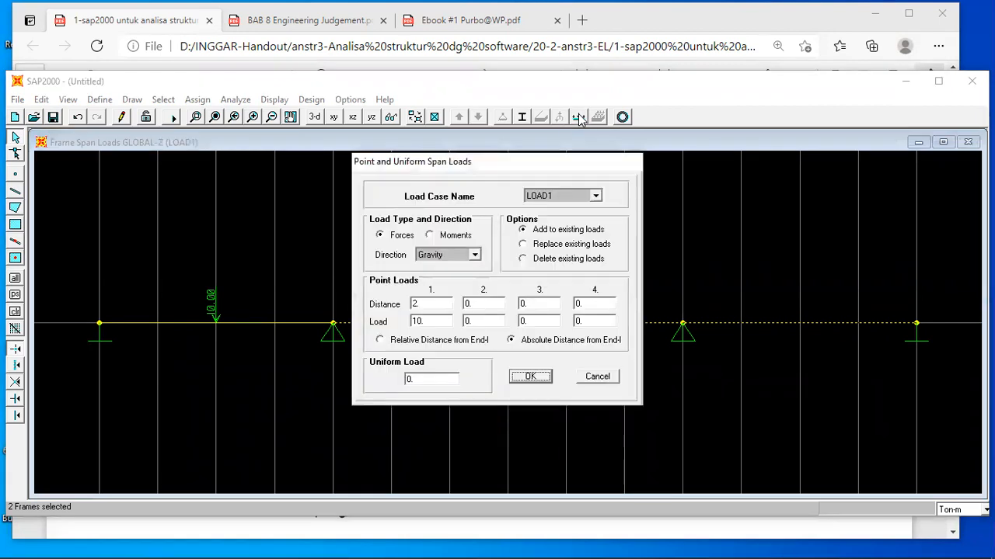
double_click(419, 377)
left_click(427, 322)
type("0")
type("2")
left_click(411, 379)
key("Delete")
type(",5")
left_click(522, 377)
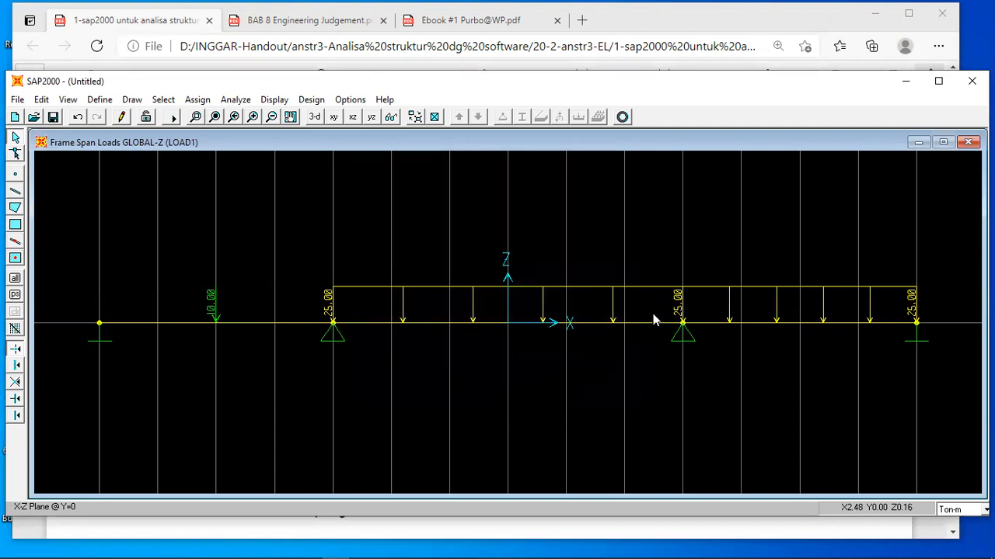
Replace the existing loads on the two spans from X = -3 to X = 7 with a uniform gravity load of 2.5.
left_click(508, 323)
left_click(730, 324)
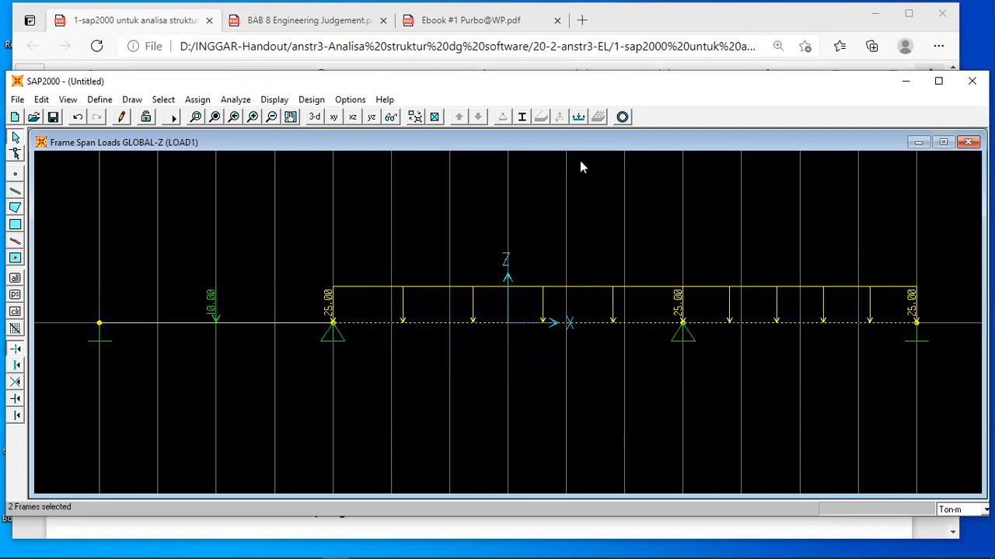
left_click(581, 116)
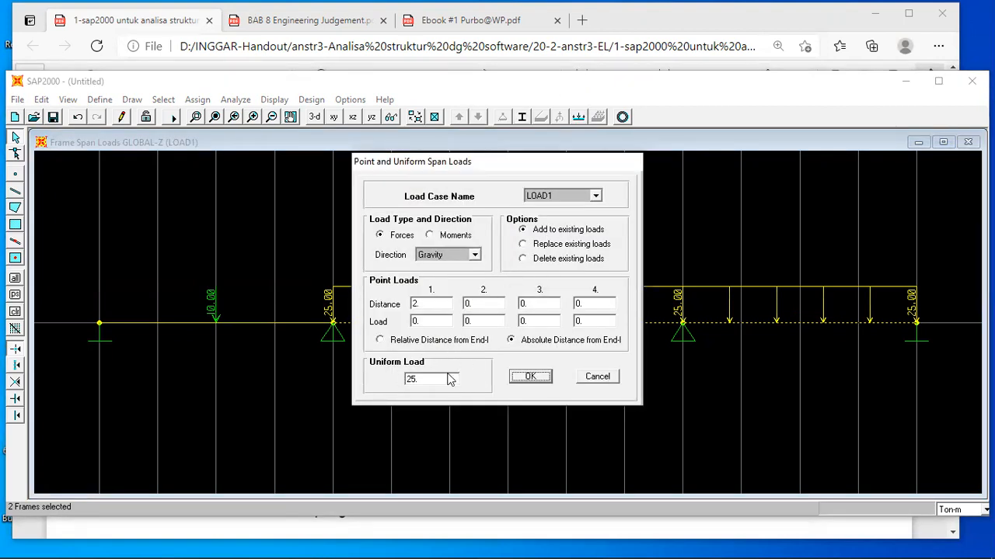
left_click(546, 247)
left_click(425, 380)
type("2")
left_click(531, 378)
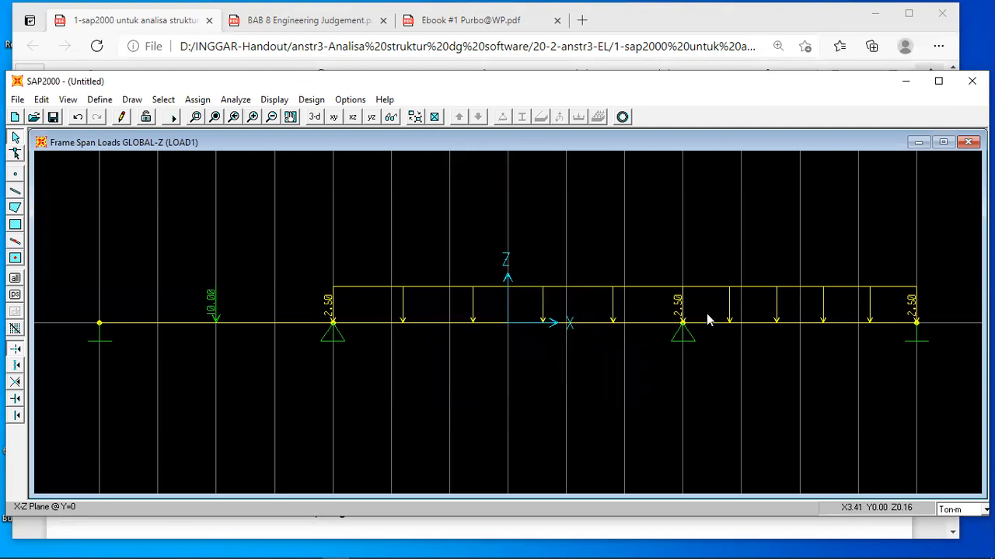
Assign a Moment Global YY of 40 in LOAD1 to the support joint at X = 3.
left_click(684, 330)
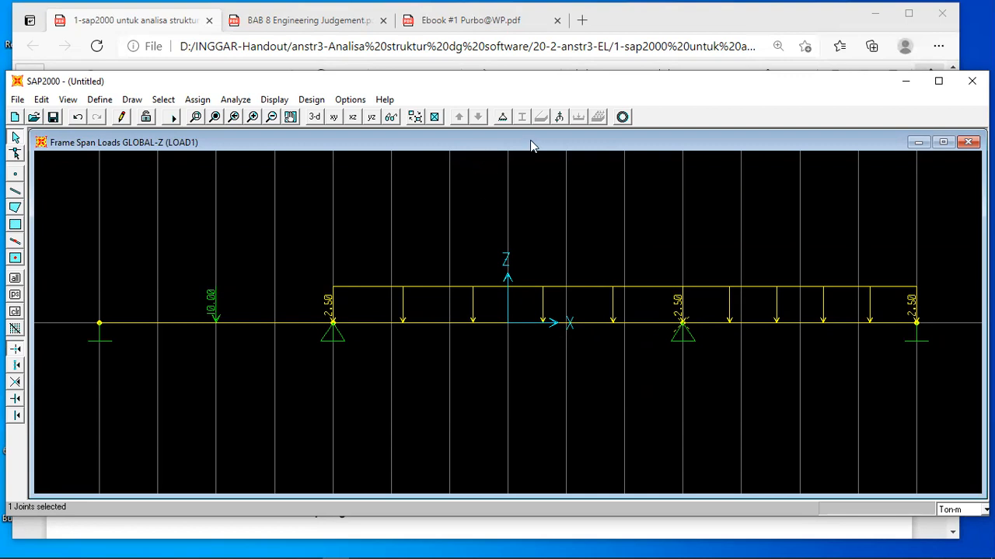
left_click(559, 116)
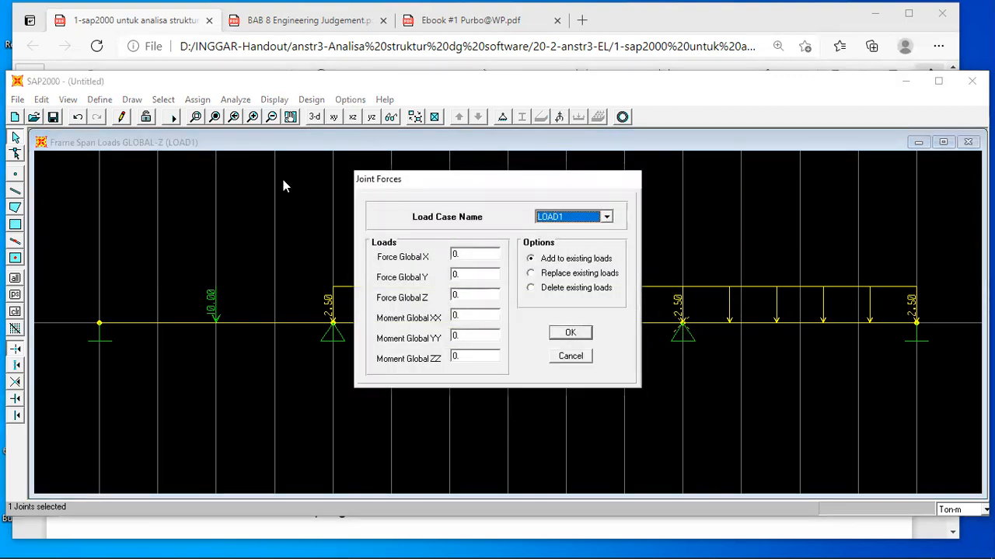
key("Tab")
key("Tab")
key("Tab")
key("Tab")
key("Tab")
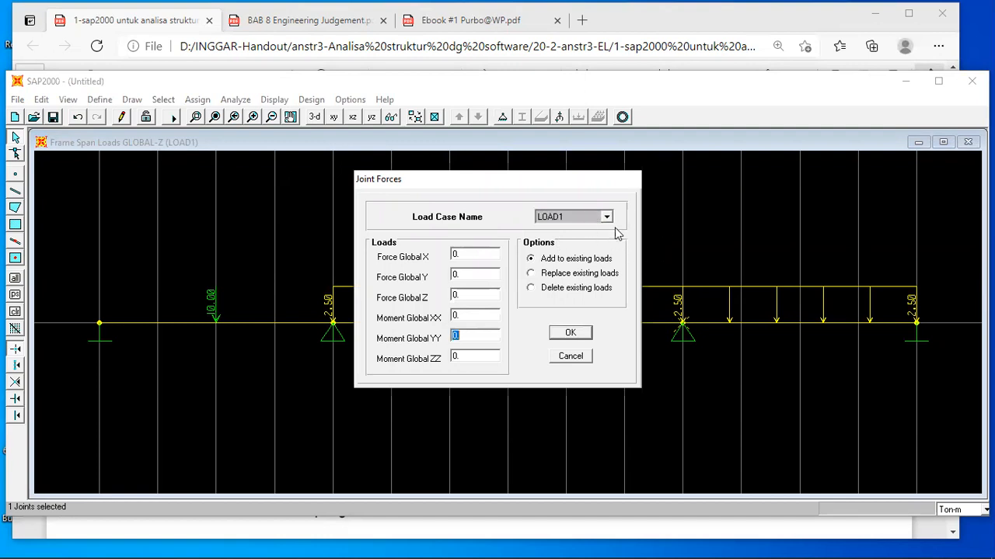
type("40")
key("Return")
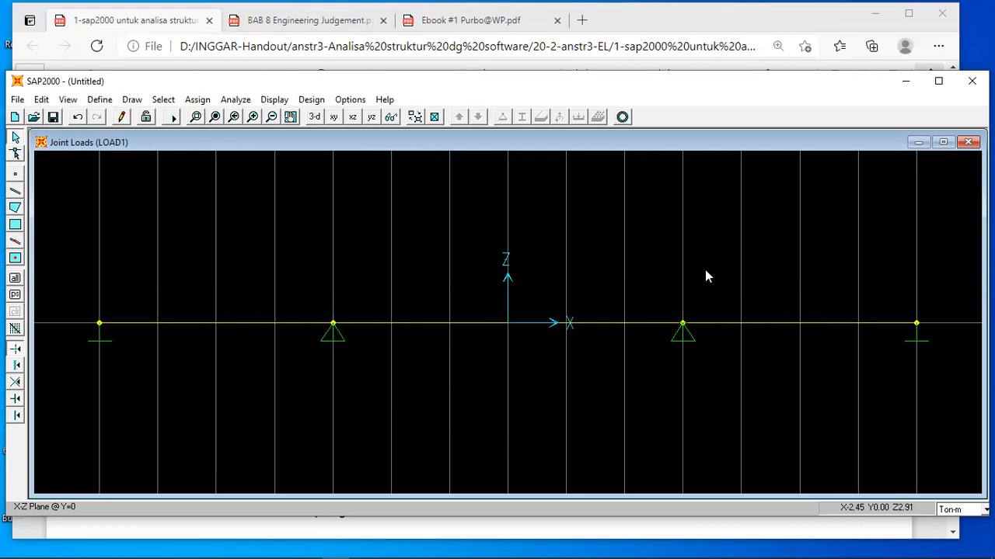
Display LOAD1's frame span forces with joint loads and loading values in 3-D, and compare them with the handout's beam diagram.
left_click(314, 117)
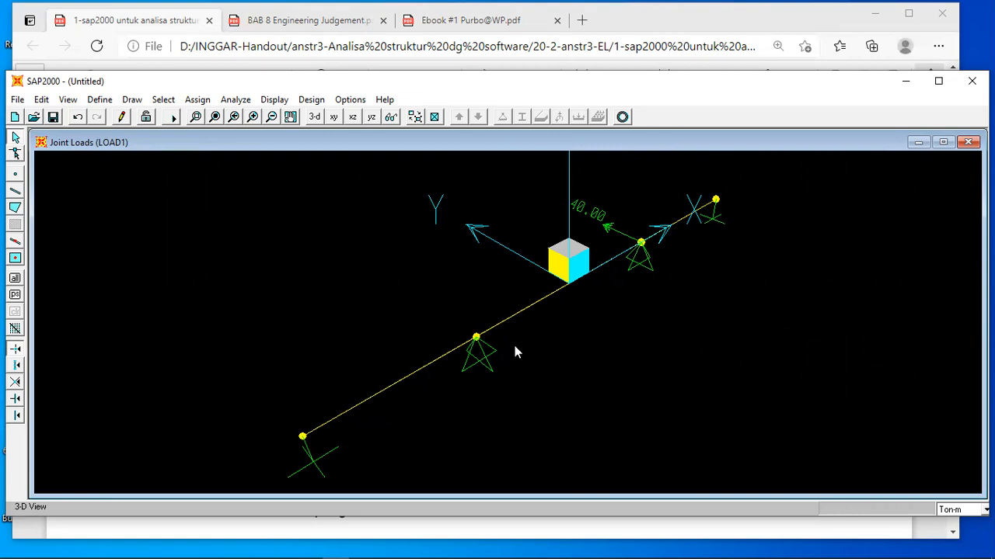
left_click(274, 101)
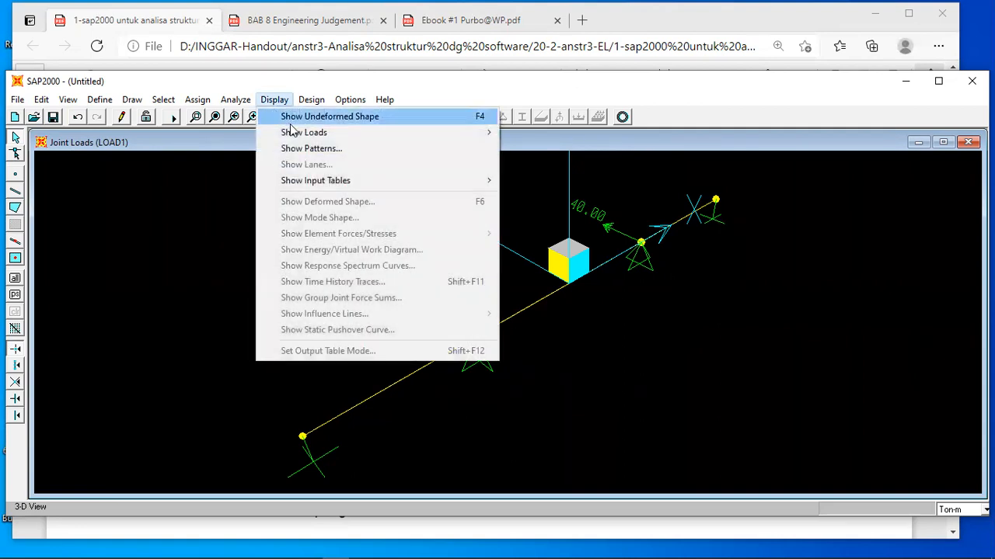
mouse_move(296, 135)
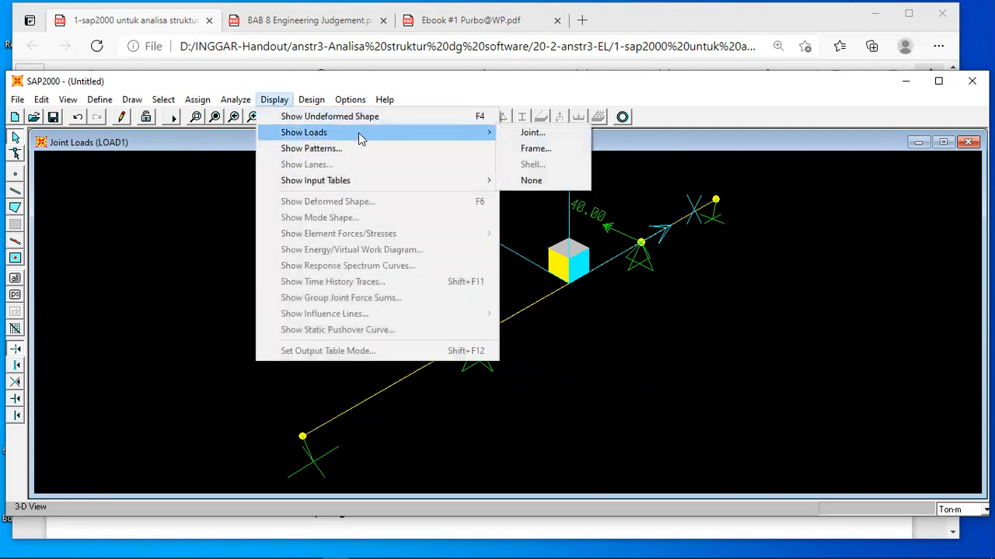
left_click(534, 149)
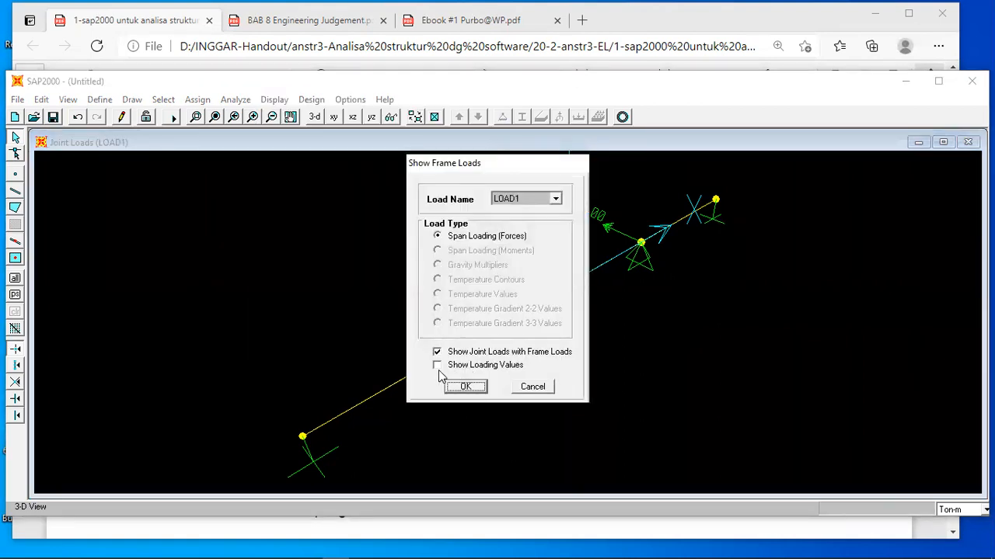
left_click(438, 367)
left_click(465, 387)
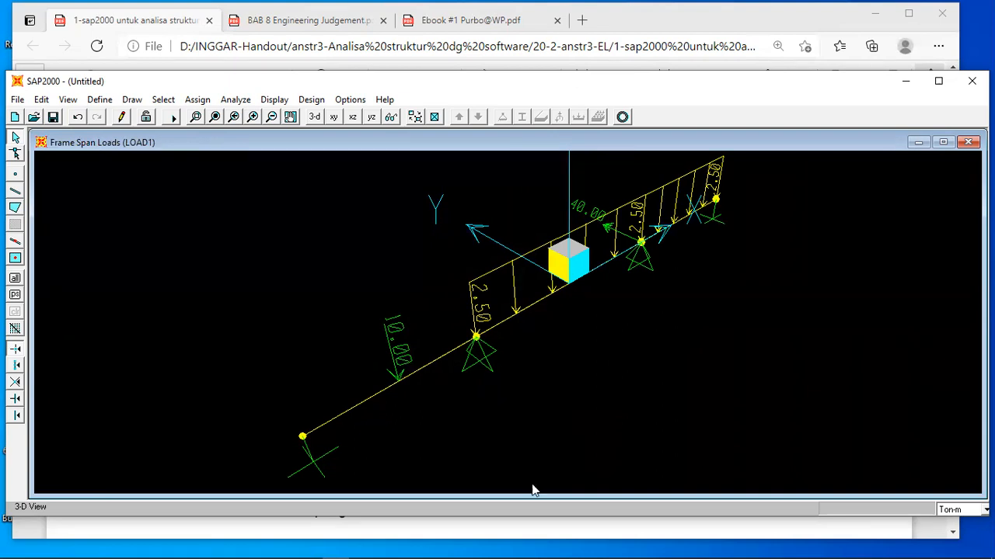
left_click(526, 535)
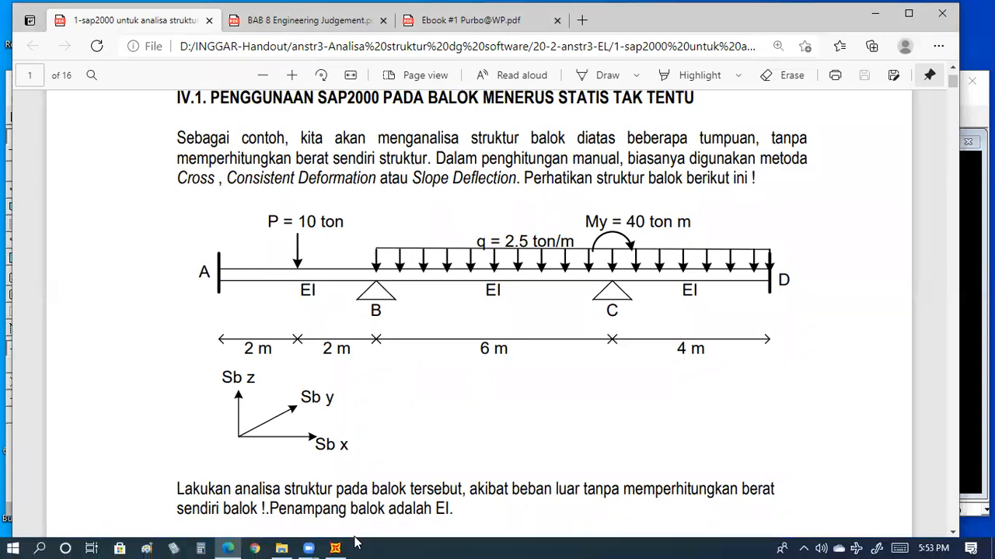
left_click(335, 548)
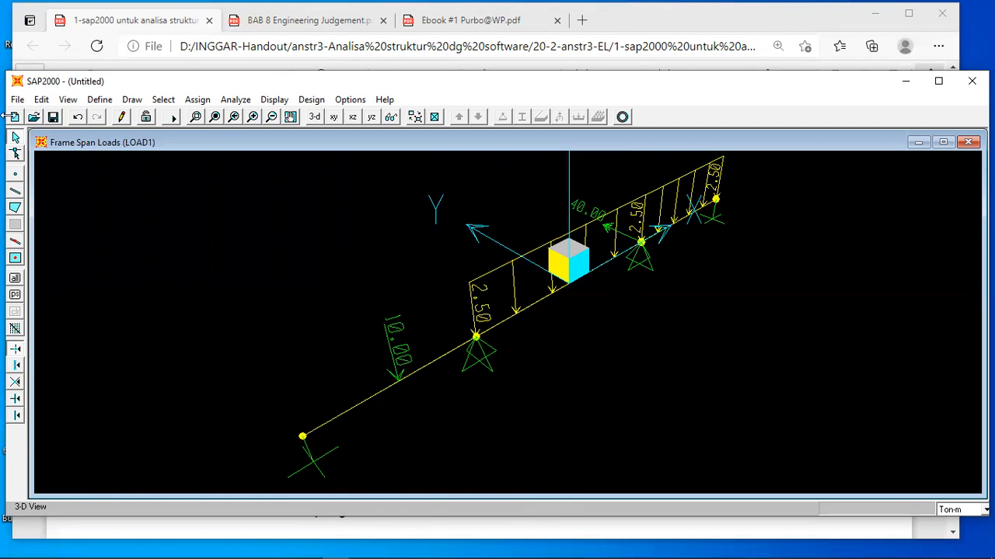
Set the analysis options to the Plane Frame (XZ Plane) degrees of freedom.
left_click(233, 101)
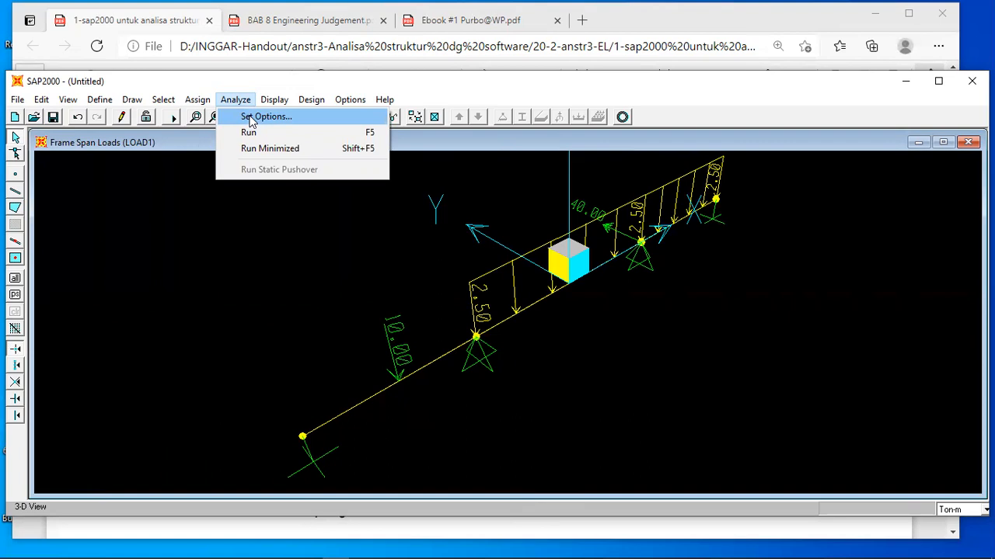
left_click(250, 118)
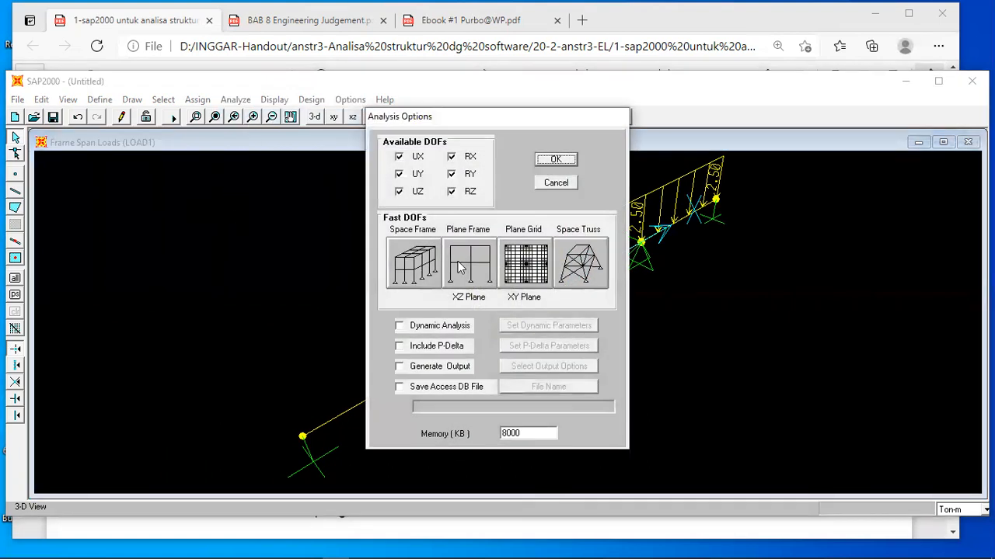
left_click(470, 270)
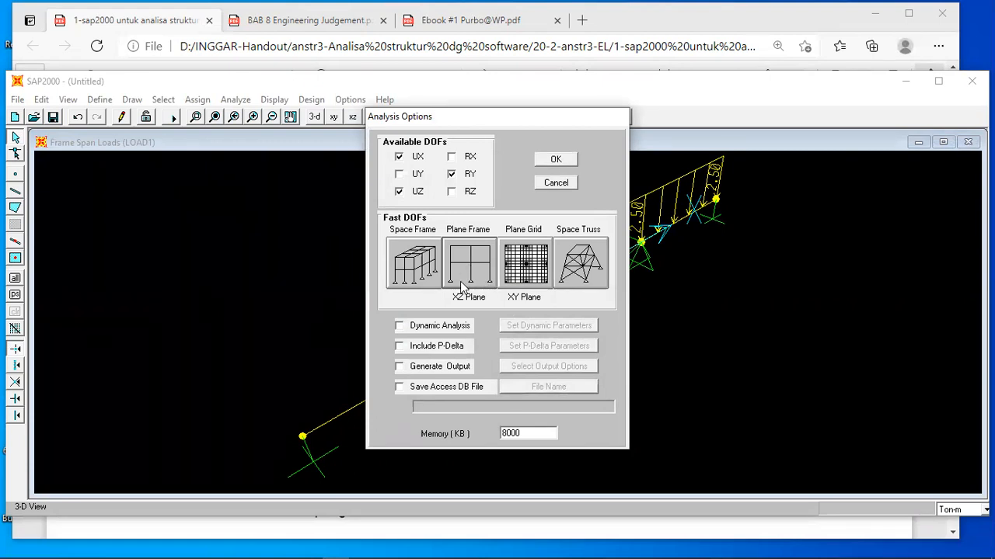
left_click(555, 160)
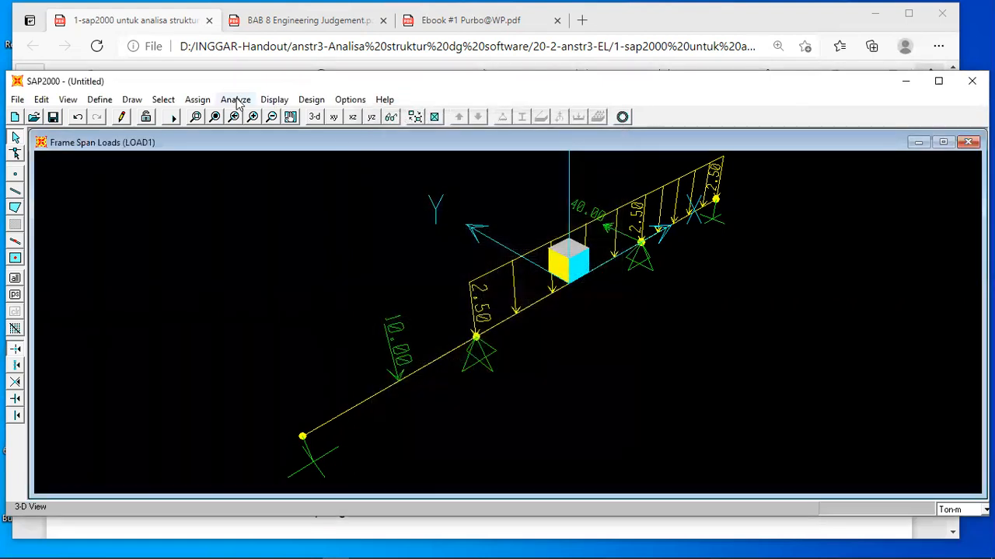
Run the analysis, saving the model as balok in the 20-2-tgs-mhs-anstr3 folder under Downloads, and dismiss the analysis log after reviewing it.
left_click(236, 99)
left_click(249, 133)
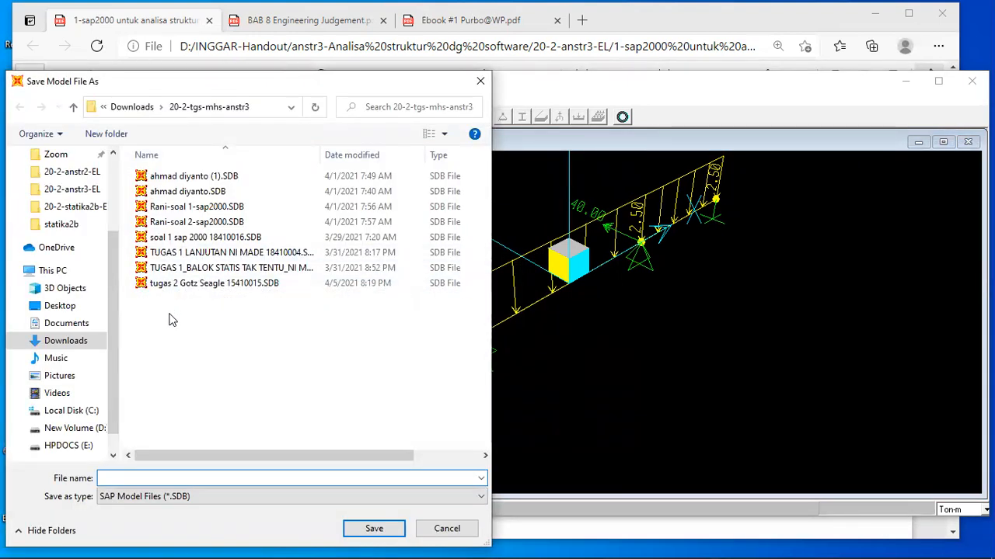
left_click_drag(118, 265, 120, 224)
scroll(122, 233, "up", 1)
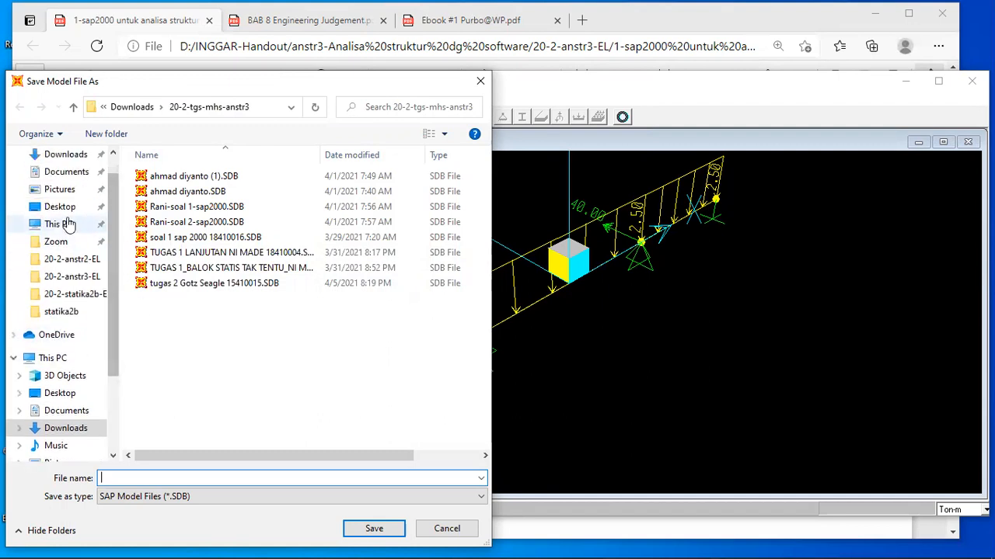
left_click(62, 158)
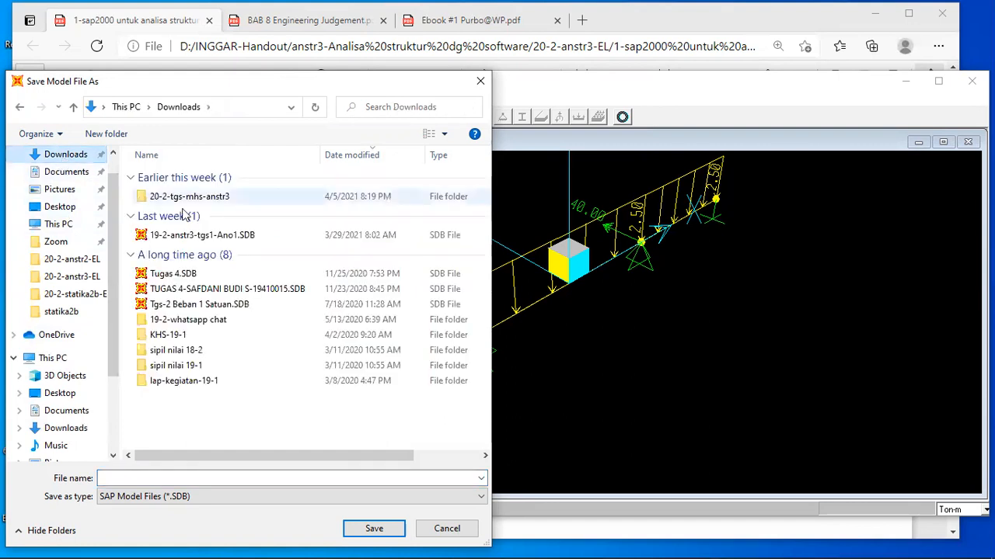
left_click(172, 198)
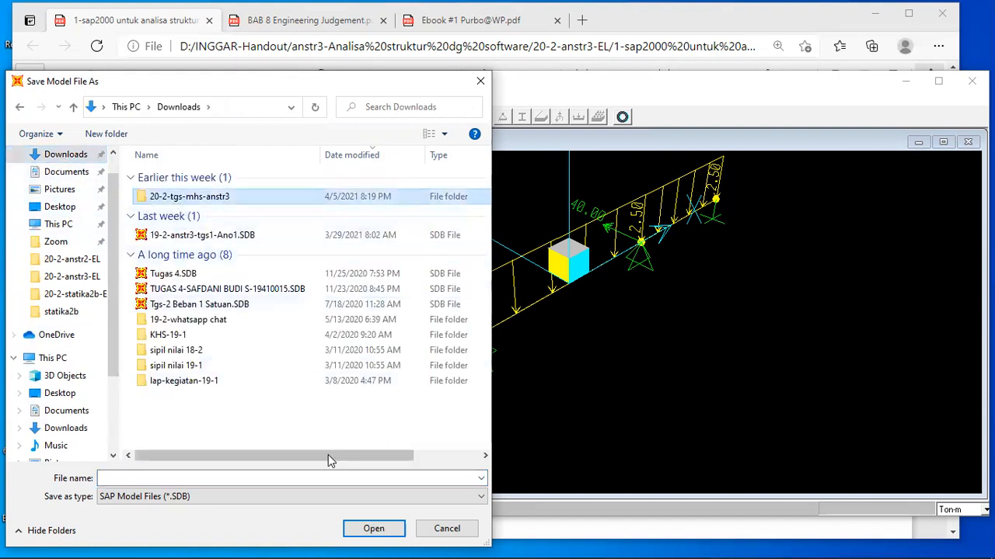
double_click(182, 196)
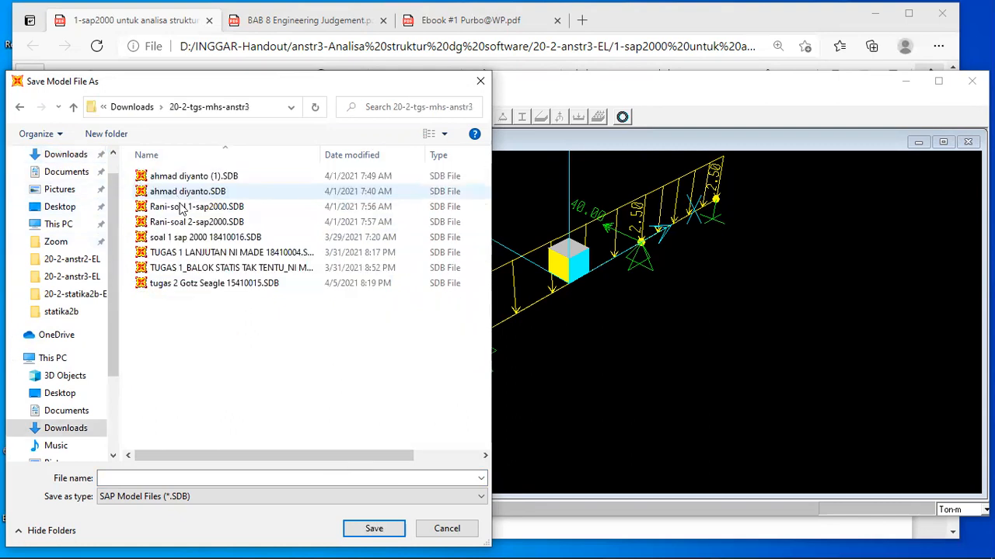
left_click(154, 477)
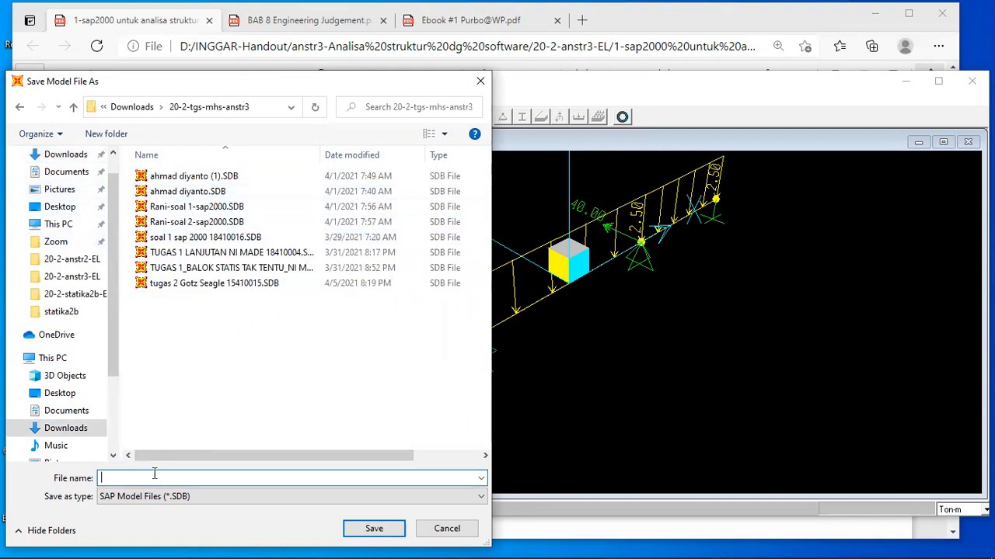
type("balok")
left_click(368, 529)
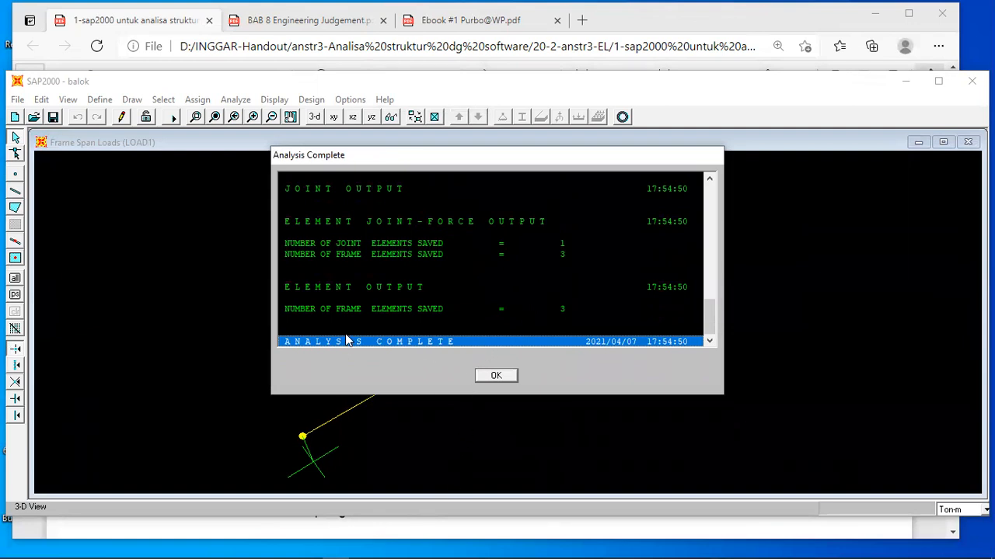
left_click_drag(709, 319, 708, 236)
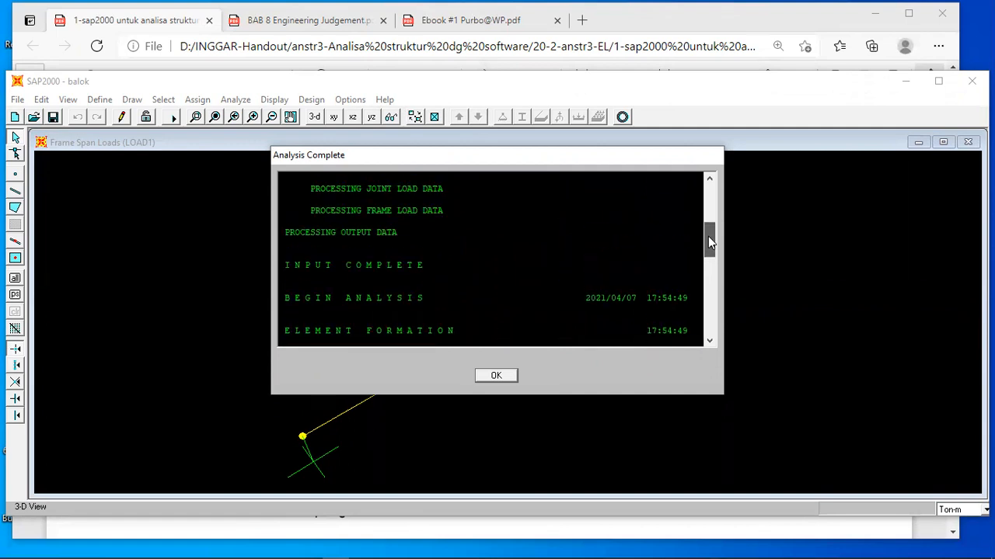
left_click(497, 377)
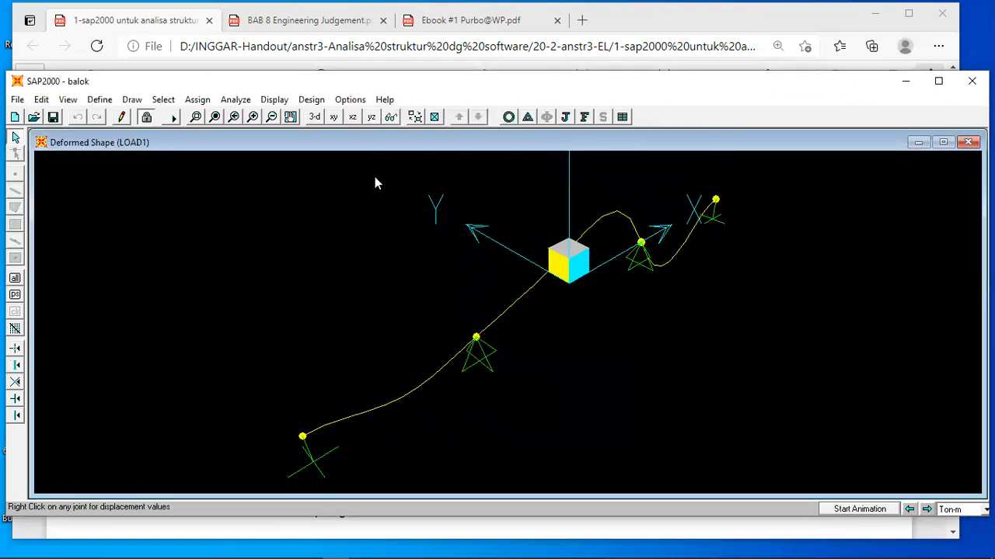
View the deformed shape in the XZ plane and inspect the joint displacements at the supports at X = -7, -3 and 3.
left_click(352, 116)
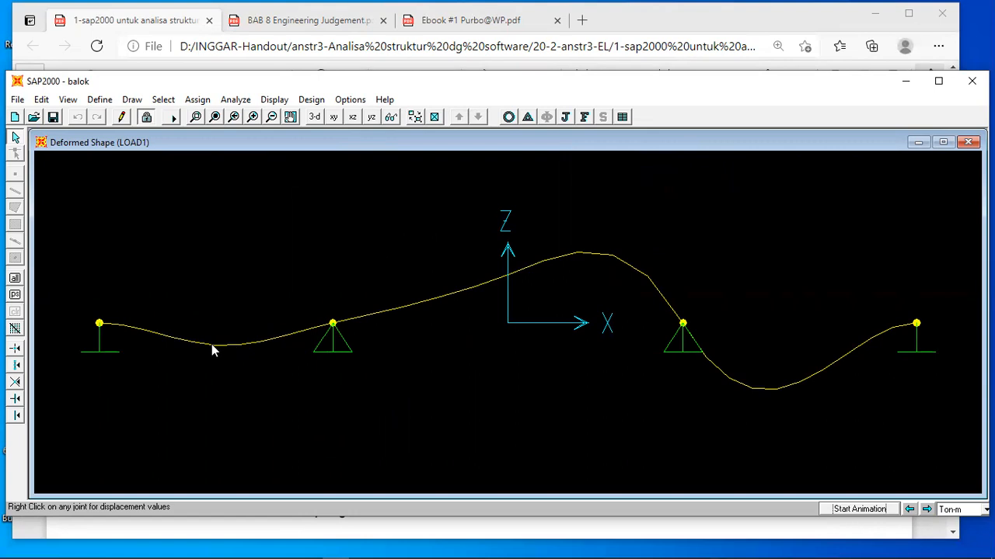
right_click(99, 325)
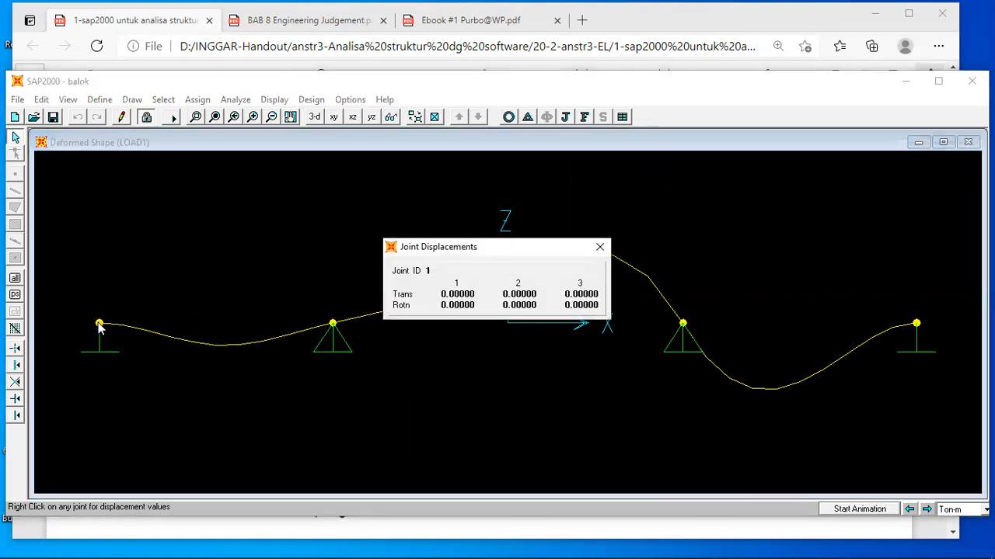
left_click(310, 349)
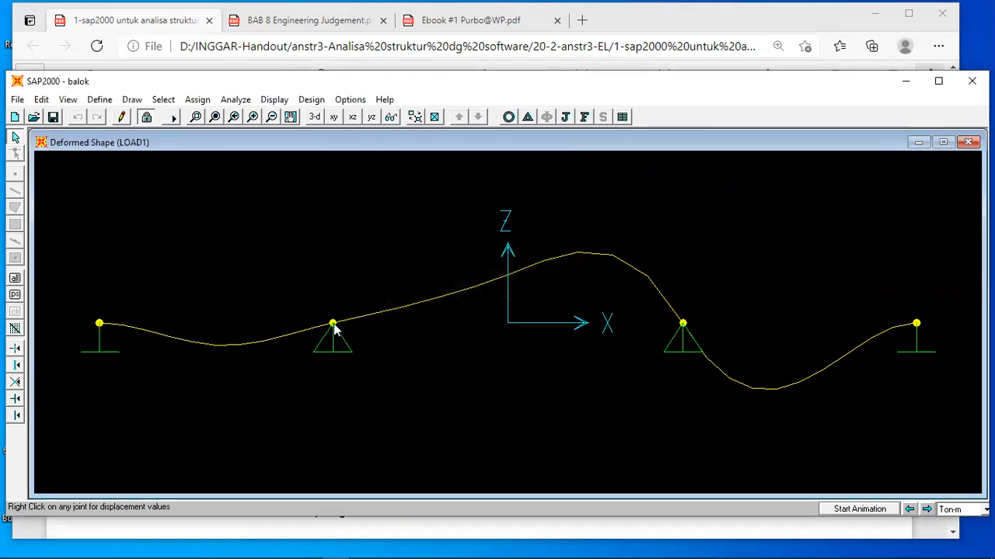
right_click(332, 325)
right_click(683, 325)
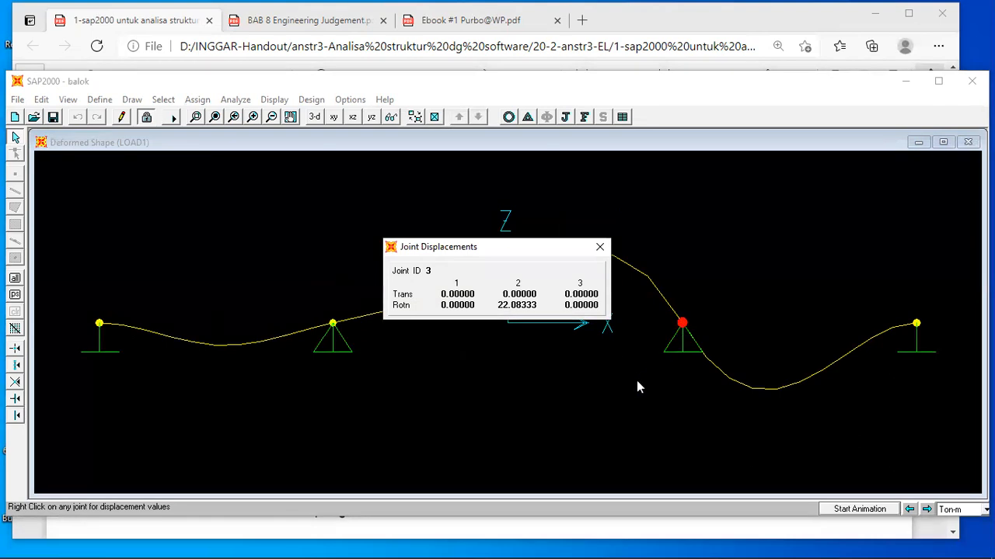
left_click(623, 315)
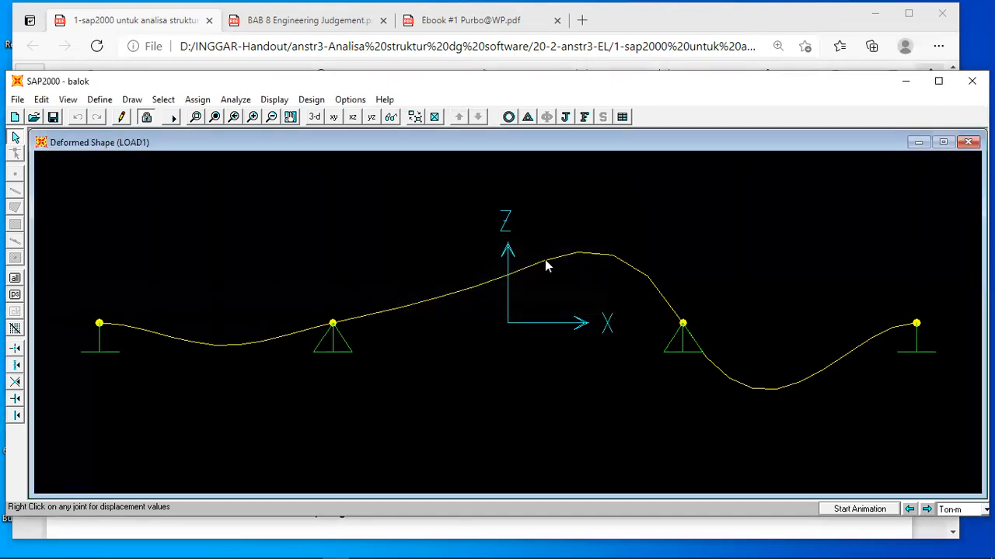
Read the handout's instructions on running the analysis and obtaining support reactions, from page 1 through page 6, and return to SAP2000.
left_click(370, 535)
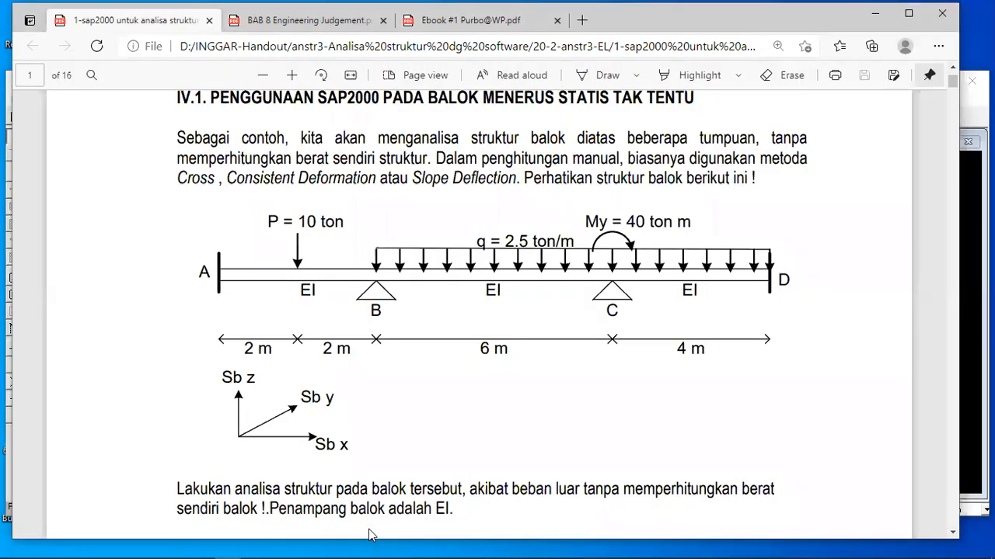
scroll(370, 535, "down", 20)
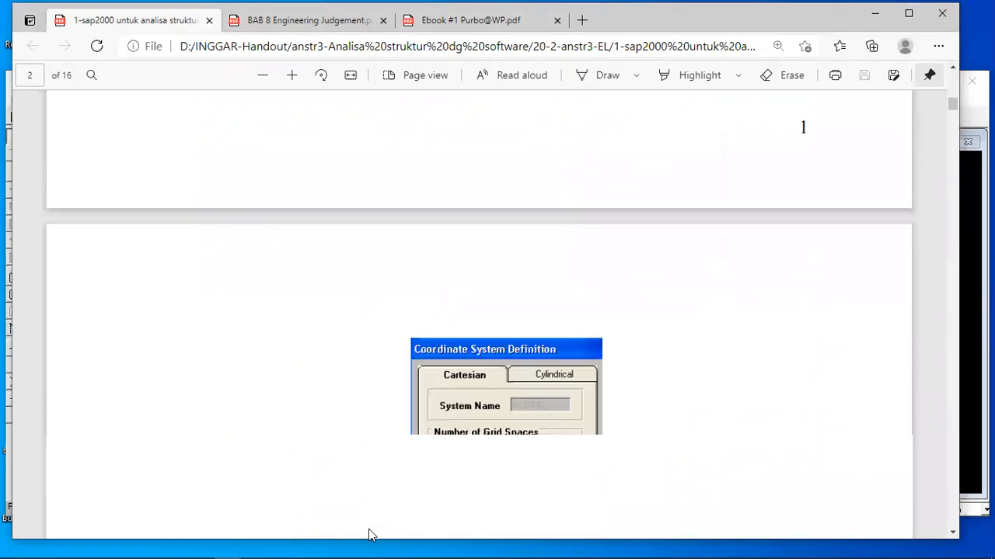
scroll(370, 534, "down", 20)
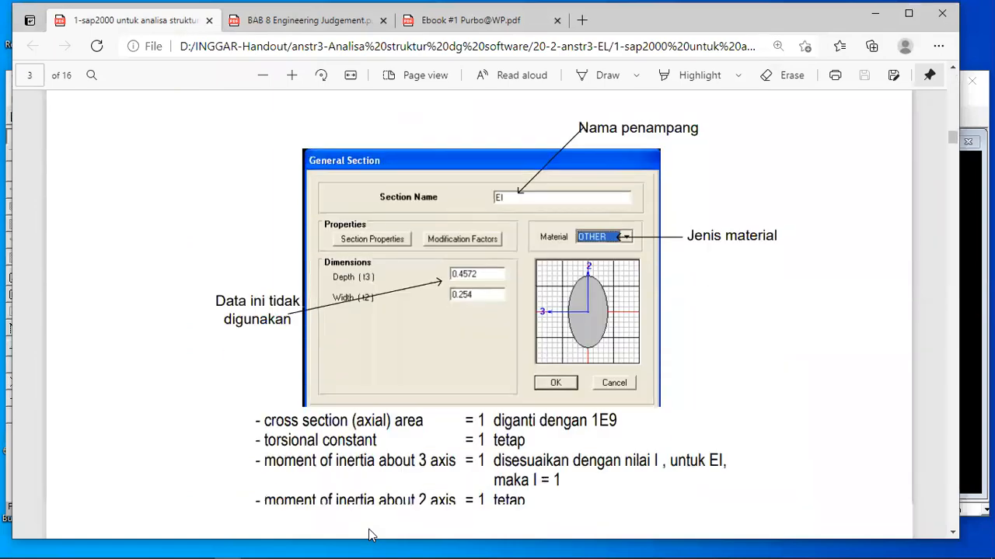
scroll(370, 534, "down", 20)
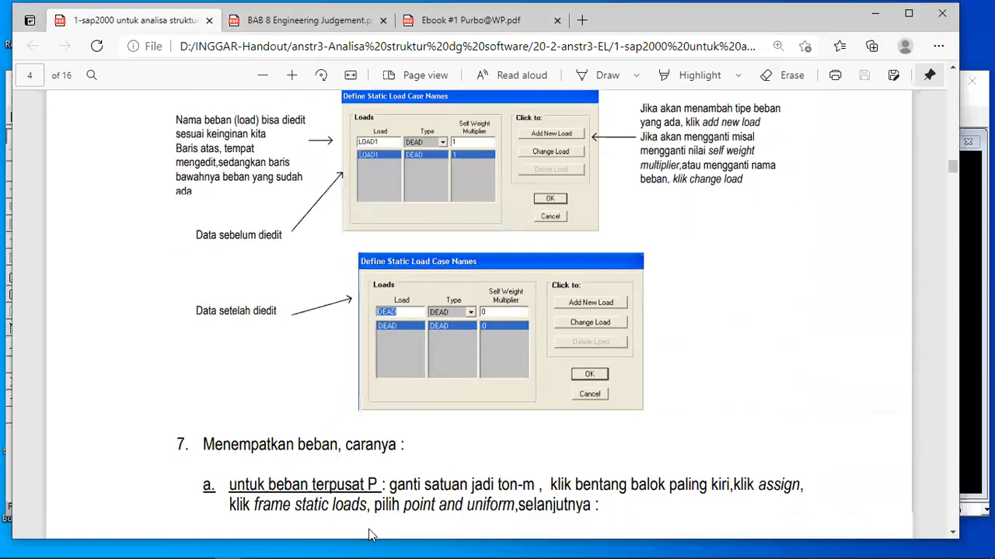
scroll(370, 534, "down", 20)
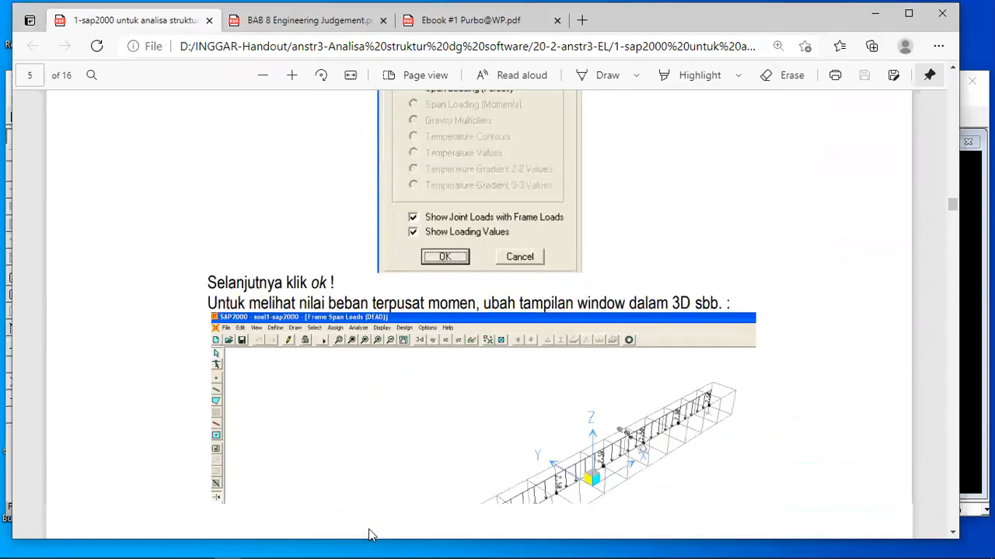
scroll(370, 535, "up", 5)
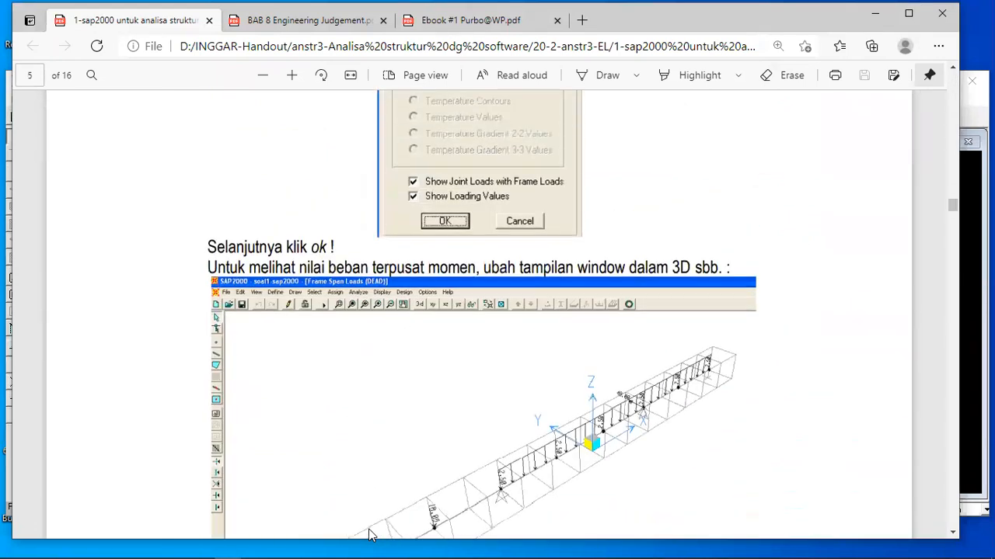
scroll(370, 535, "down", 5)
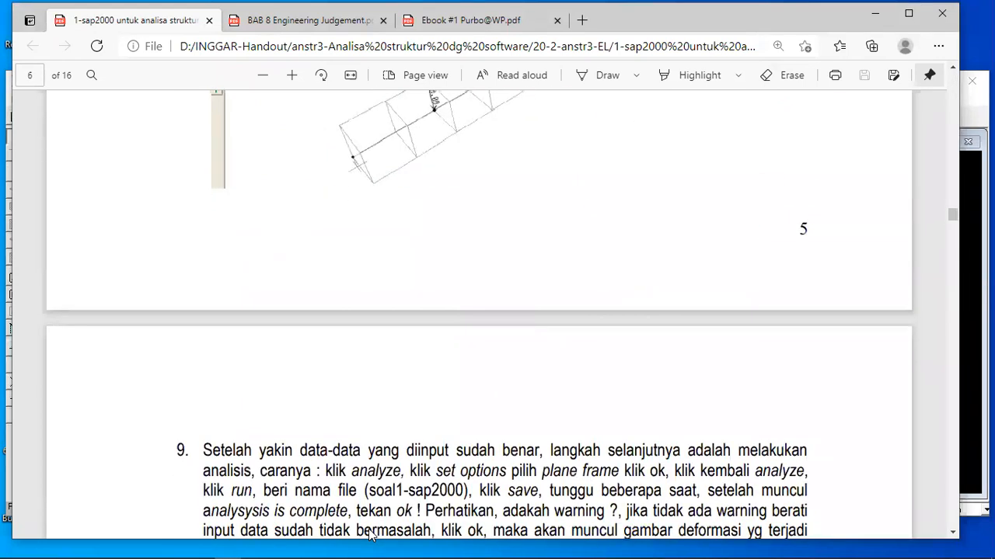
scroll(370, 535, "down", 5)
scroll(369, 534, "down", 5)
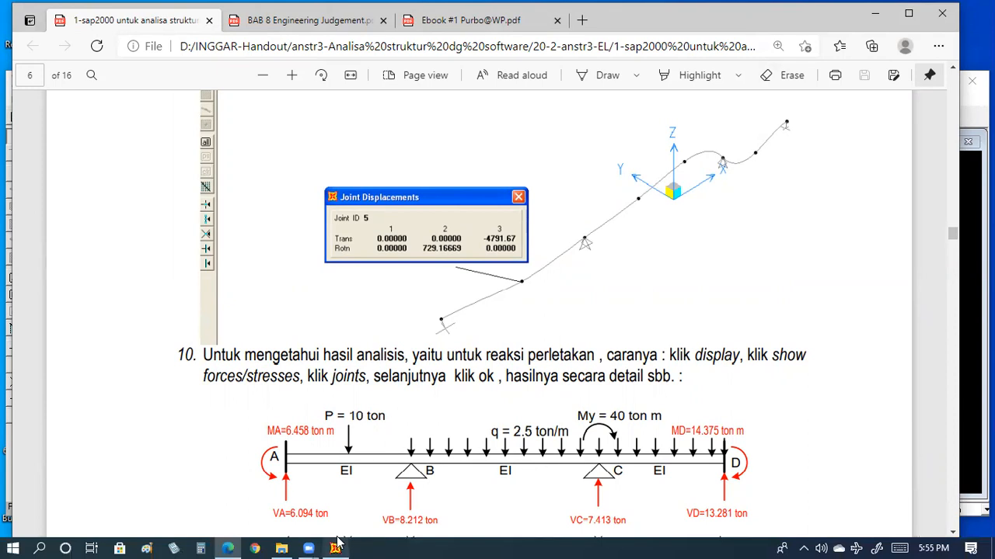
left_click(335, 553)
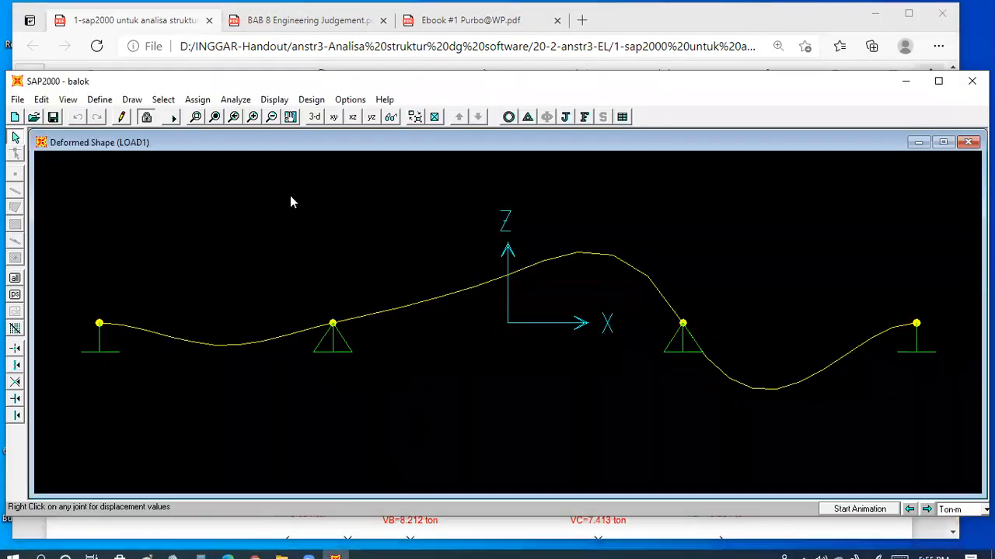
Unlock the model, accepting deletion of the analysis results, and divide the span between X = -7 and X = -3 into 2 frames.
left_click(146, 116)
left_click(519, 338)
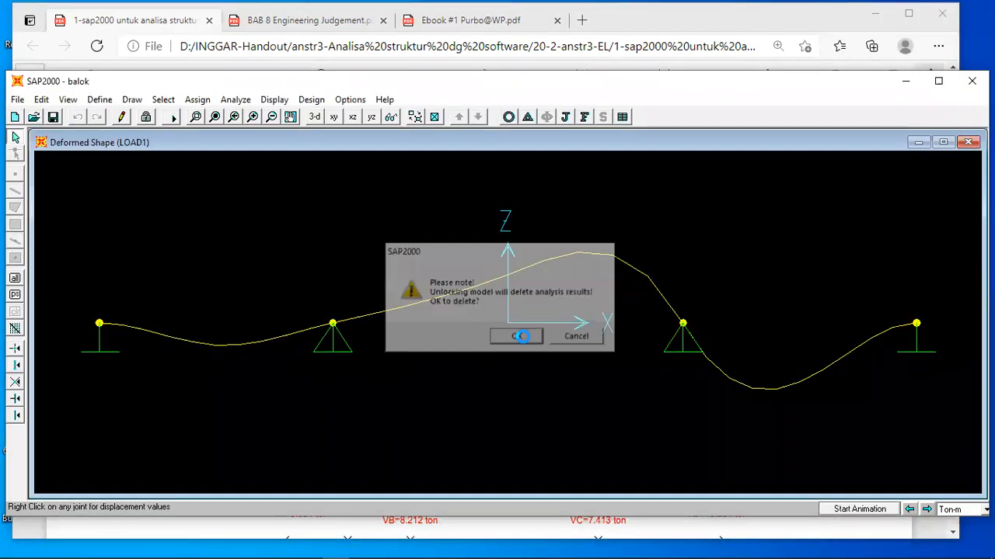
left_click(216, 323)
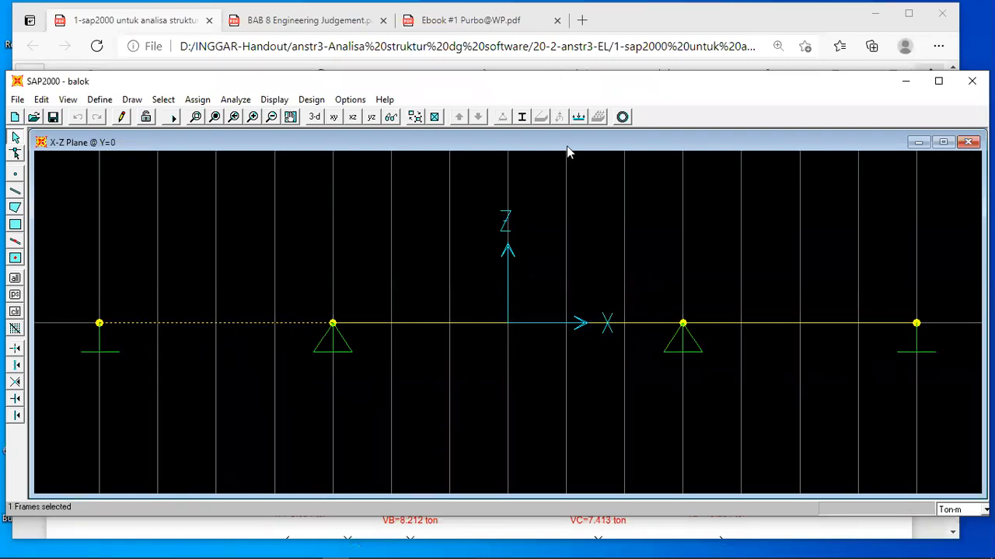
left_click(41, 100)
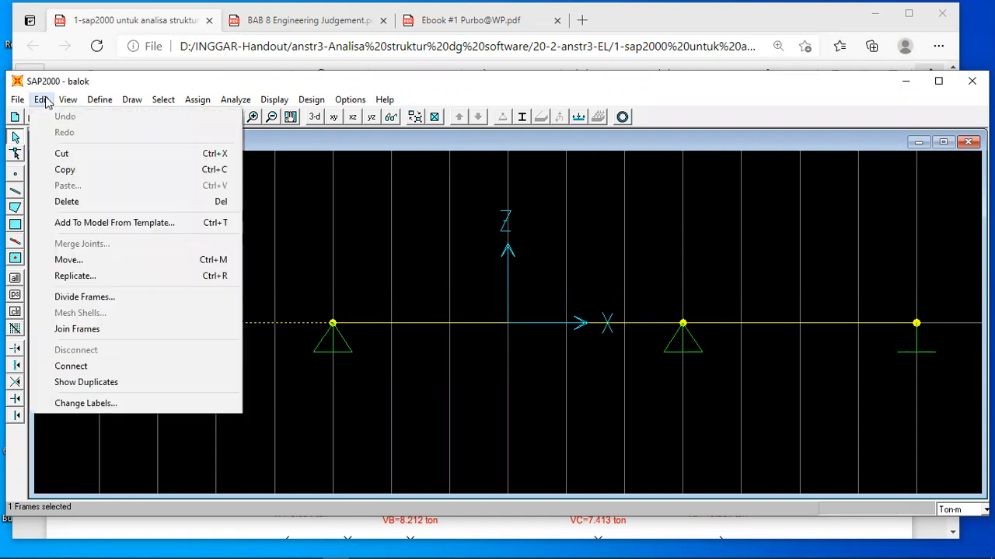
left_click(85, 296)
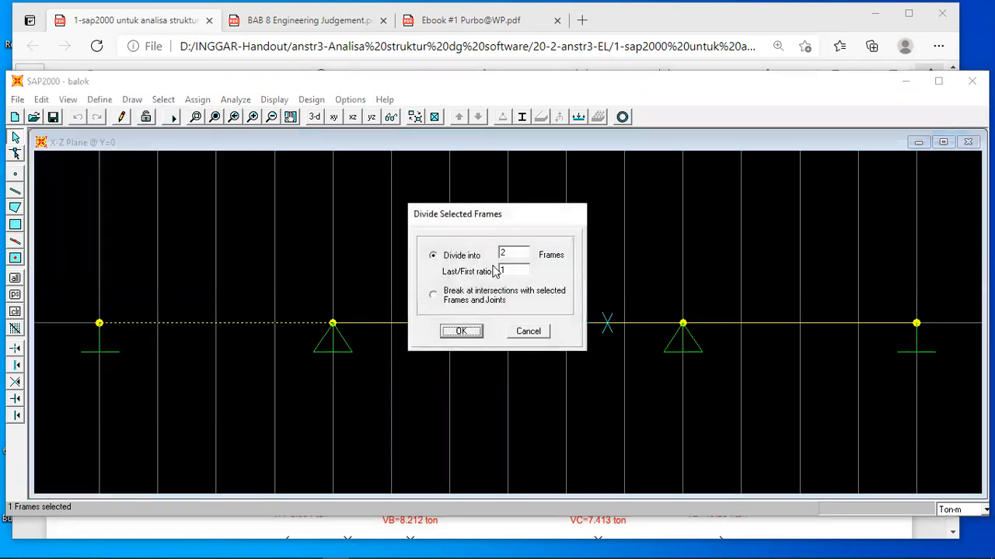
left_click(433, 296)
left_click(433, 257)
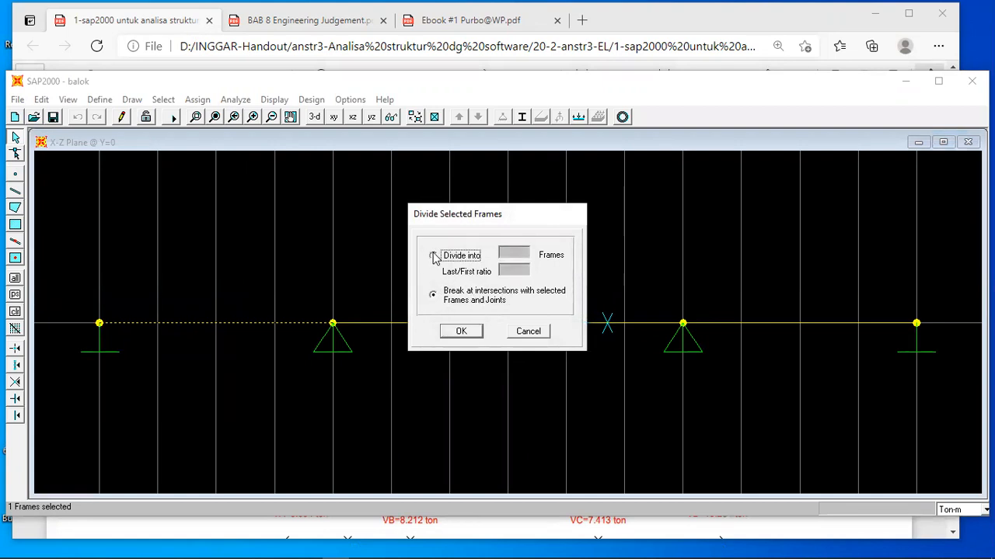
left_click(466, 335)
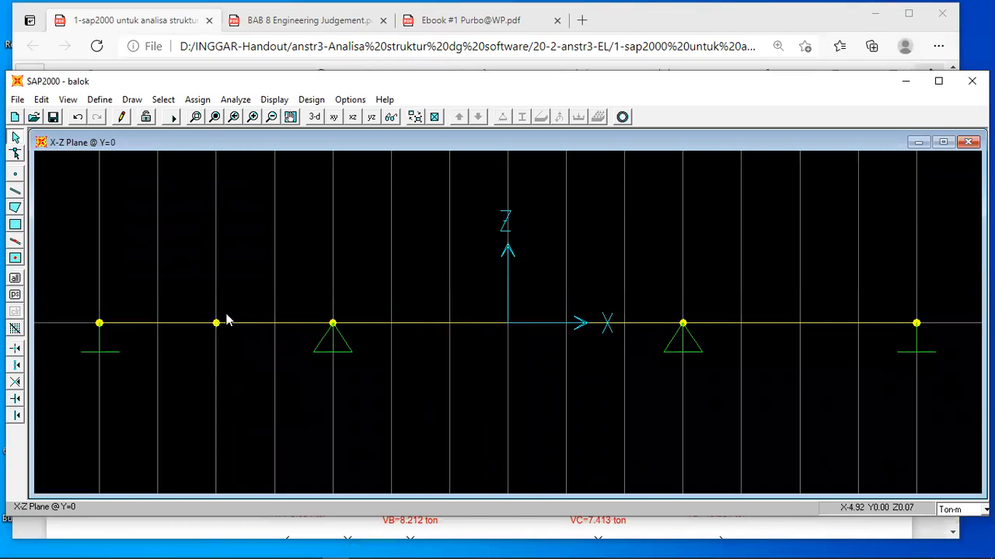
Run the analysis again, dismiss the analysis log, and inspect the displacements of the new joint midway along the first span.
left_click(235, 100)
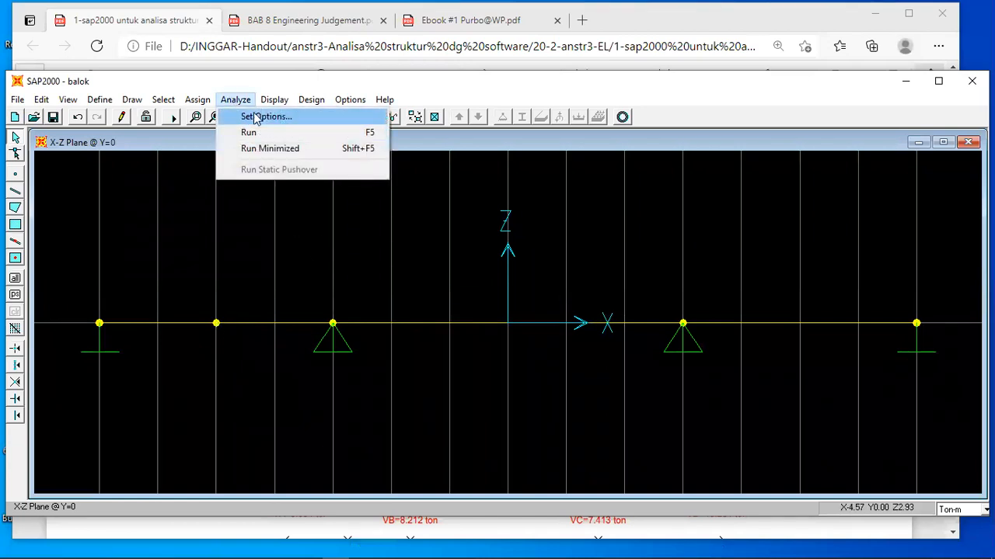
left_click(246, 134)
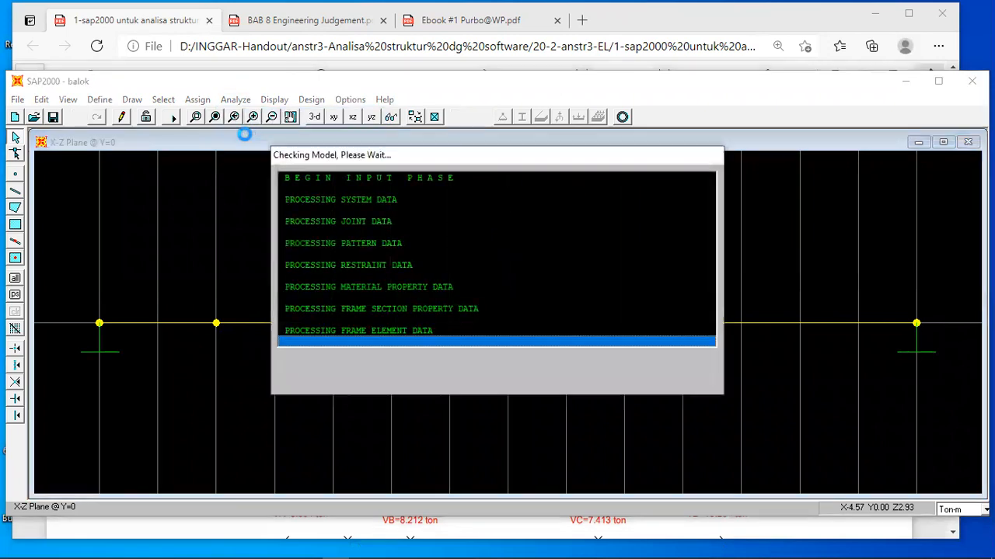
left_click(496, 374)
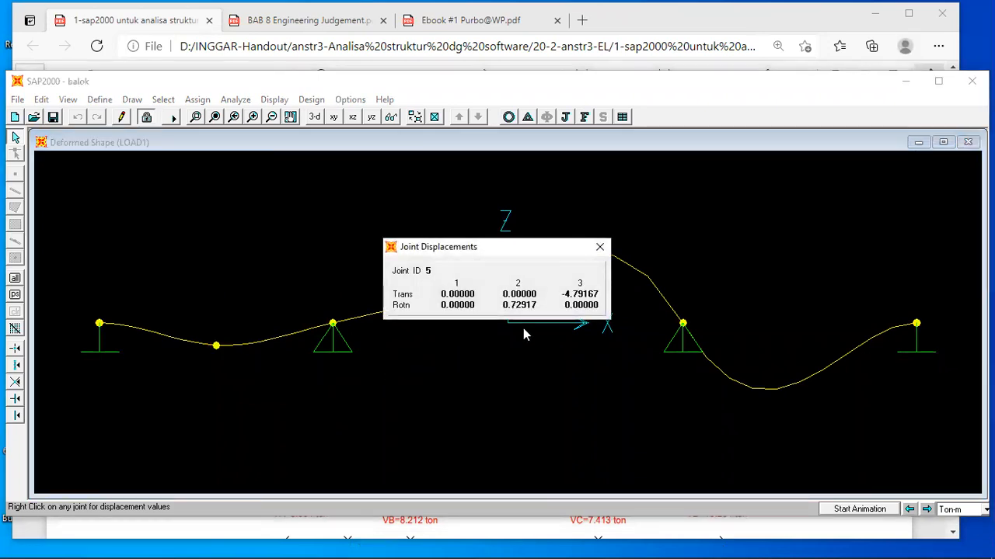
Compare the joint's displacements with the handout's joint 5 deformation results on page 6, and return to SAP2000.
left_click(496, 522)
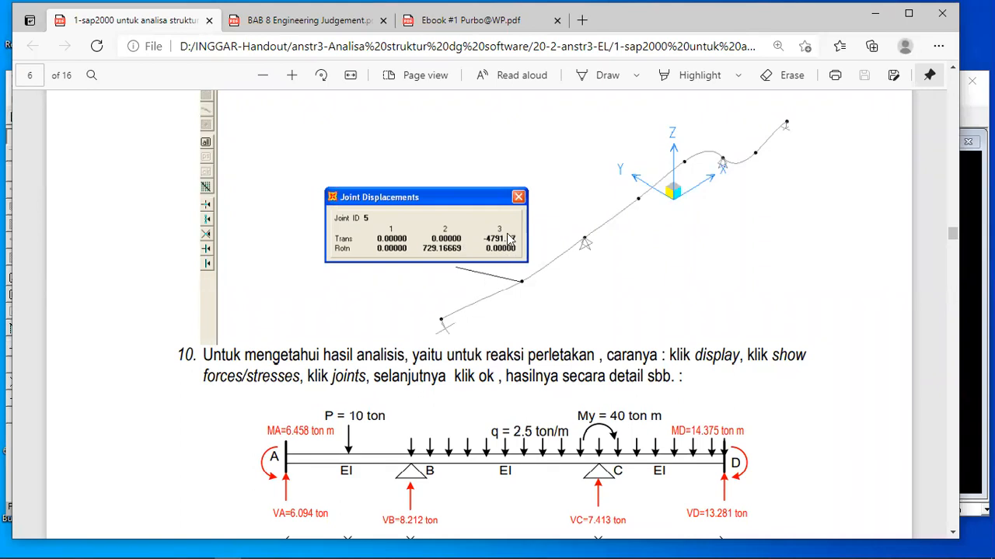
scroll(444, 229, "up", 5)
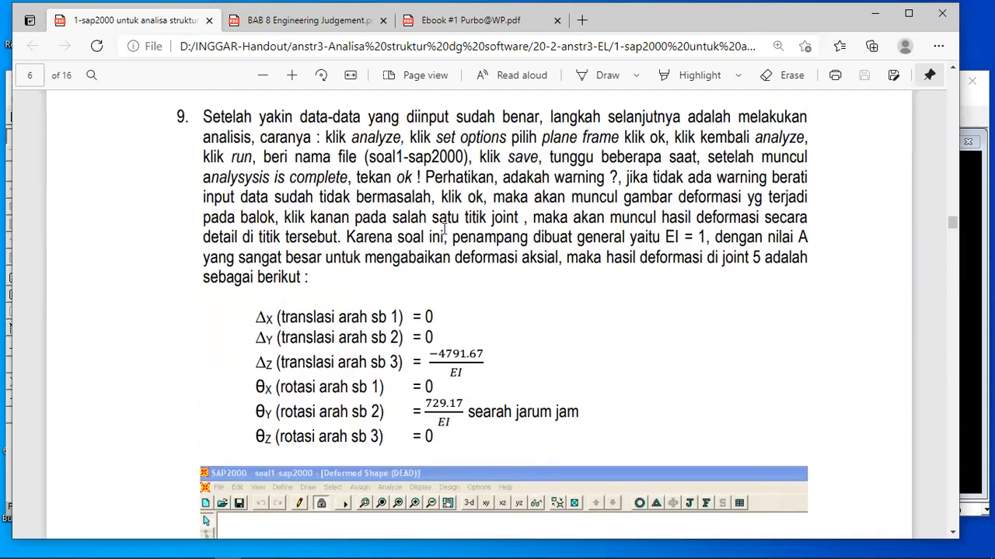
scroll(509, 335, "down", 3)
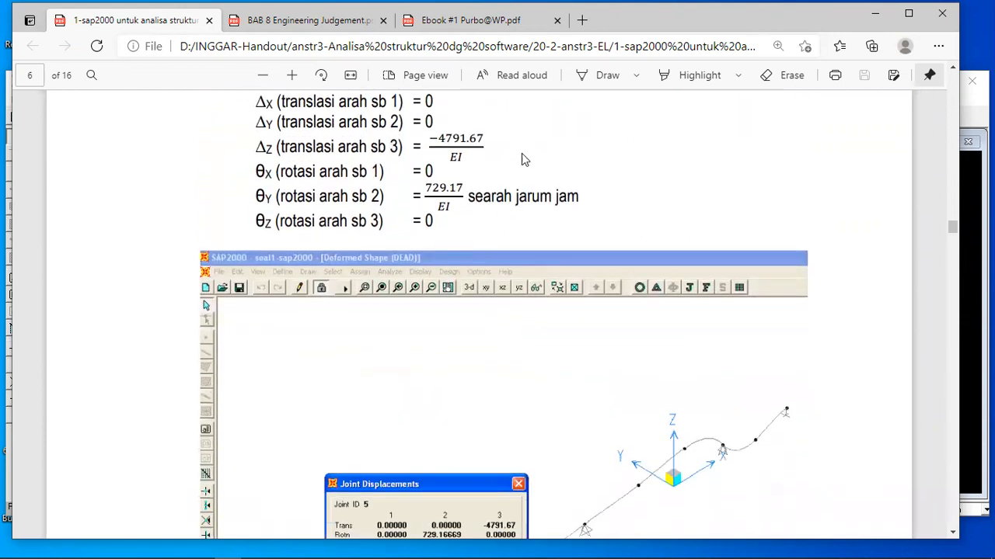
scroll(496, 186, "up", 2)
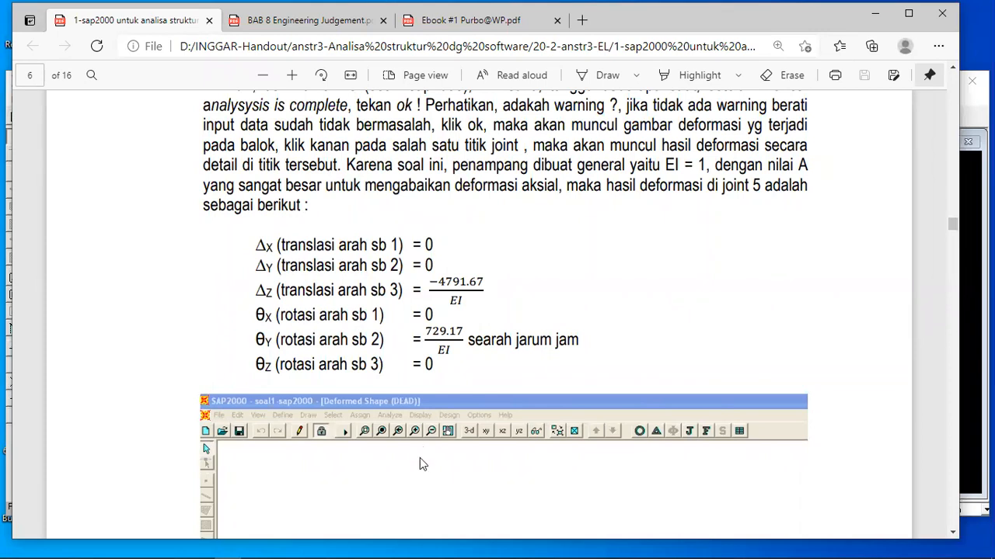
mouse_move(494, 553)
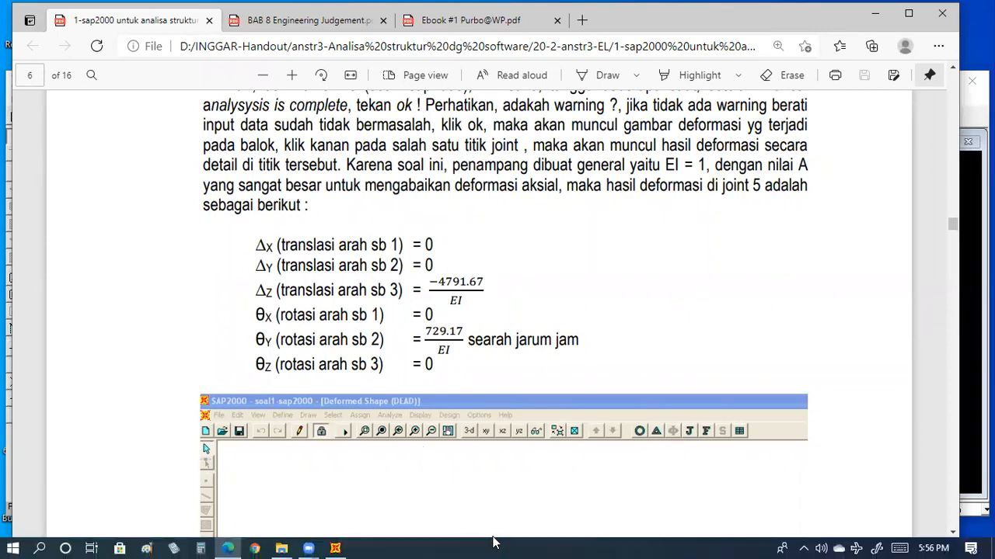
left_click(335, 543)
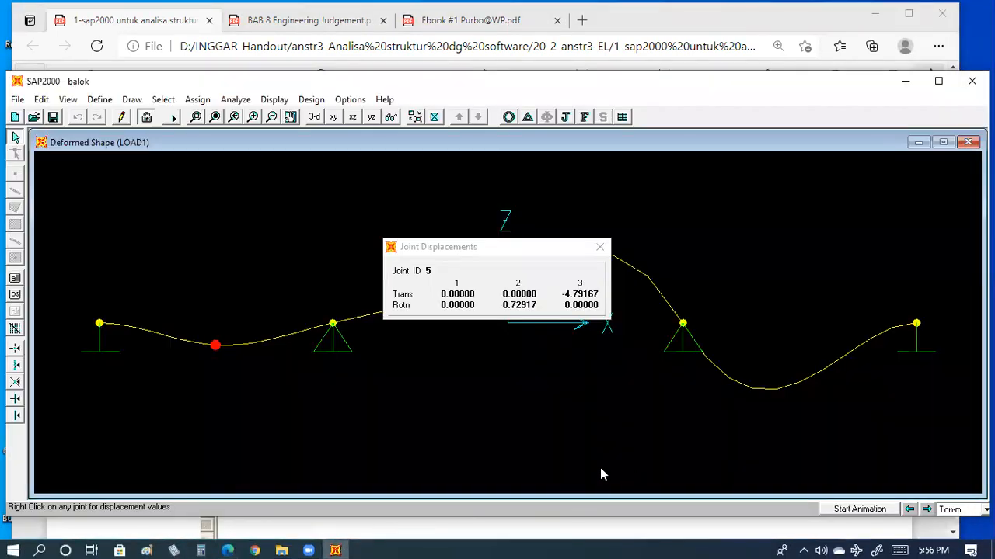
Switch the units to Kgf-m and inspect the displacements of joint 5 on the deformed shape.
left_click(985, 509)
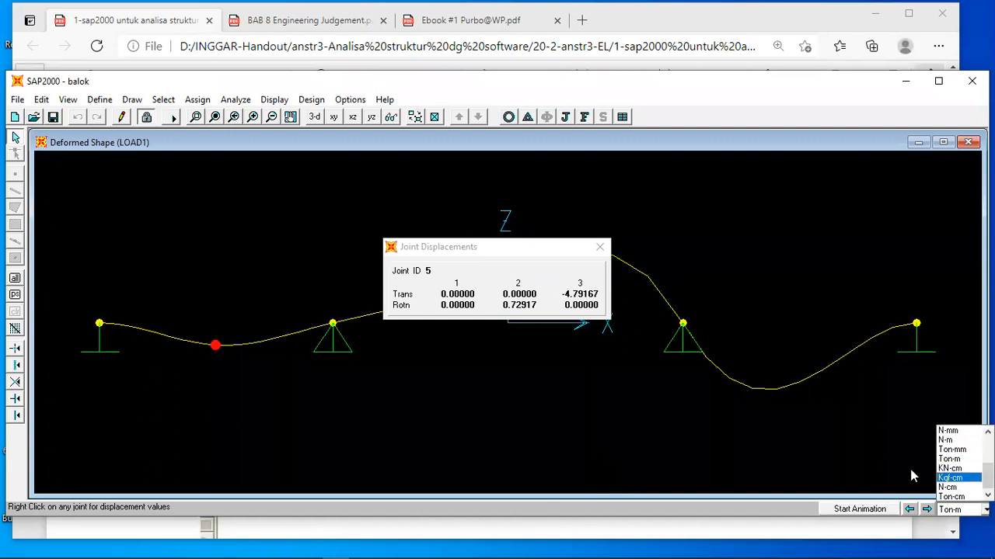
left_click(949, 458)
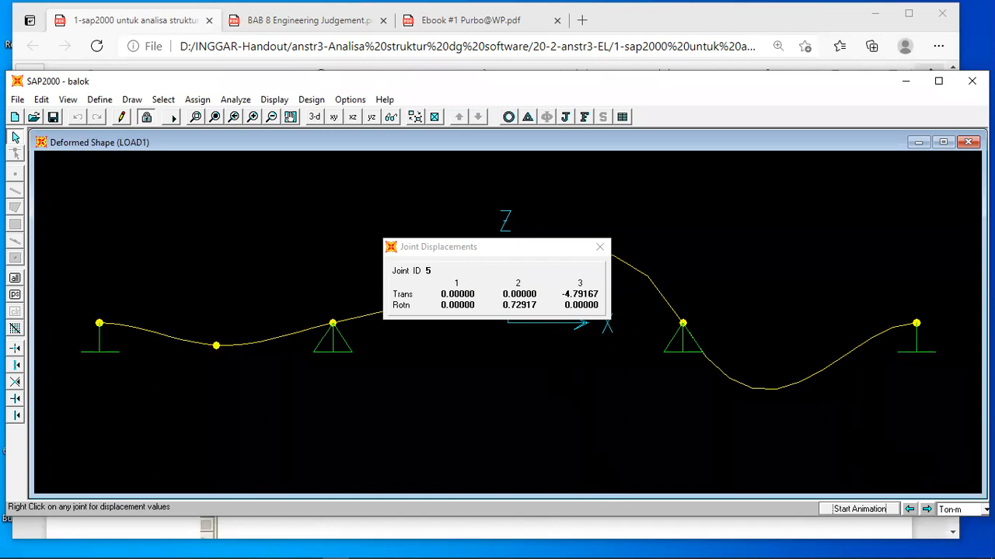
left_click(985, 509)
scroll(959, 457, "up", 3)
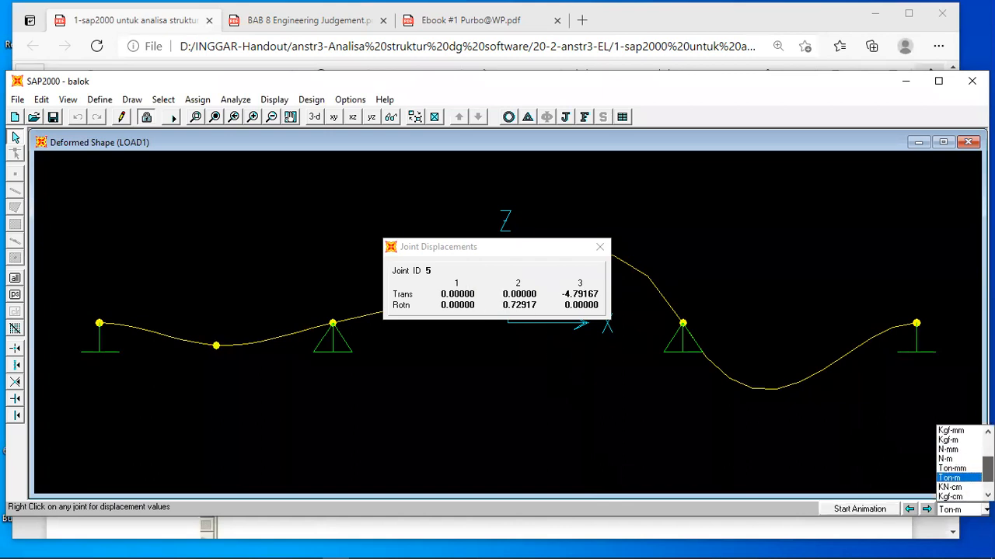
left_click(959, 453)
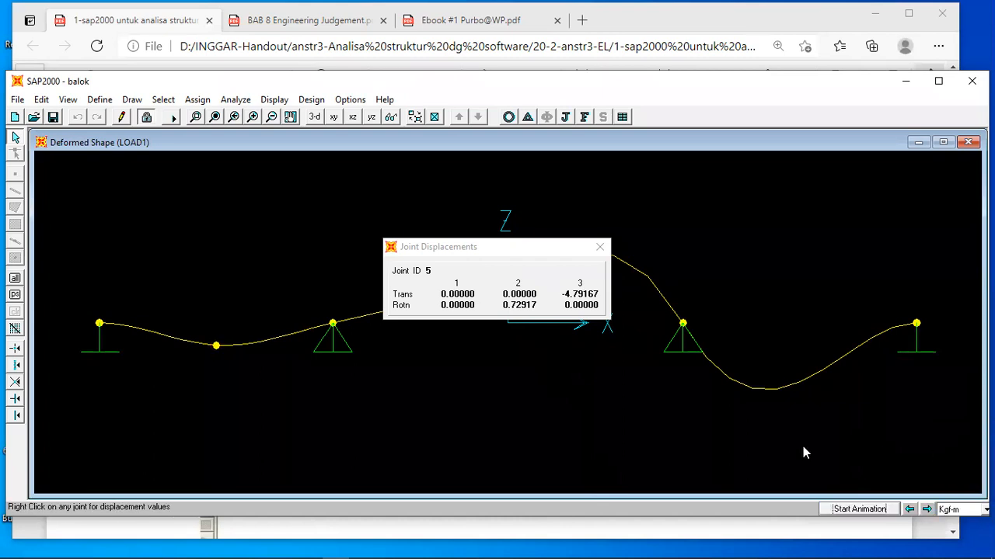
right_click(216, 347)
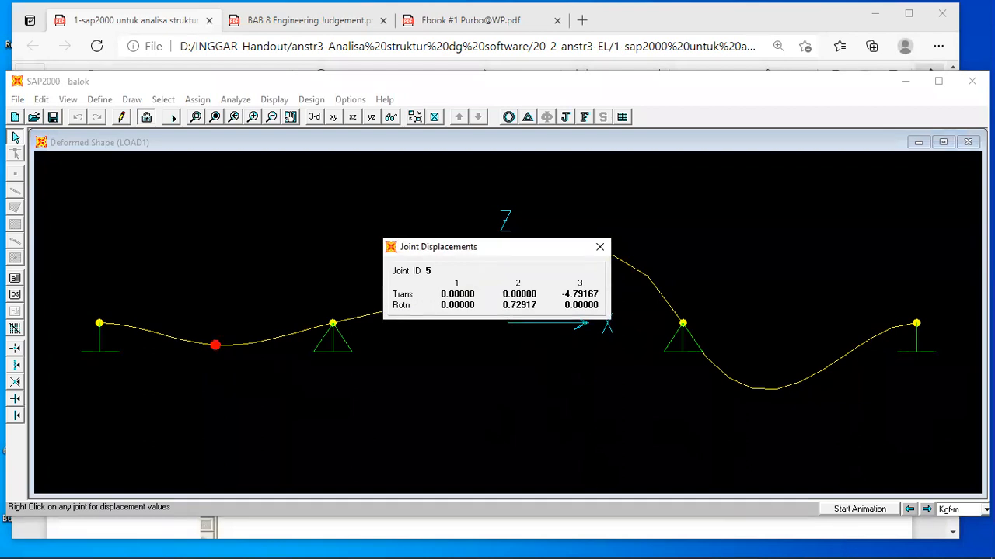
Set the units to Ton-cm and inspect the displacements of joint 5 again.
left_click(984, 509)
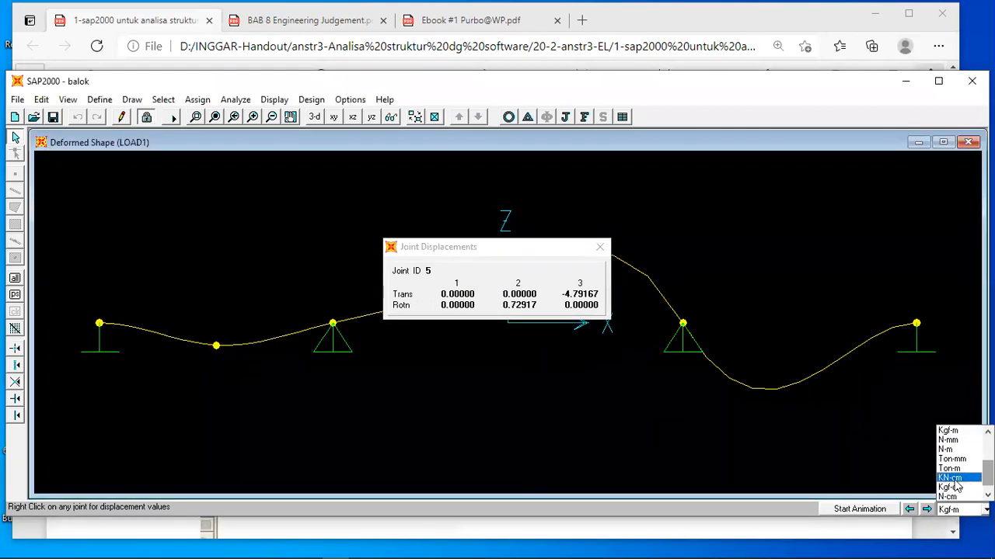
left_click_drag(987, 473, 988, 479)
left_click(950, 496)
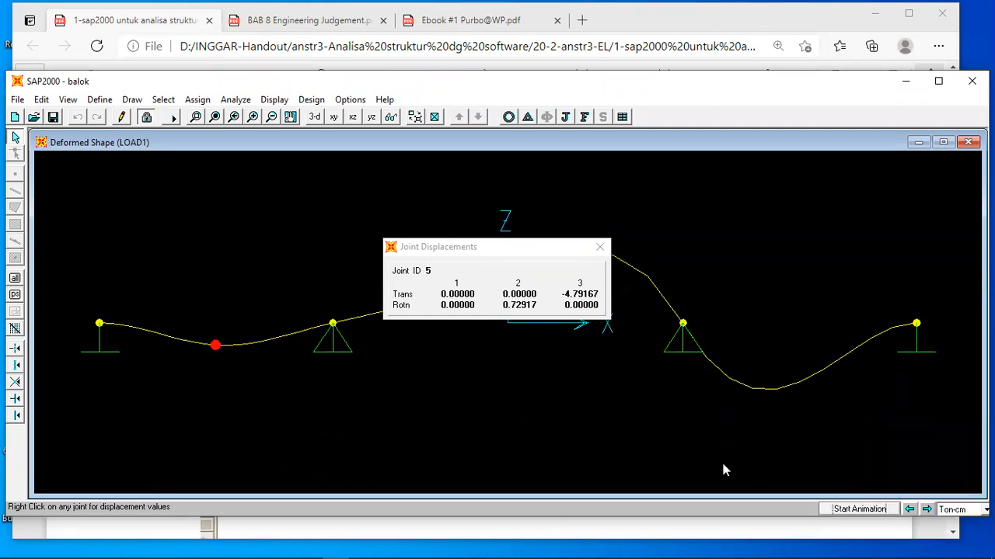
right_click(217, 347)
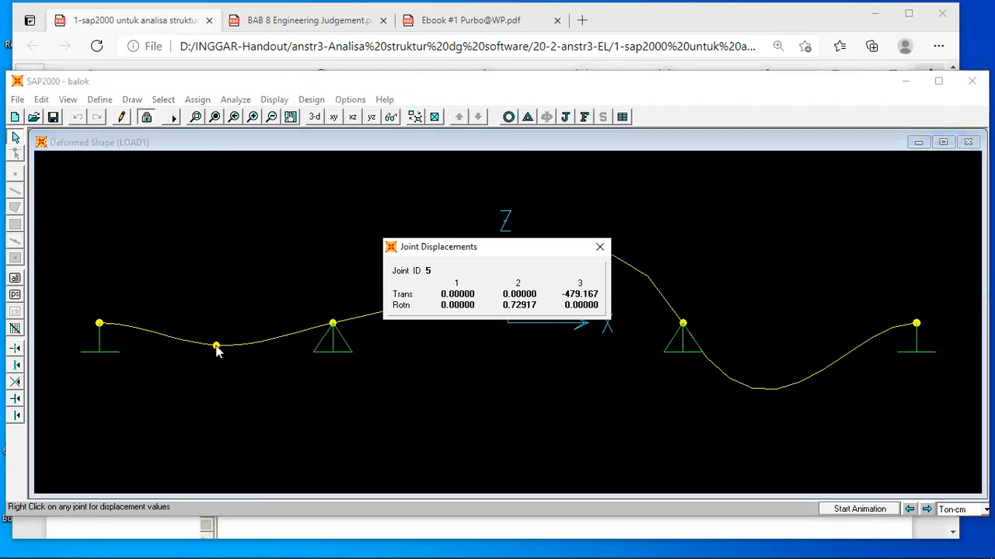
Review the handout's joint 5 results on page 6 and go back through its load, material, section and geometry instructions to page 1.
left_click(330, 535)
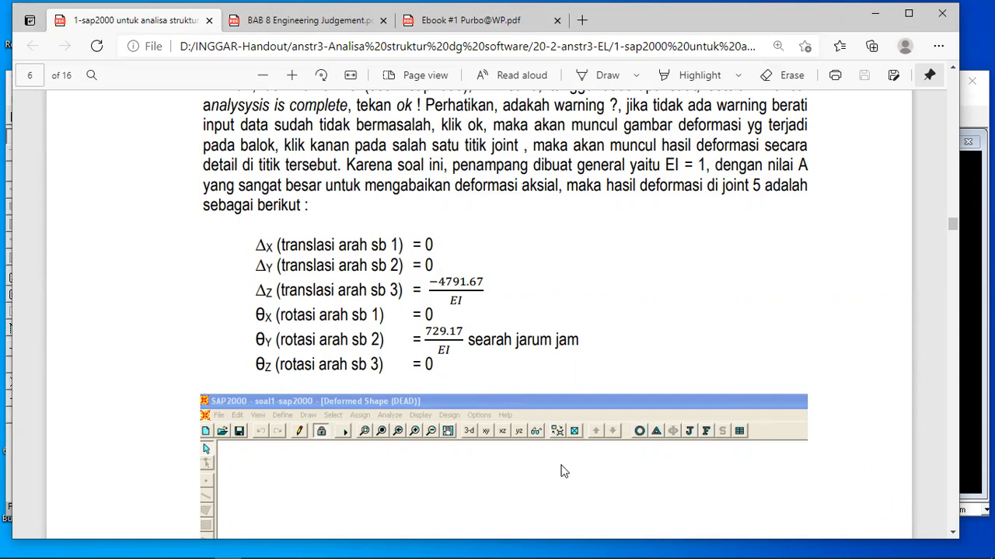
scroll(564, 472, "down", 5)
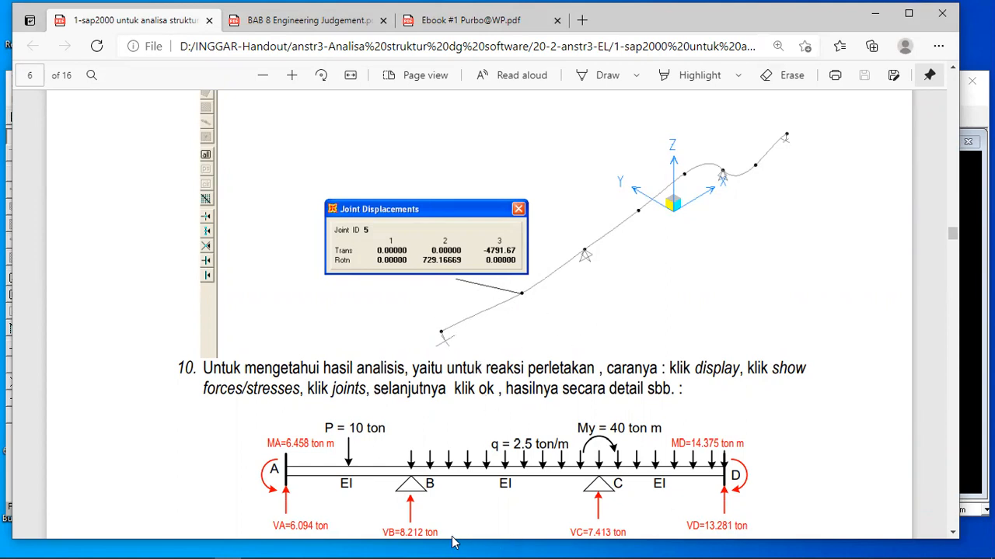
mouse_move(333, 544)
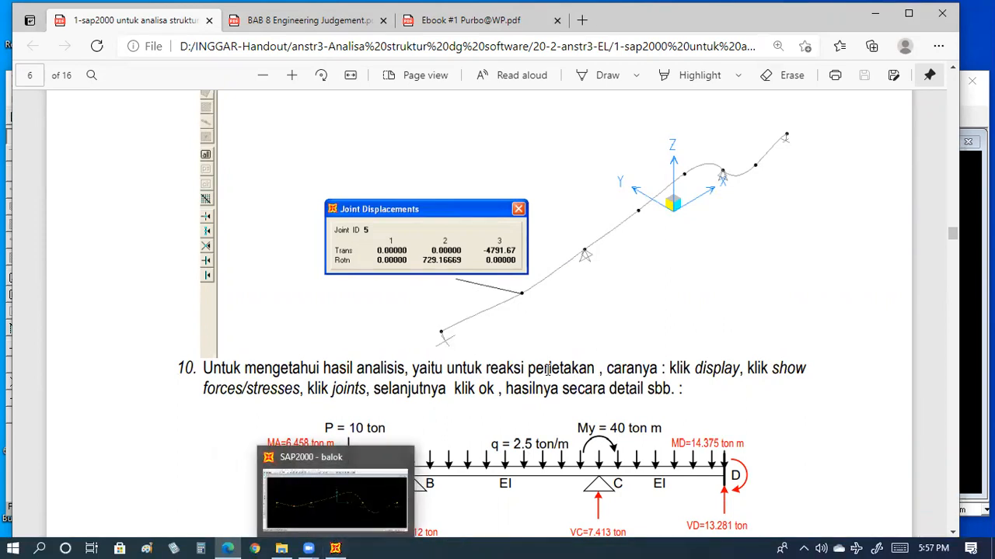
scroll(547, 369, "up", 5)
scroll(547, 370, "up", 15)
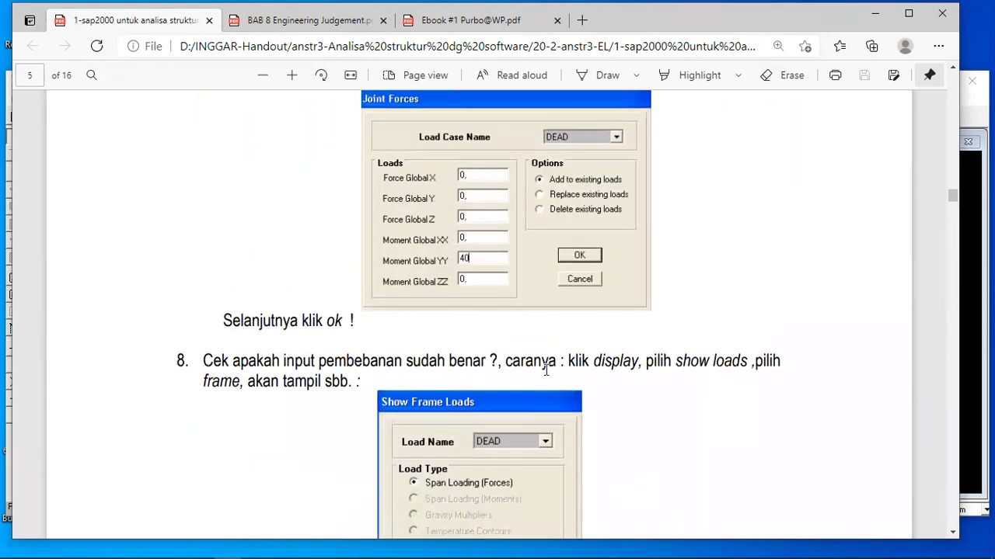
scroll(546, 370, "up", 10)
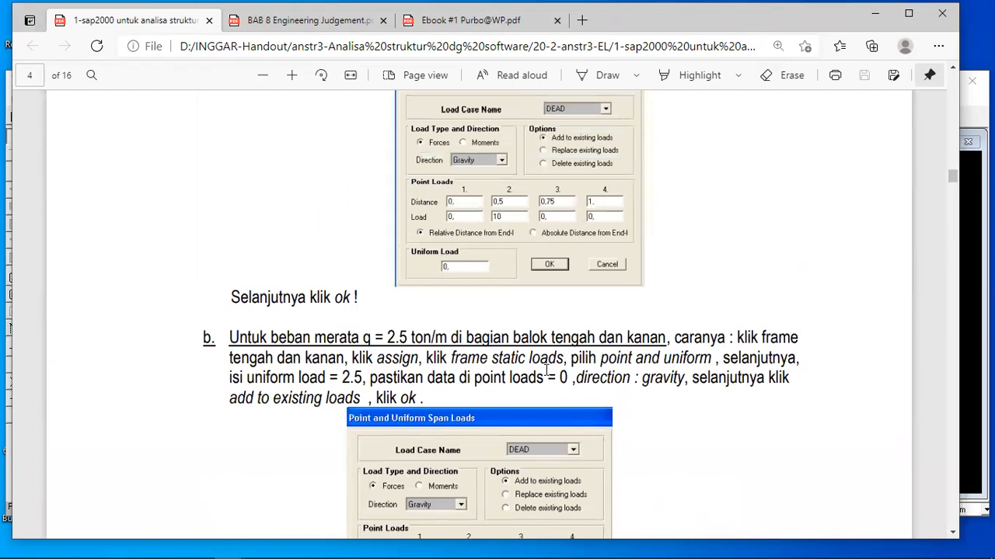
scroll(546, 369, "up", 10)
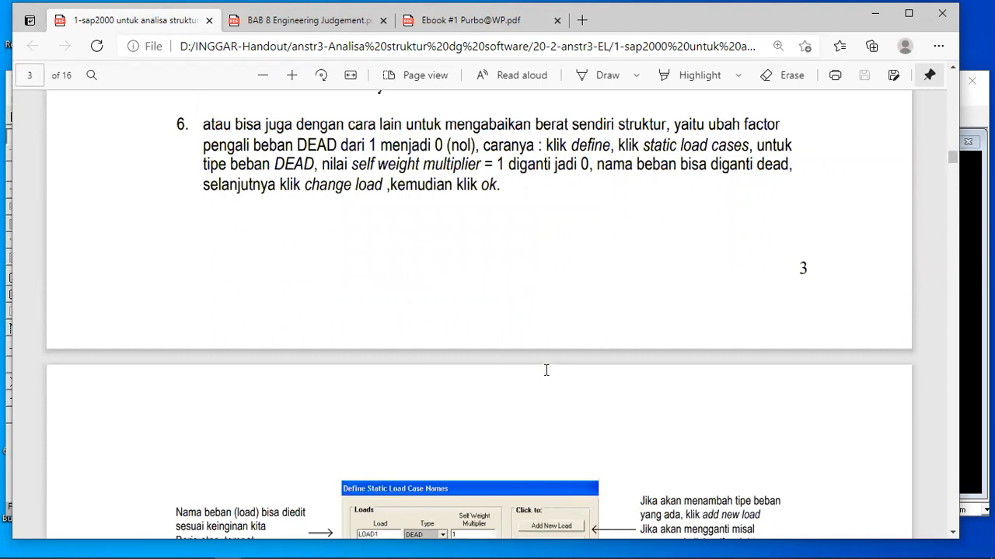
scroll(546, 369, "up", 5)
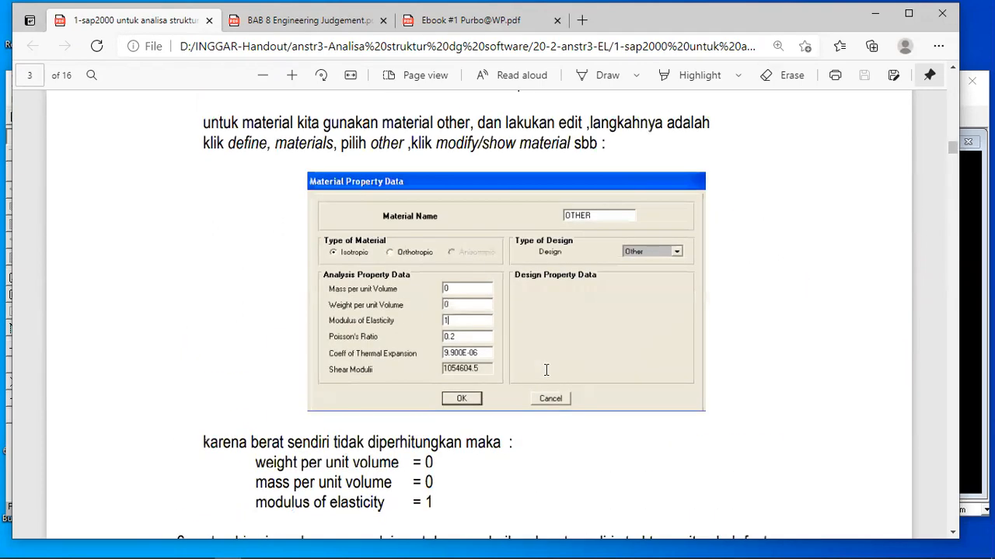
scroll(546, 370, "up", 12)
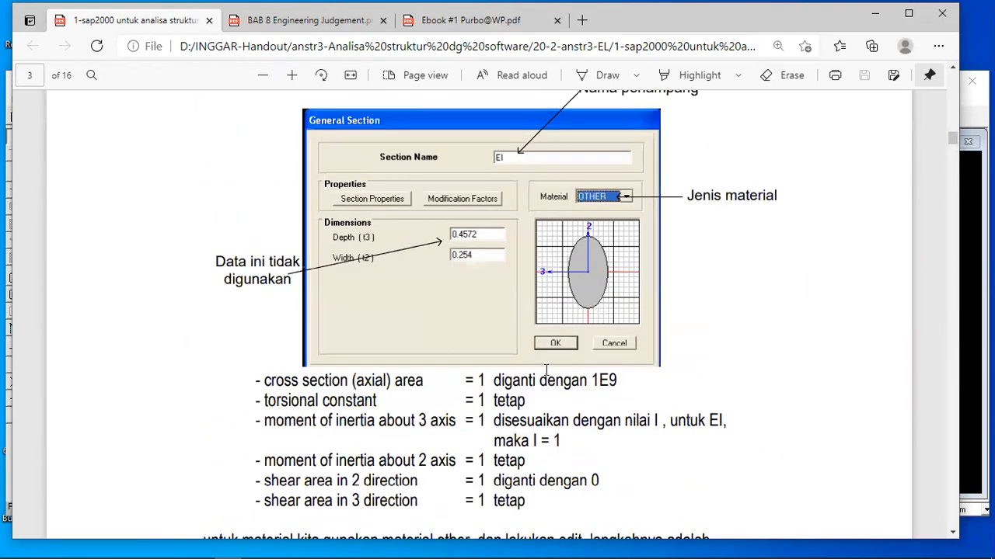
scroll(546, 370, "down", 5)
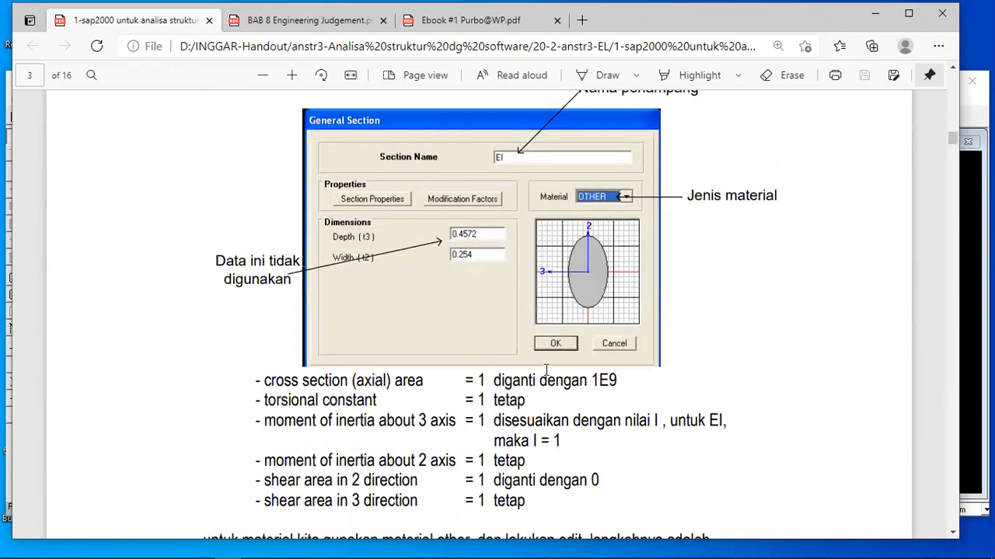
scroll(546, 370, "up", 10)
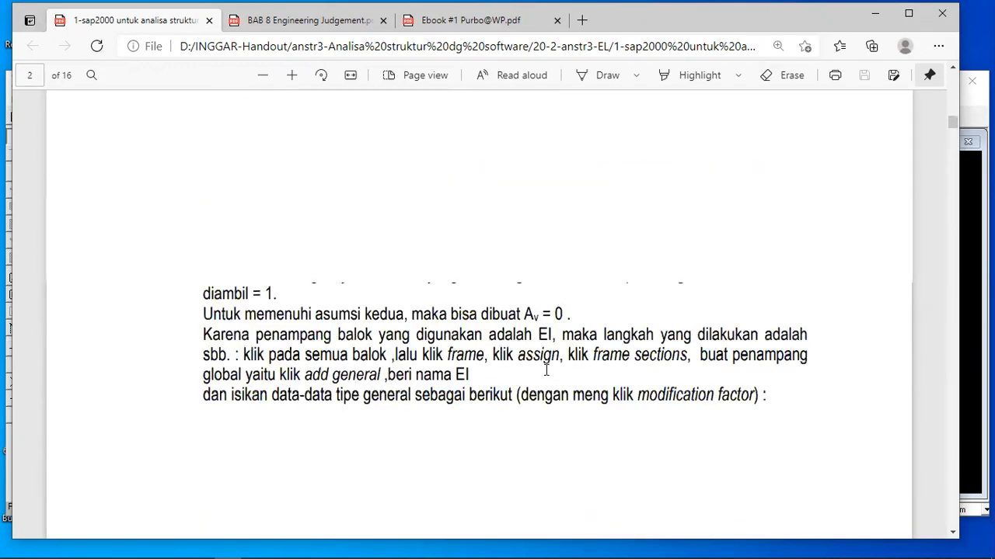
scroll(547, 370, "up", 5)
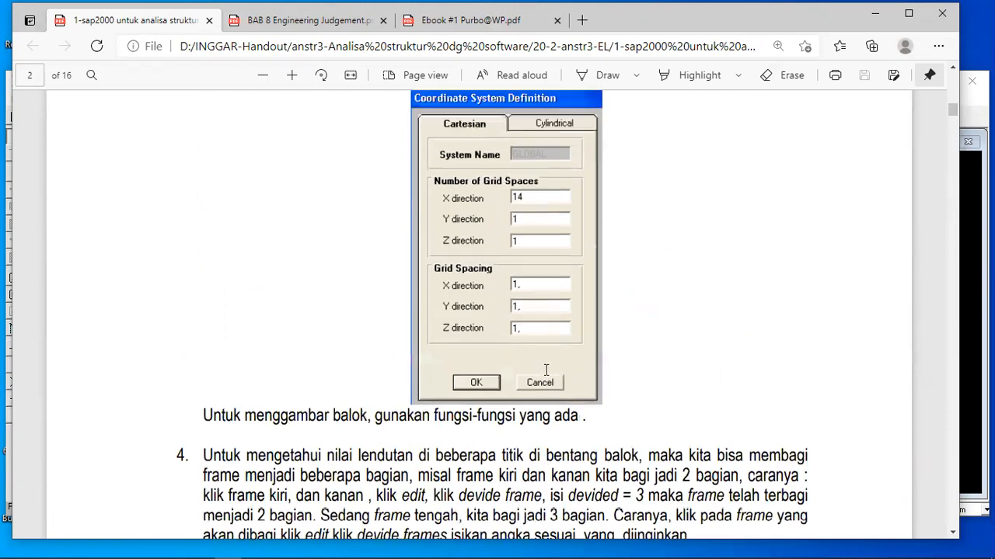
scroll(546, 369, "up", 10)
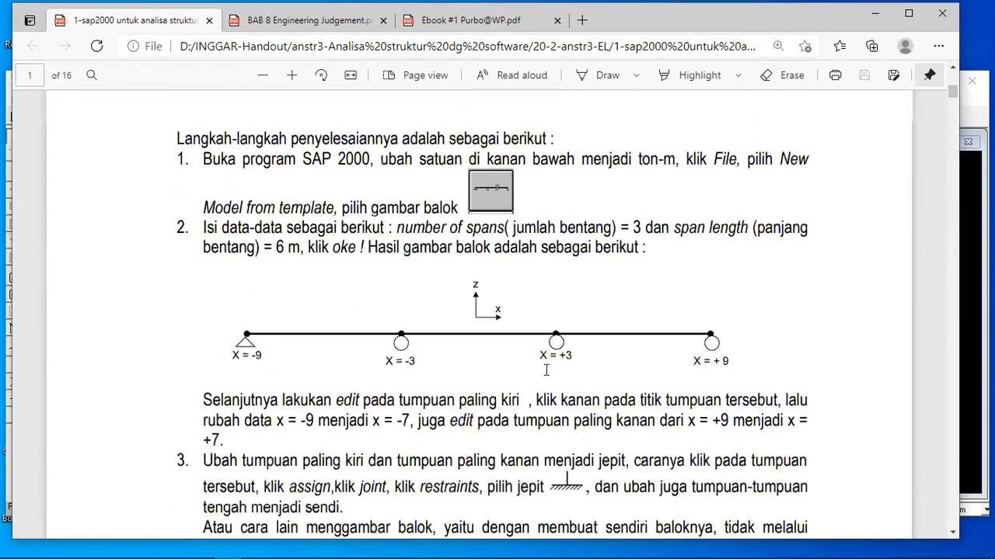
Switch to SAP2000, look at the available display units beside the joint 5 displacements, and go back to the handout.
scroll(546, 370, "down", 10)
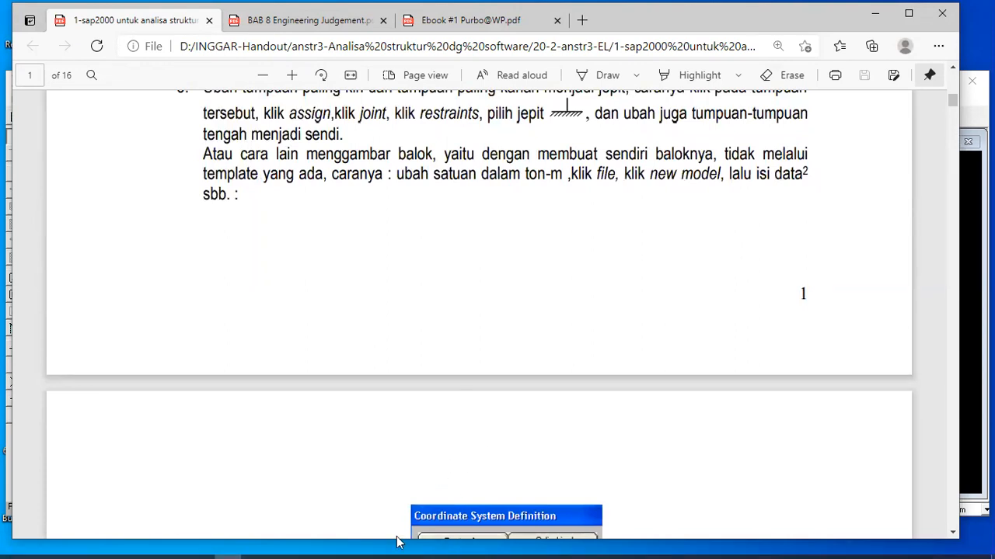
left_click(339, 547)
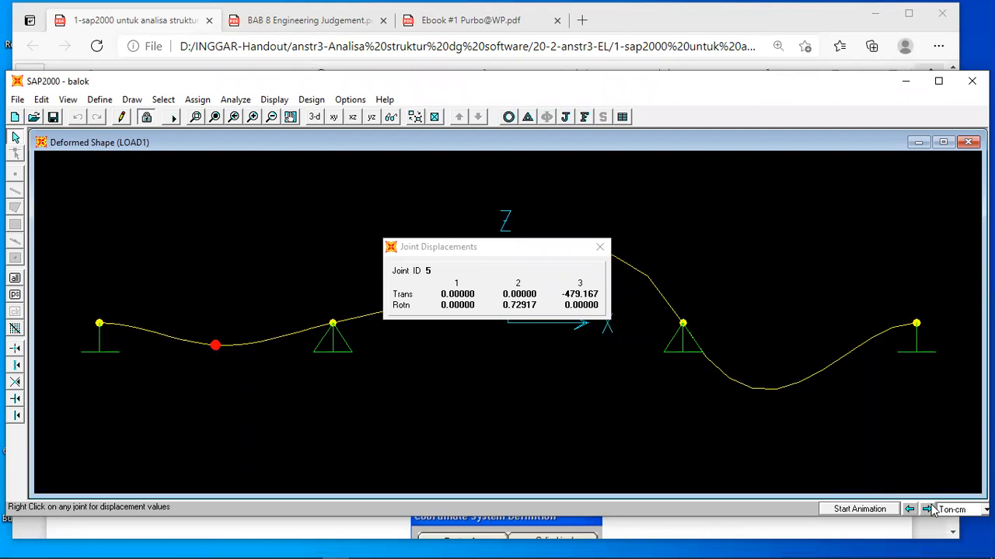
left_click(984, 510)
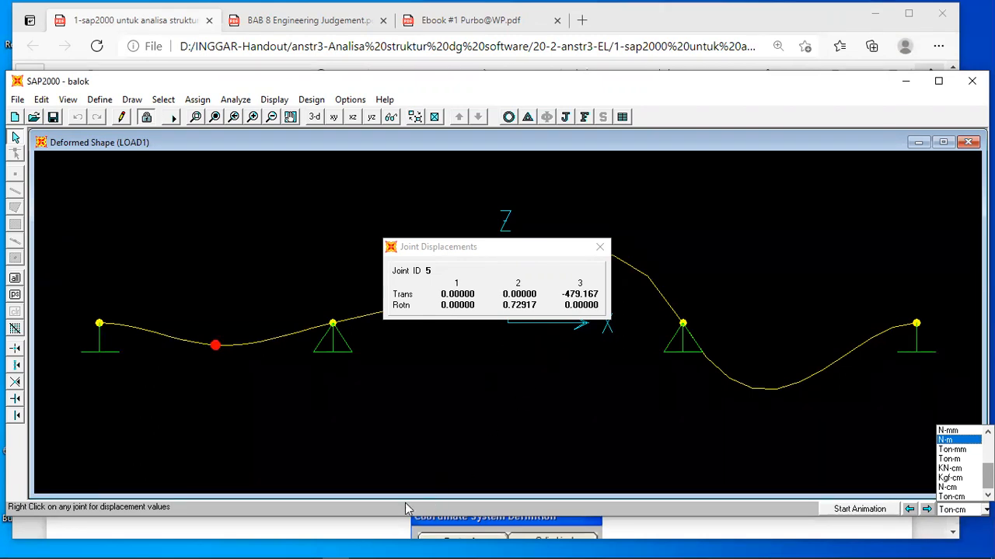
left_click(373, 529)
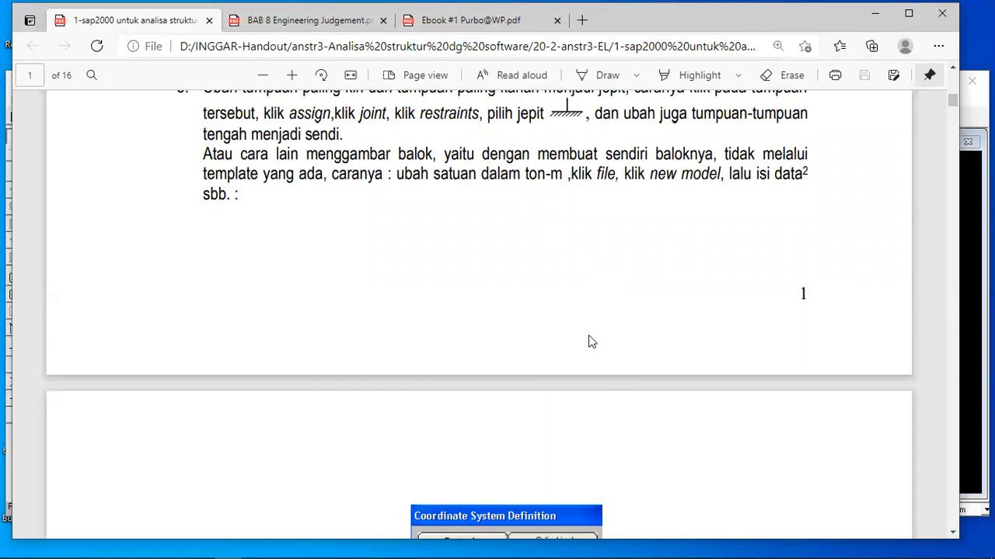
Review the handout from the beam problem on page 1 through its material and load instructions to the results on page 6.
scroll(589, 340, "up", 5)
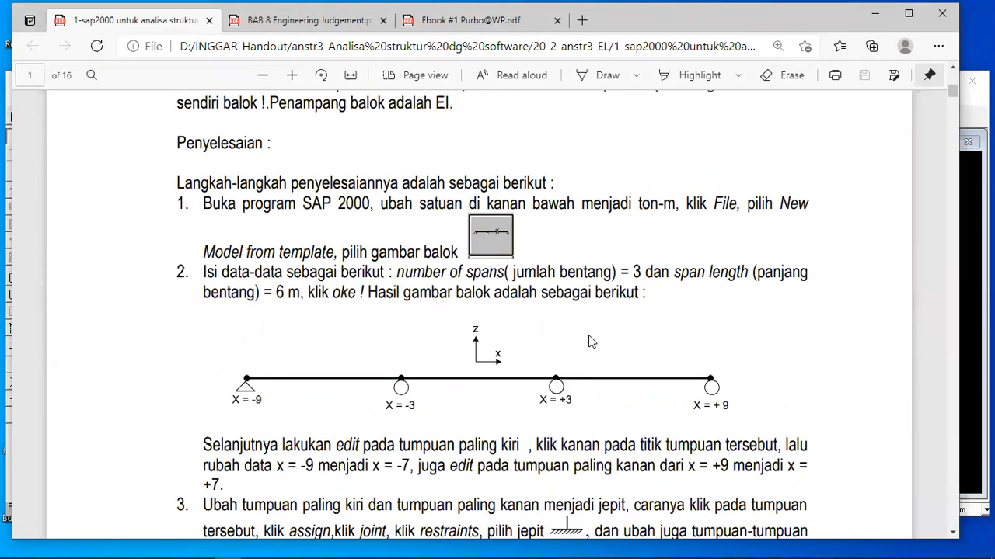
scroll(590, 341, "up", 5)
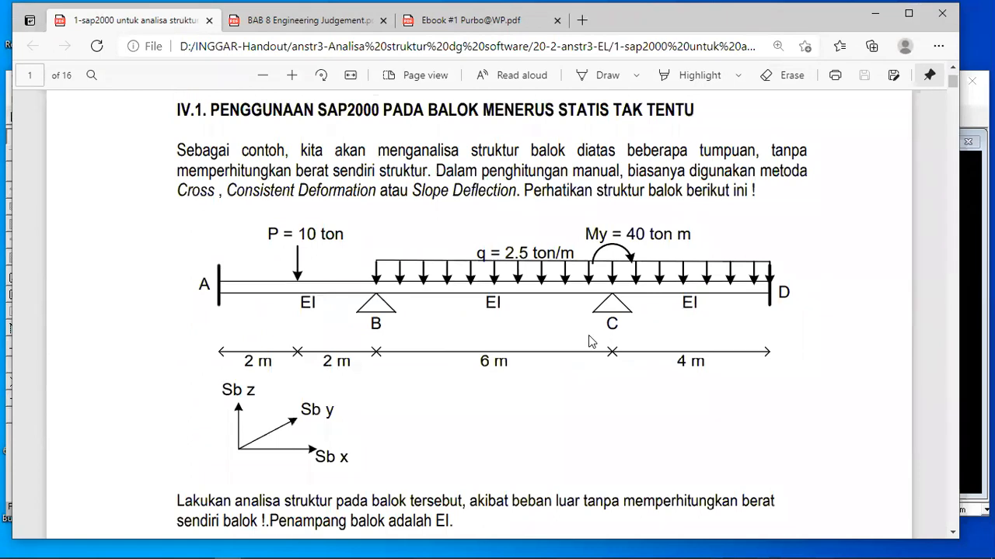
scroll(589, 340, "down", 5)
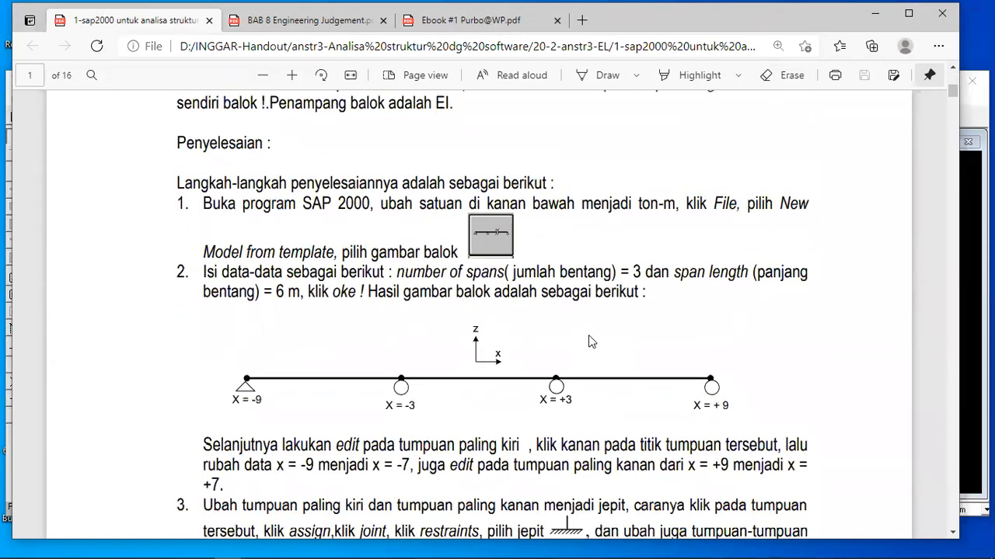
scroll(589, 337, "down", 15)
scroll(588, 340, "down", 14)
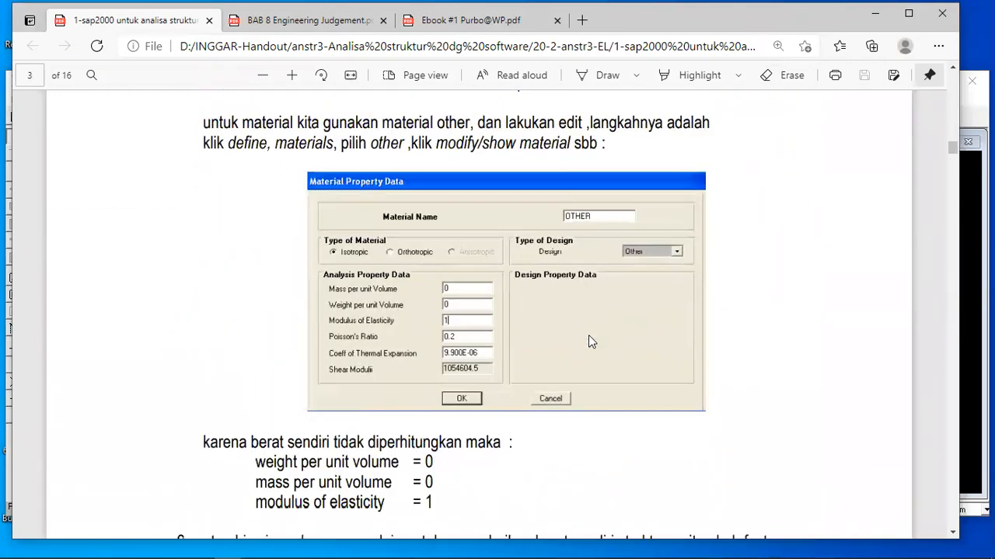
scroll(588, 338, "down", 12)
scroll(588, 337, "down", 5)
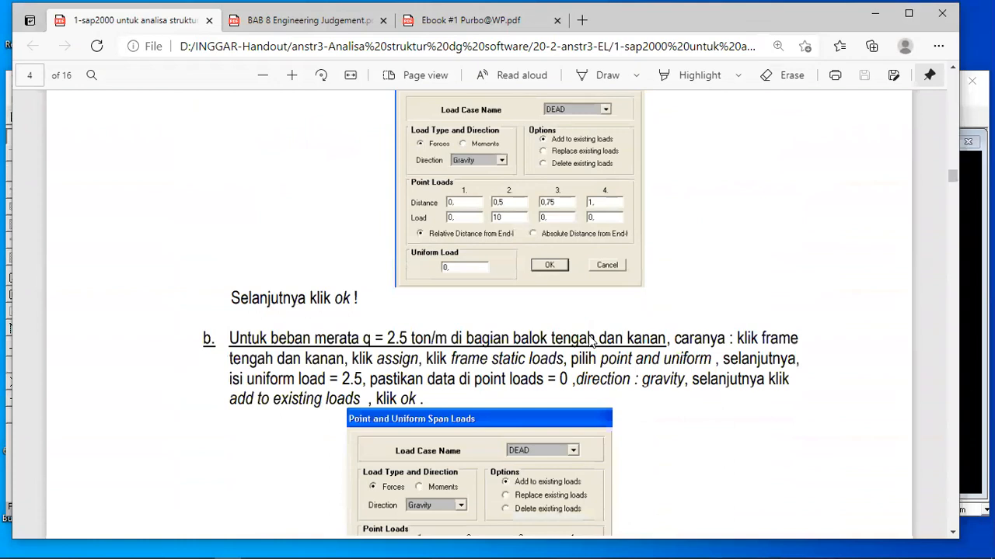
scroll(591, 340, "down", 18)
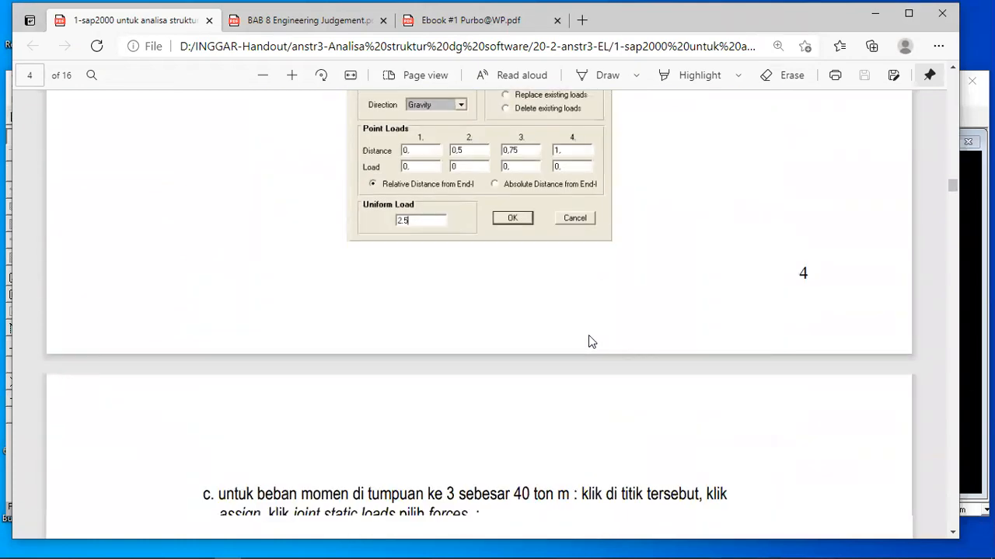
scroll(590, 342, "down", 6)
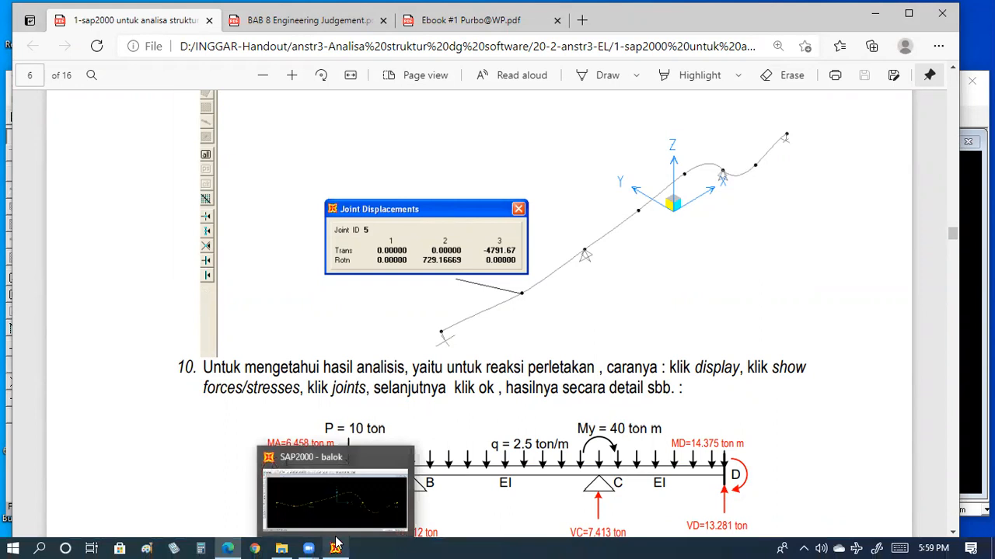
Compare SAP2000's joint 5 displacements with the handout's joint displacement results on page 6, and return to SAP2000.
left_click(336, 544)
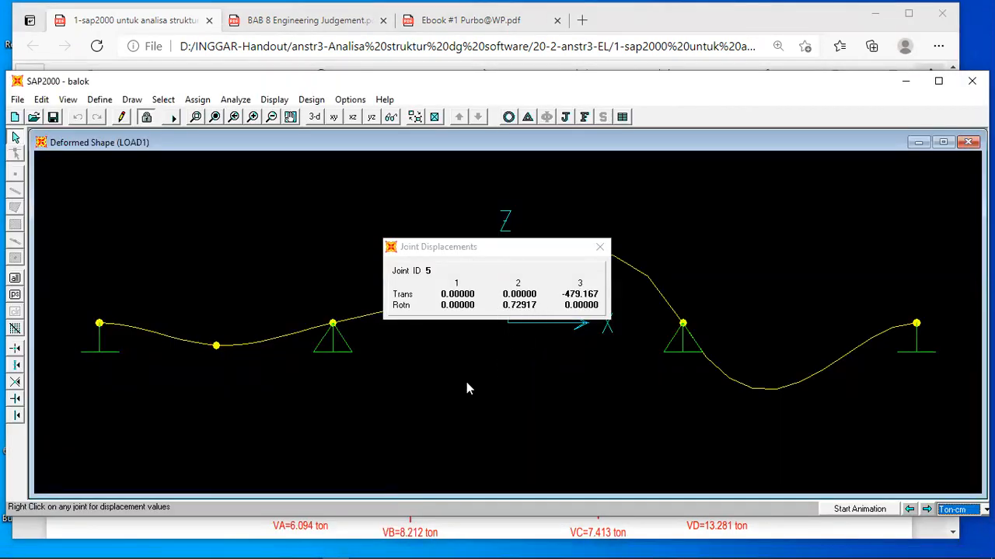
left_click(474, 533)
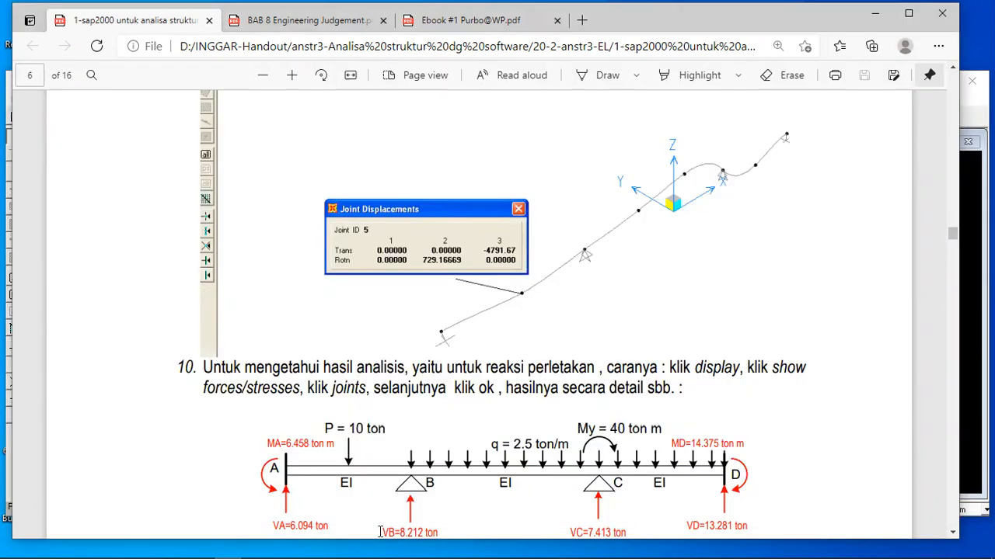
left_click(336, 547)
mouse_move(343, 541)
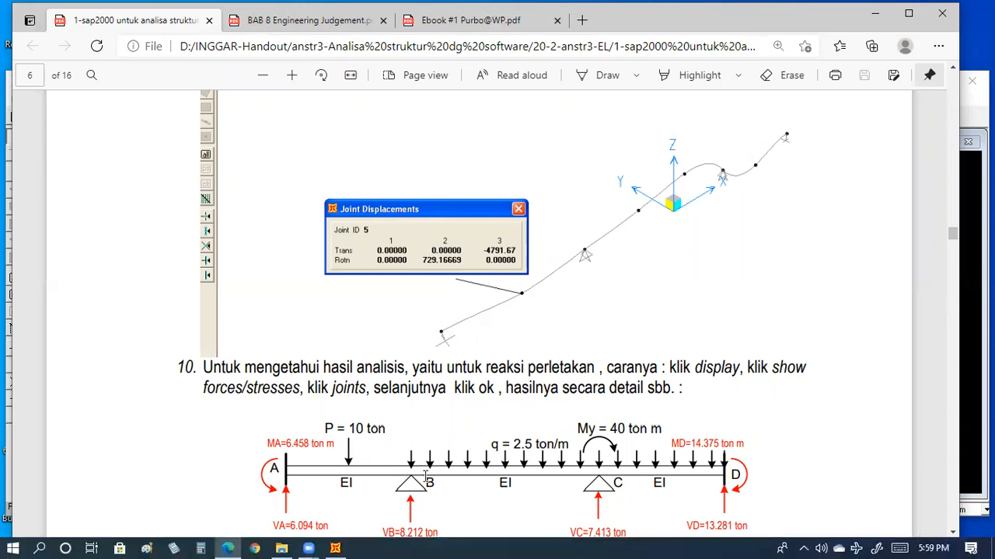
left_click(335, 549)
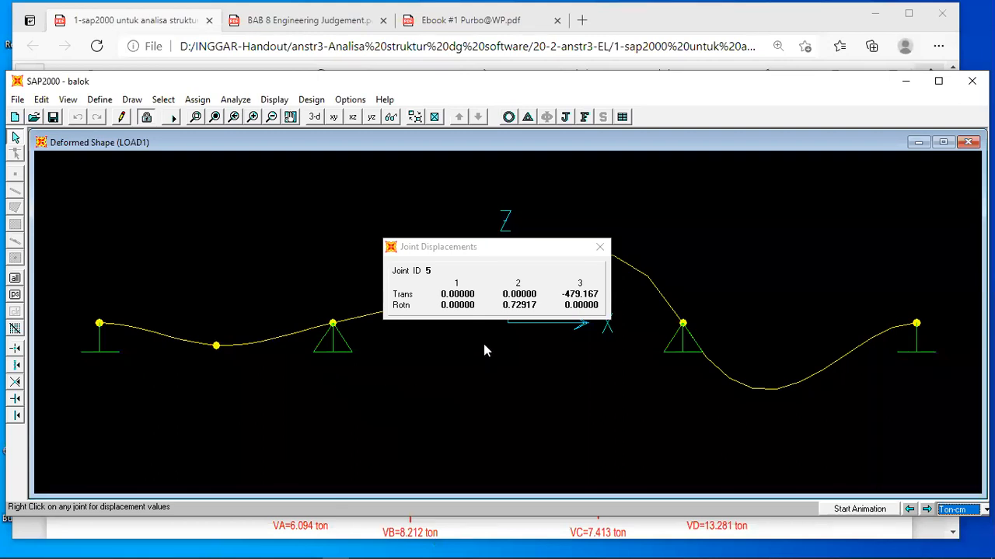
Close the joint 5 displacements and display the joint reactions for LOAD1 with the units set to Ton-m.
left_click(600, 248)
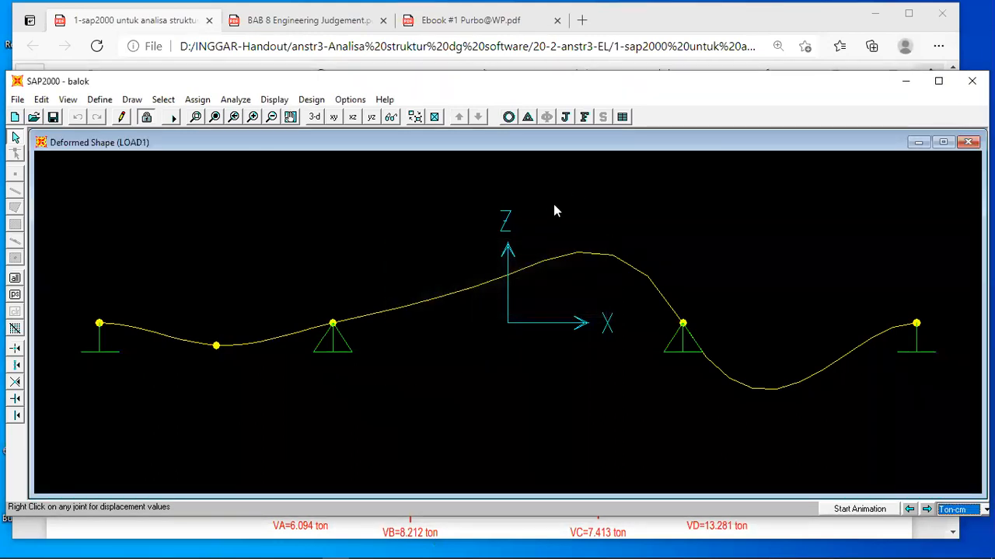
left_click(565, 117)
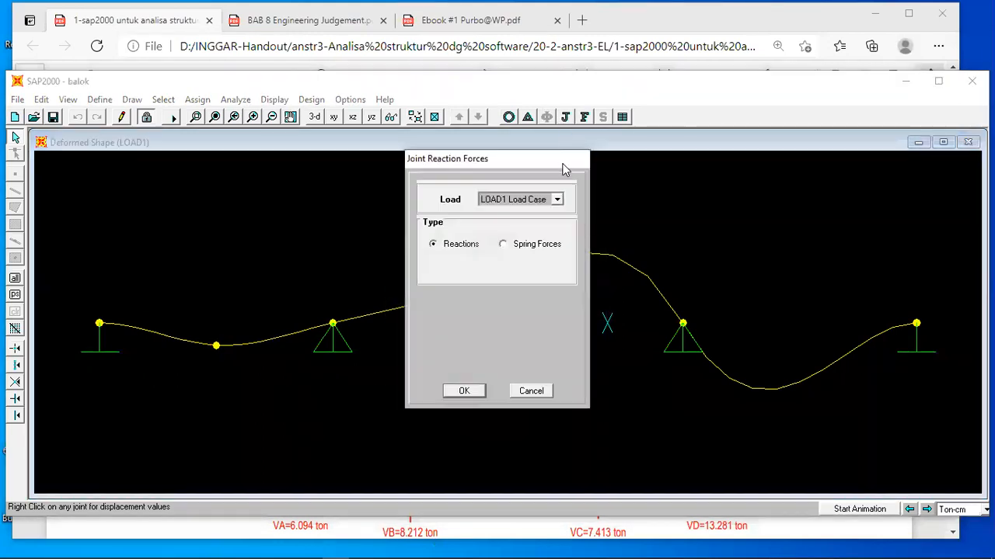
left_click(467, 390)
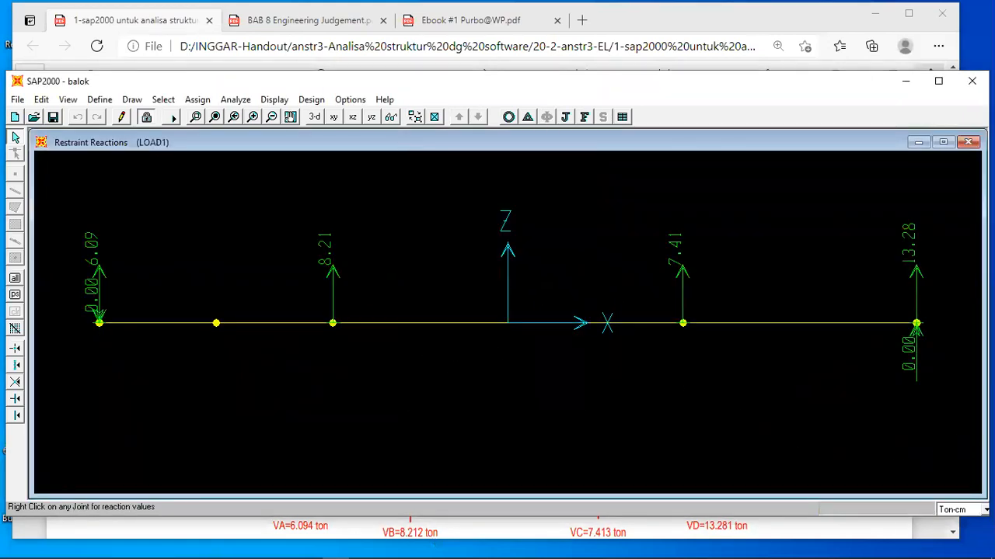
left_click(964, 510)
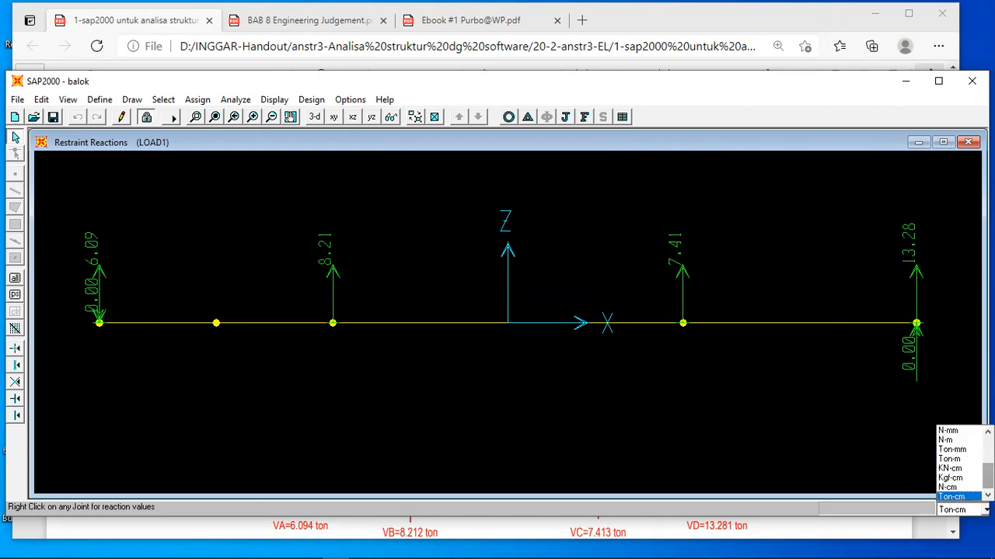
left_click(951, 459)
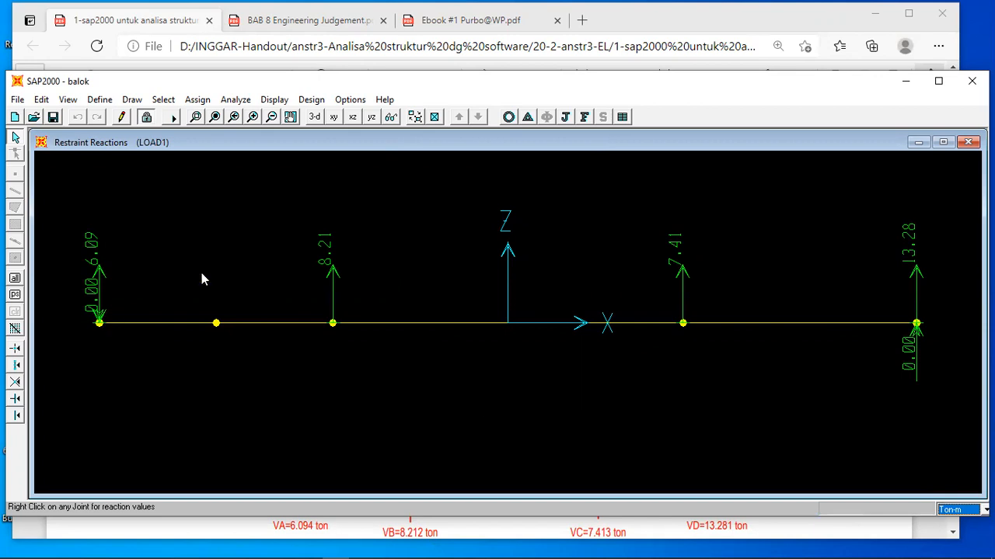
left_click(566, 118)
left_click(466, 391)
Inspect the reactions at the beam's leftmost support and compare them with the handout's page 6 results, reading on to page 7.
right_click(96, 322)
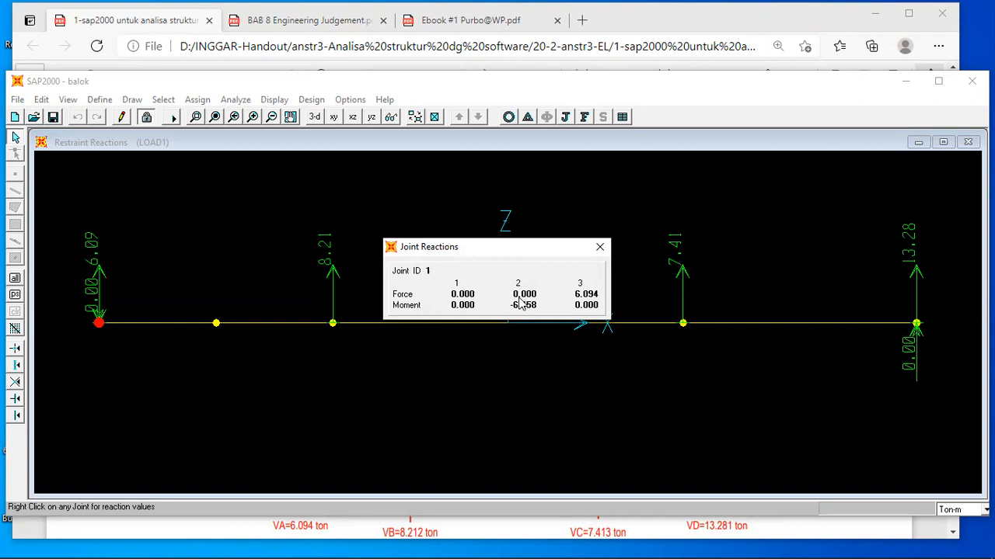
left_click(486, 525)
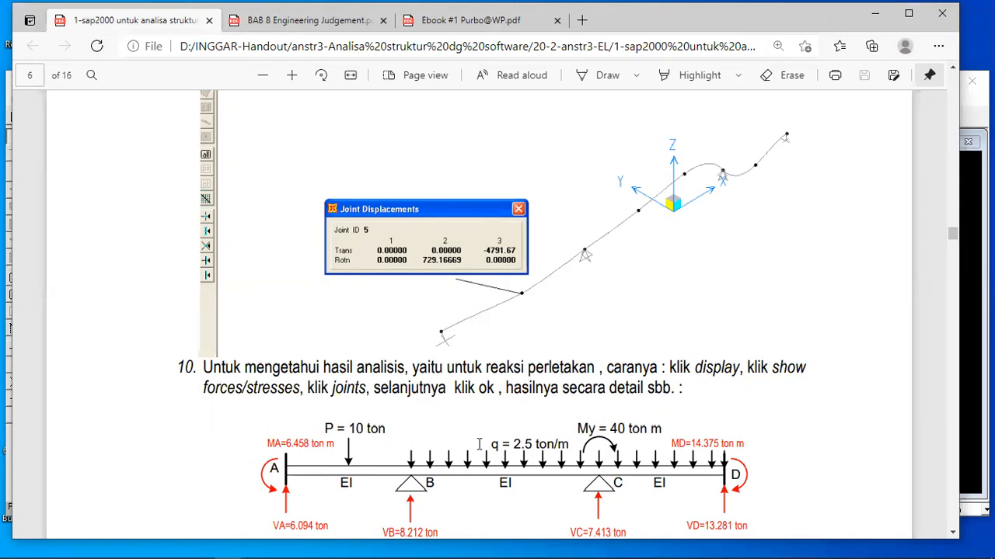
scroll(479, 443, "down", 10)
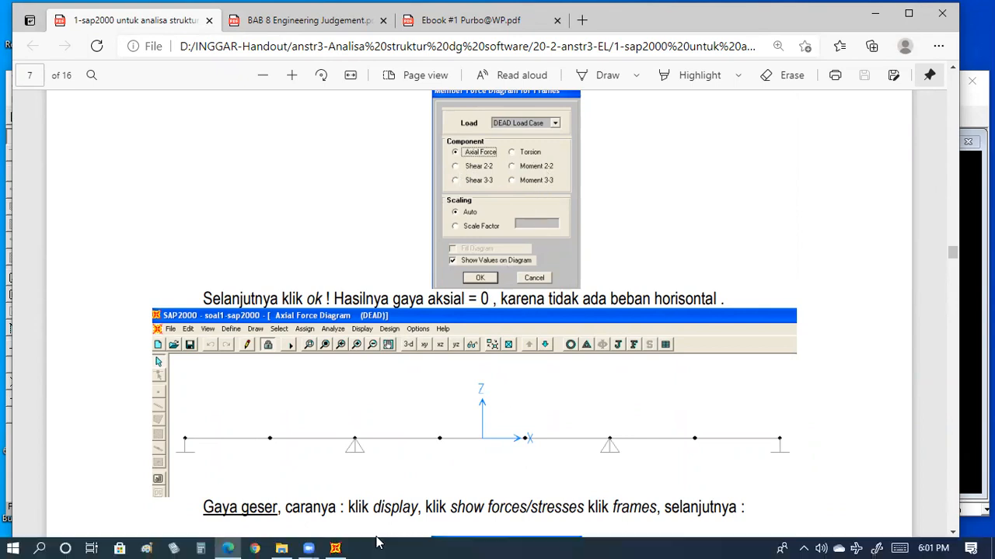
Switch to SAP2000 and display the Axial Force diagram for LOAD1 without fill and with values shown on the diagram.
left_click(334, 549)
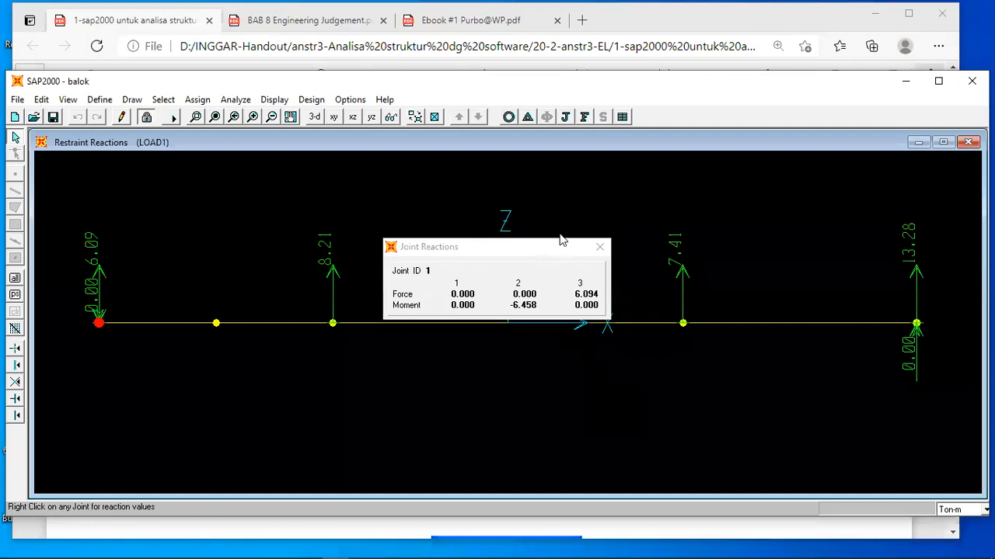
left_click(584, 117)
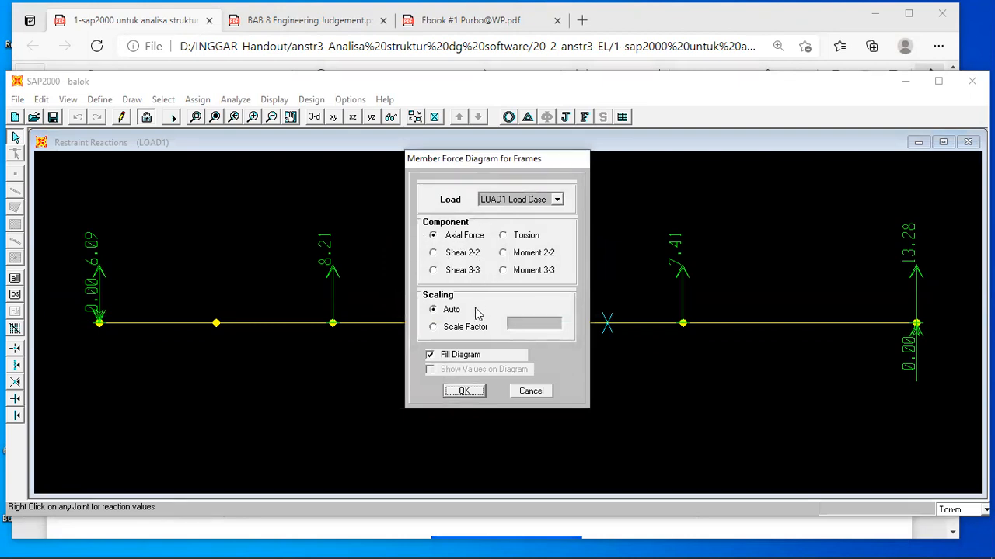
left_click(430, 355)
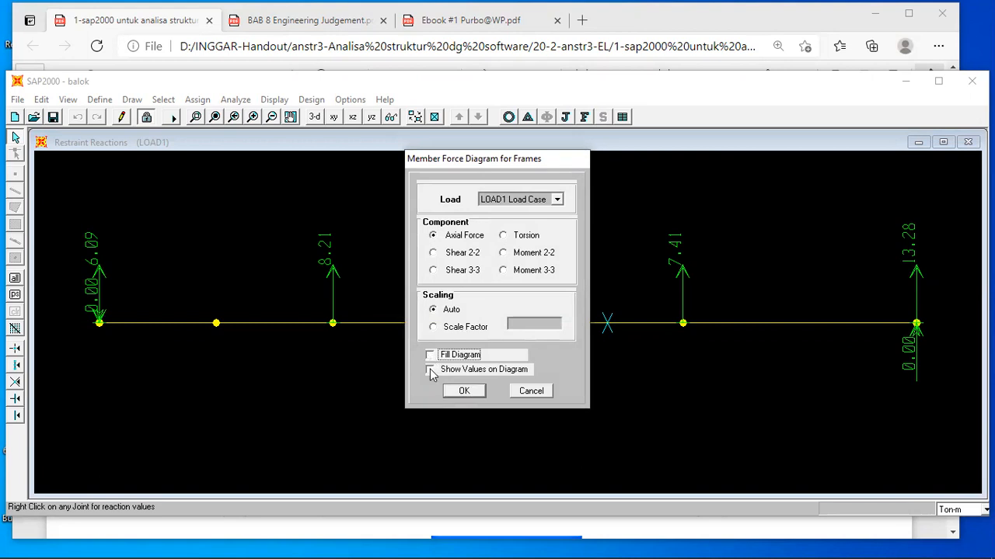
left_click(431, 370)
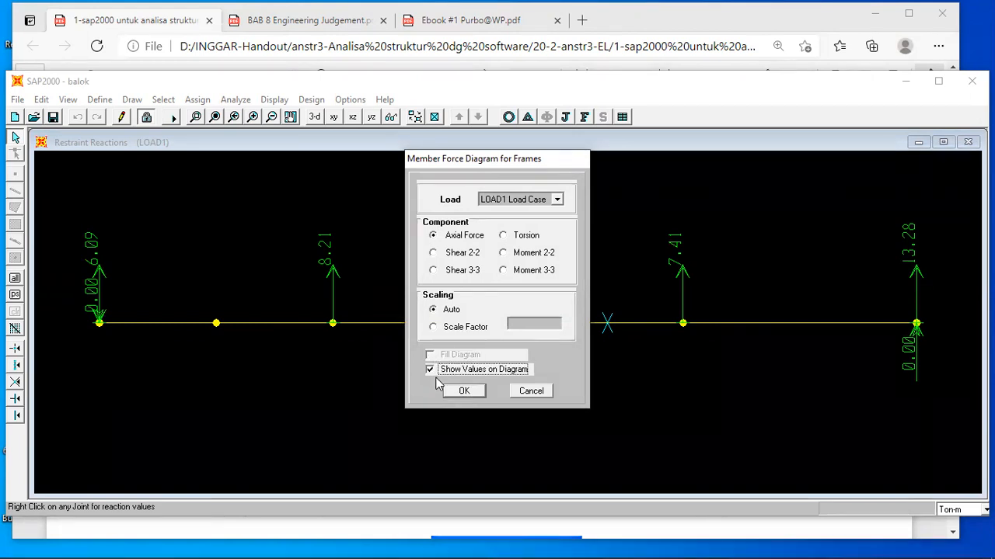
left_click(467, 391)
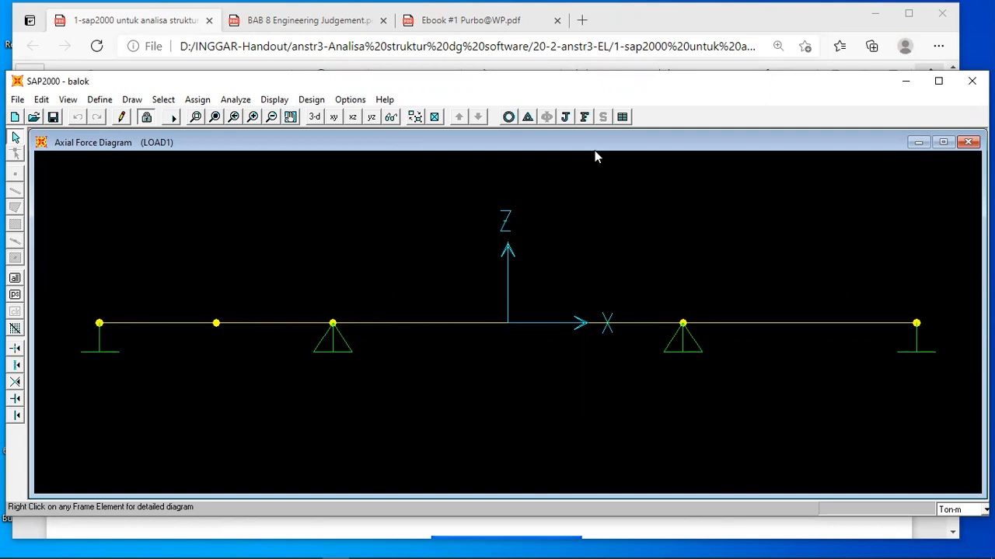
Display the Shear 2-2 diagram of the frames for LOAD1.
left_click(583, 116)
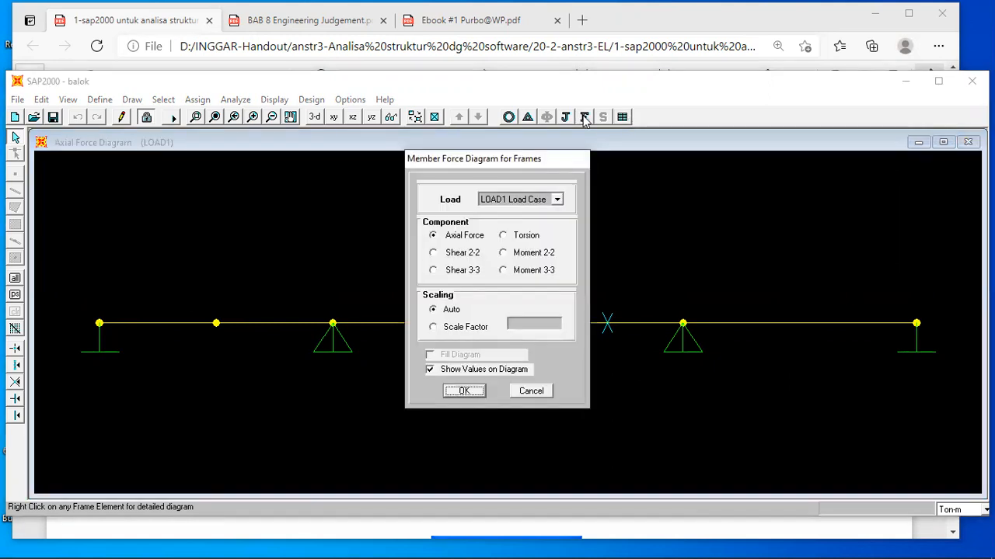
left_click(433, 256)
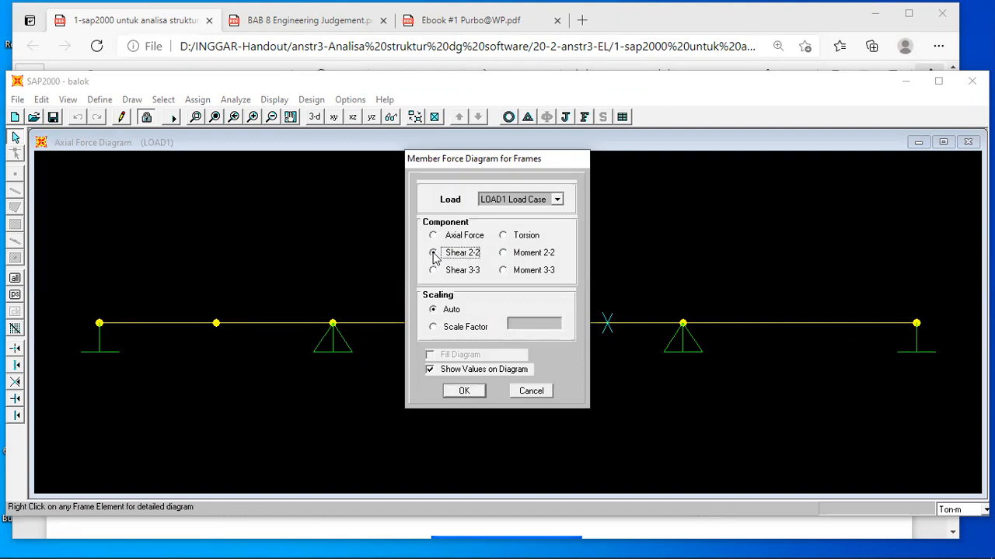
left_click(464, 391)
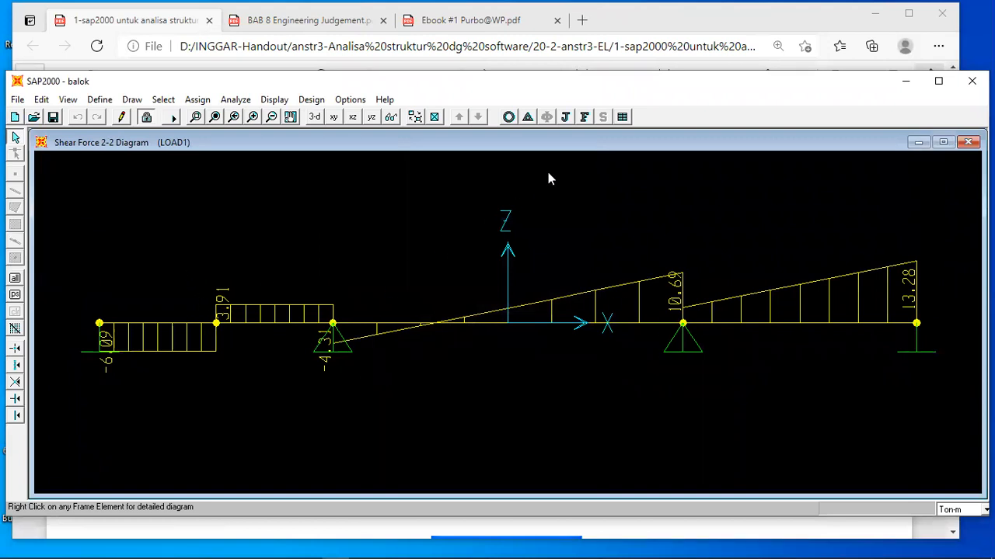
Display the Moment 3-3 diagram of the frames for LOAD1.
left_click(583, 116)
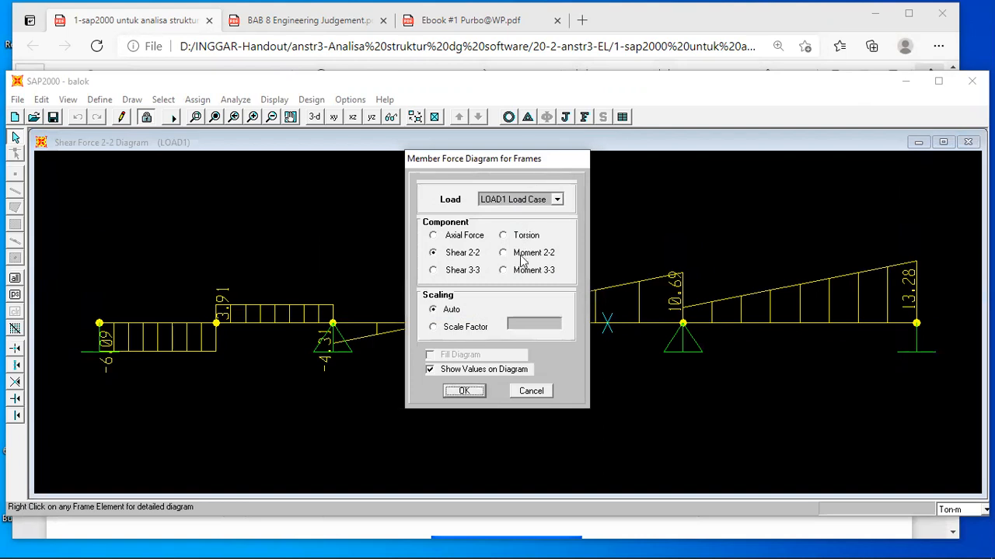
left_click(505, 272)
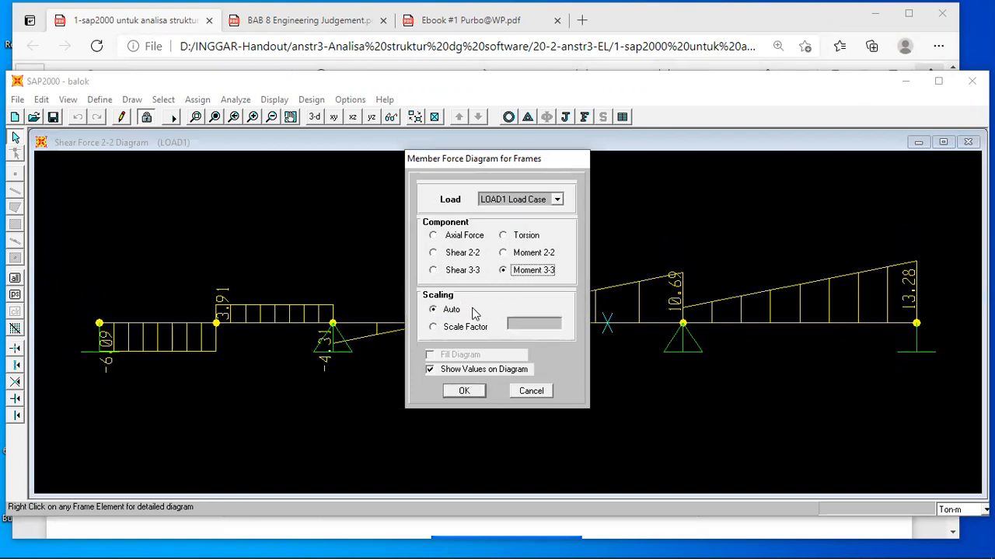
left_click(465, 392)
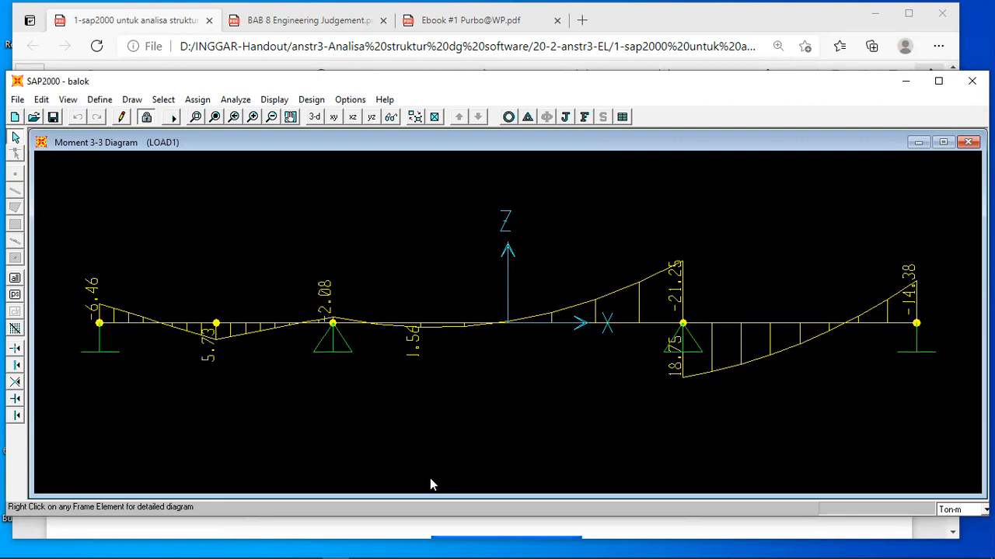
Compare the moment diagram with the handout's Moment 3-3 result on page 8, and read on to section IV.2 on plane portal frames.
left_click(371, 532)
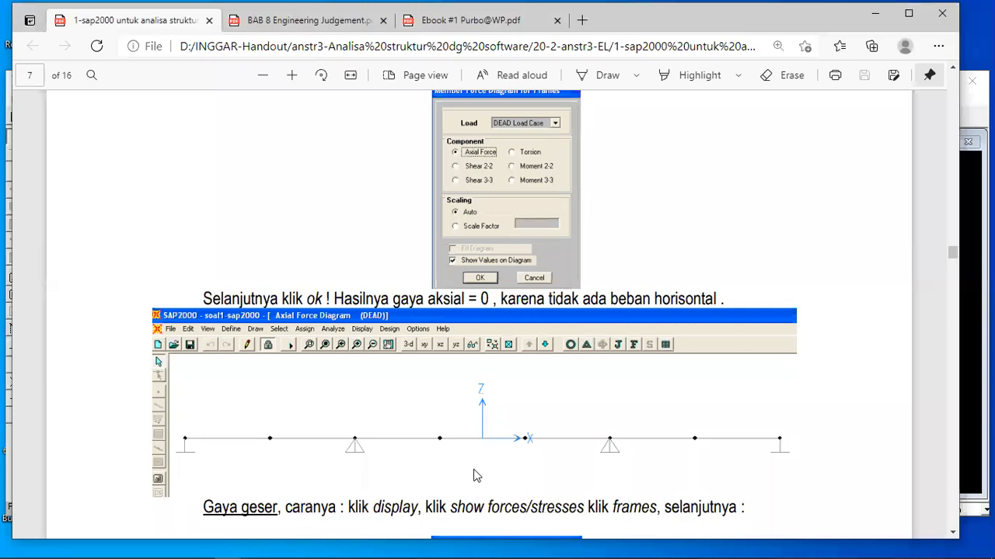
scroll(477, 475, "down", 15)
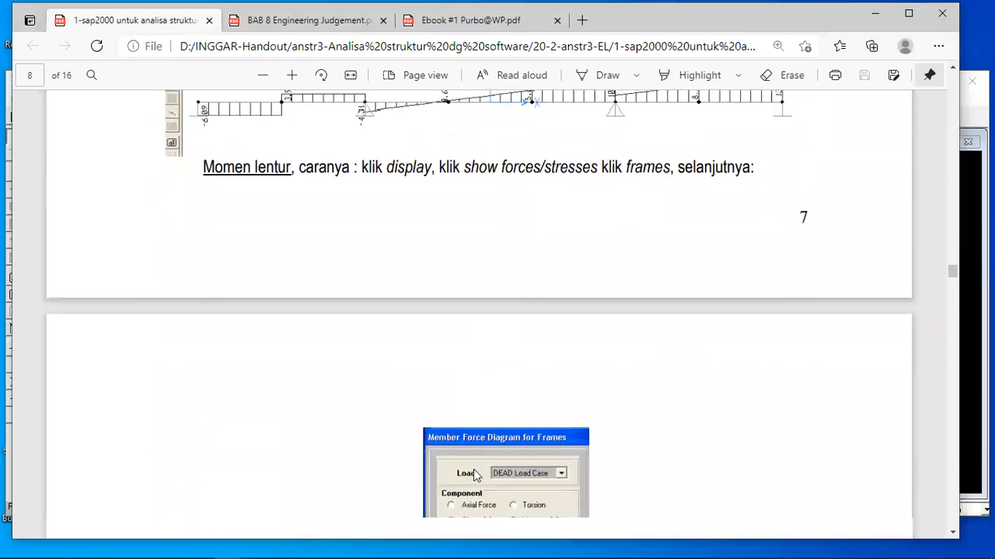
scroll(476, 475, "down", 3)
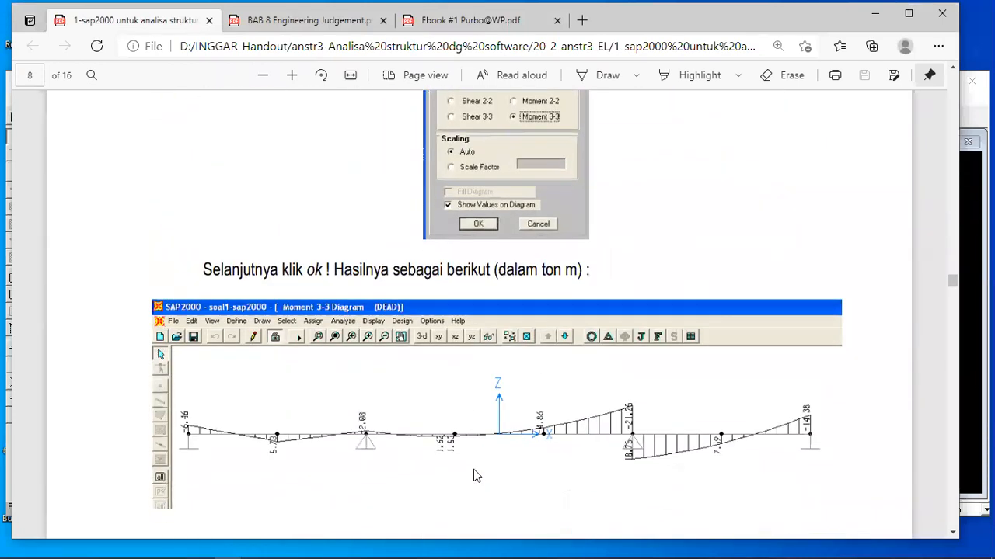
scroll(477, 475, "down", 9)
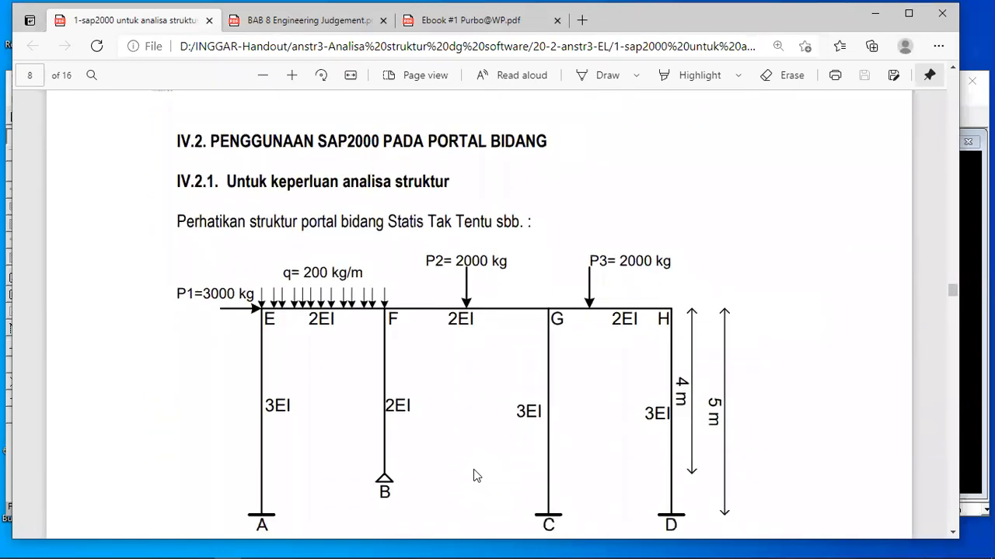
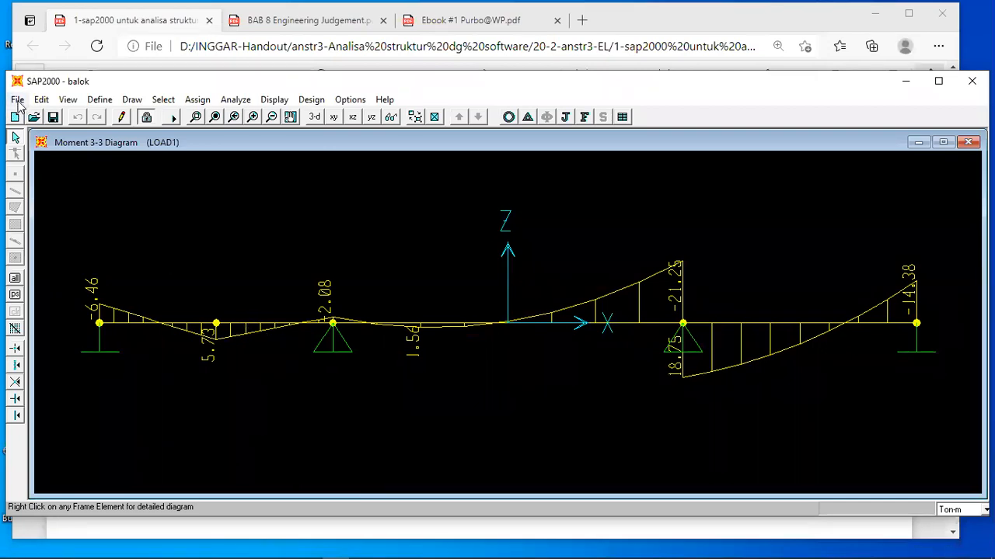
Close the beam model by starting a blank new model without a grid, and set the units to Kgf-m.
left_click(18, 100)
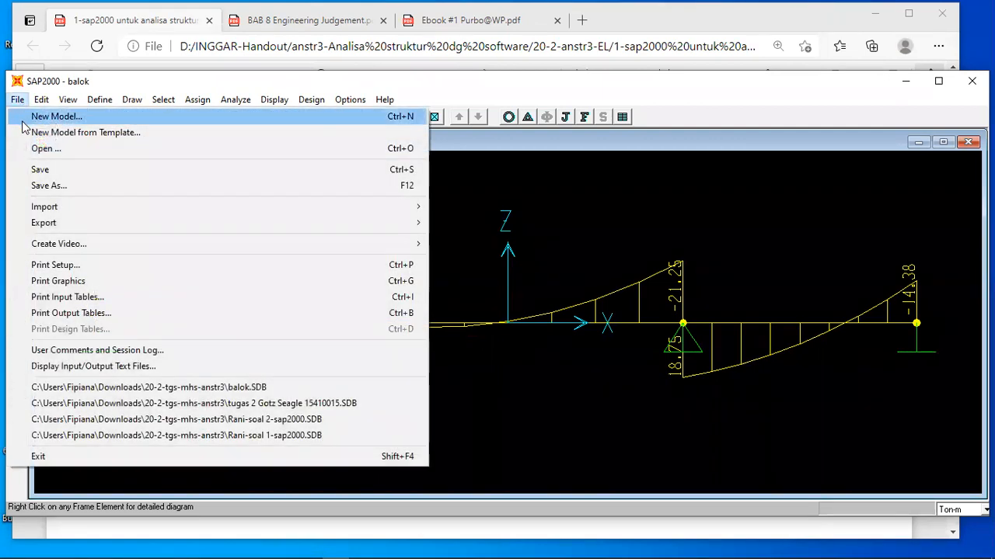
left_click(55, 117)
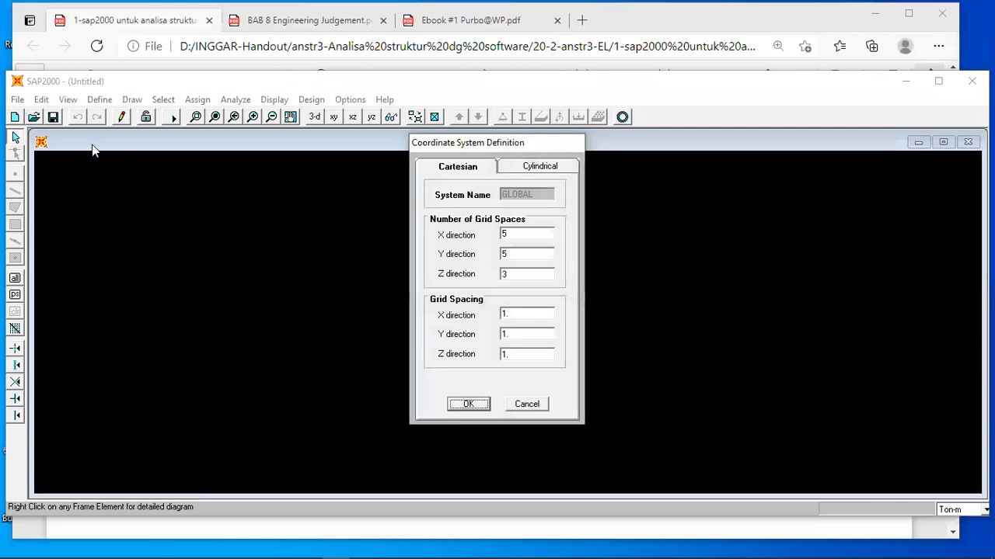
left_click(527, 405)
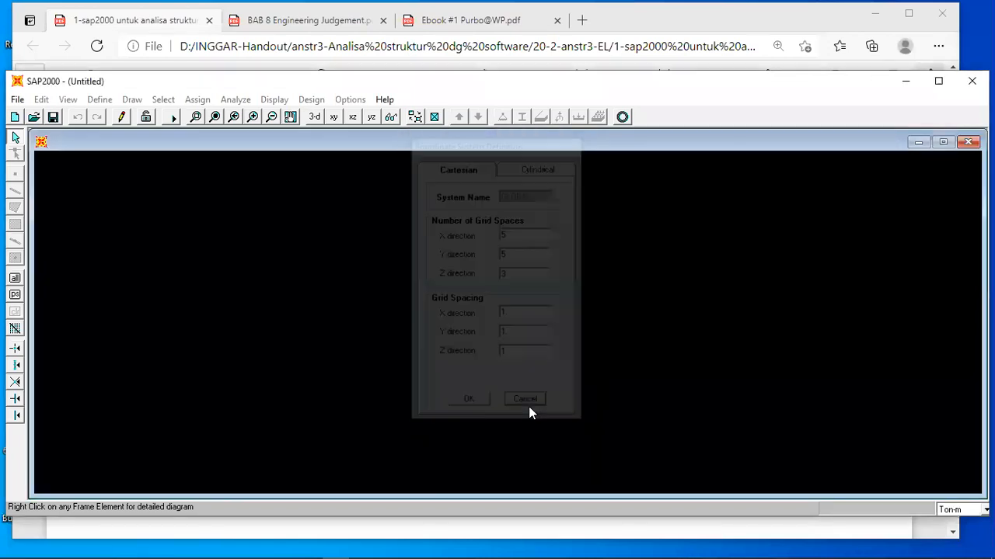
left_click(985, 509)
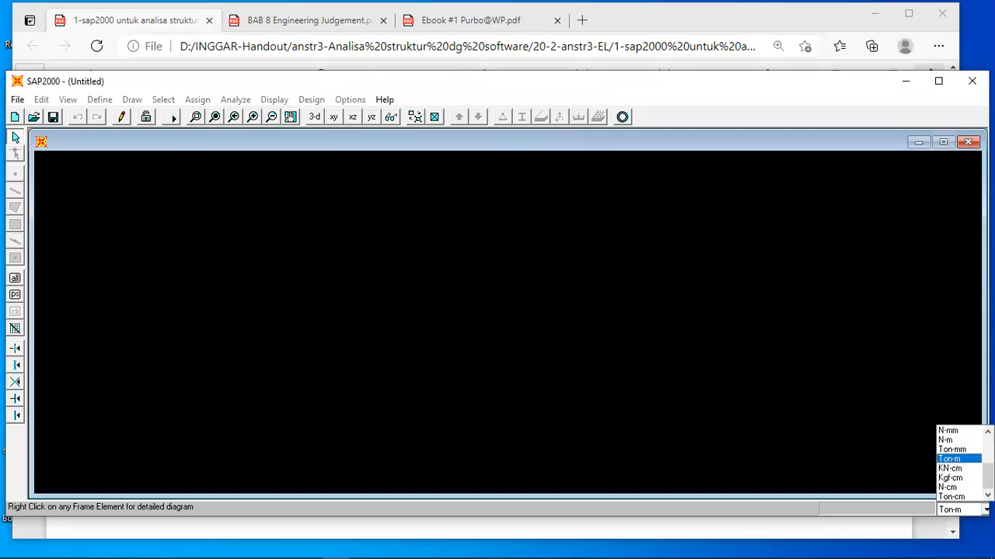
left_click_drag(987, 476, 988, 468)
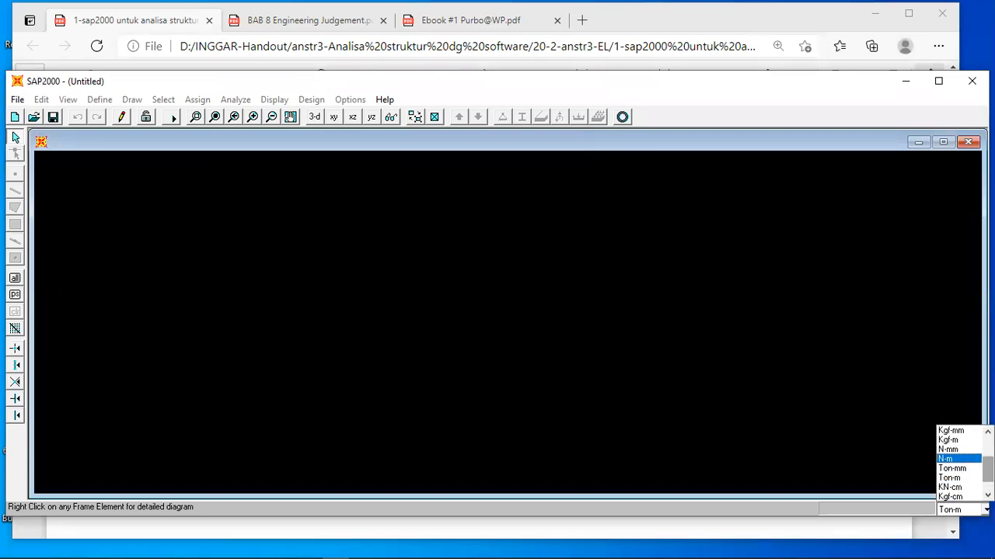
left_click(948, 441)
left_click(792, 468)
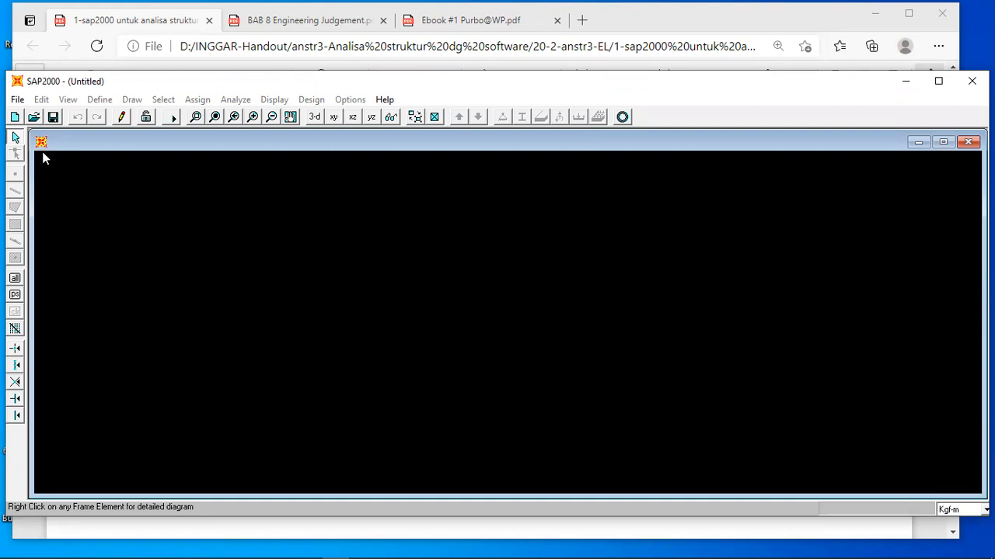
Create a new Cartesian model with 10 grid spaces in X, 0 in Y and 5 in Z, each spaced 1 m.
left_click(17, 101)
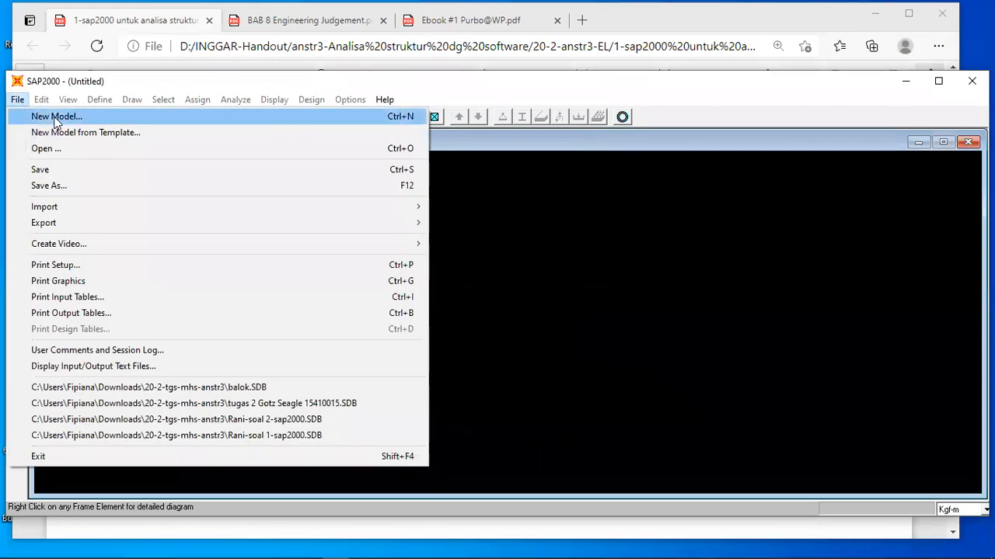
left_click(47, 117)
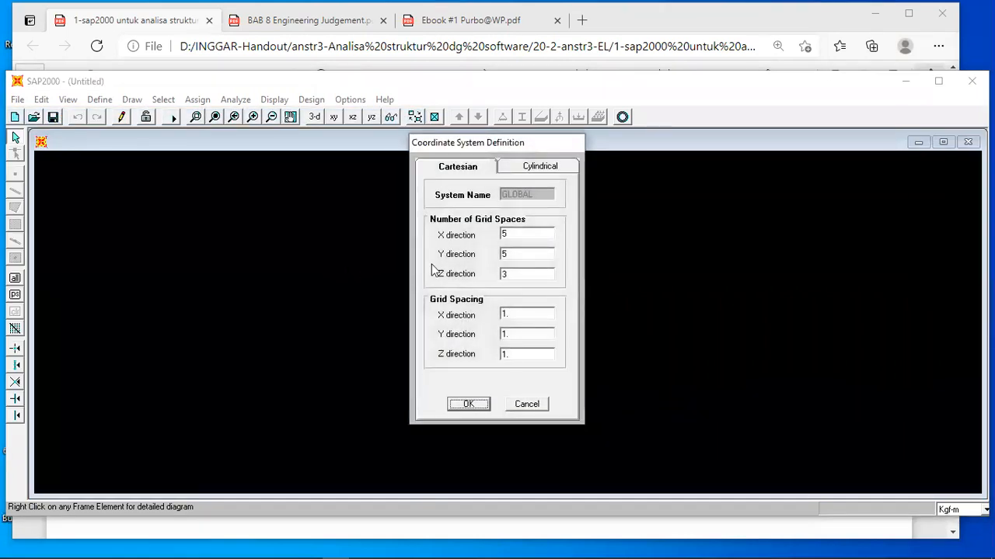
double_click(517, 233)
type("10")
double_click(516, 316)
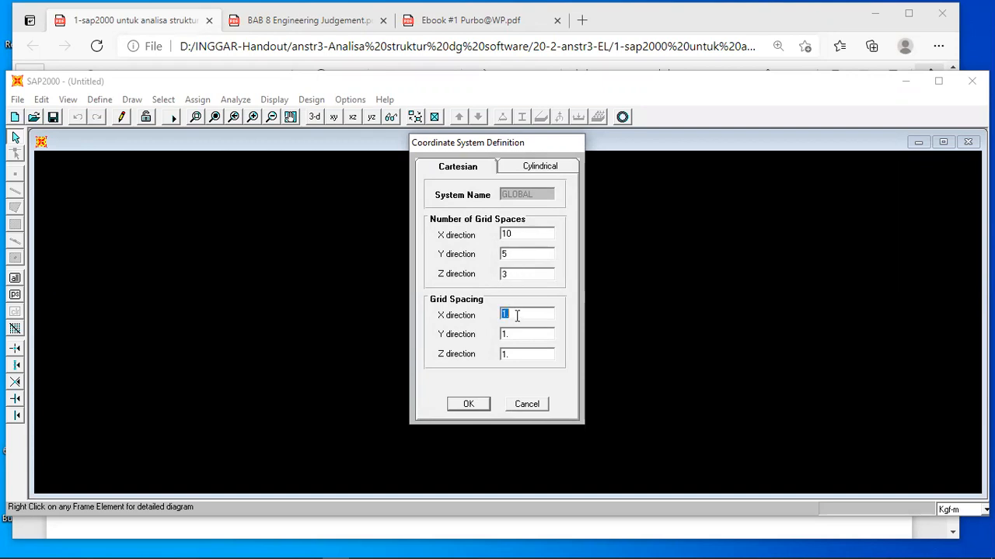
double_click(512, 255)
type("0")
double_click(513, 277)
type("5")
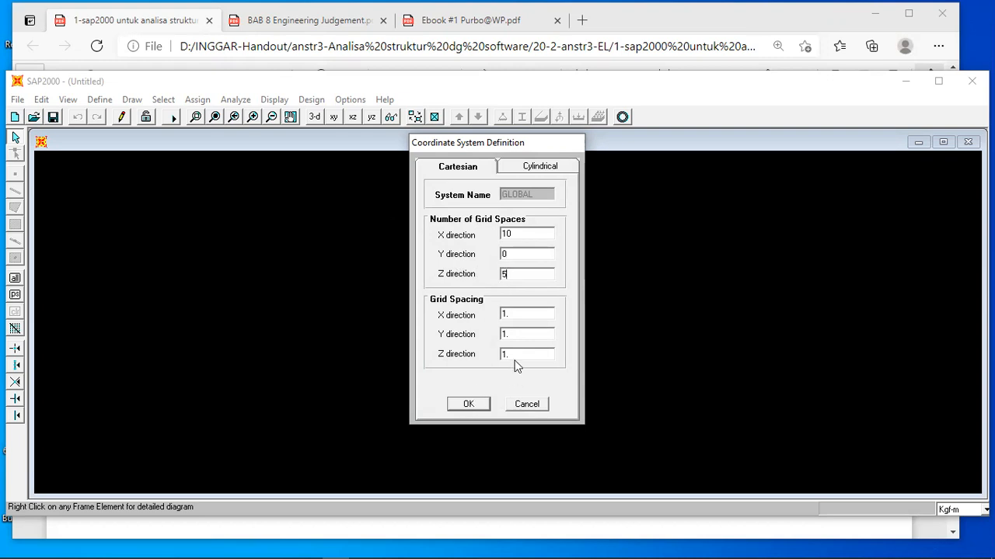
left_click(468, 404)
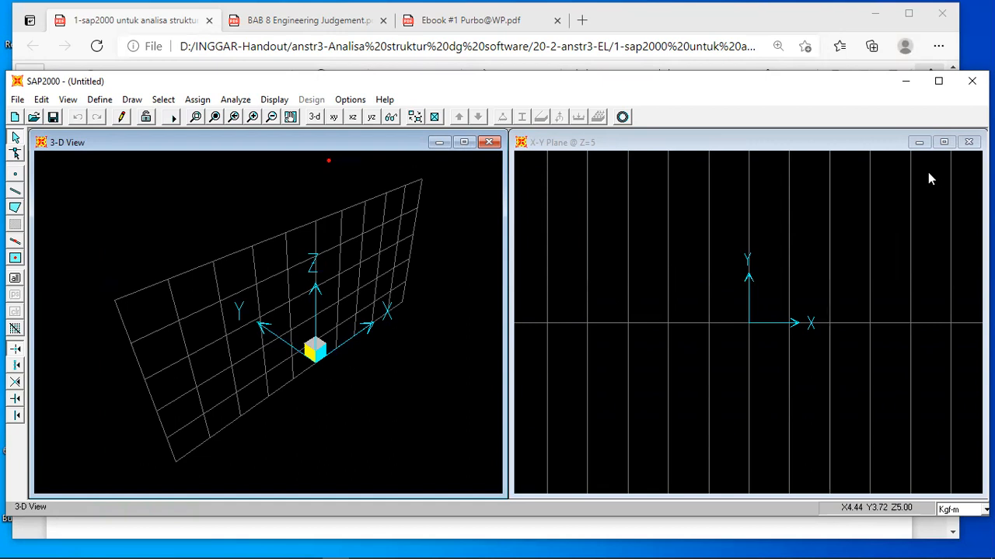
Close the 3-D view, show the X-Z plane at Y=0, and check the portal frame's dimensions in the handout.
left_click(488, 143)
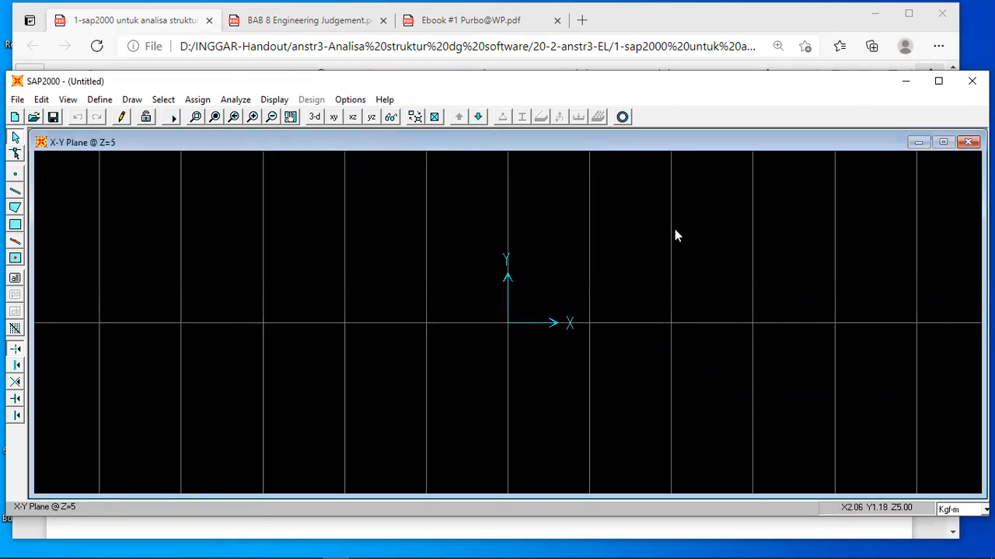
left_click(353, 118)
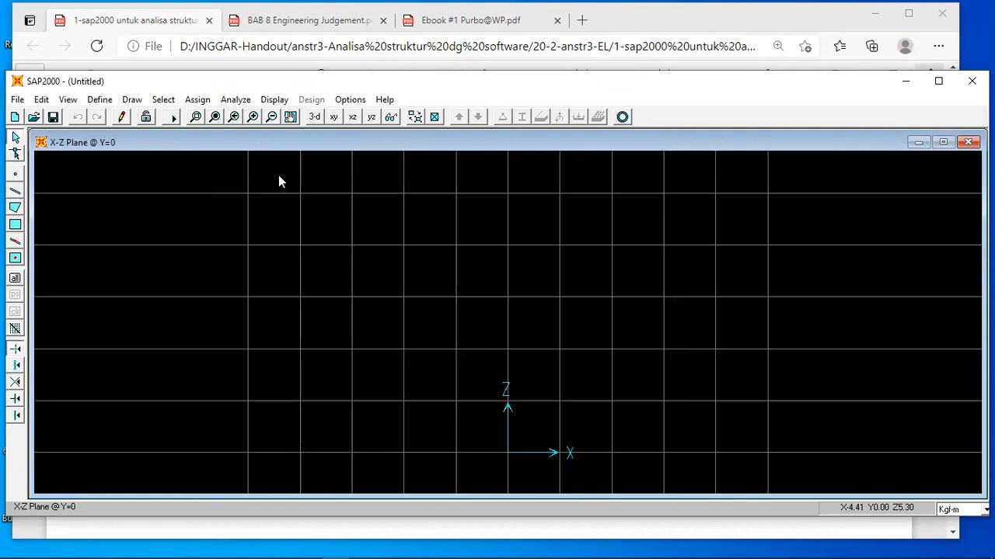
left_click(475, 535)
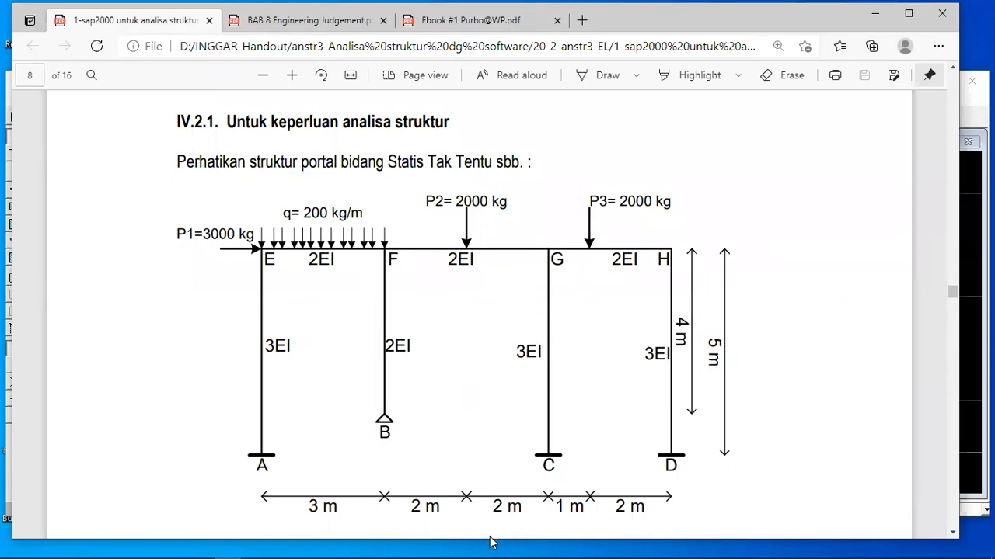
mouse_move(445, 541)
left_click(335, 548)
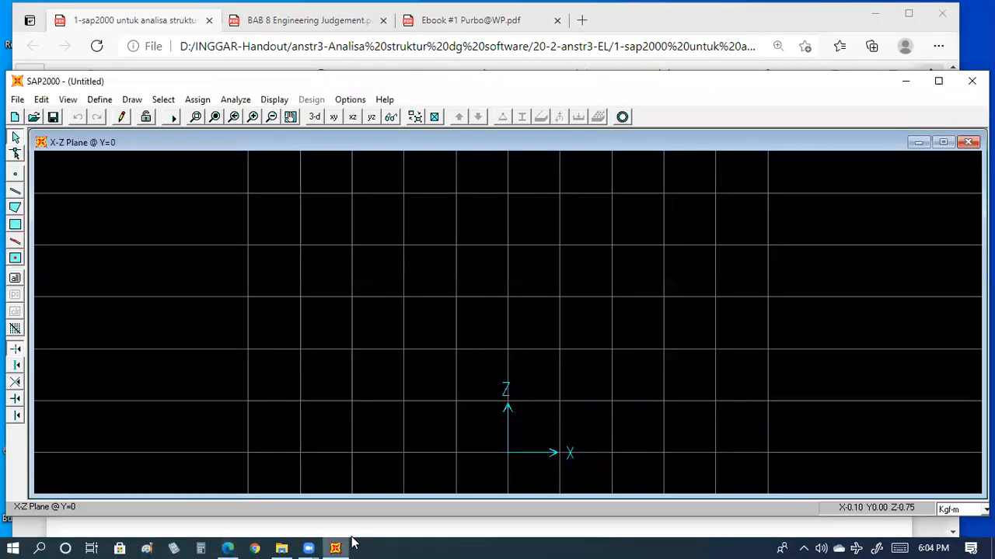
Draw the outer frame from X=-5, Z=0 up to Z=5, across through X=-2 and X=2 to X=5, and down to Z=0.
left_click(15, 191)
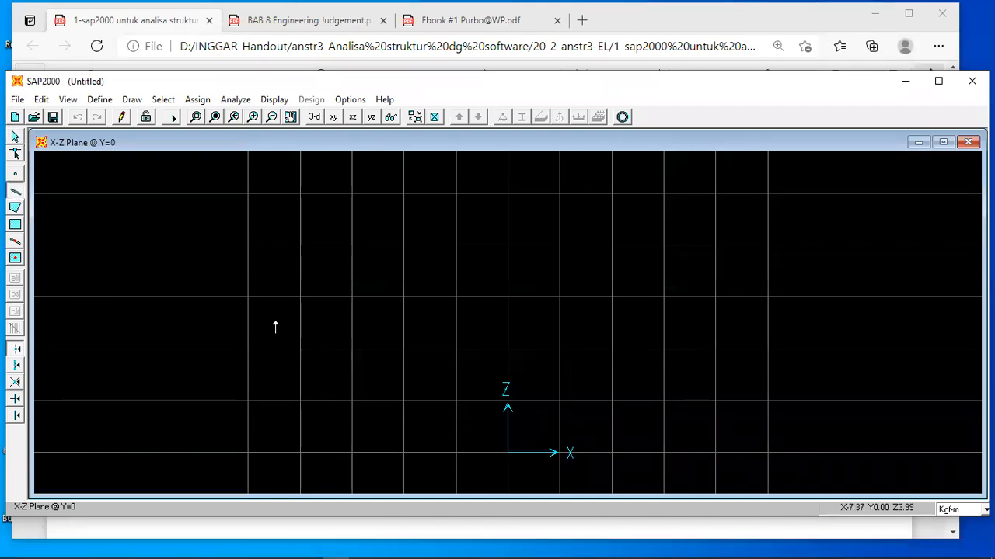
left_click(247, 453)
left_click(248, 193)
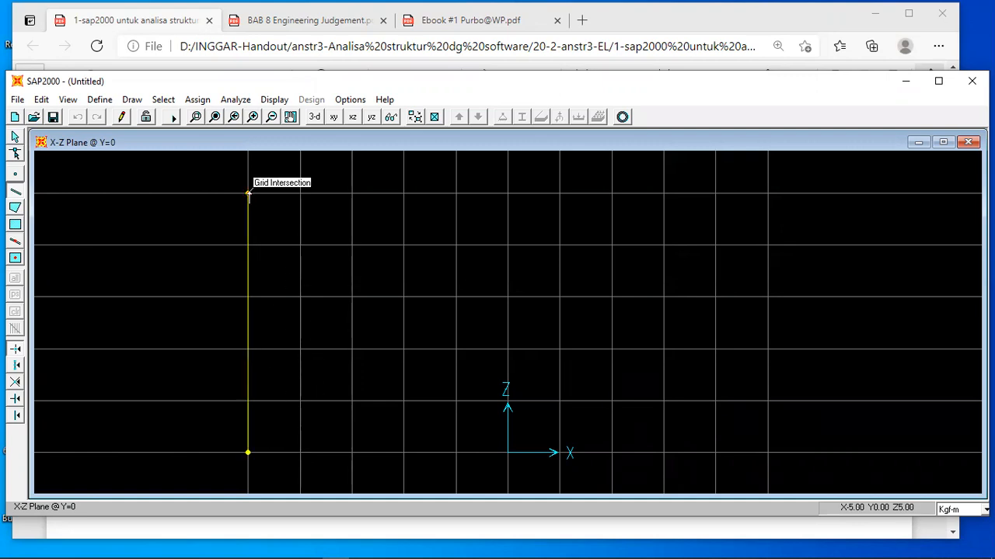
left_click(404, 194)
left_click(612, 194)
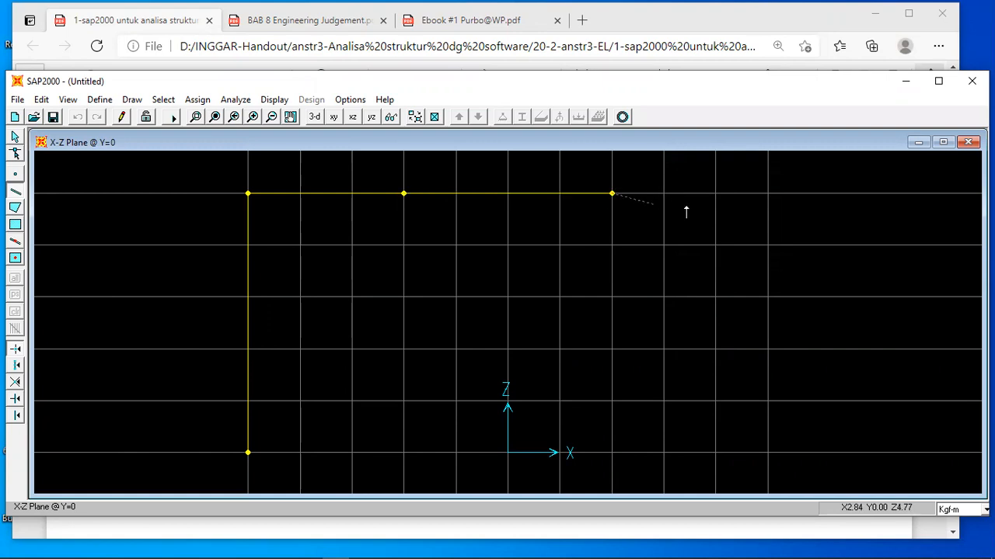
left_click(767, 193)
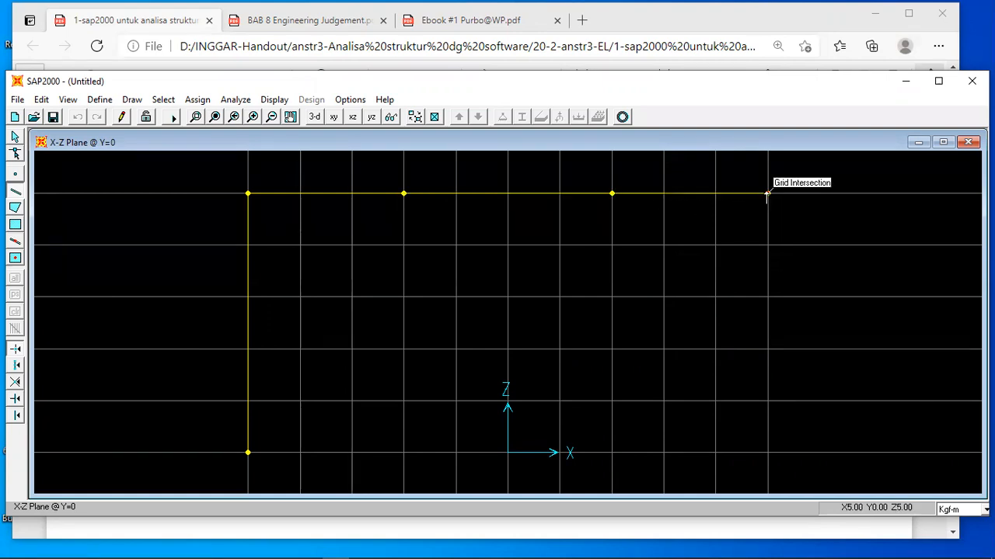
left_click(768, 452)
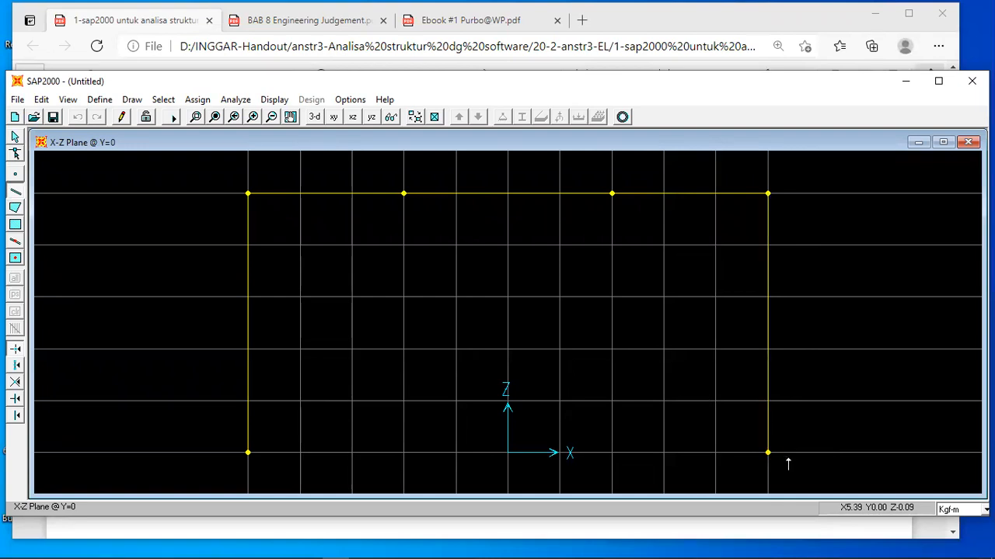
Draw the two inner columns up to the beam at Z=5: from Z=0 at X=2 and from Z=1 at X=-2.
left_click(612, 453)
left_click(611, 193)
right_click(623, 208)
left_click(405, 400)
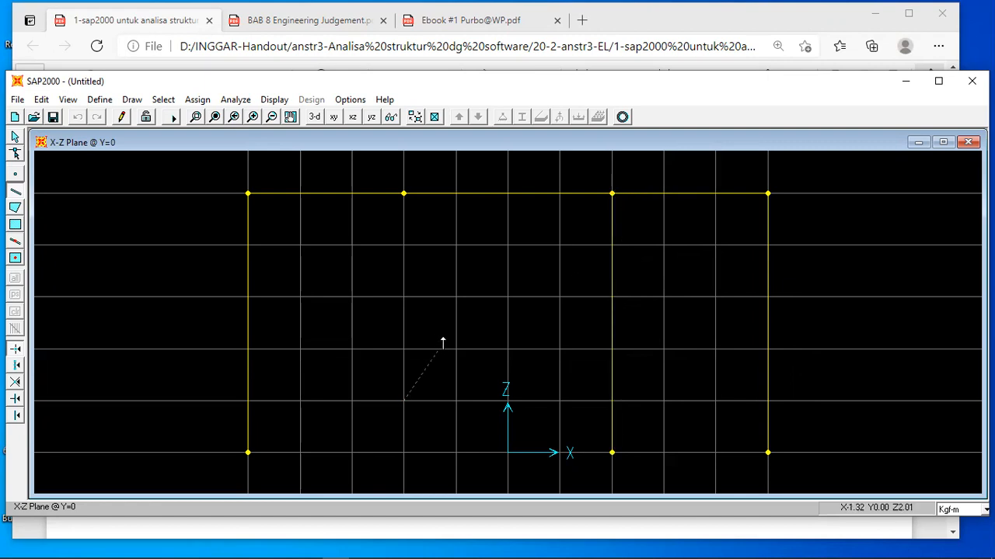
left_click(404, 194)
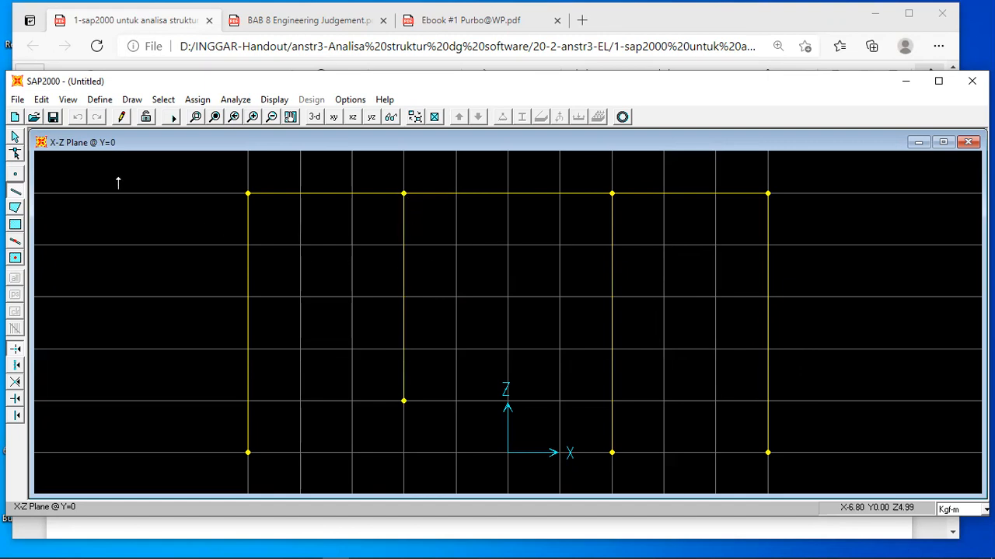
left_click(15, 138)
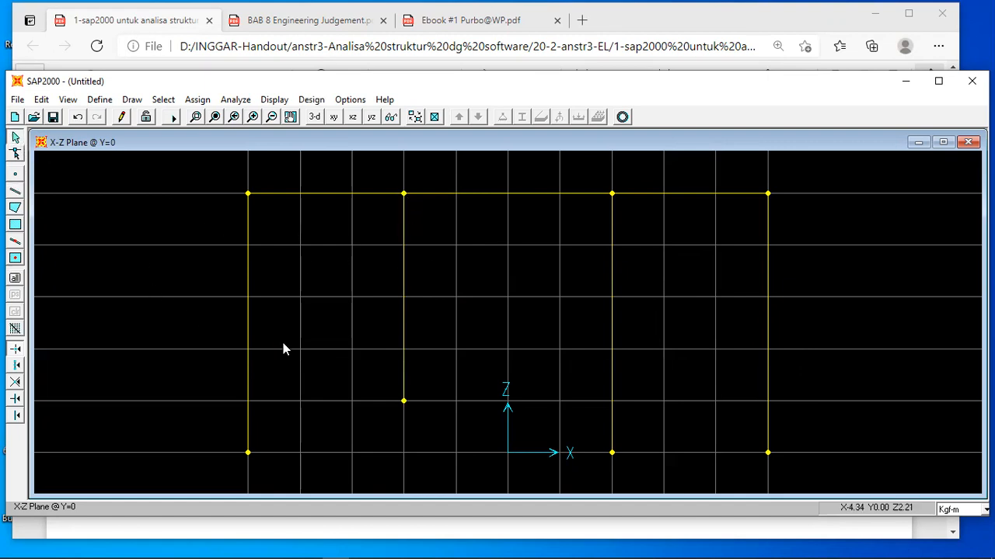
Check the supports in the handout and assign a pinned restraint to the short column's base joint at X=-2, Z=1.
left_click(419, 536)
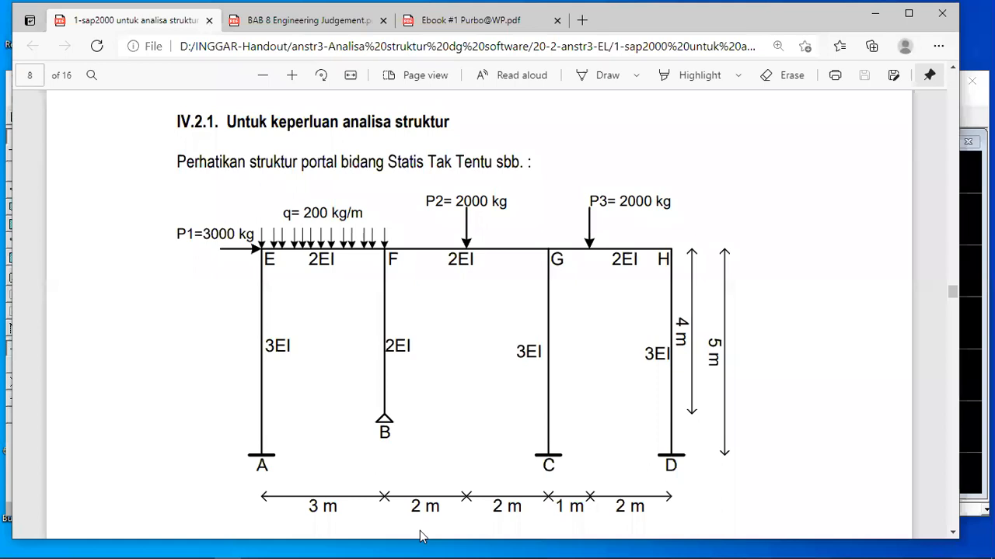
left_click(338, 542)
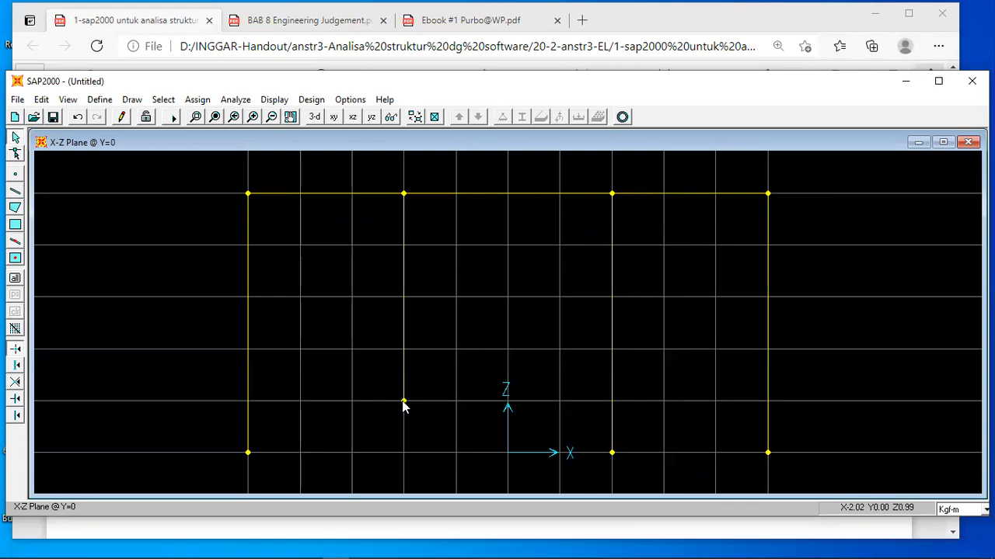
left_click(403, 401)
left_click(501, 117)
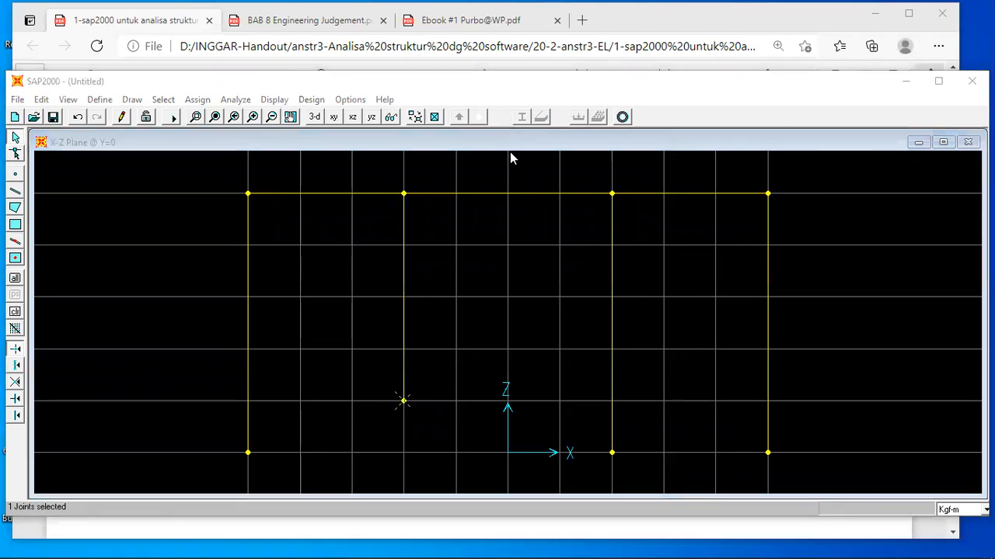
left_click(488, 318)
left_click(461, 351)
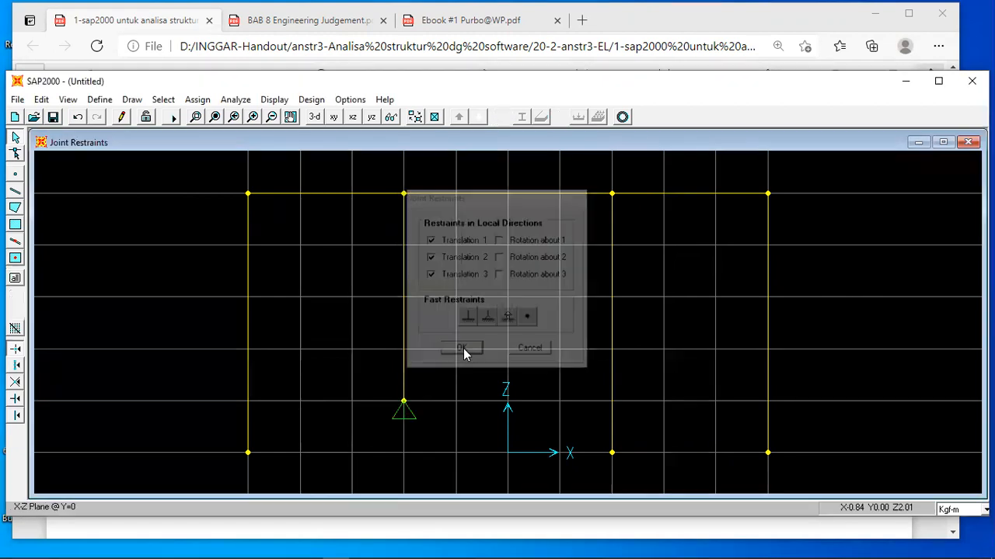
Assign fixed restraints to the three column base joints at Z=0: X=-5, X=2 and X=5.
left_click(248, 453)
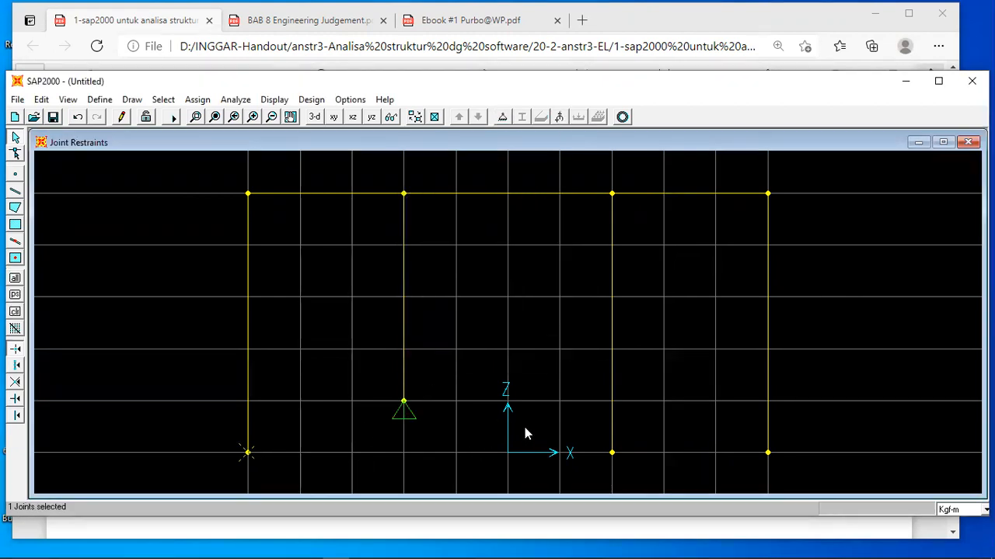
left_click(611, 453)
left_click(768, 453)
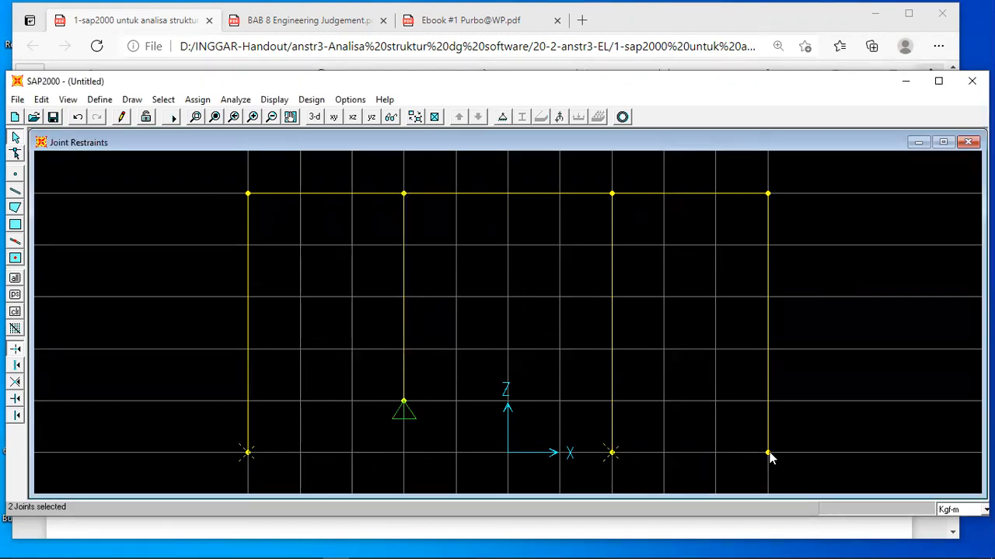
left_click(502, 117)
left_click(466, 319)
left_click(461, 350)
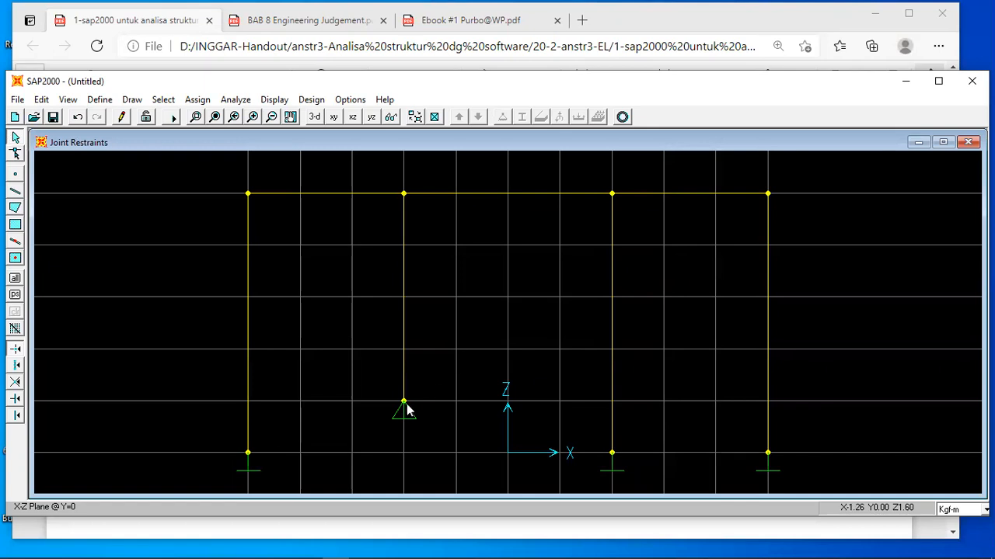
Check the member stiffnesses in the handout, then add a new General frame section, accepting the default property values of 1.
left_click(467, 536)
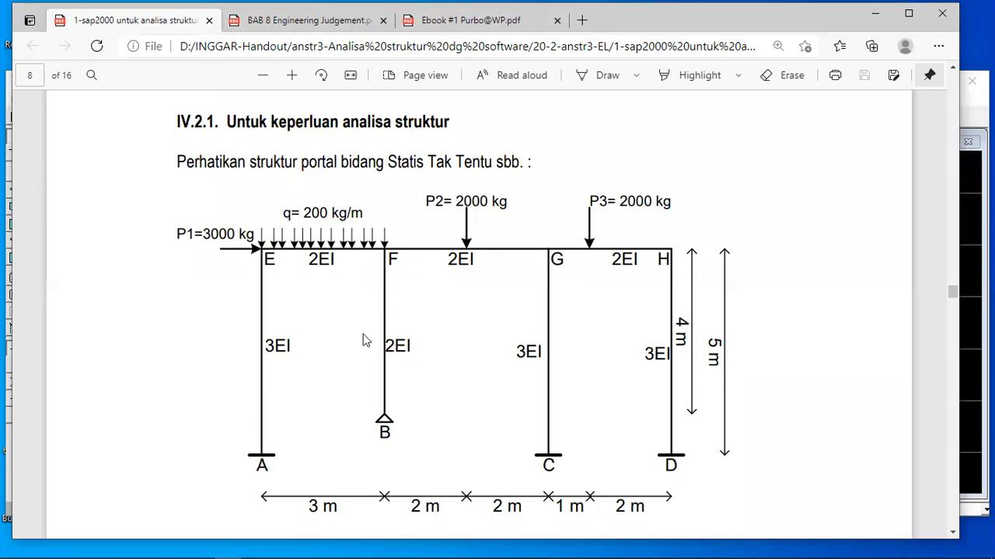
mouse_move(390, 543)
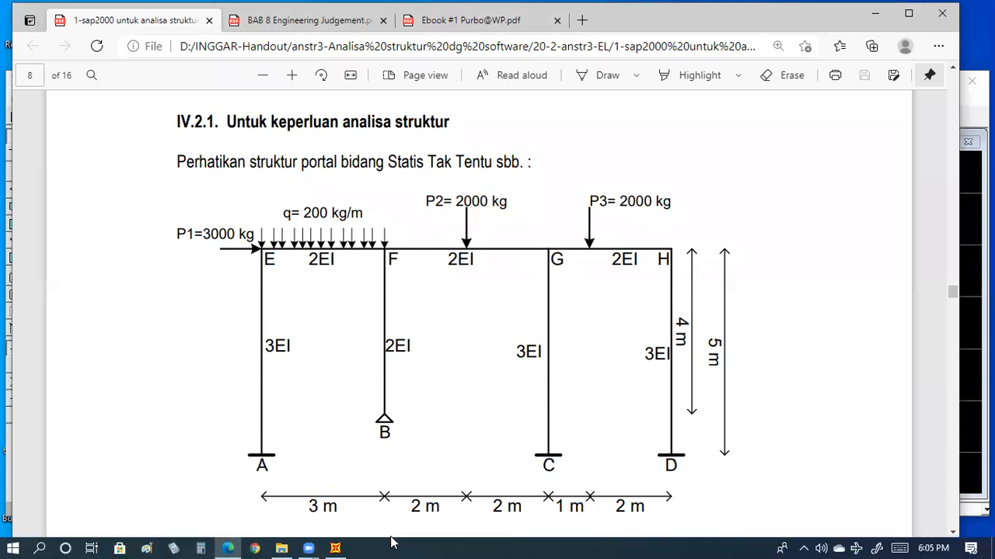
left_click(334, 549)
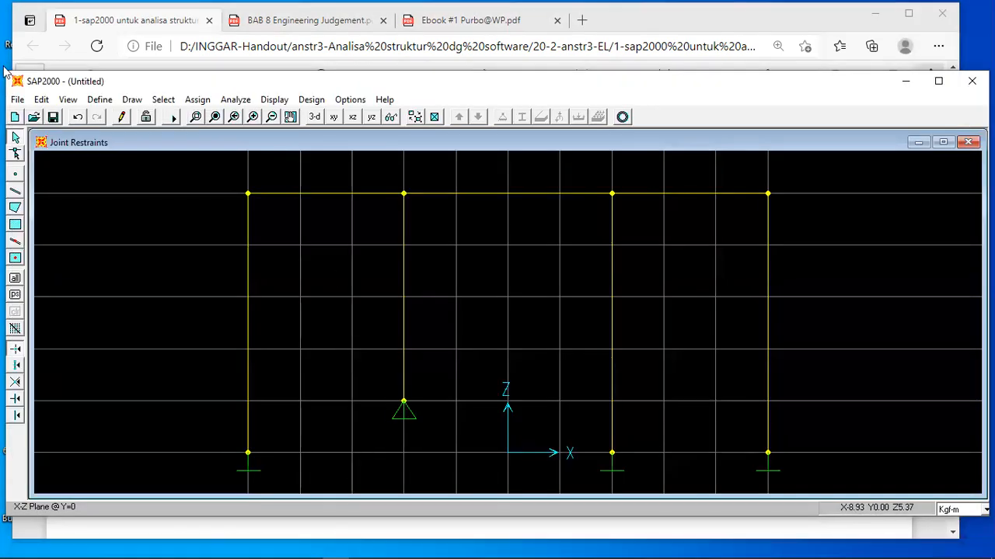
left_click(100, 100)
left_click(136, 134)
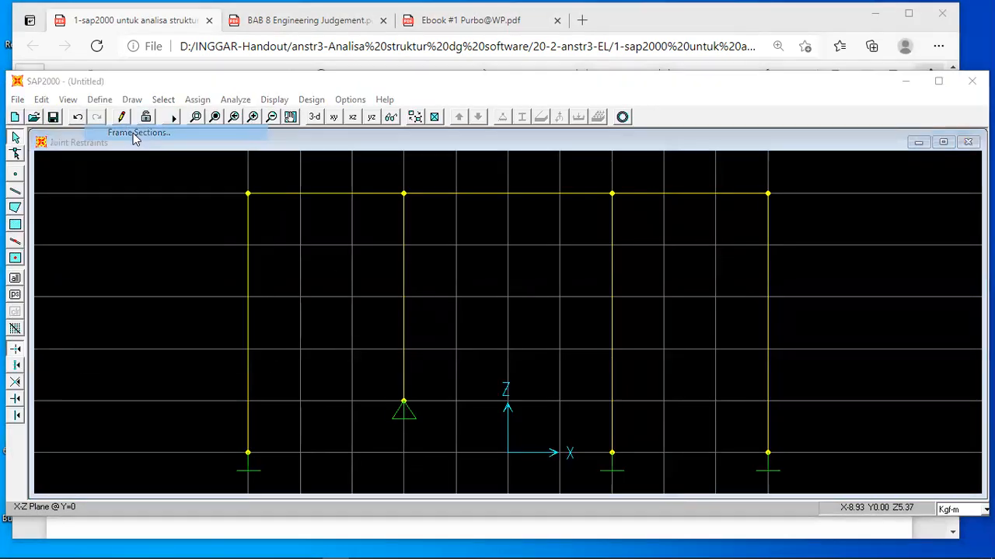
left_click(598, 255)
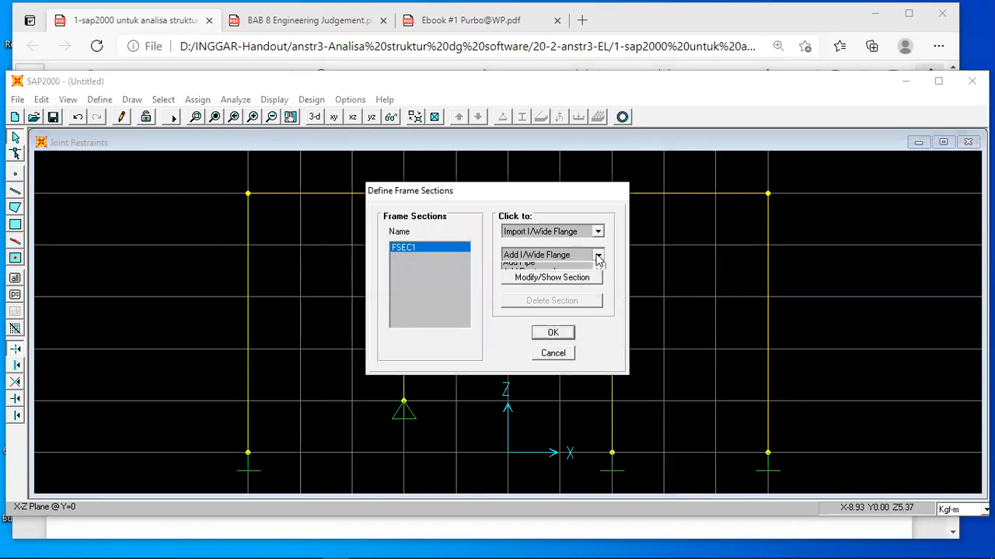
left_click_drag(597, 289, 599, 304)
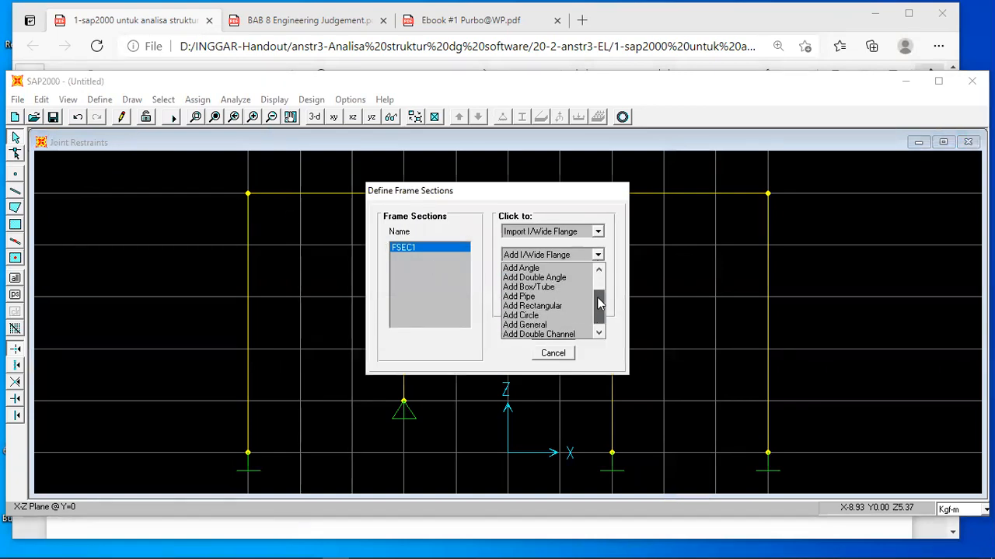
left_click(553, 327)
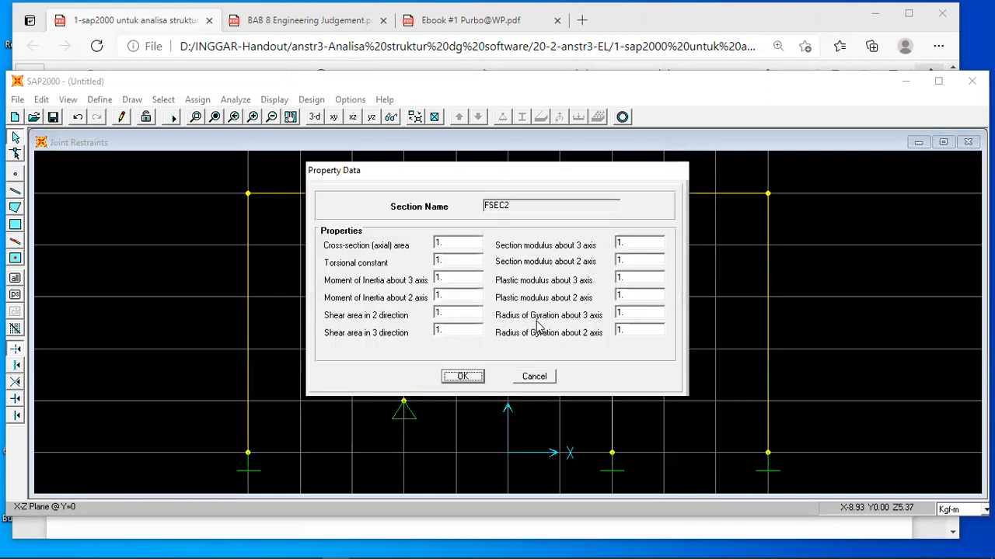
left_click(462, 375)
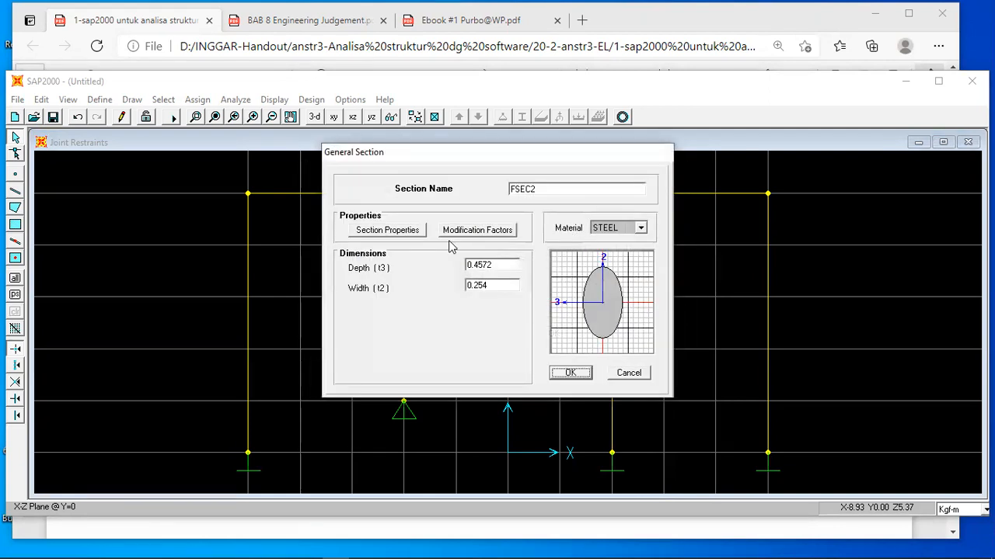
Set the new section's modification factors: axial area 1e9, moment of inertia about the 3 axis 2, and shear area in the 2 direction 0.
left_click(477, 230)
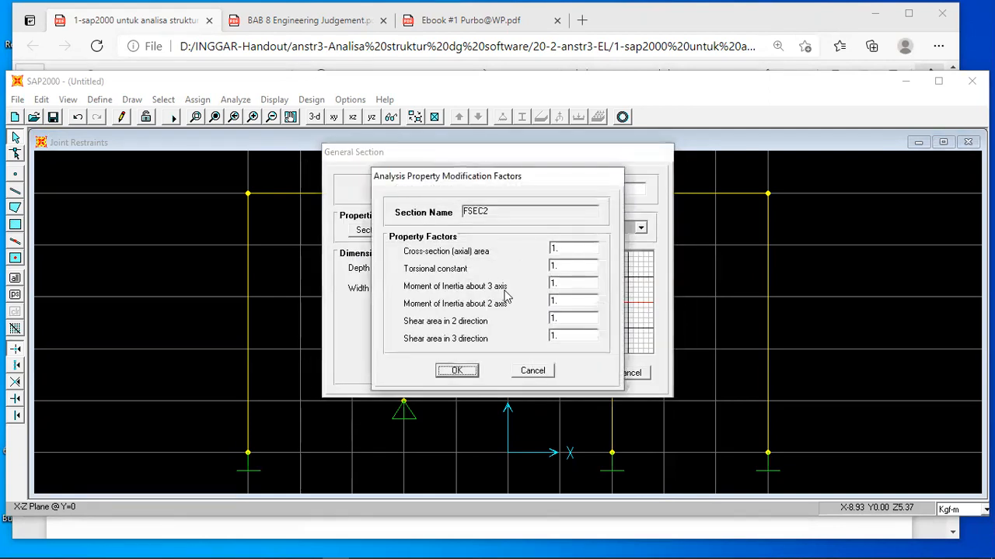
left_click(568, 249)
type("1e")
type("2")
type("0")
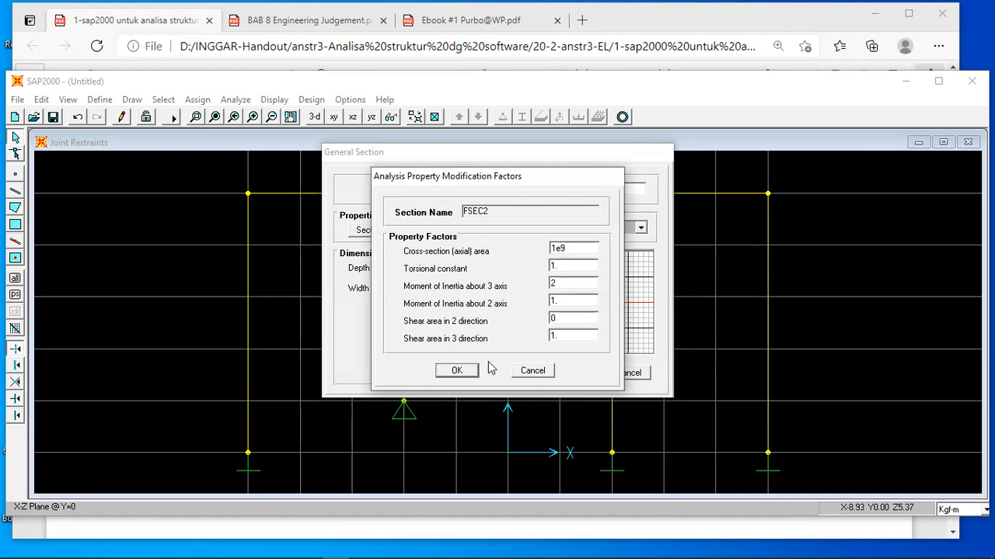
left_click(458, 371)
Name the section 2EI, set its material to OTHER, and accept it.
double_click(547, 190)
type("2EI")
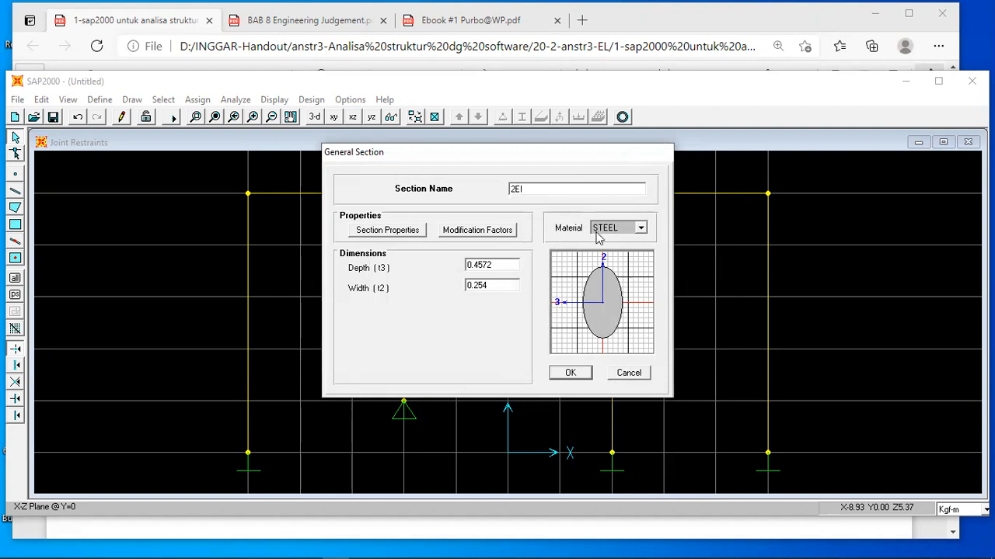
left_click(641, 228)
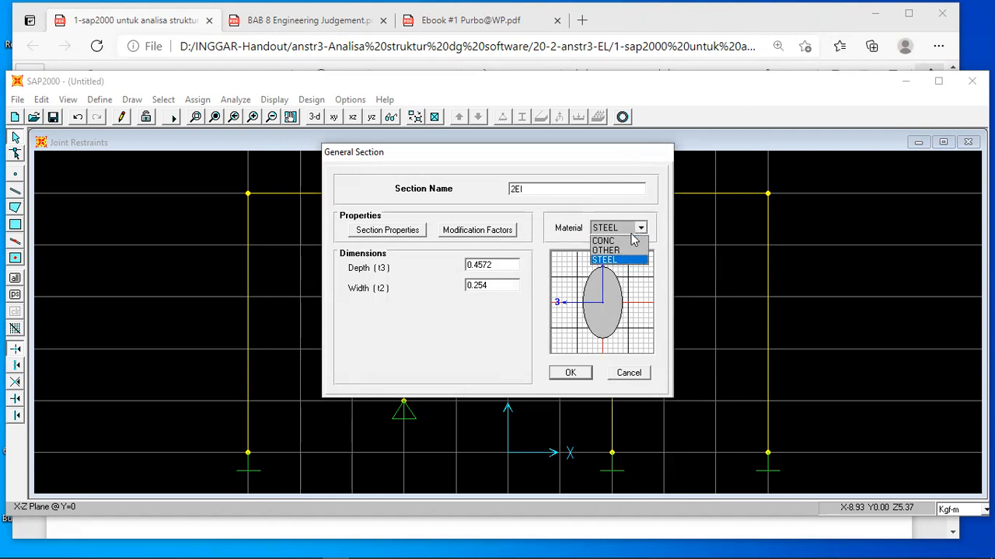
left_click(617, 251)
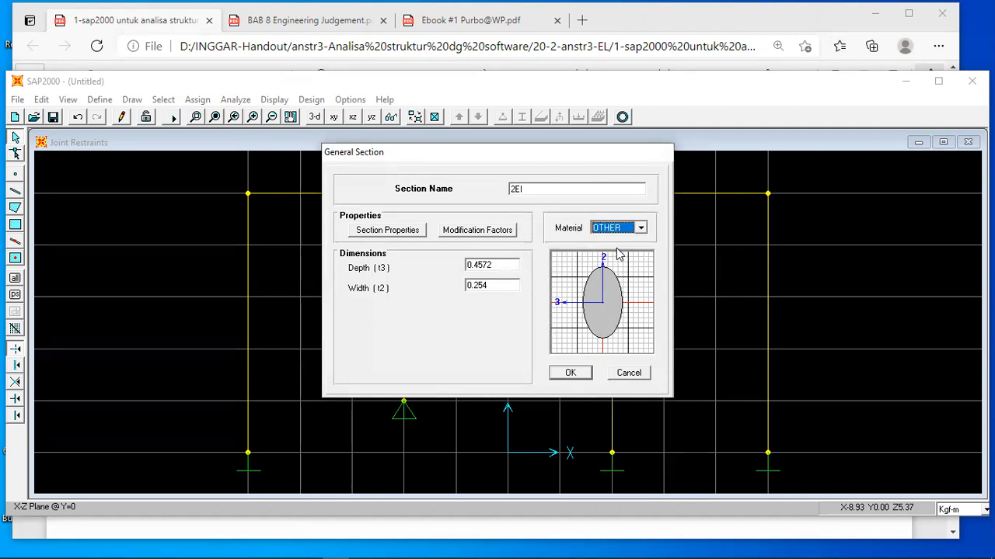
left_click(571, 373)
left_click(571, 374)
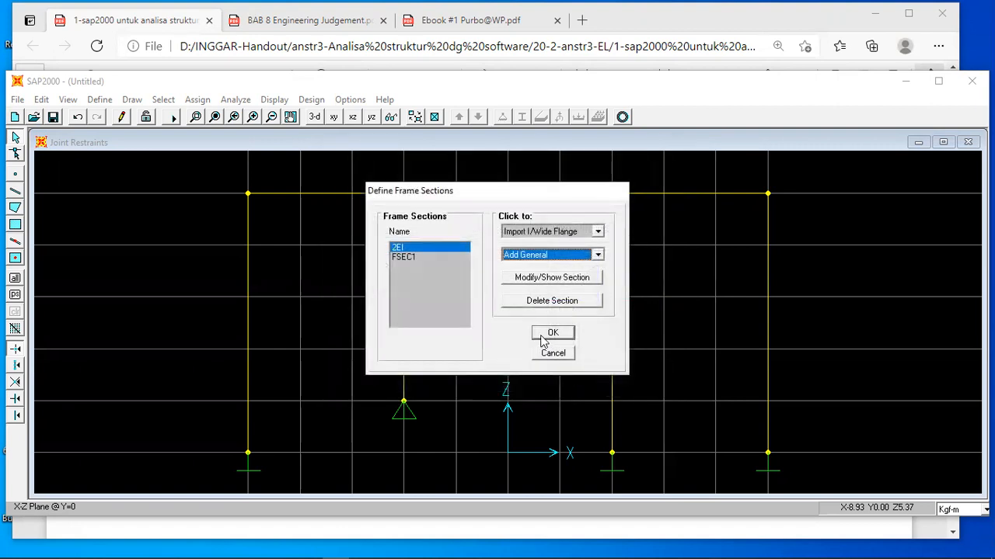
Add another General frame section with default properties and name it 3EI.
left_click(598, 255)
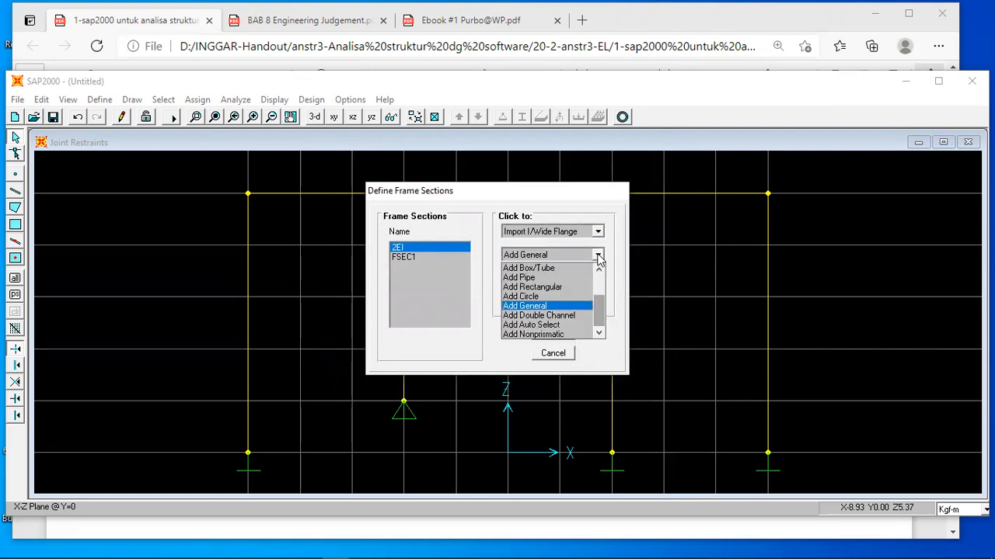
left_click(536, 306)
left_click(464, 376)
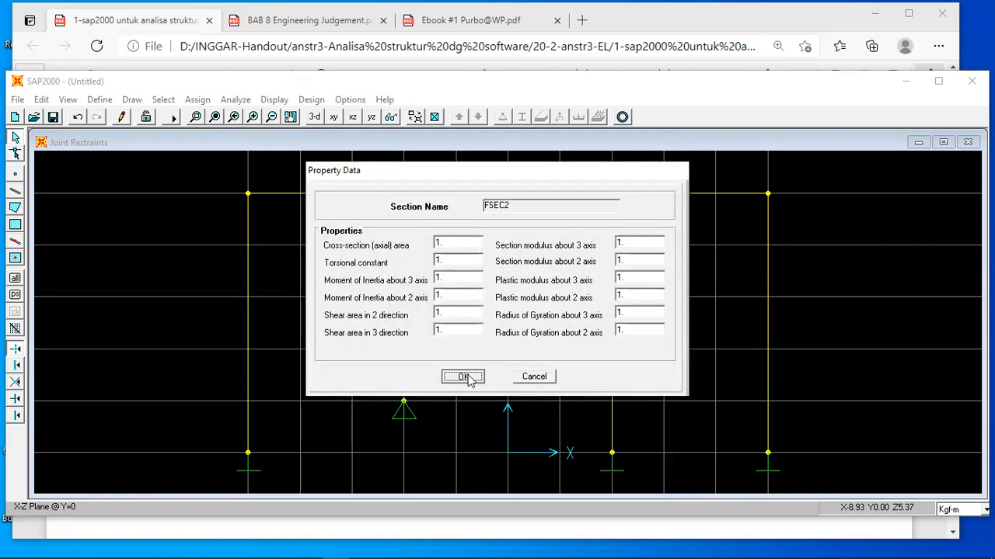
double_click(543, 192)
type("3EI")
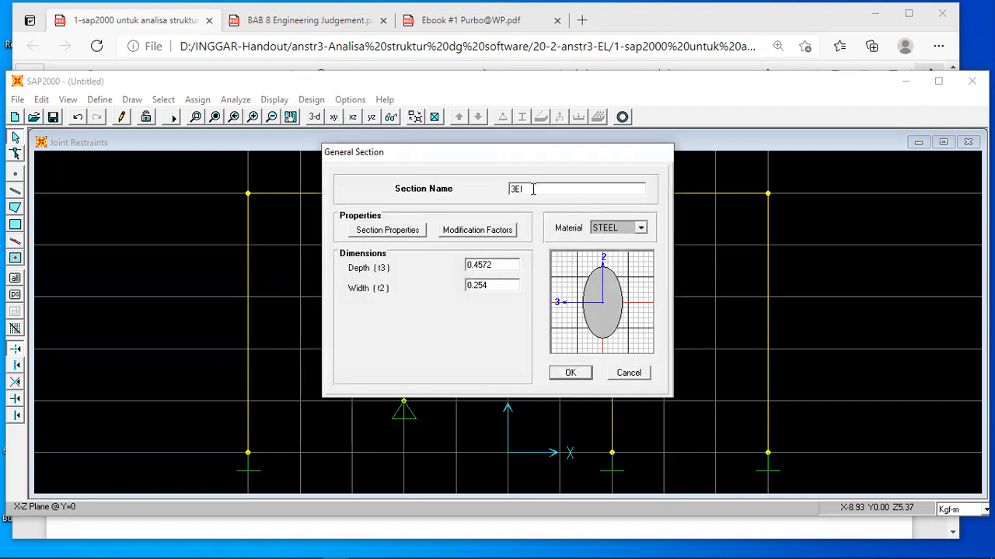
Set section 3EI's modification factors to 1E9 for axial area and 3 for inertia about the 3 axis, edit shear area in direction 2, and accept the section.
left_click(483, 231)
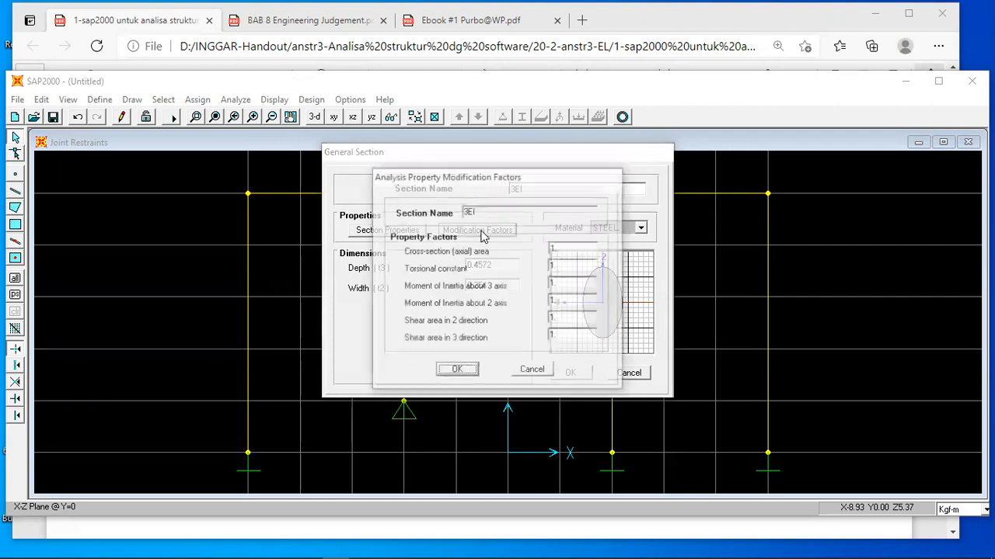
type("1E9")
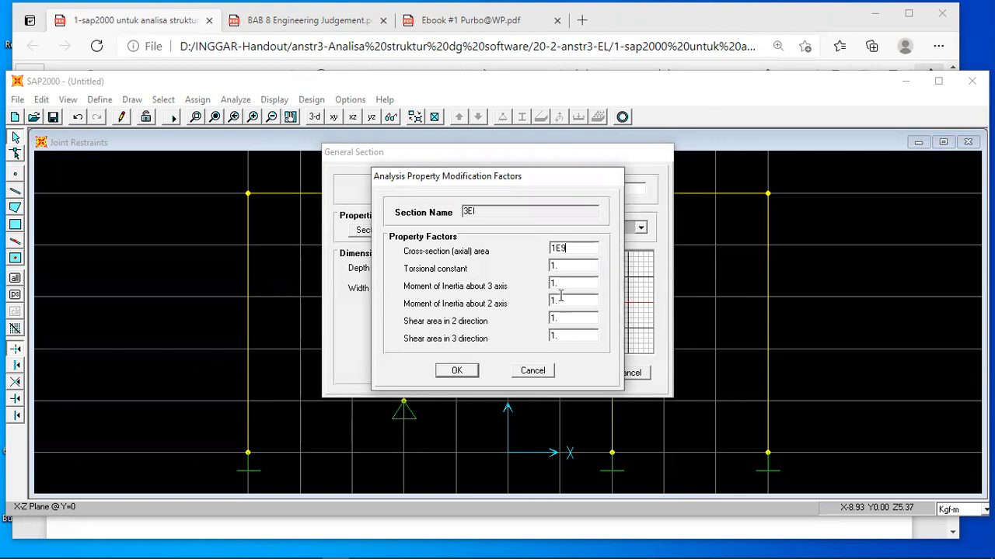
type("3")
left_click(567, 318)
left_click(456, 371)
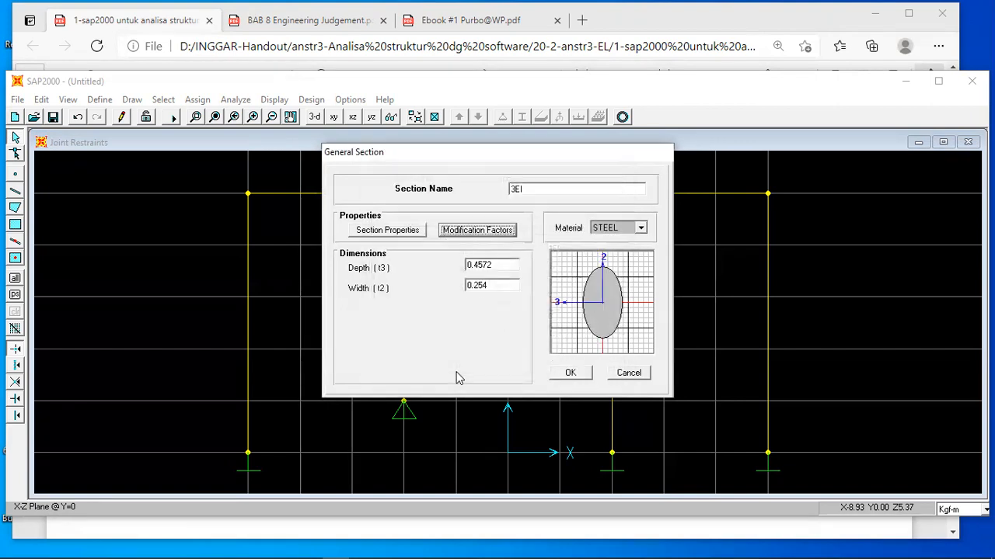
left_click(568, 372)
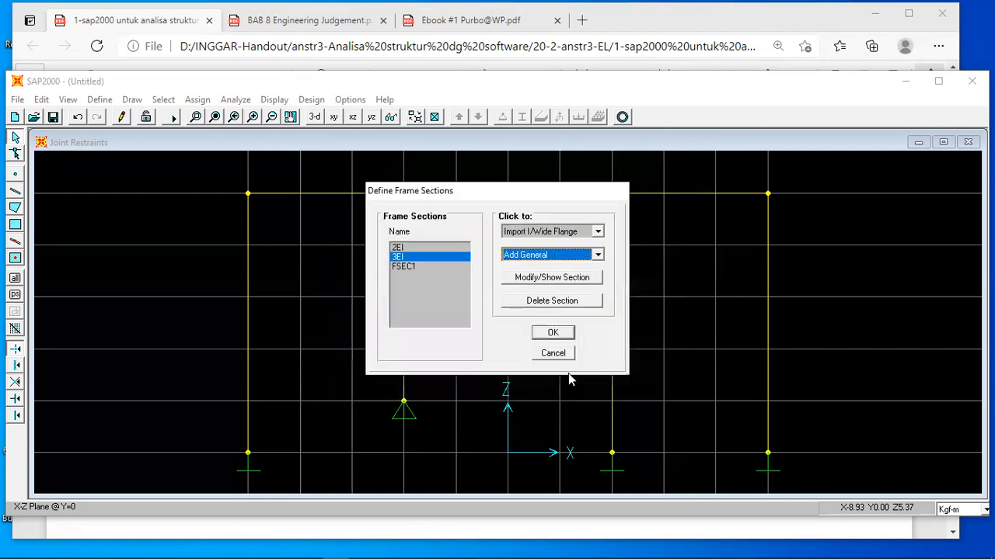
Review the modification factors of section 2EI and accept the frame section definitions.
left_click(398, 248)
left_click(523, 281)
left_click(489, 232)
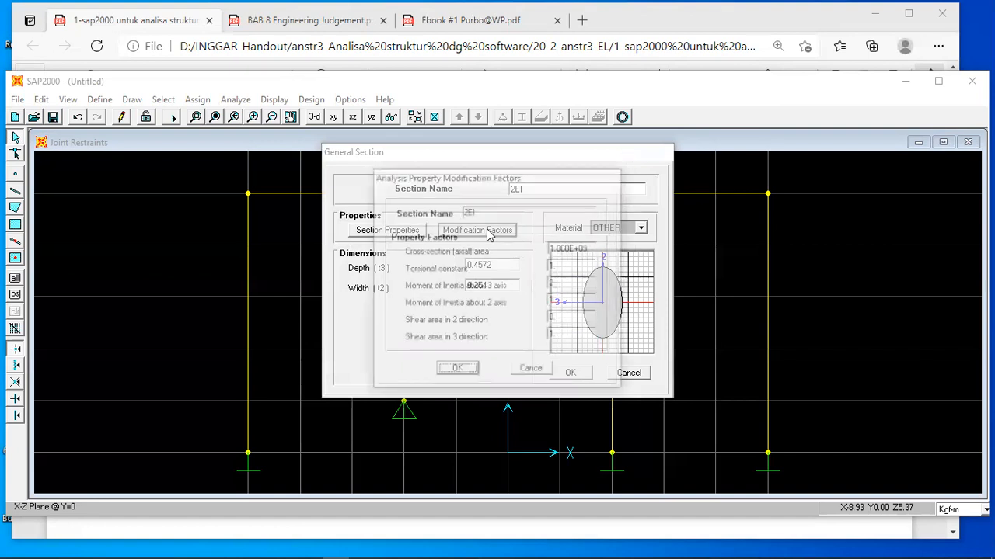
left_click(457, 370)
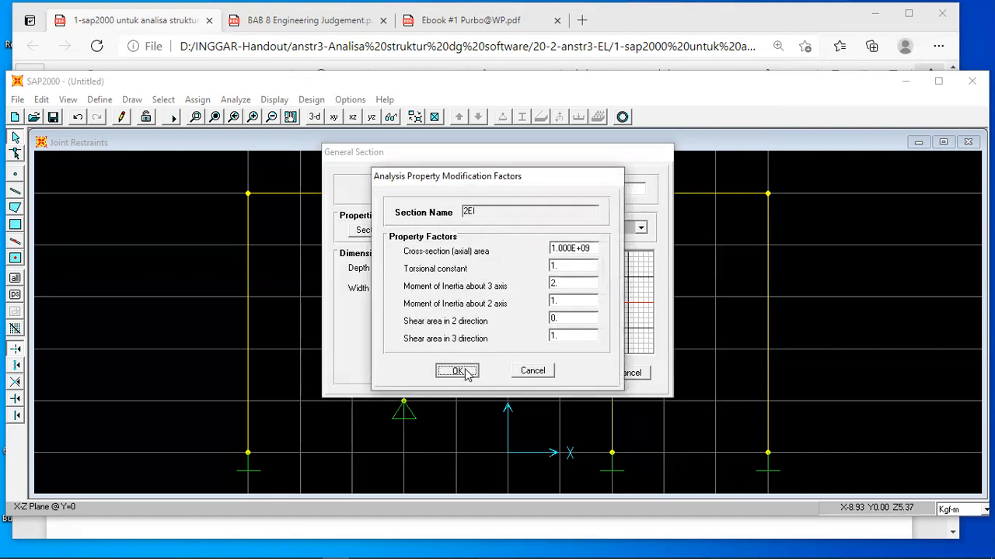
left_click(572, 374)
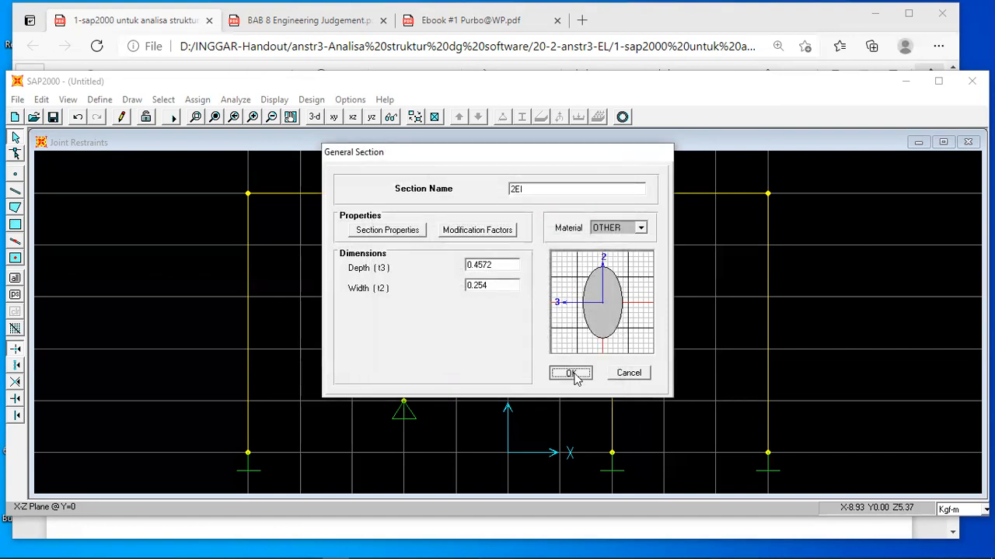
left_click(557, 334)
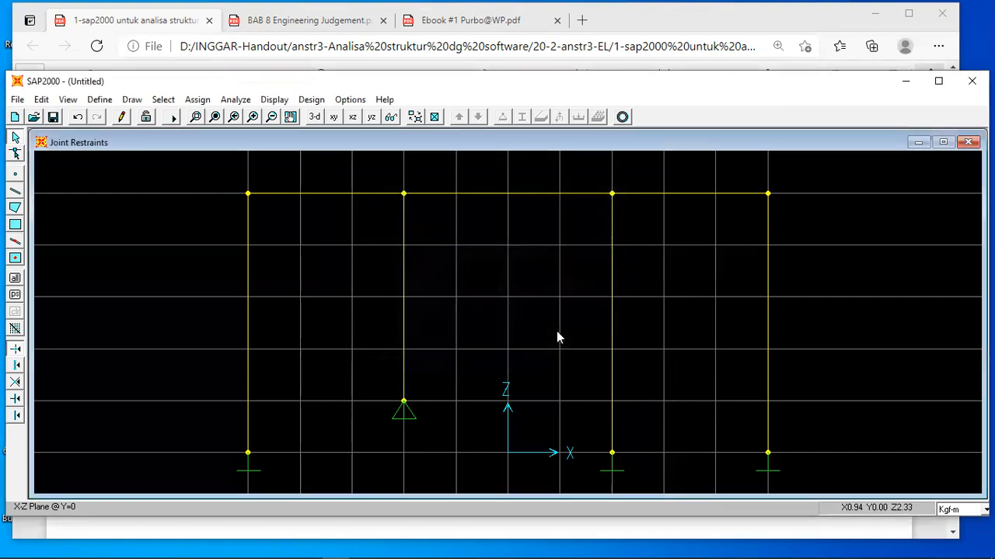
Check the member stiffnesses in the handout and assign section 3EI to the three full-height columns at X=-5, X=2 and X=5.
left_click(447, 535)
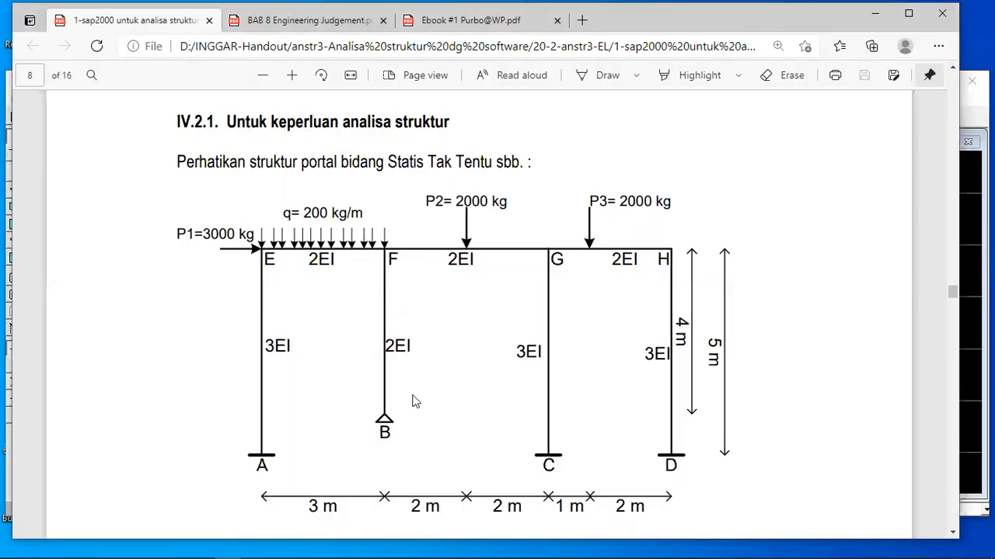
mouse_move(435, 553)
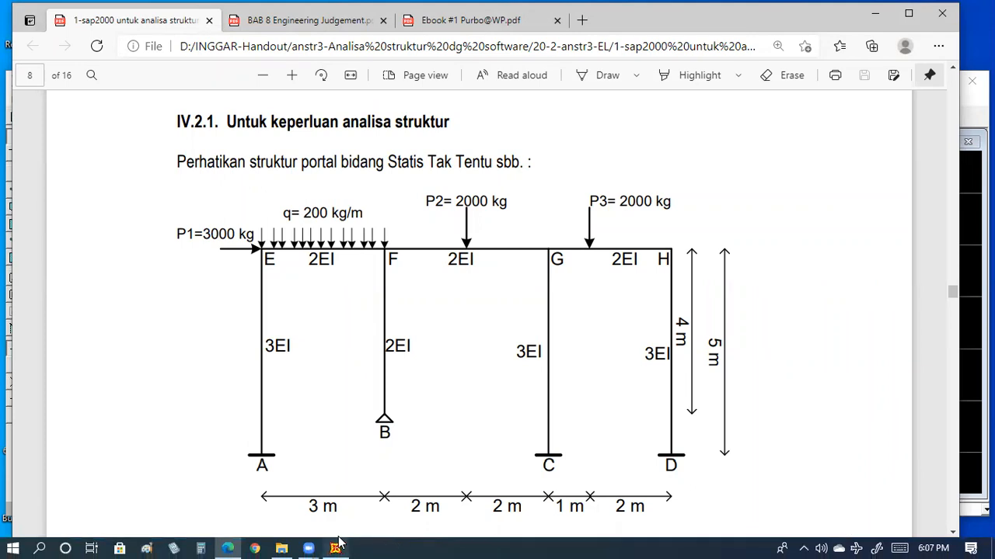
left_click(335, 548)
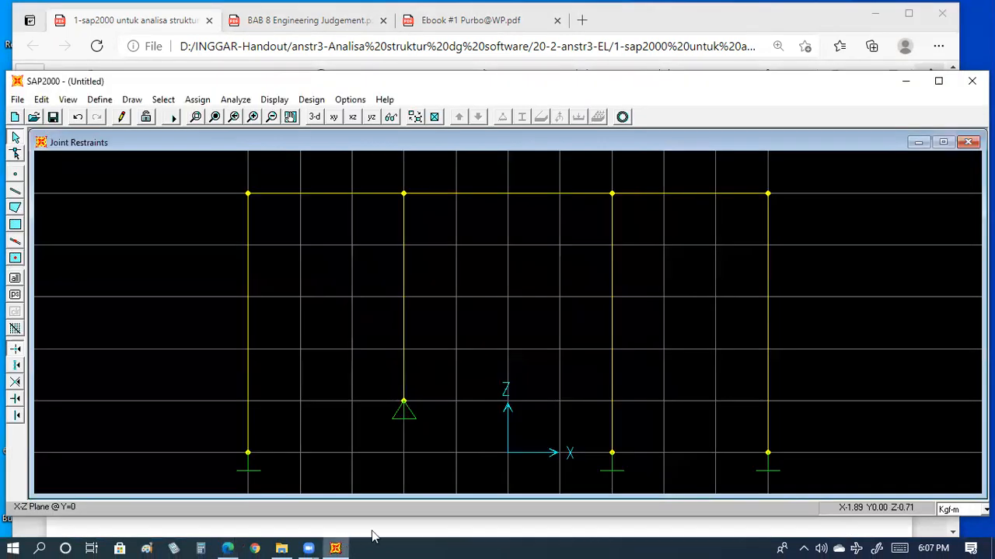
left_click(249, 329)
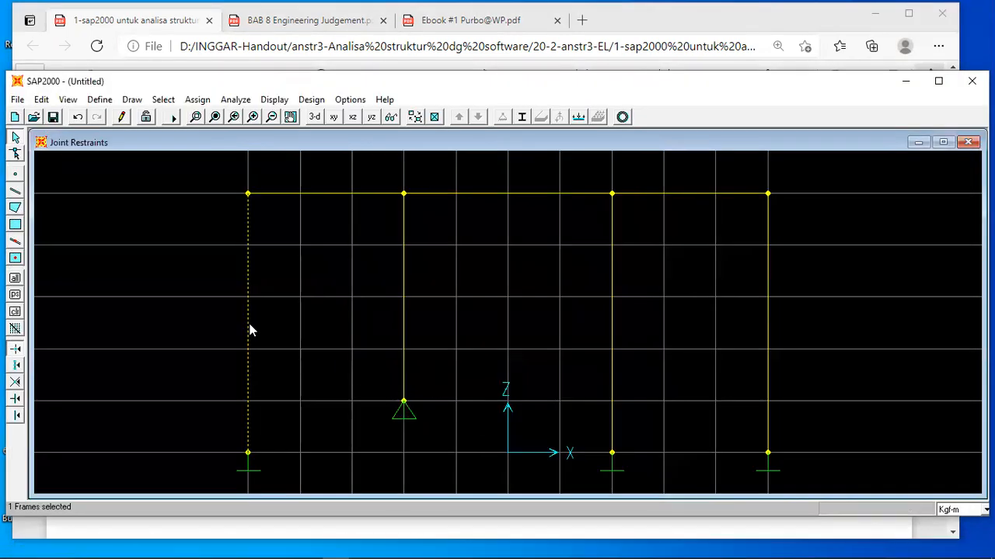
left_click(612, 324)
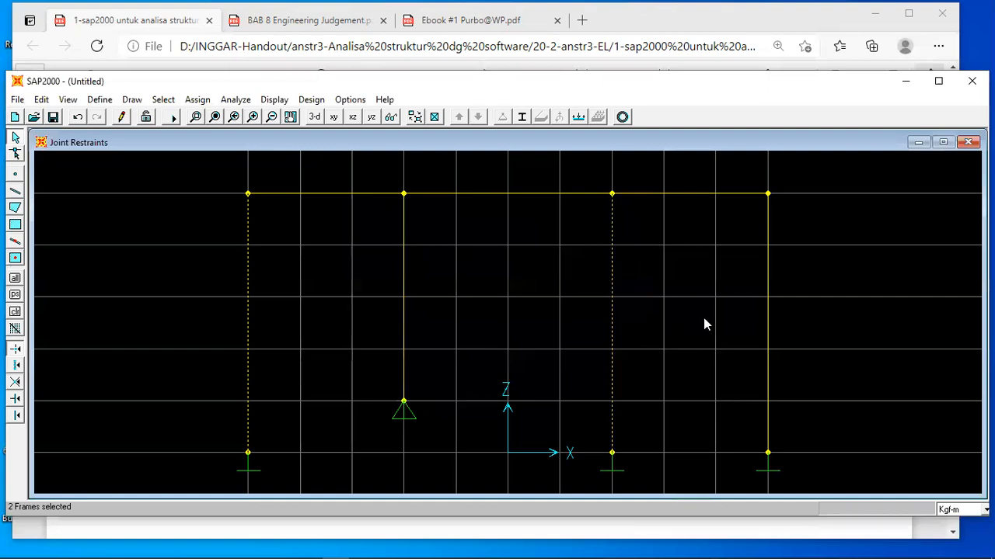
left_click(768, 314)
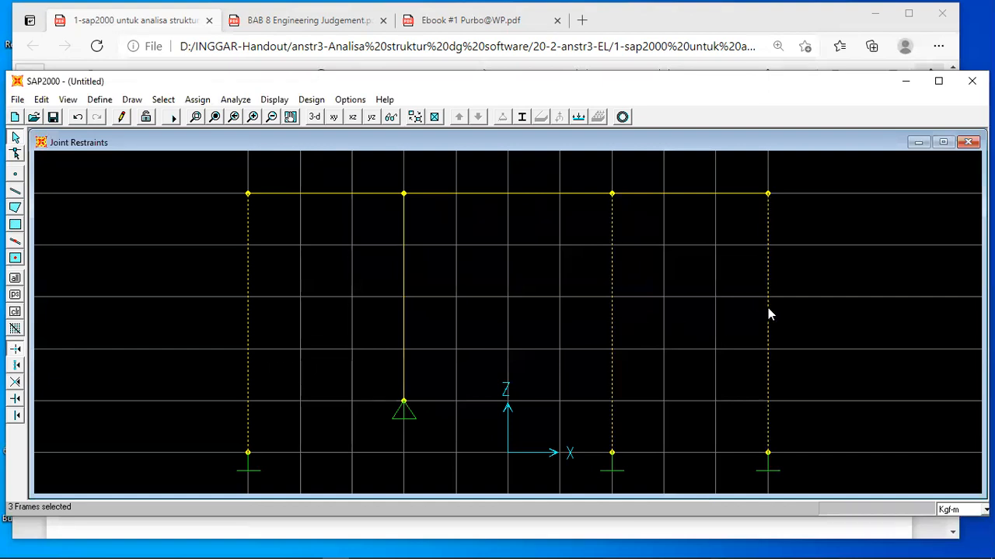
left_click(522, 118)
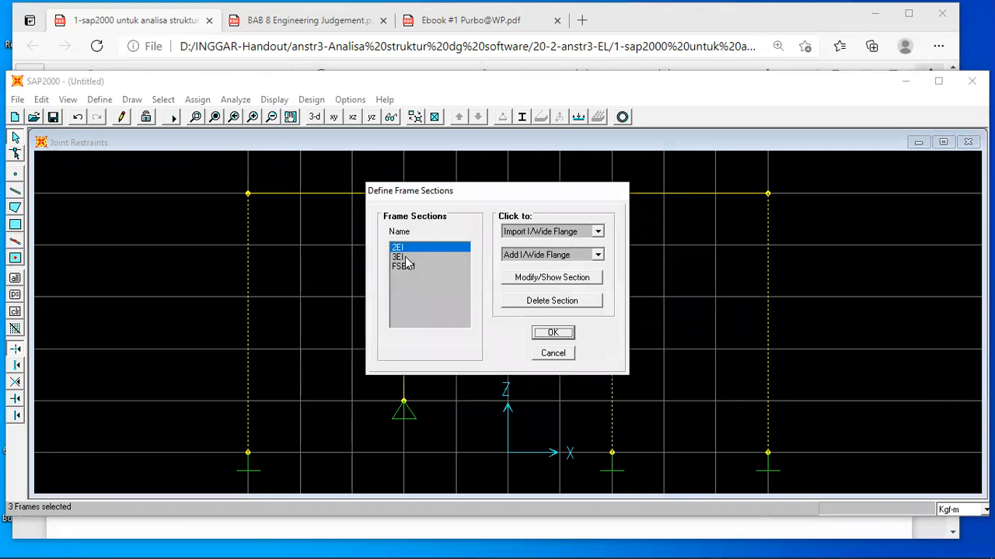
left_click(401, 257)
left_click(539, 333)
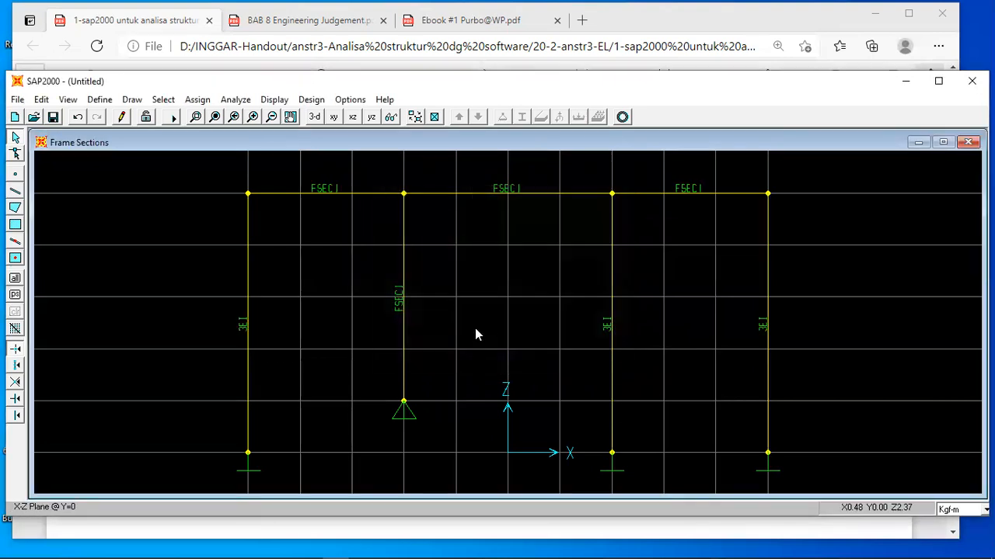
Assign section 2EI to the short column at X=-2 and the three beam segments at Z=5.
left_click(404, 310)
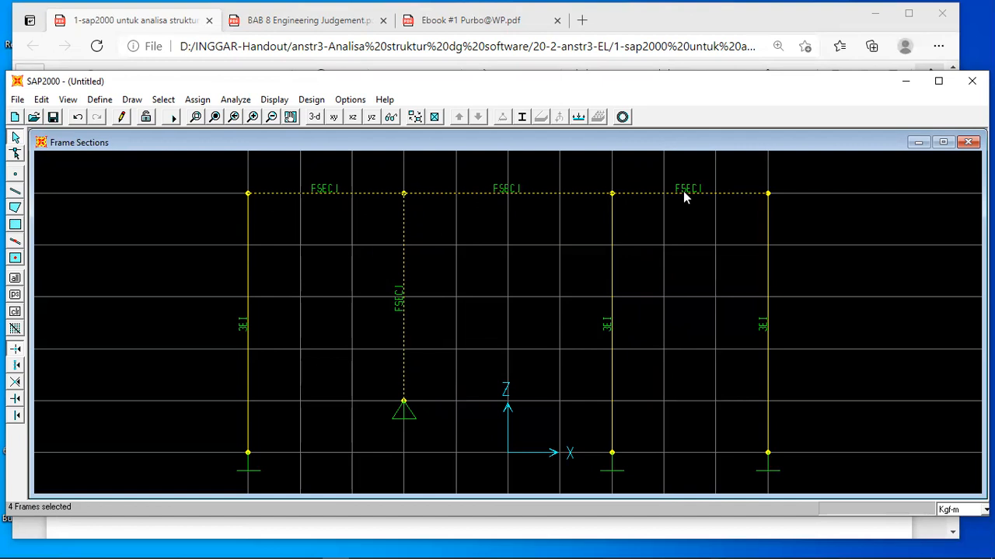
left_click(521, 116)
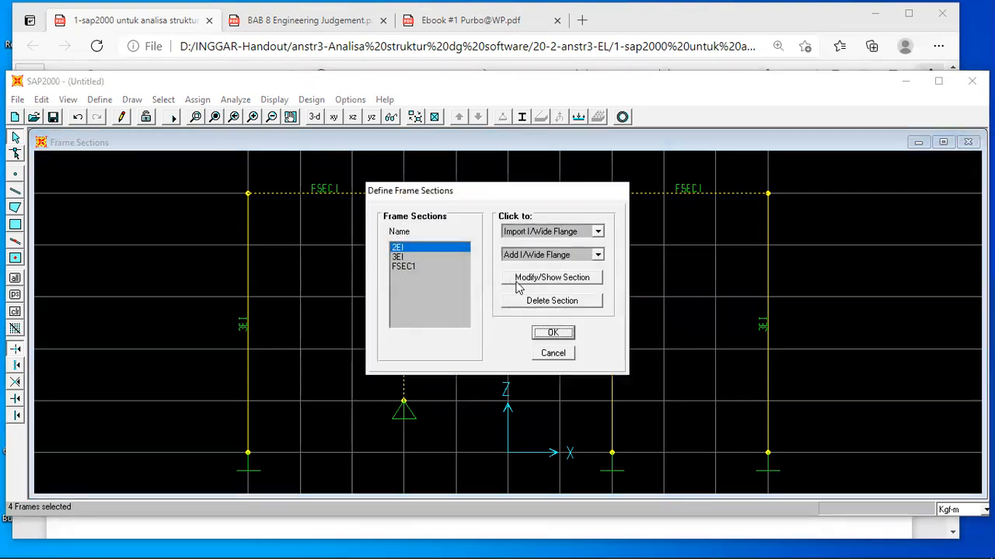
left_click(566, 332)
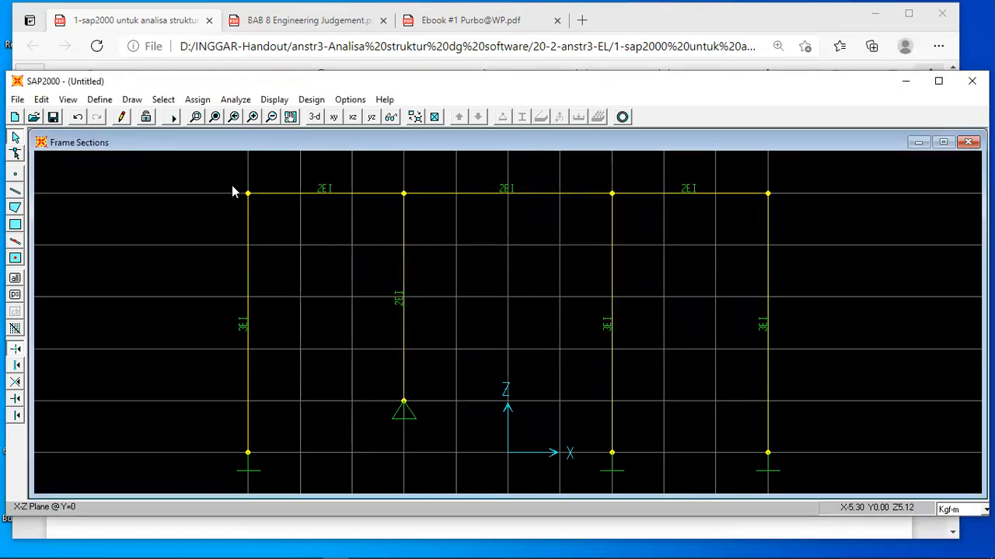
Set material OTHER's mass per unit volume and weight per unit volume to 0 and its modulus of elasticity to 1.
left_click(98, 99)
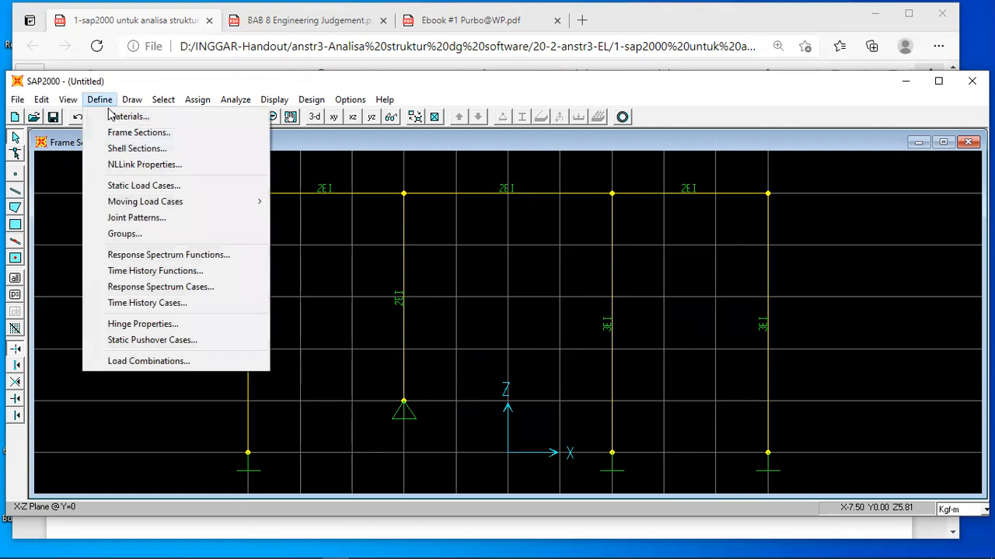
left_click(124, 116)
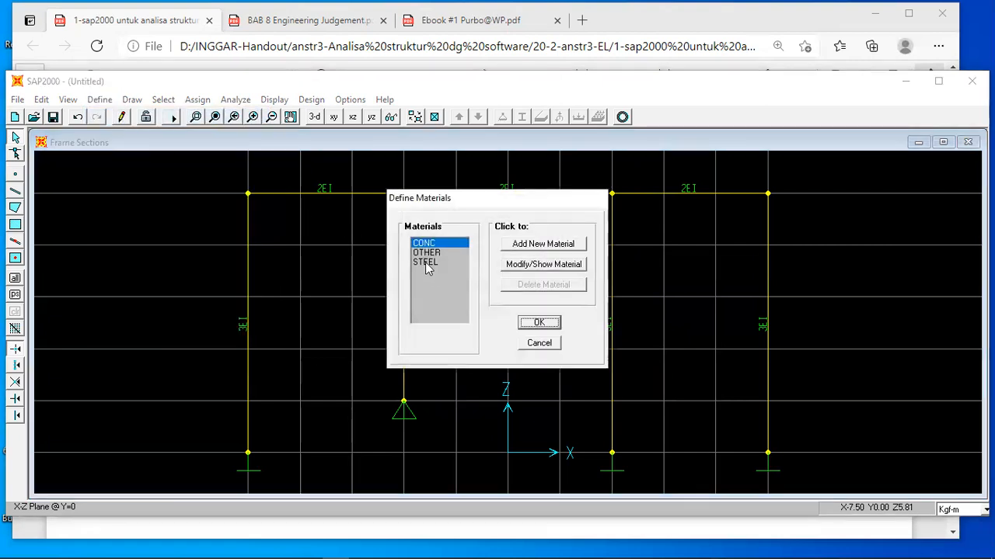
left_click(429, 253)
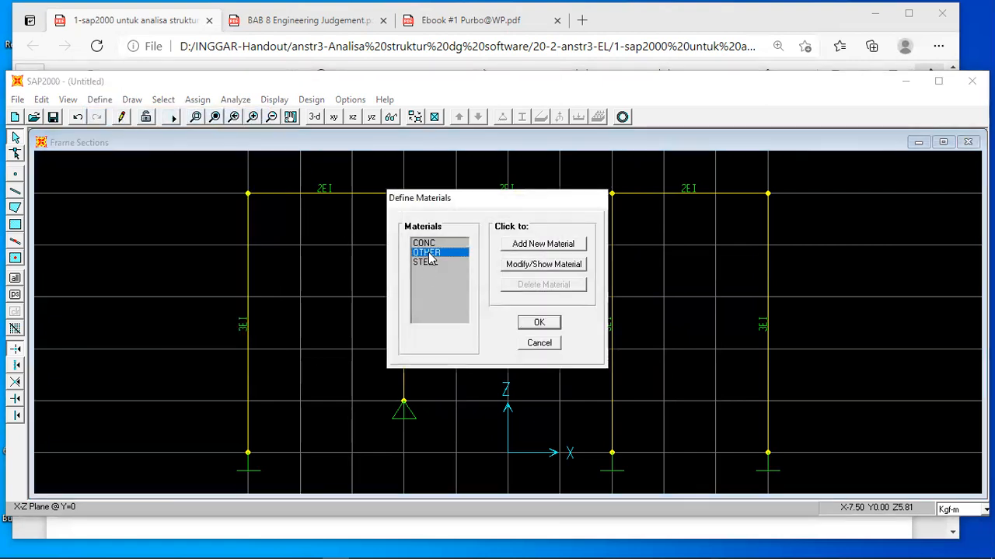
left_click(522, 266)
left_click(472, 273)
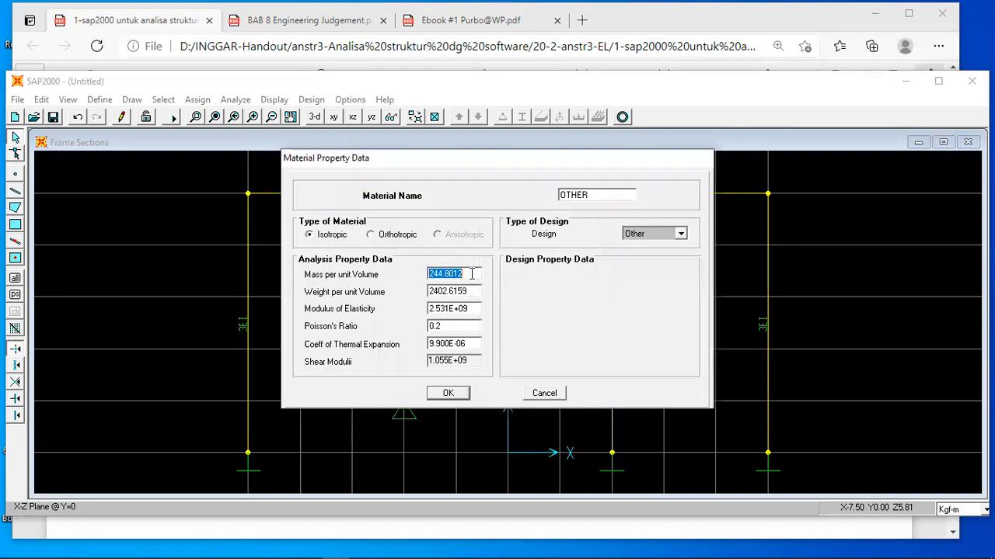
type("0")
left_click(476, 289)
type("0")
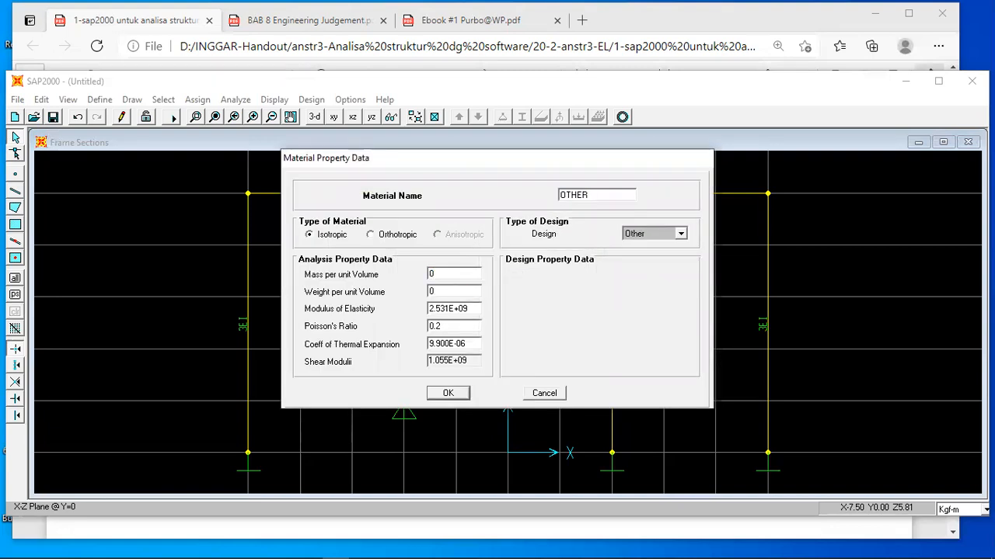
left_click(477, 309)
type("1")
left_click(449, 393)
left_click(539, 322)
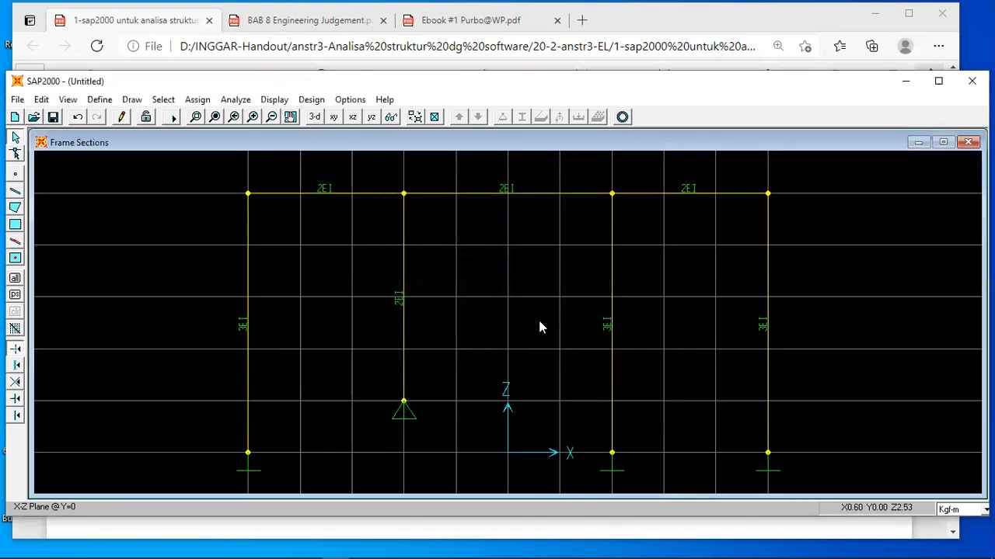
Check the handout's loads and apply a 3000 kgf global X joint force to joint E at X=-5, Z=5 in LOAD1.
left_click(433, 537)
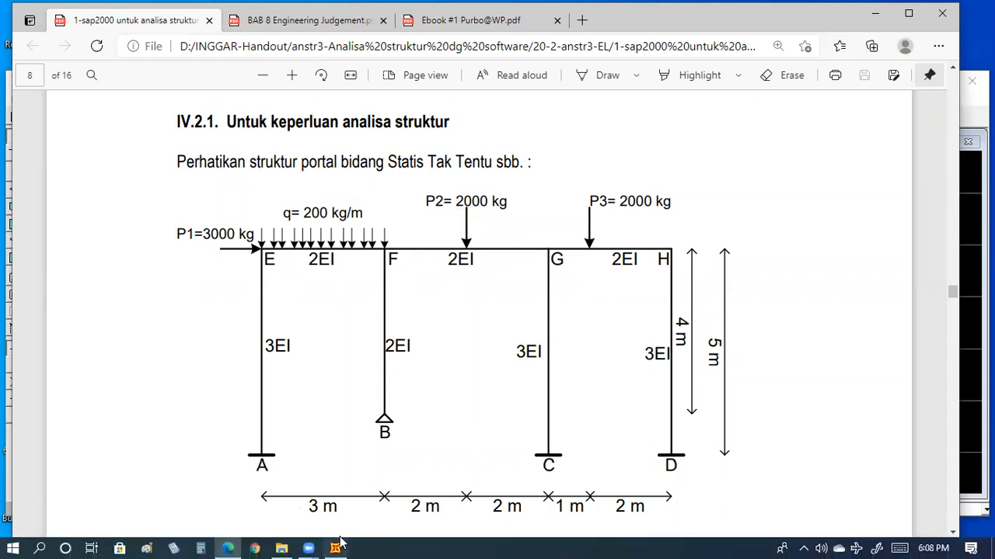
left_click(337, 547)
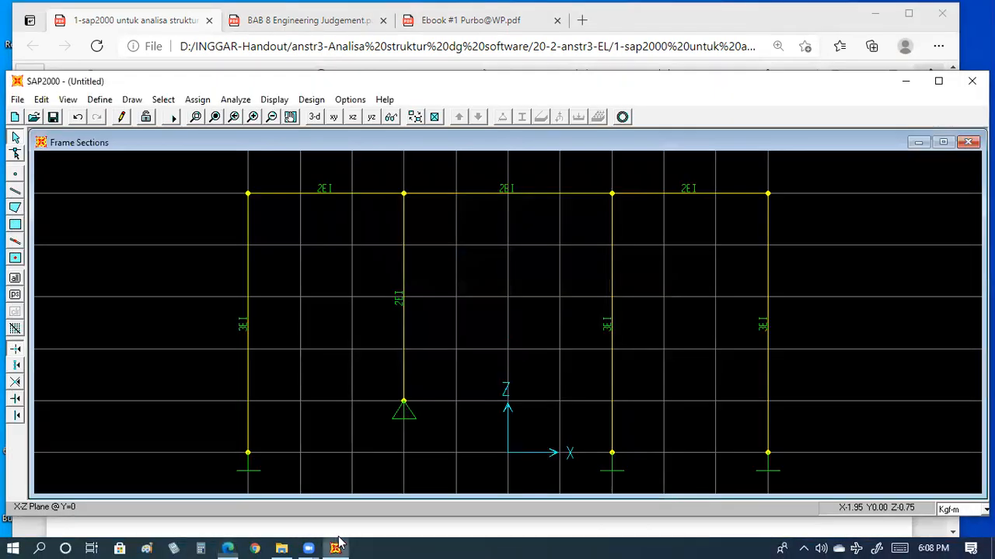
left_click(246, 194)
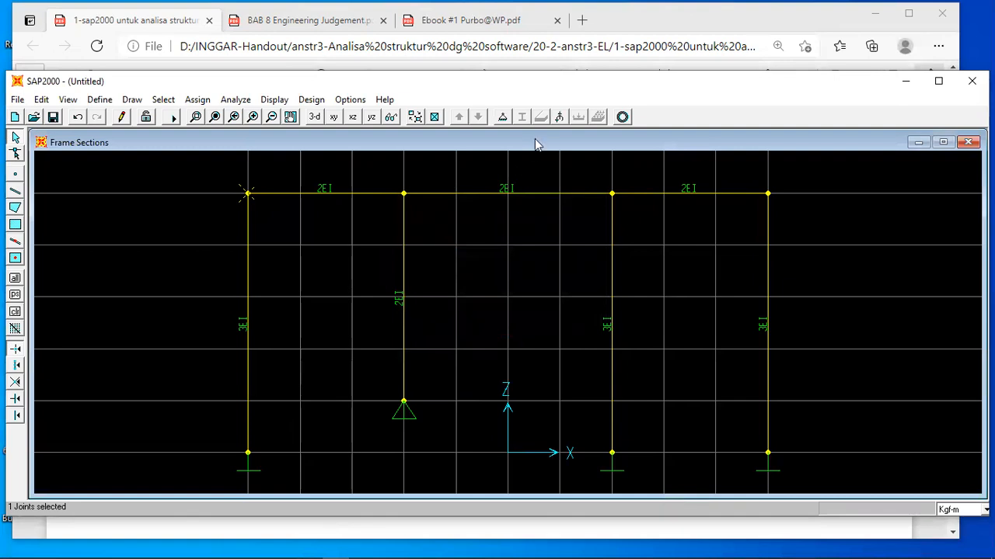
left_click(558, 117)
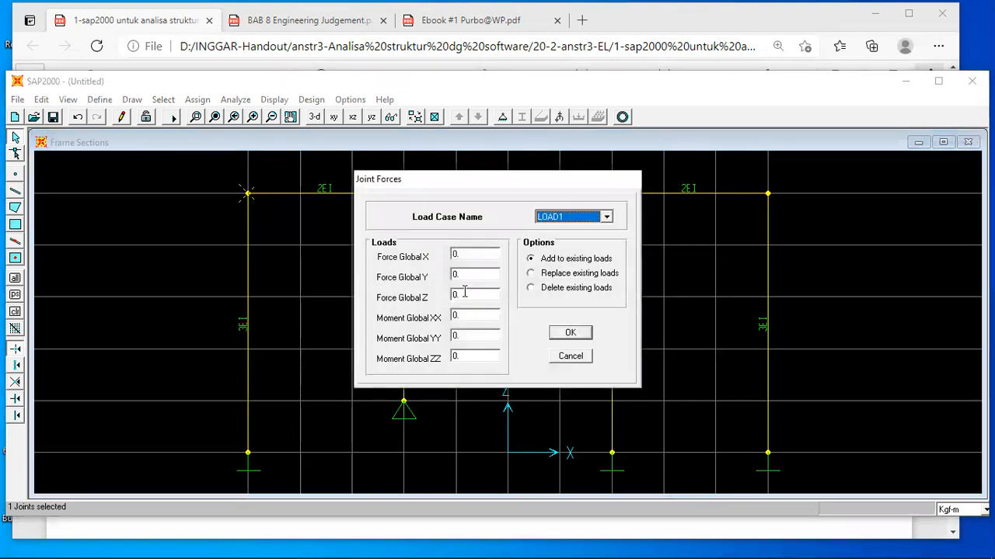
left_click(466, 255)
type("3000")
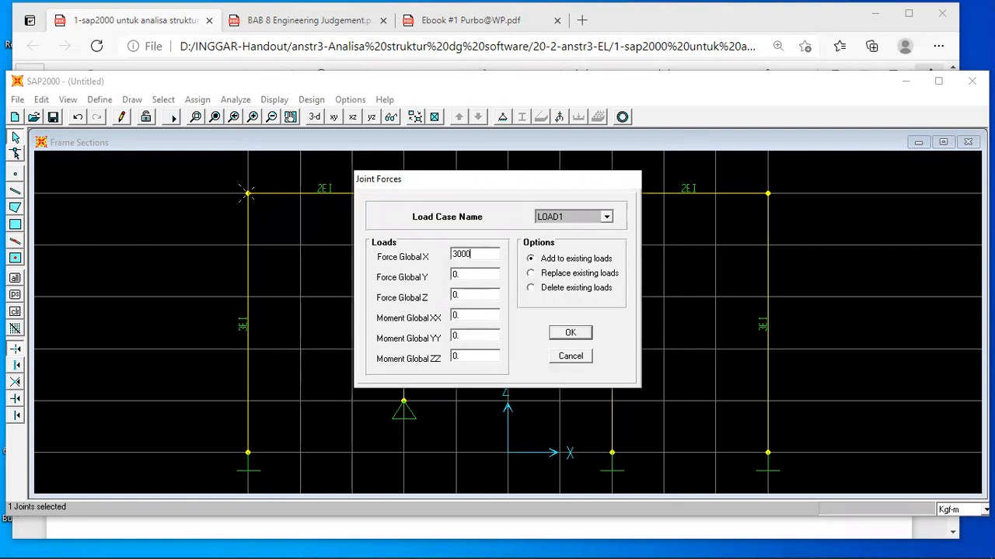
left_click(570, 333)
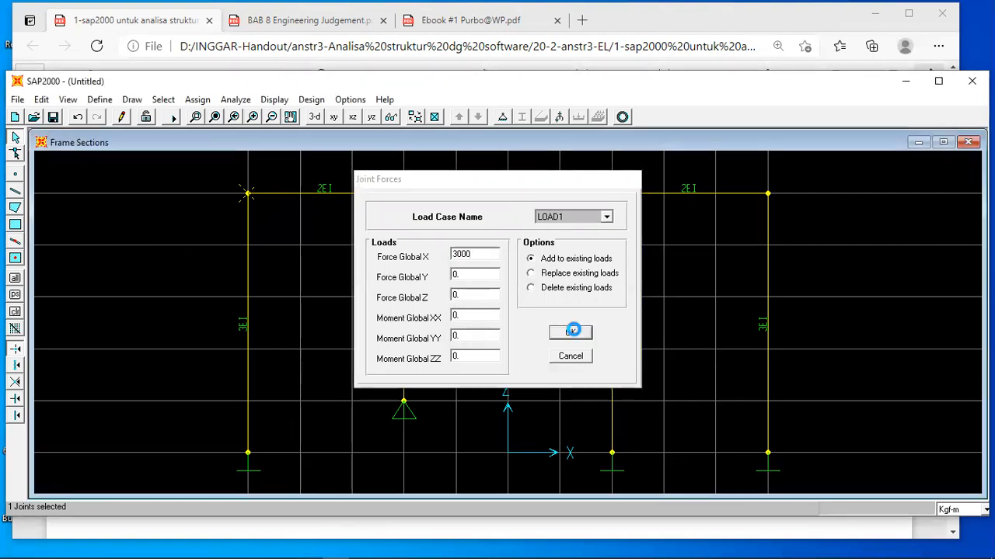
Add a 2000 kgf gravity point load to the middle beam segment at an absolute distance of 2 m from End-I, checking the handout.
left_click(460, 194)
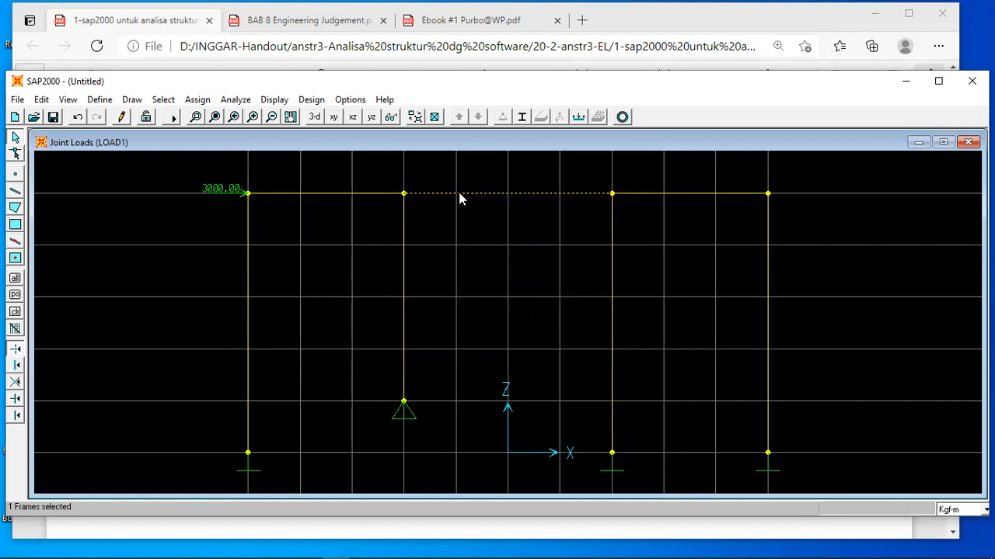
left_click(578, 117)
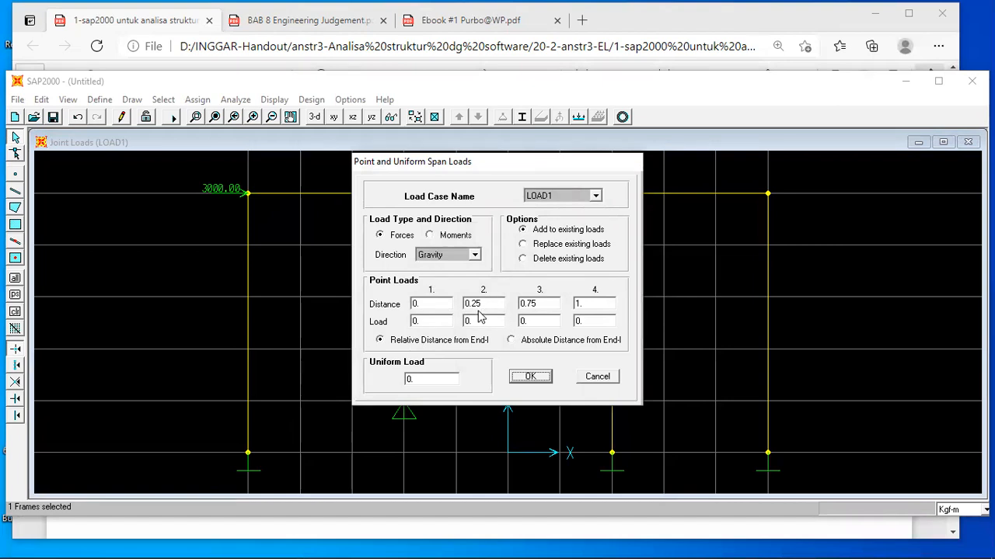
left_click(512, 342)
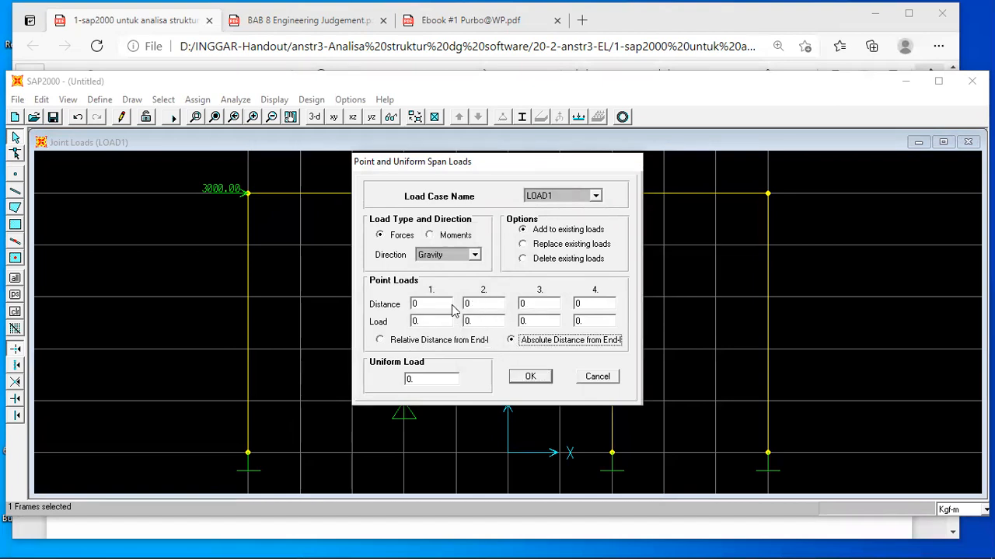
double_click(425, 304)
left_click(468, 535)
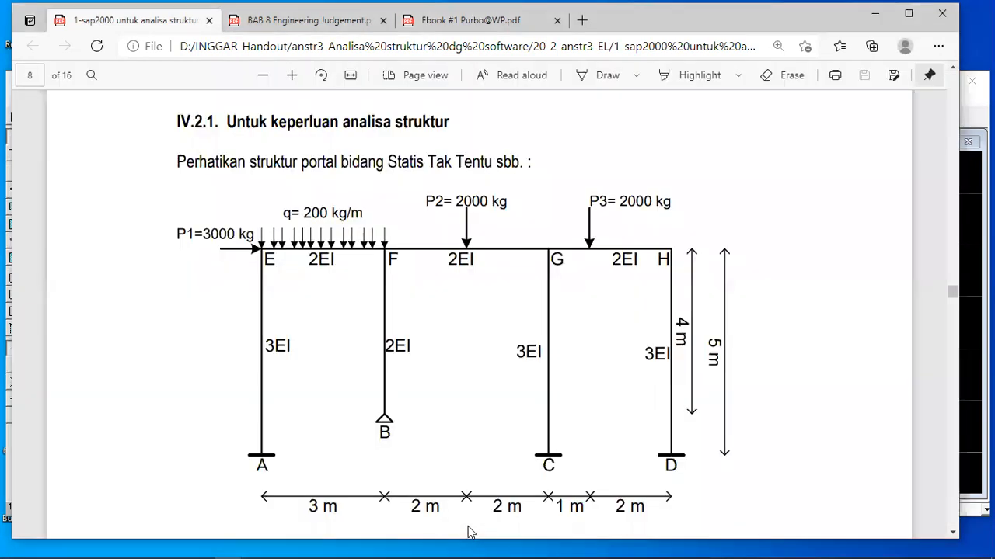
left_click(335, 549)
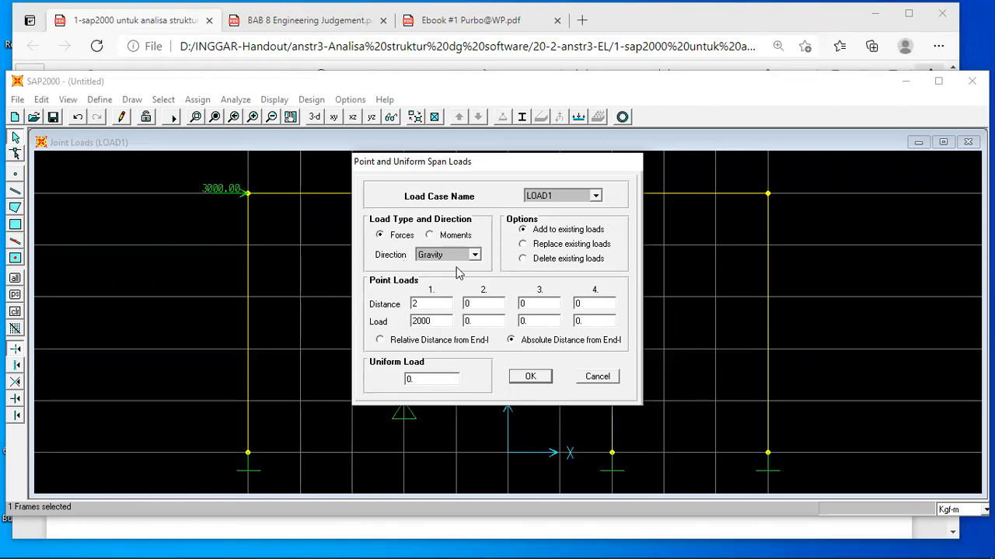
left_click(533, 377)
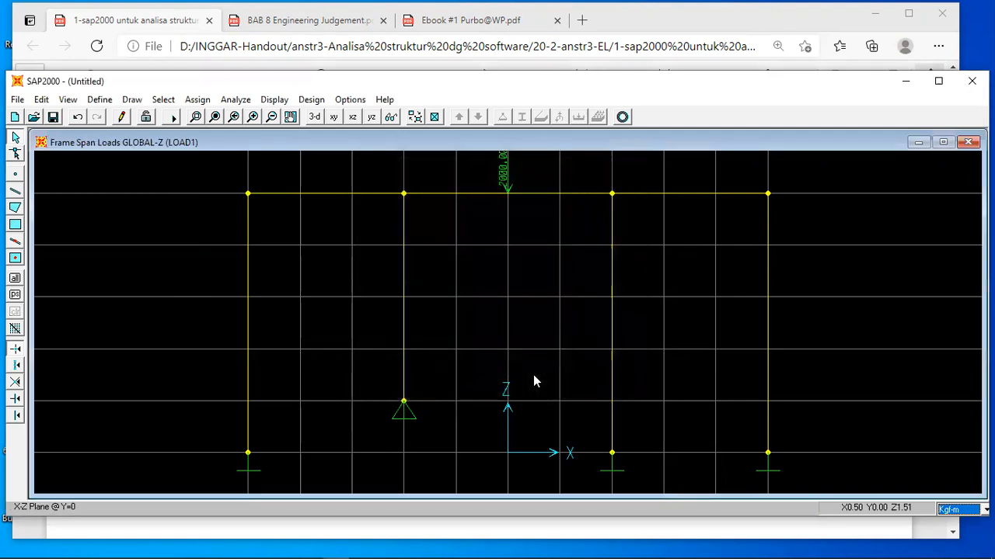
Check P3 in the handout and add a 2000 kgf gravity point load to beam segment GH at 1 m absolute distance from End-I.
left_click(678, 193)
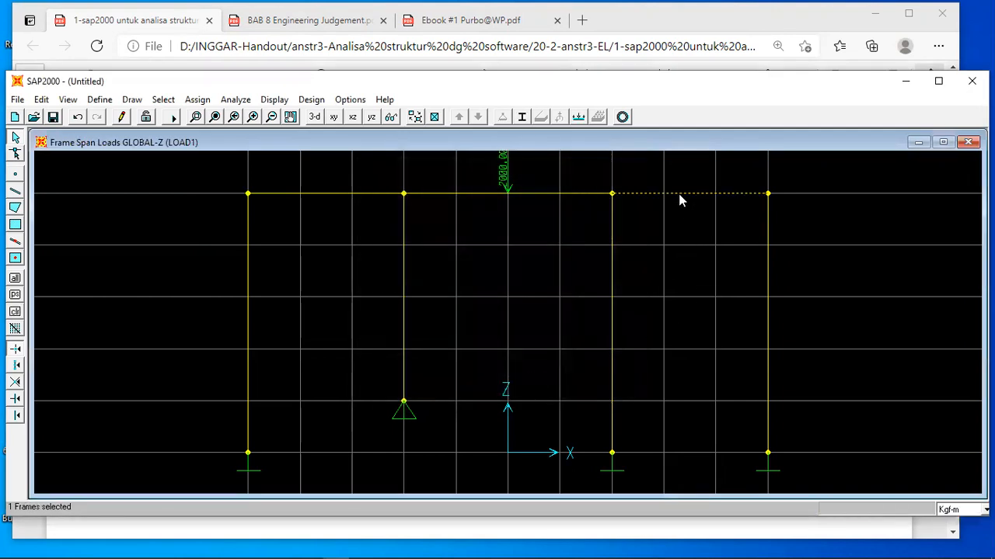
mouse_move(362, 544)
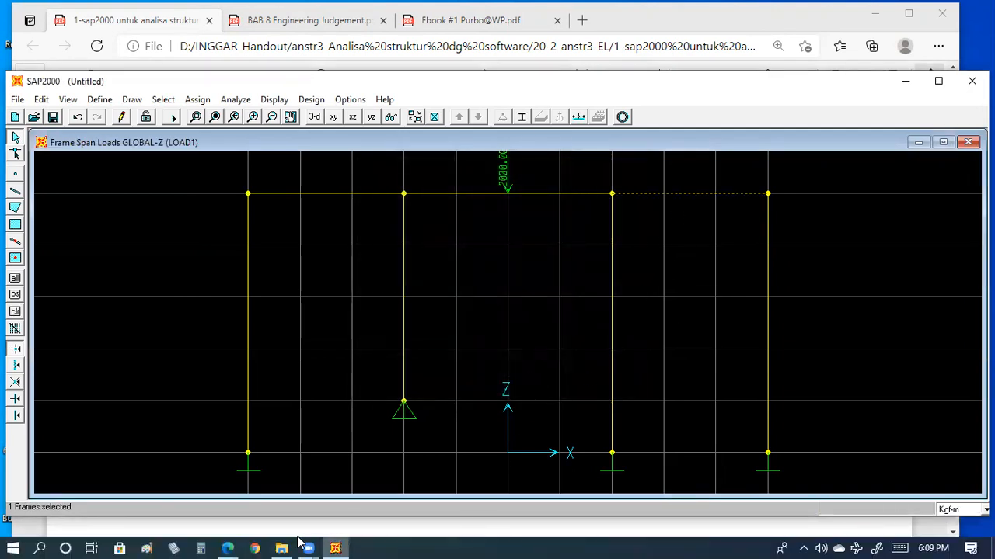
left_click(336, 544)
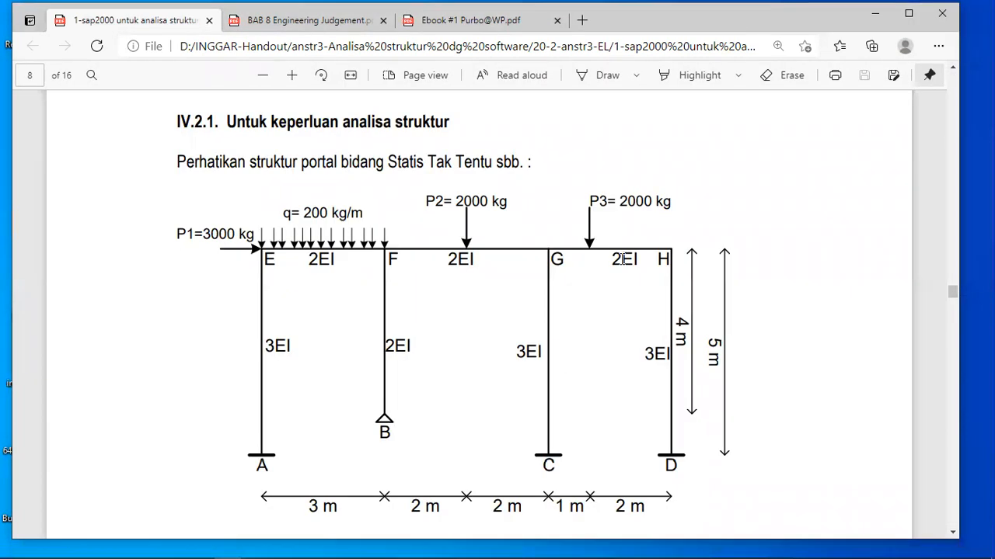
mouse_move(298, 541)
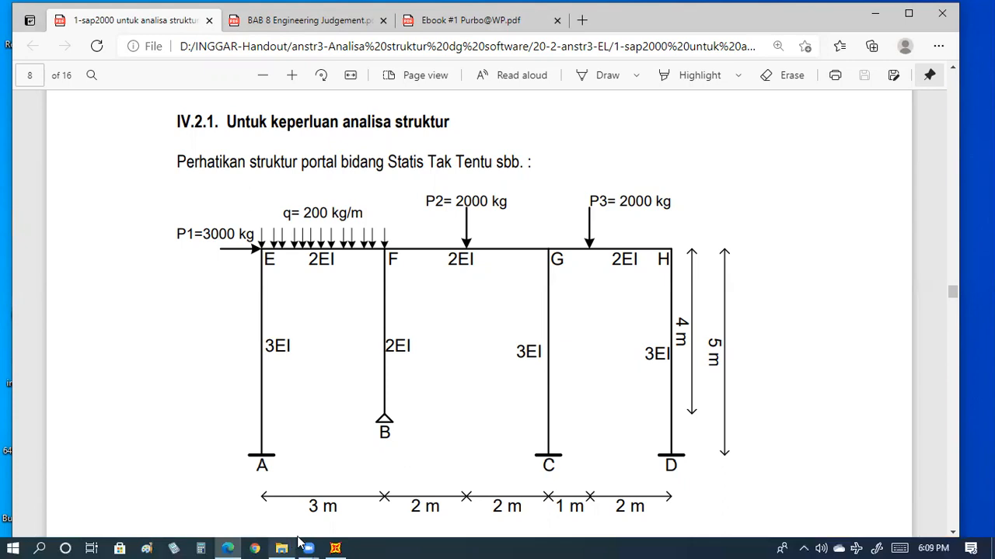
left_click(336, 548)
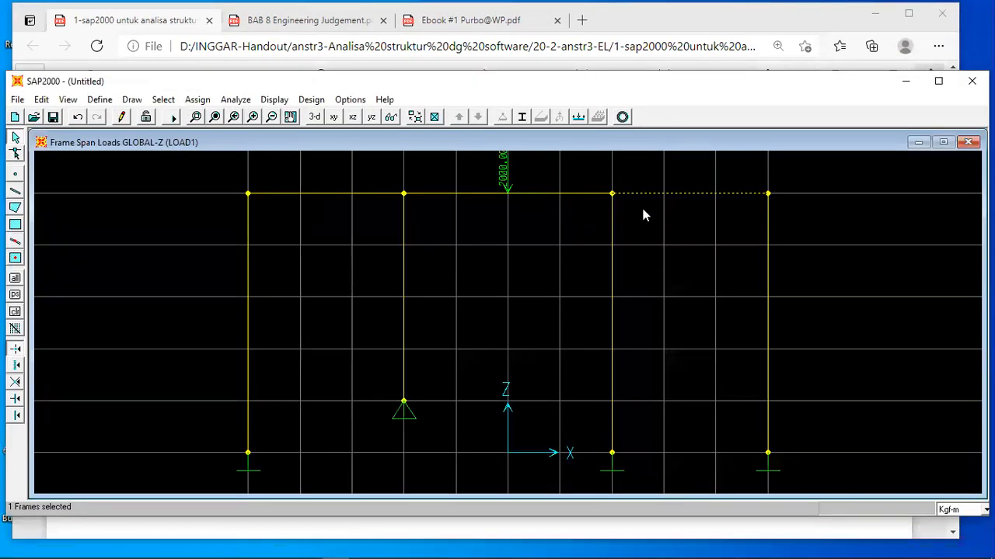
left_click(578, 117)
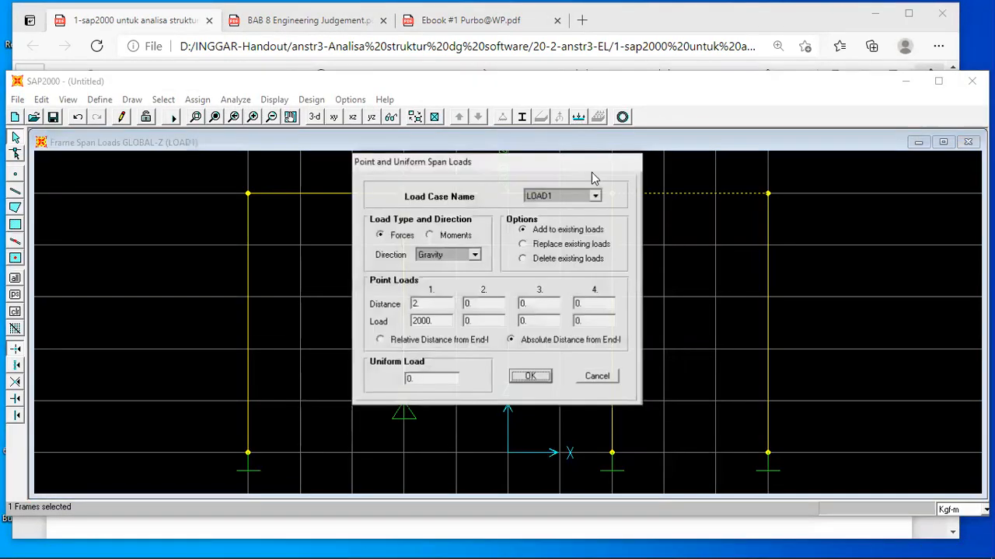
double_click(426, 303)
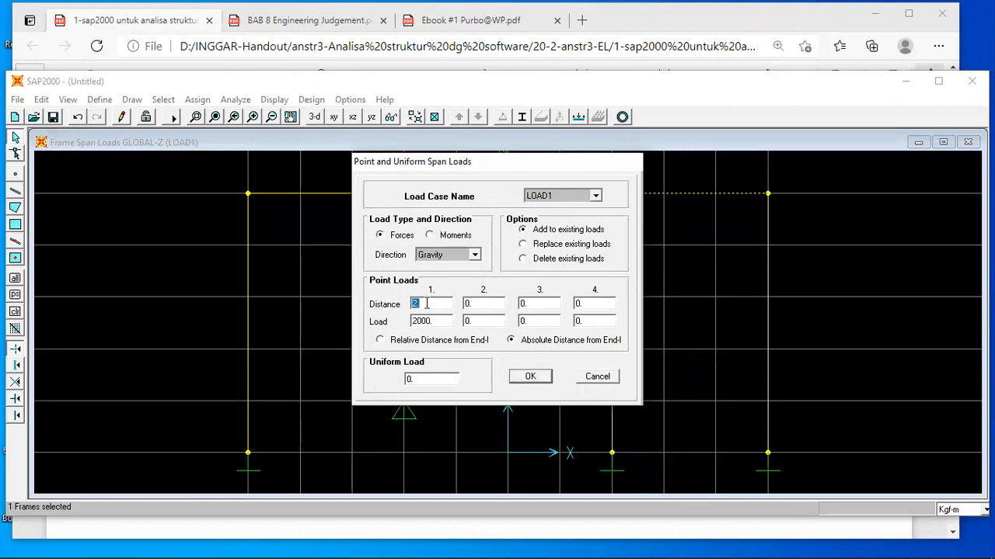
left_click(533, 378)
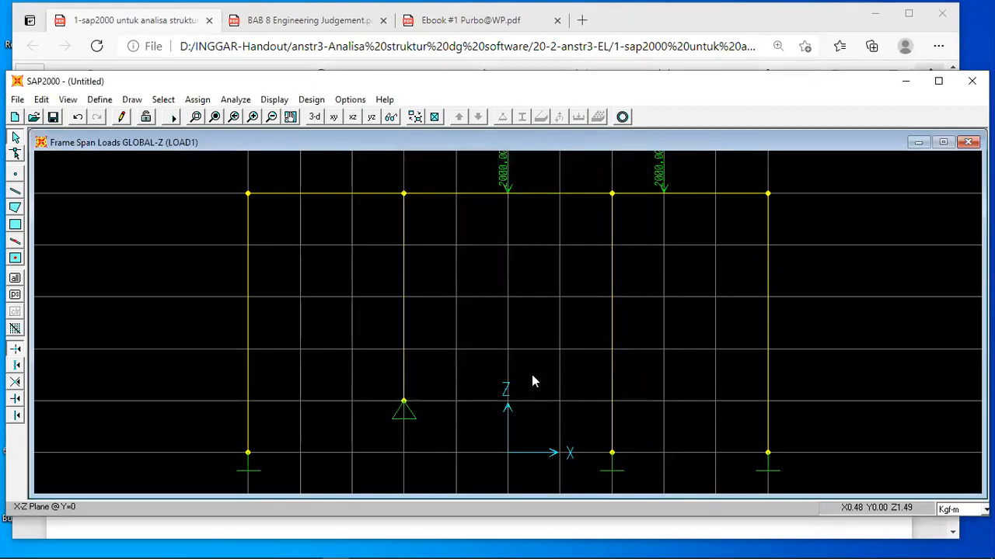
Check the handout's distributed load and add a 200 kgf/m uniform gravity load to beam segment EF, with the point load set to 0.
left_click(480, 535)
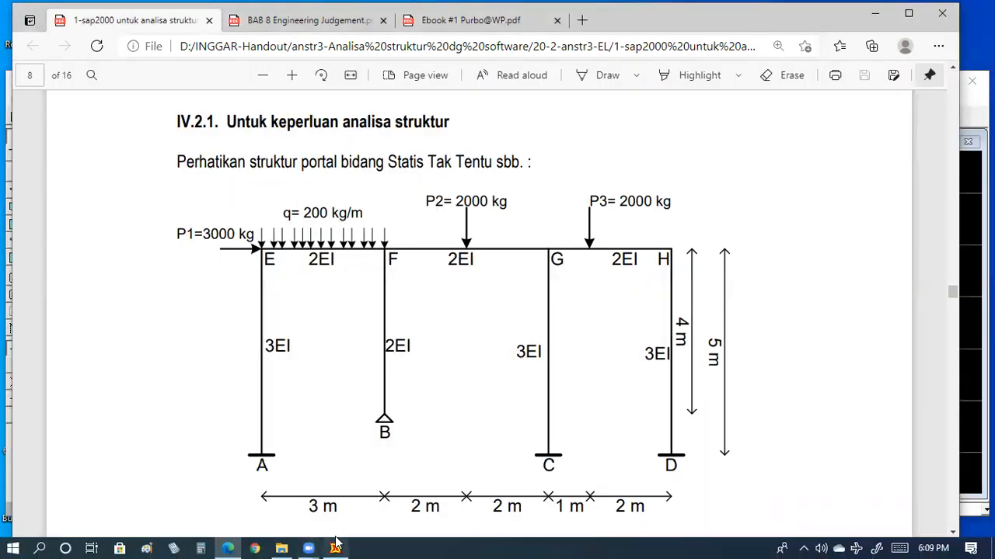
left_click(335, 544)
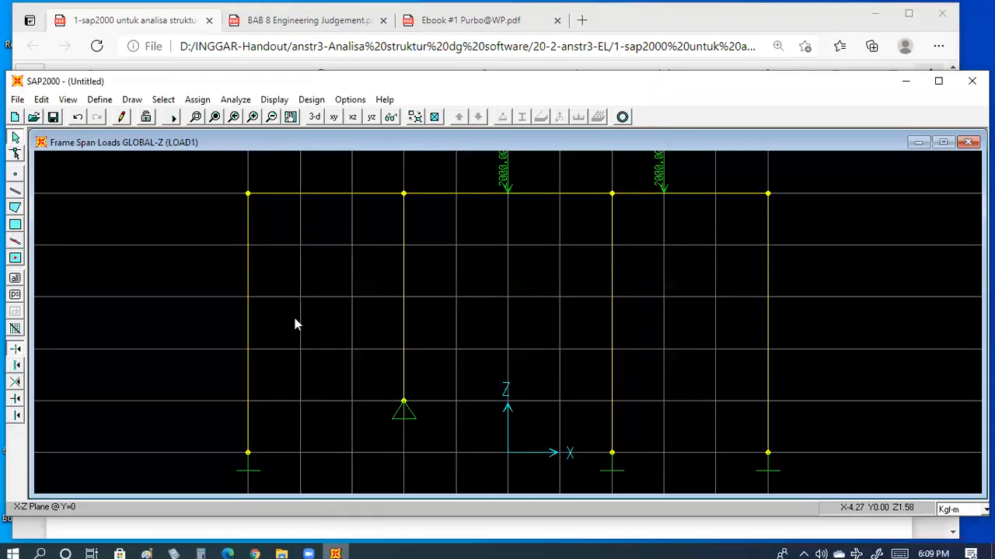
left_click(324, 193)
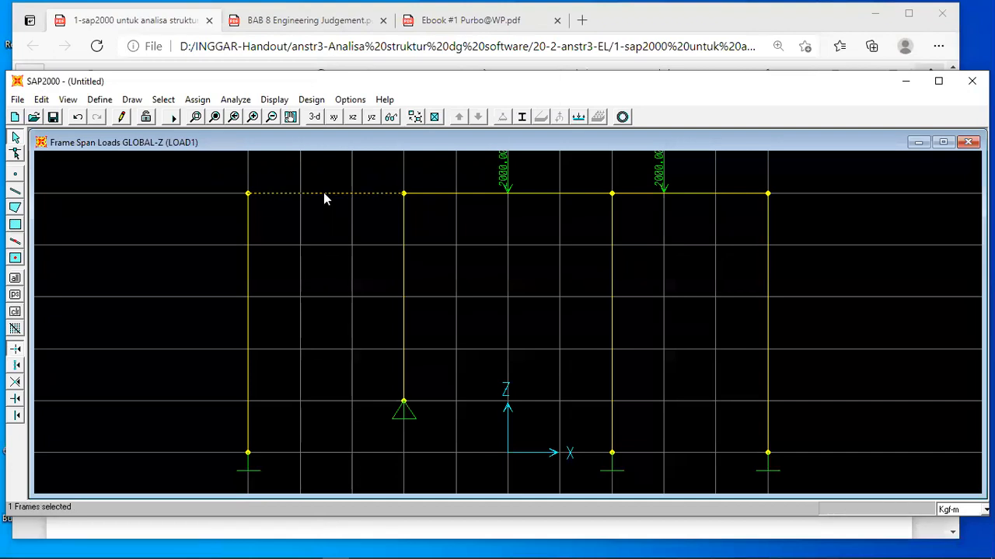
left_click(578, 117)
double_click(412, 379)
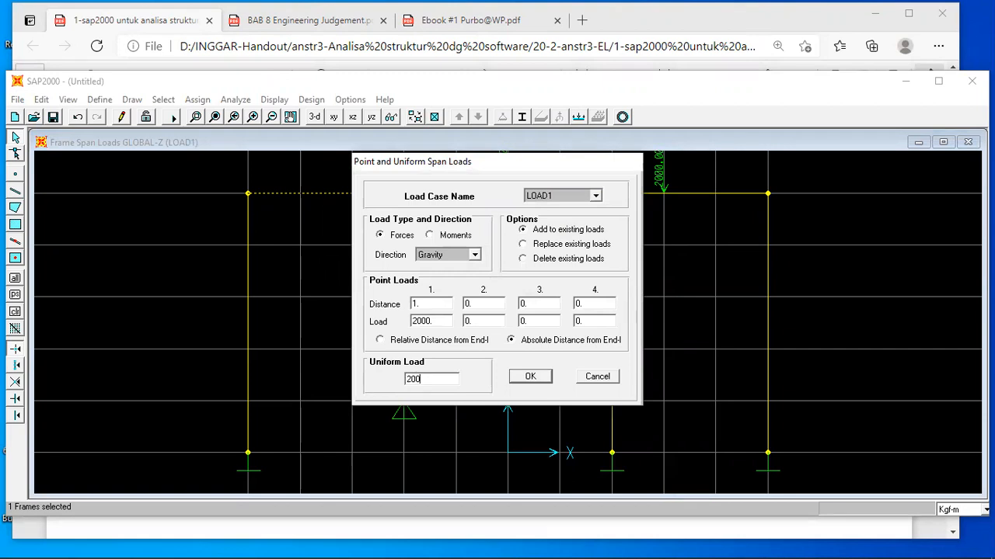
double_click(436, 324)
type("0")
left_click(530, 378)
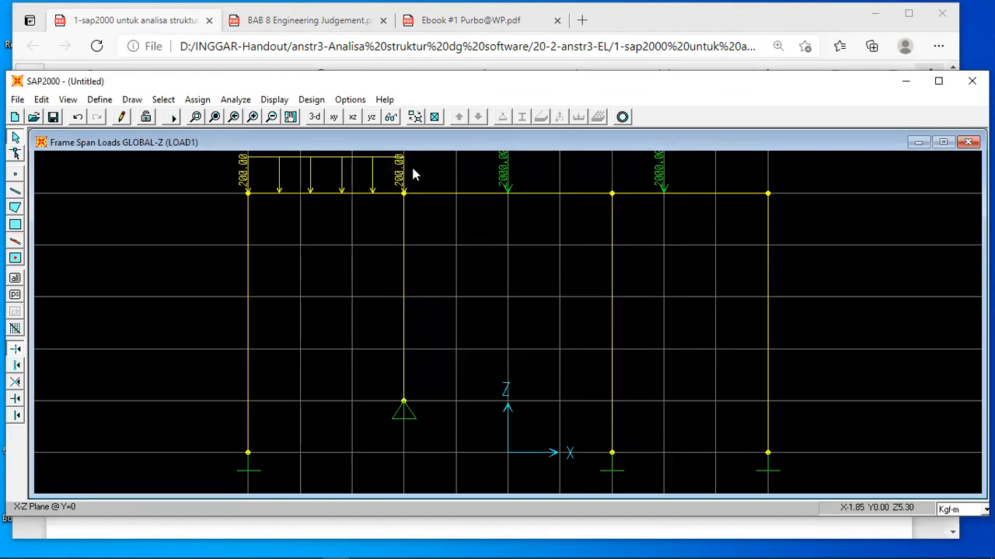
Display LOAD1's frame span forces together with the joint loads and their loading values.
left_click(275, 100)
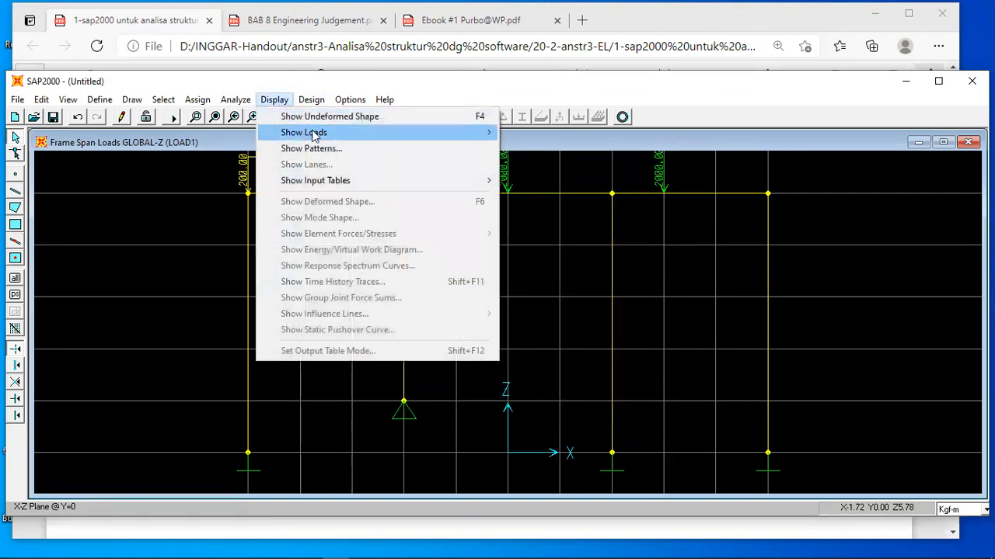
mouse_move(474, 138)
left_click(536, 149)
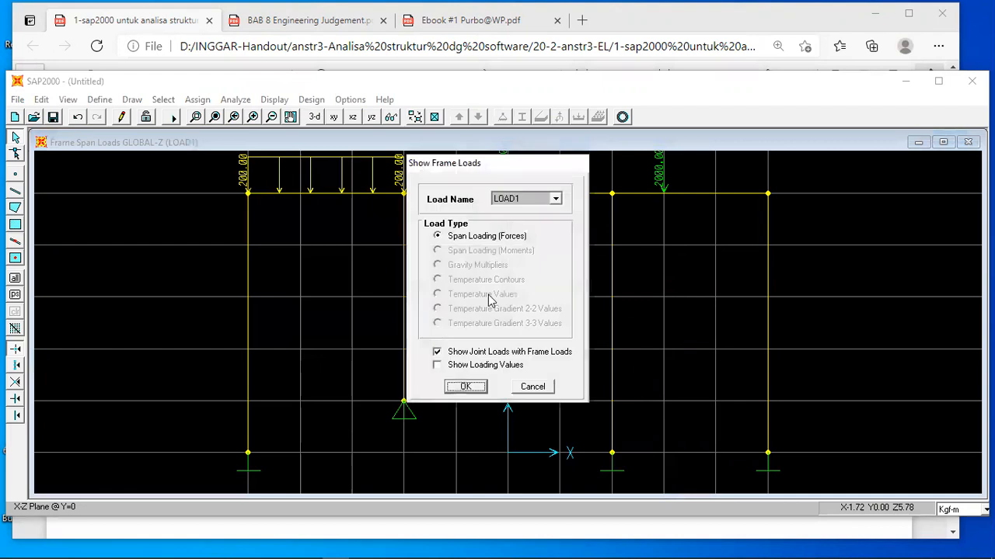
left_click(437, 365)
left_click(464, 385)
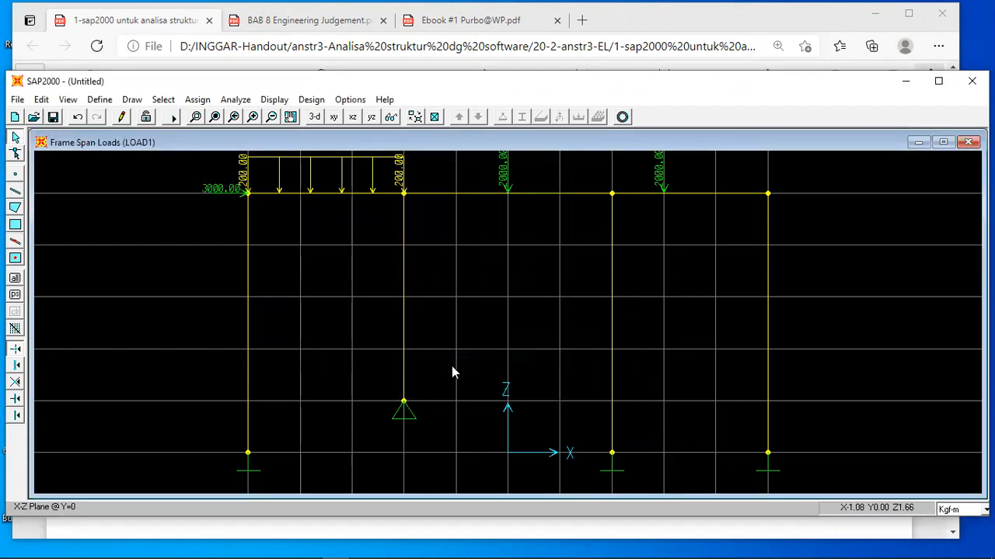
Inspect the frame information of column AE and beam segment EF.
right_click(247, 314)
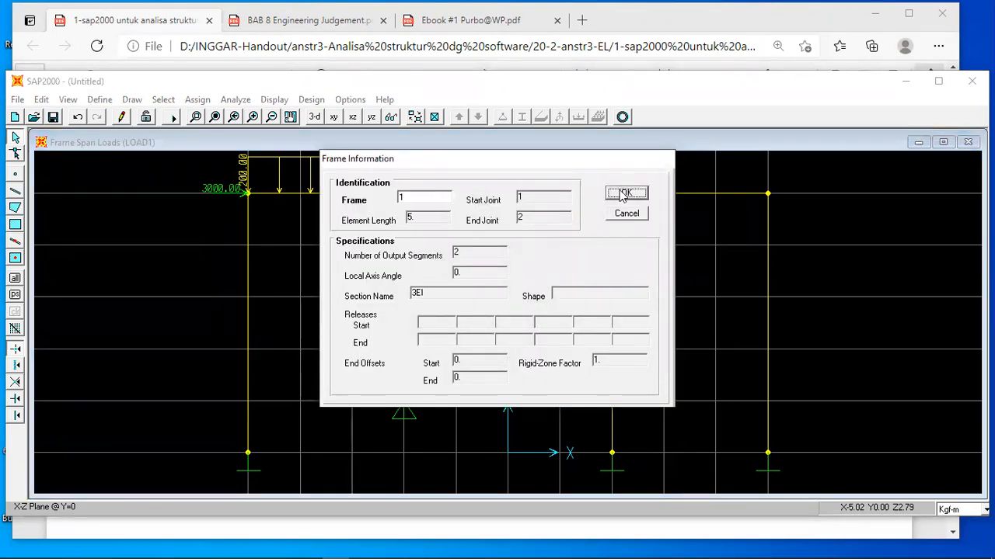
left_click(626, 193)
right_click(325, 199)
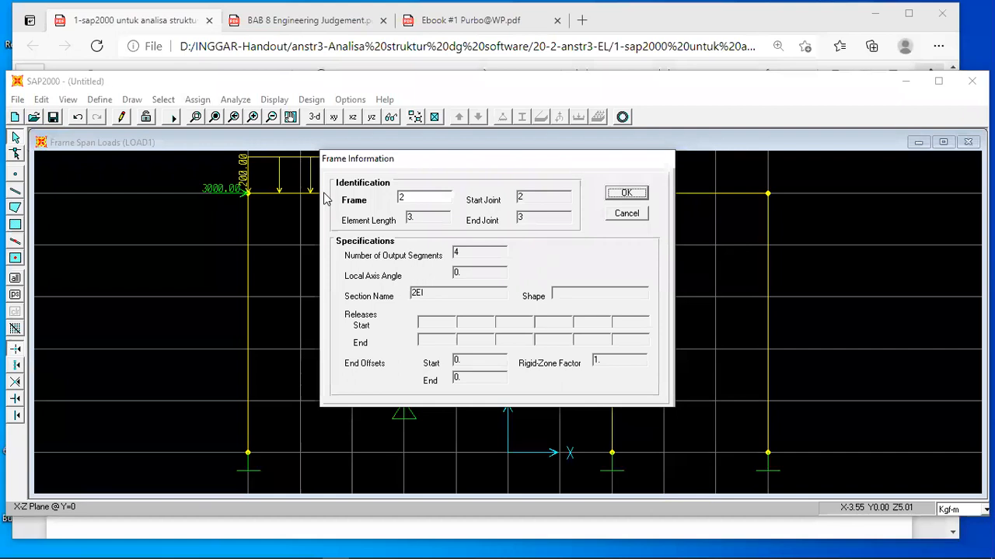
left_click(618, 195)
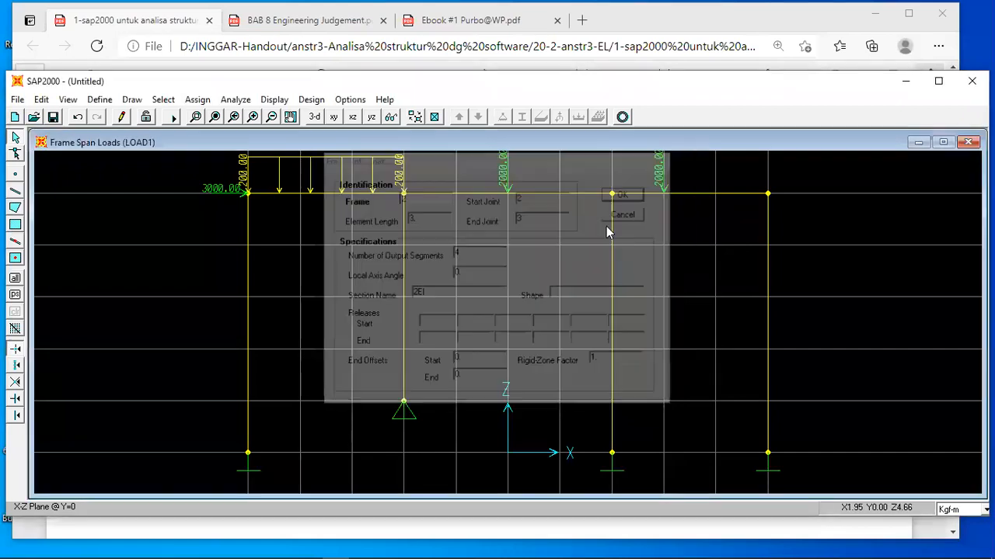
Review the handout from the frame sketch through the load input to the joint reactions, and return to SAP2000.
left_click(435, 544)
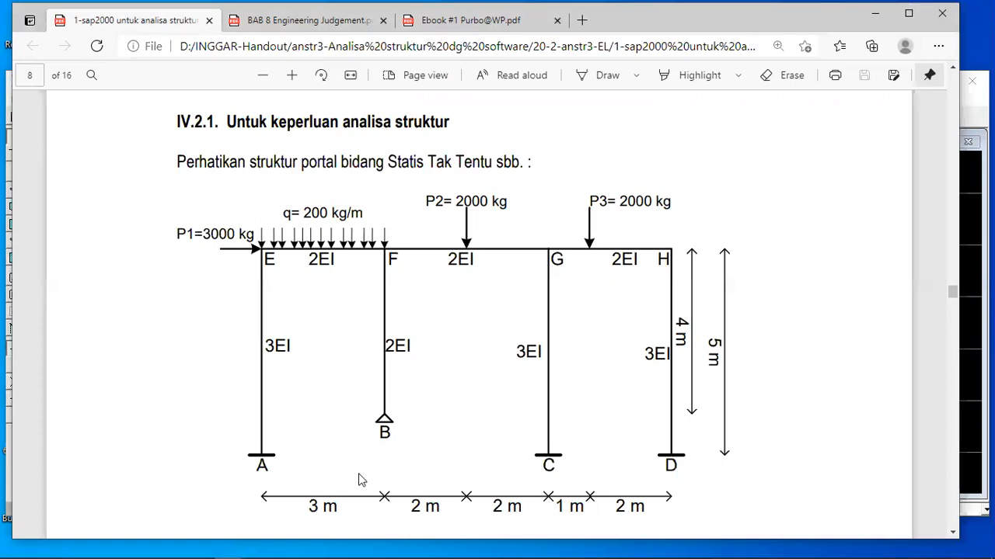
scroll(358, 473, "down", 10)
scroll(358, 473, "down", 5)
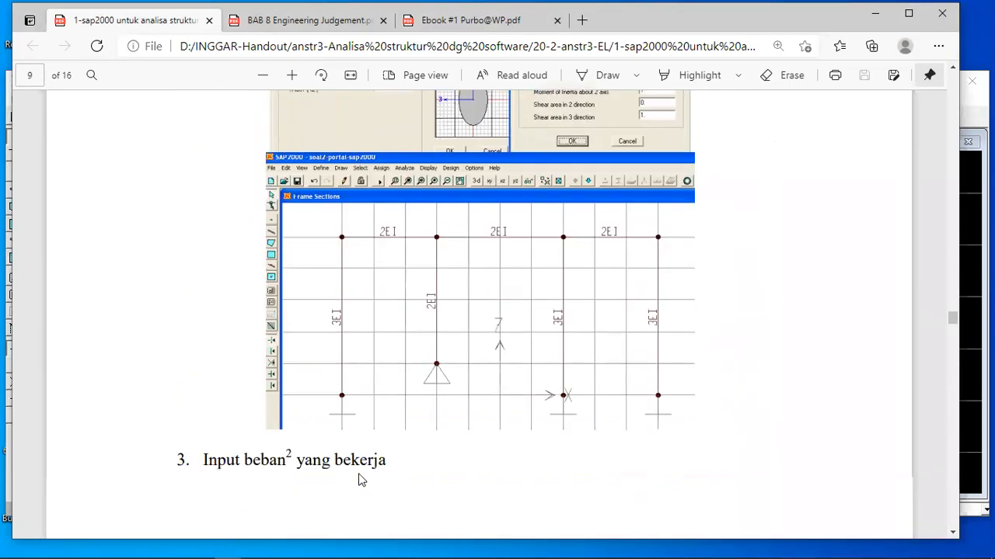
scroll(359, 474, "down", 10)
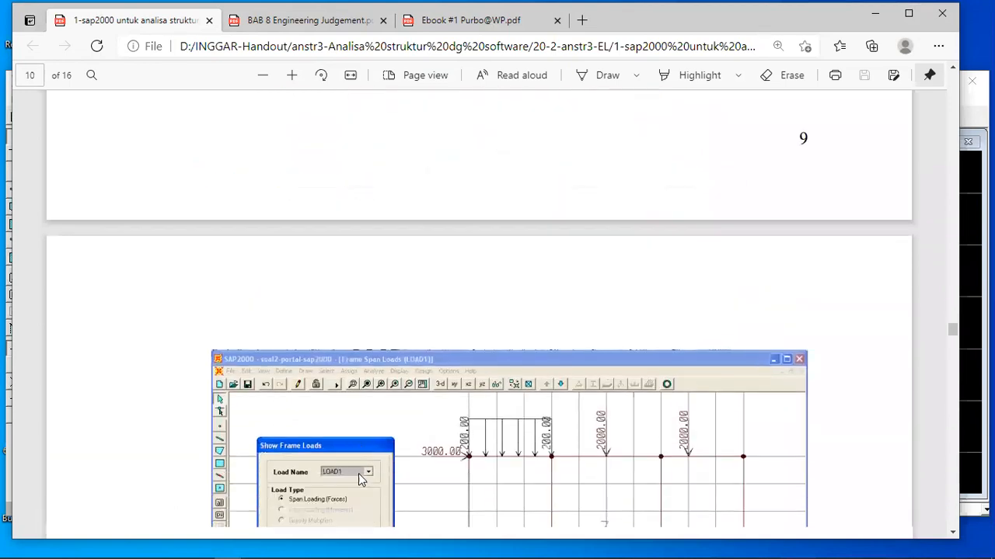
scroll(358, 474, "down", 6)
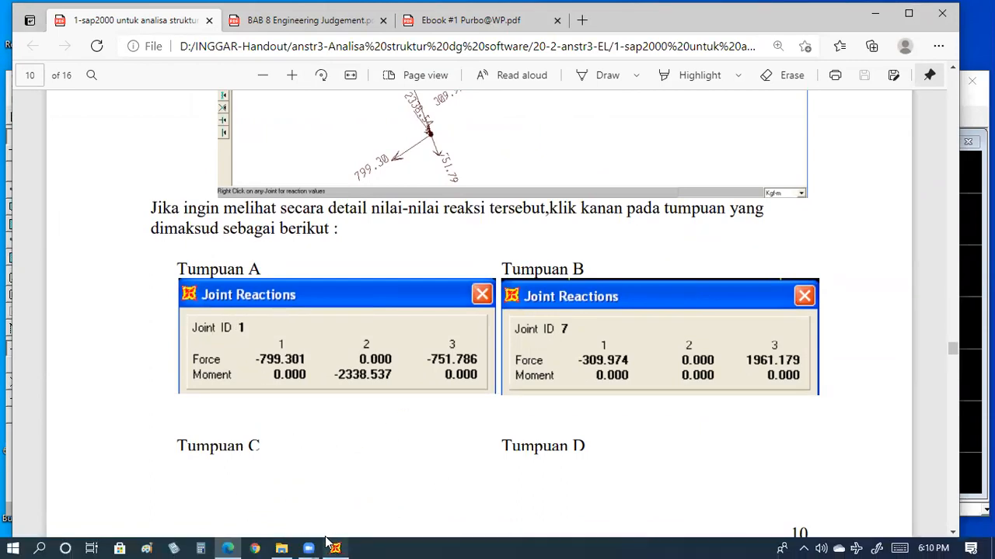
left_click(334, 548)
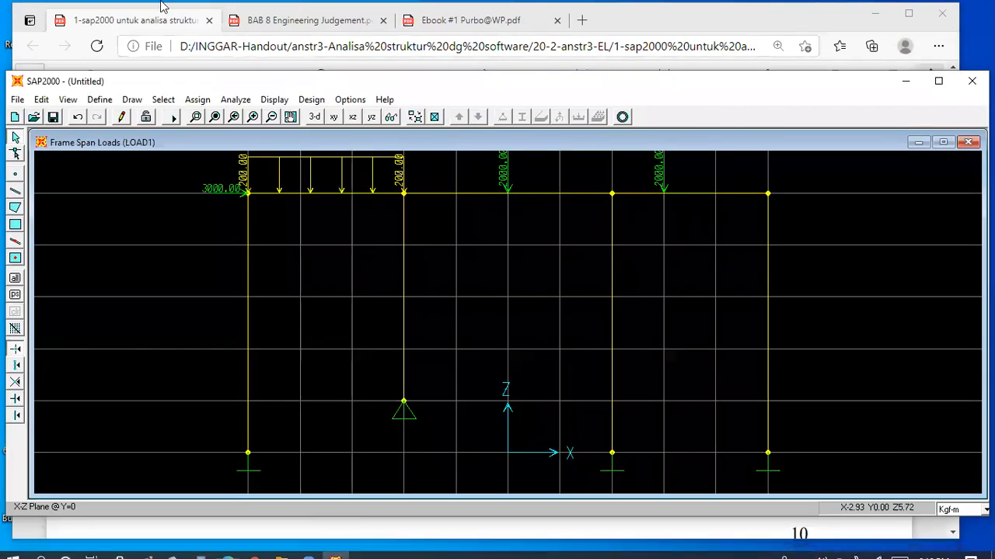
Set the analysis degrees of freedom to Plane Frame in the XZ plane.
left_click(236, 99)
left_click(266, 115)
left_click(477, 264)
left_click(555, 159)
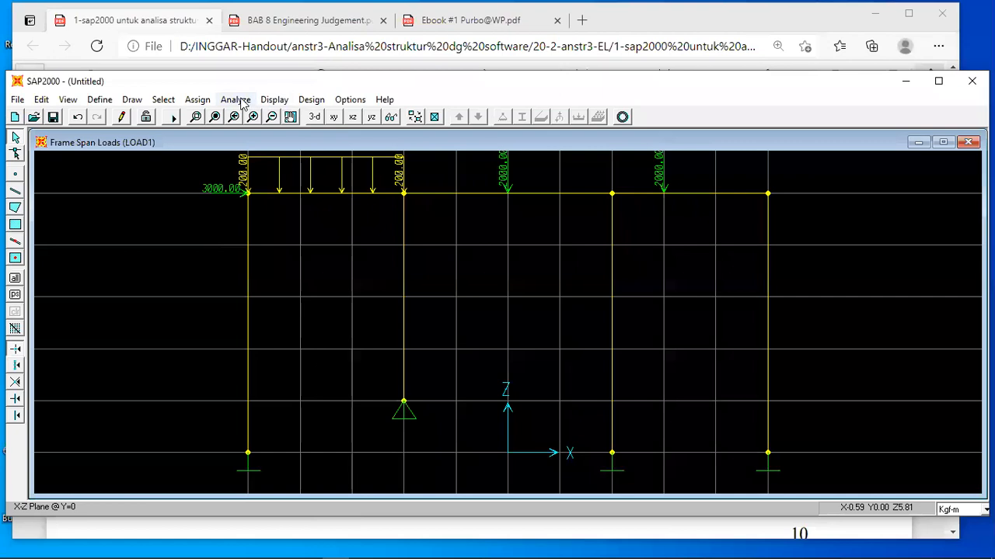
left_click(239, 100)
left_click(243, 130)
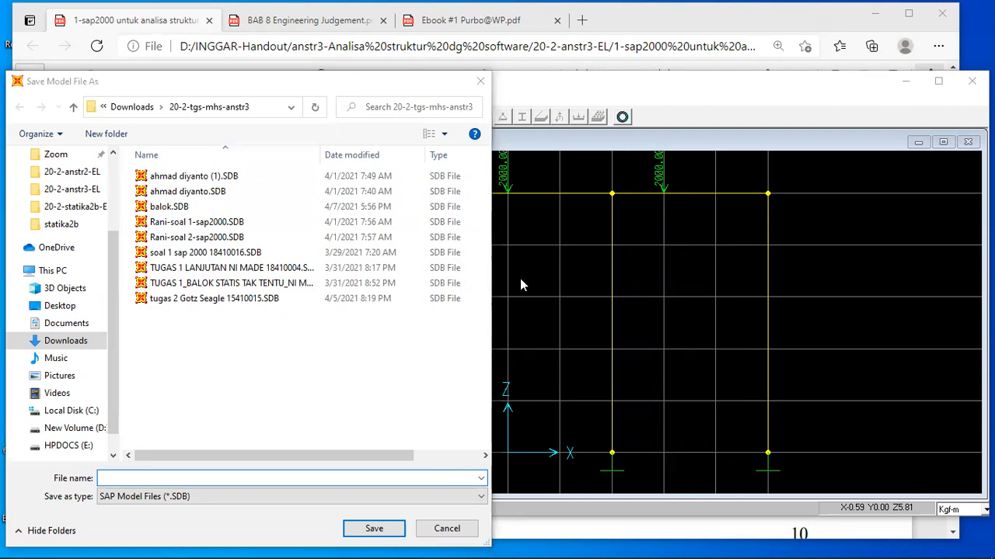
left_click(447, 529)
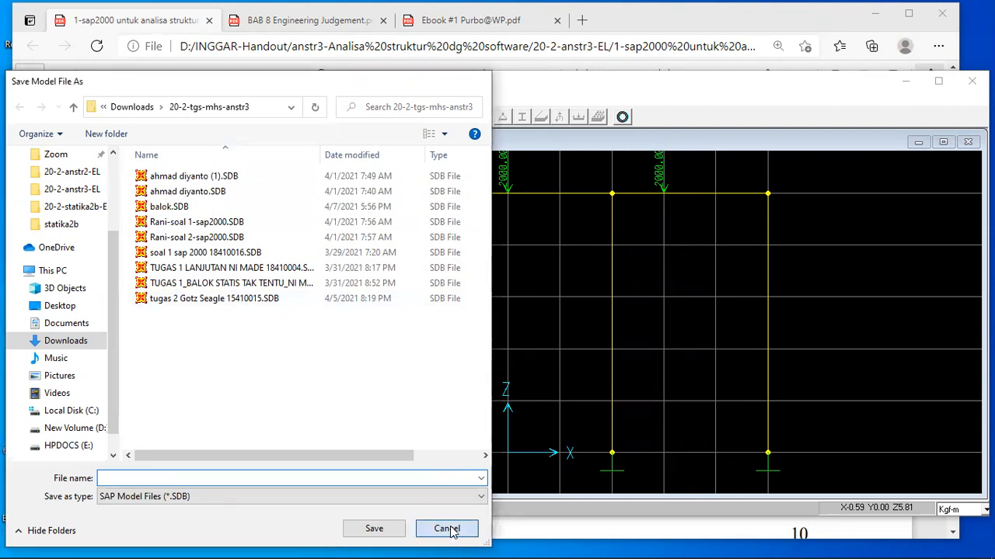
Check the analysis property data of the OTHER material definition.
left_click(99, 99)
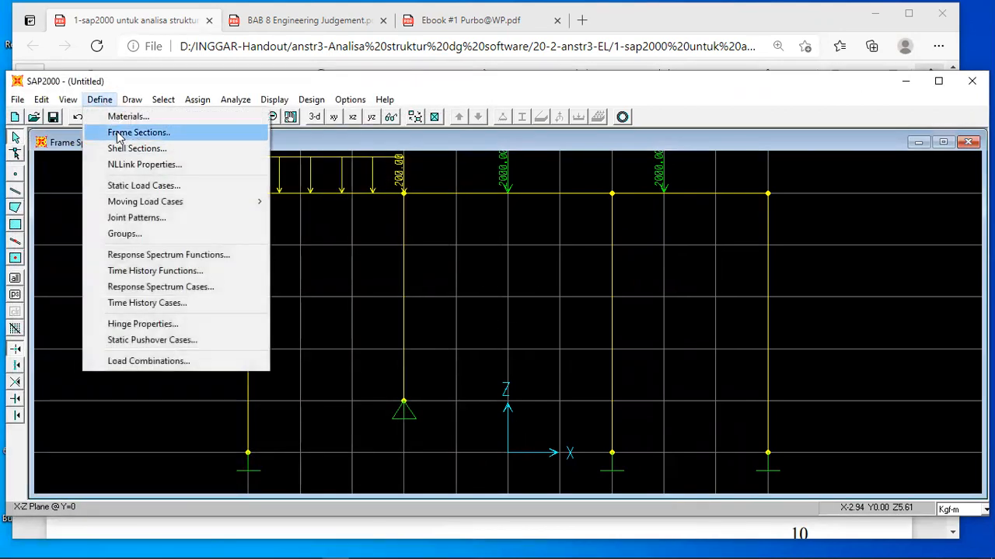
left_click(128, 118)
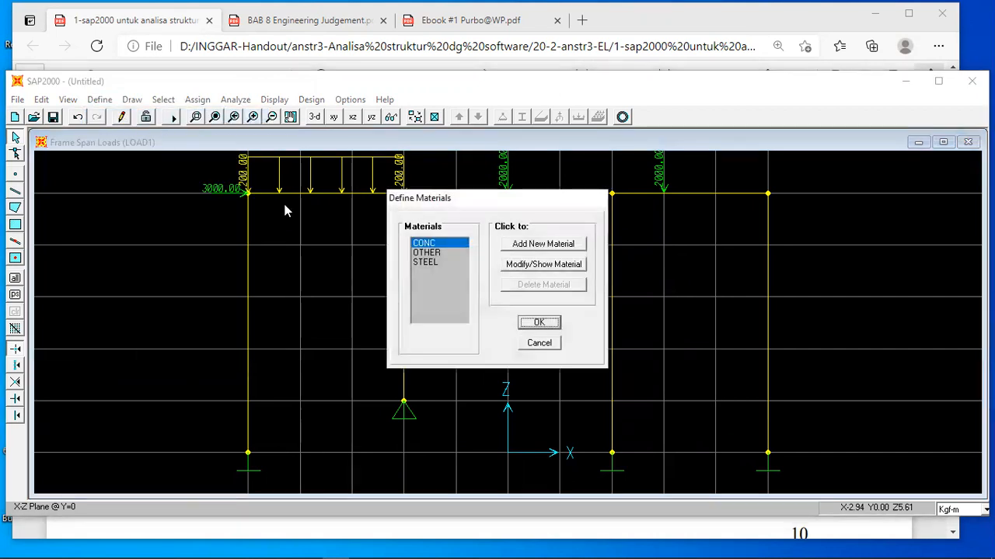
left_click(432, 253)
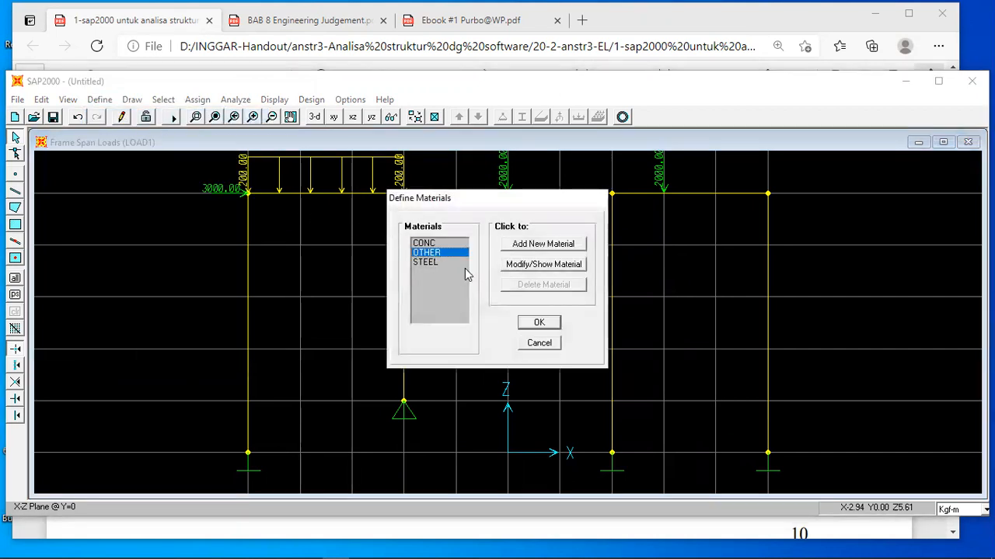
left_click(506, 265)
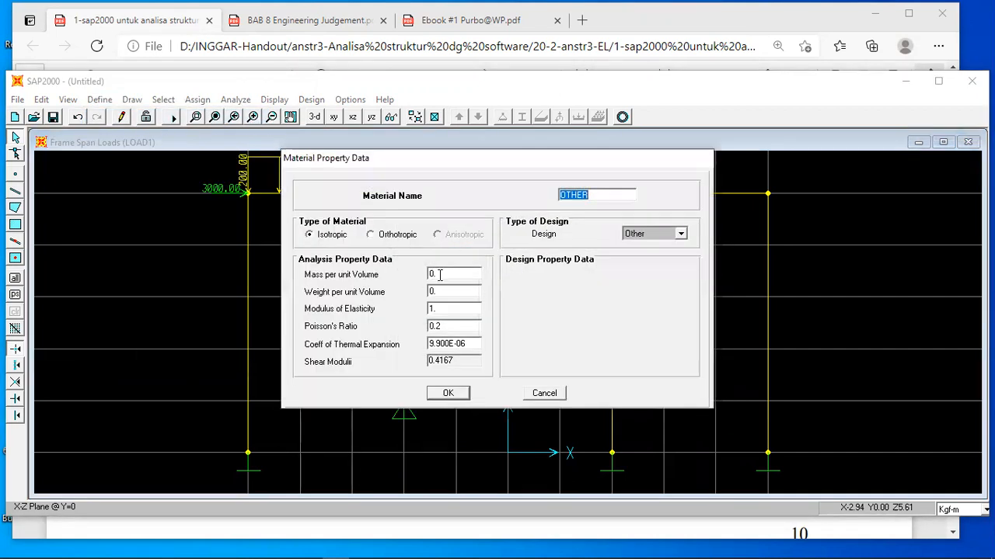
left_click(448, 392)
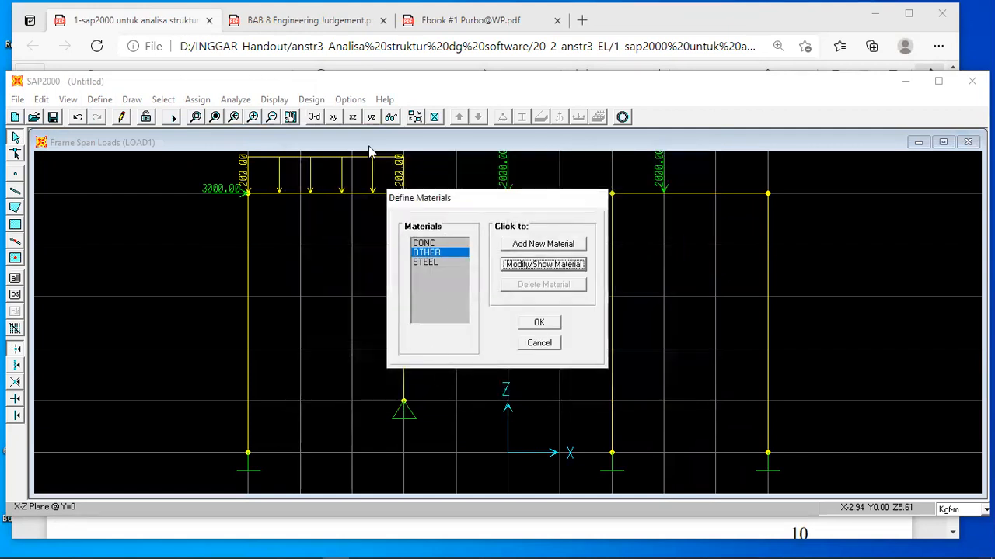
left_click(539, 323)
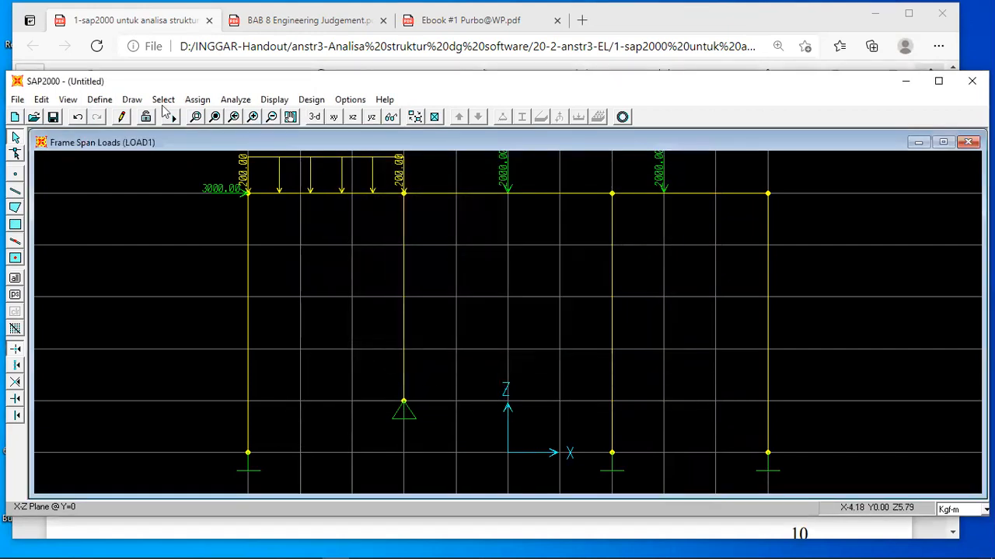
Check the type and self-weight multiplier of static load case LOAD1.
left_click(100, 101)
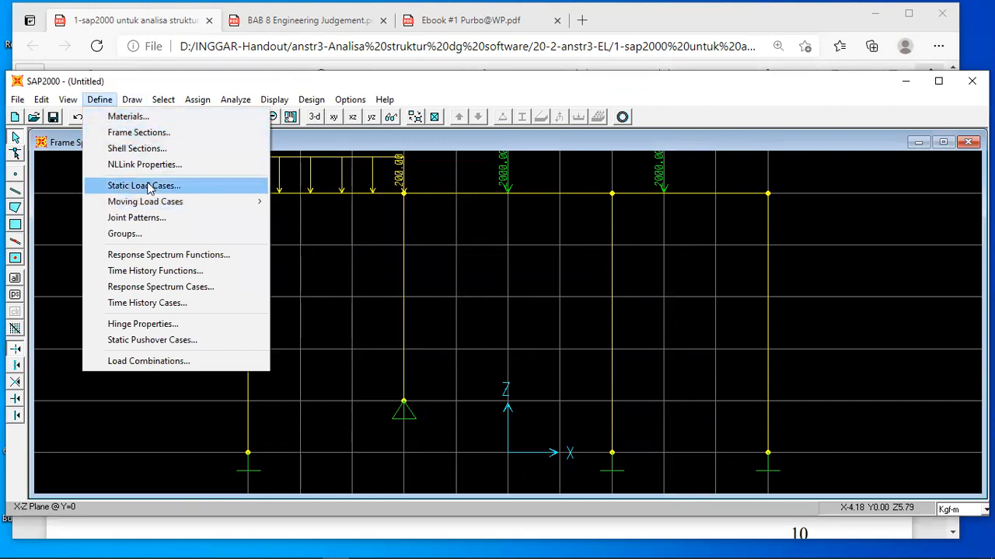
left_click(144, 187)
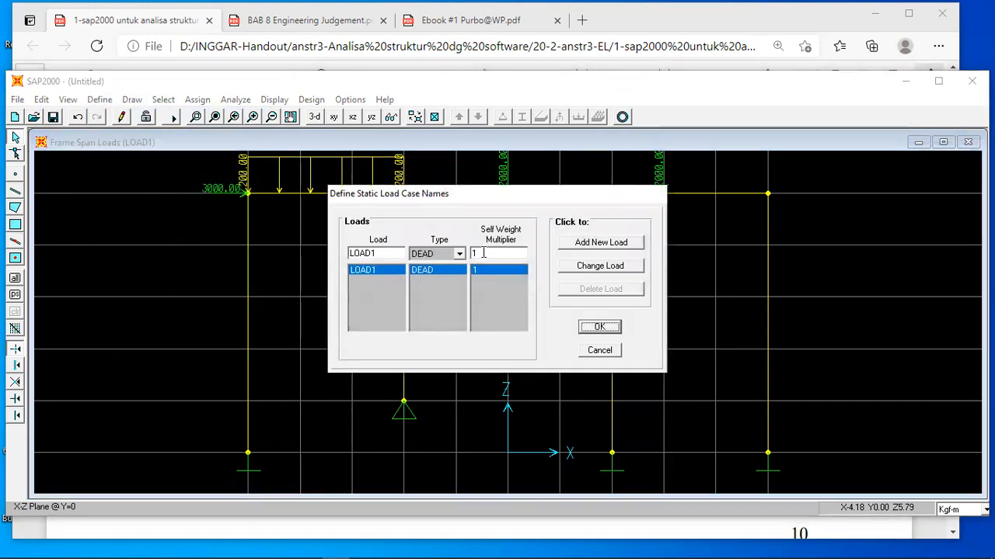
left_click(595, 328)
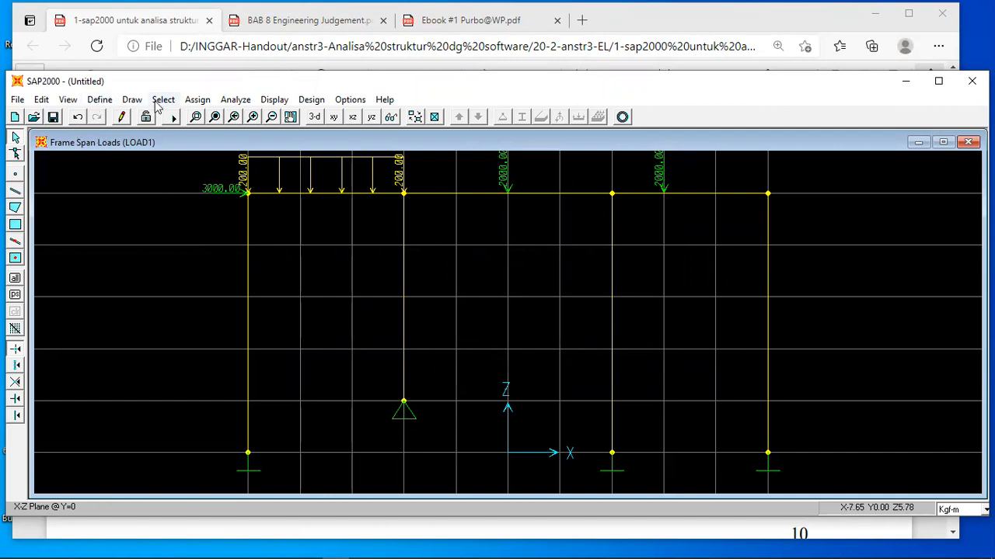
Reapply the XZ Plane Frame option in the analysis settings.
left_click(233, 103)
left_click(250, 117)
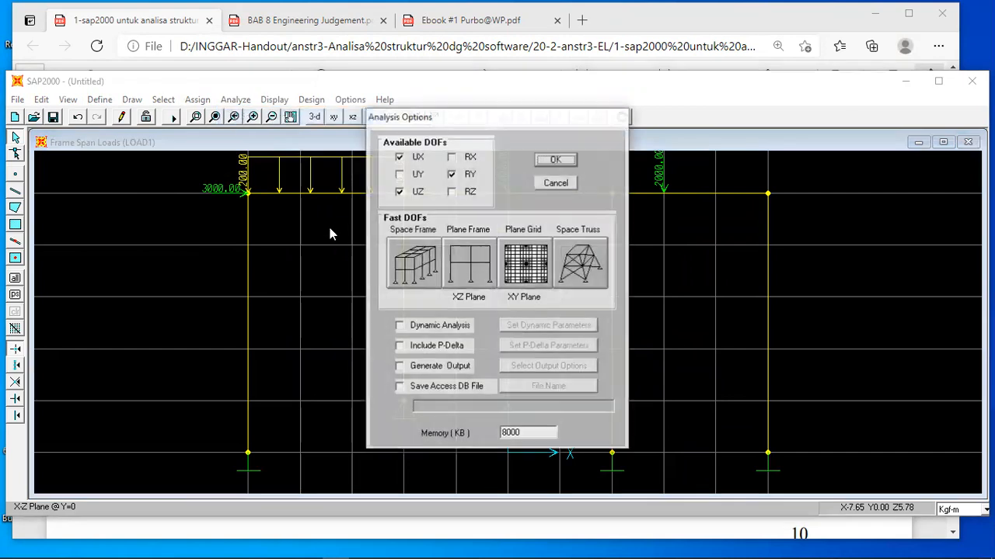
left_click(470, 269)
left_click(555, 160)
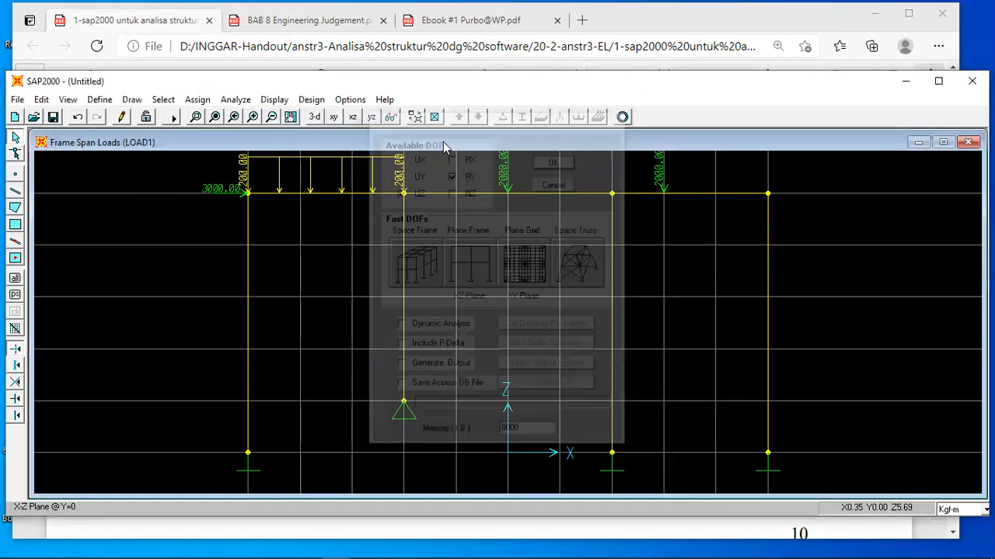
Run the analysis, saving the model under the file name portal, and dismiss the analysis log.
left_click(234, 99)
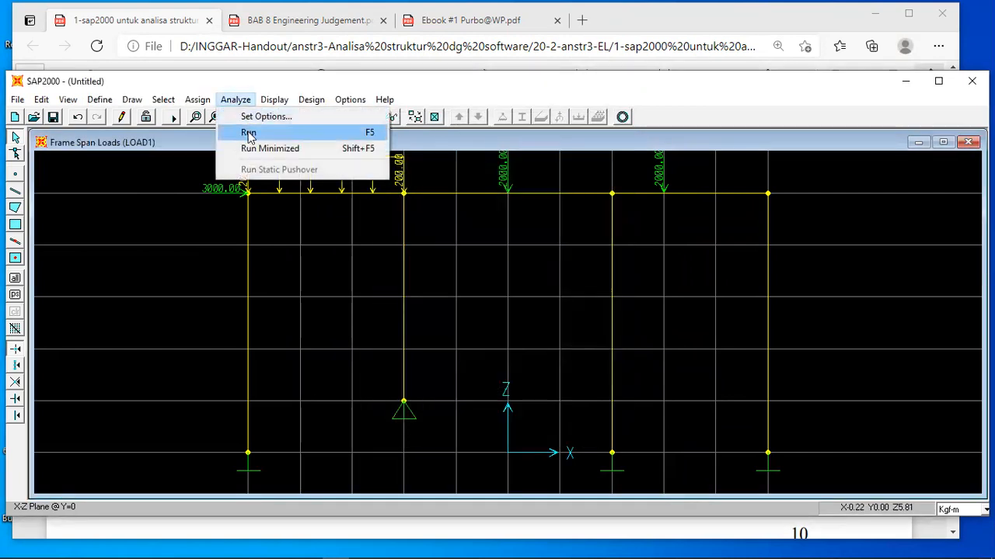
left_click(248, 131)
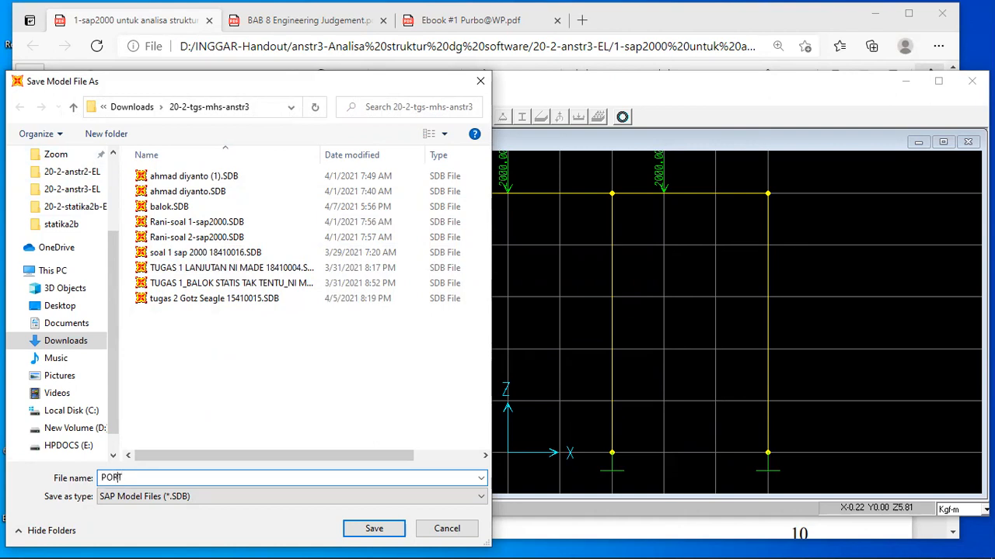
key("Delete")
key("Delete")
type("port")
left_click(374, 529)
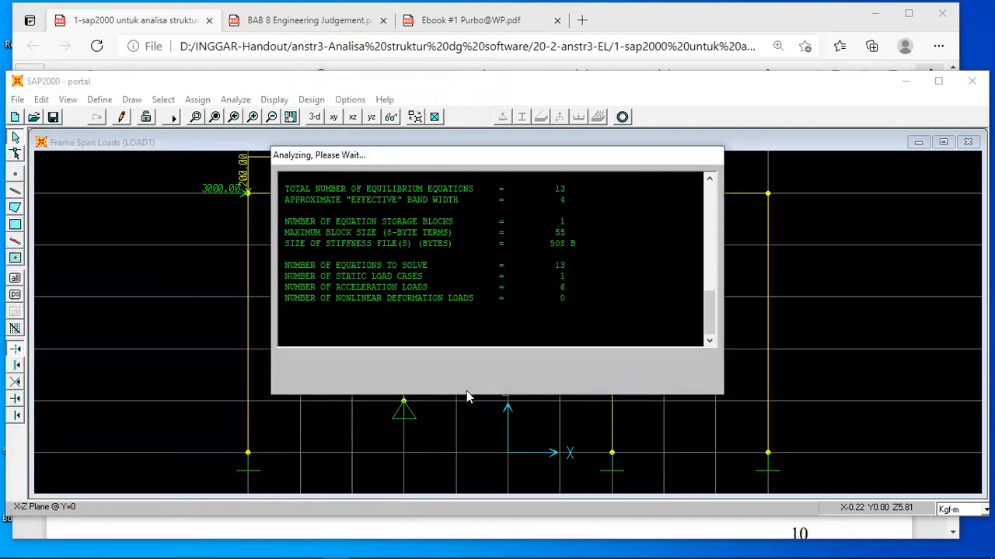
left_click(494, 377)
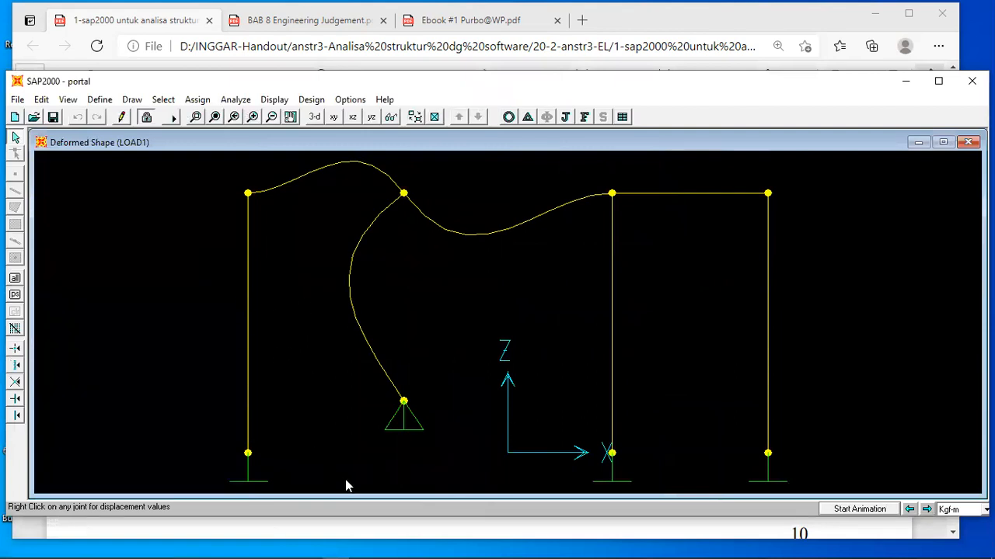
Check the handout's reactions, display LOAD1's joint reactions and inspect the values at support A.
left_click(388, 527)
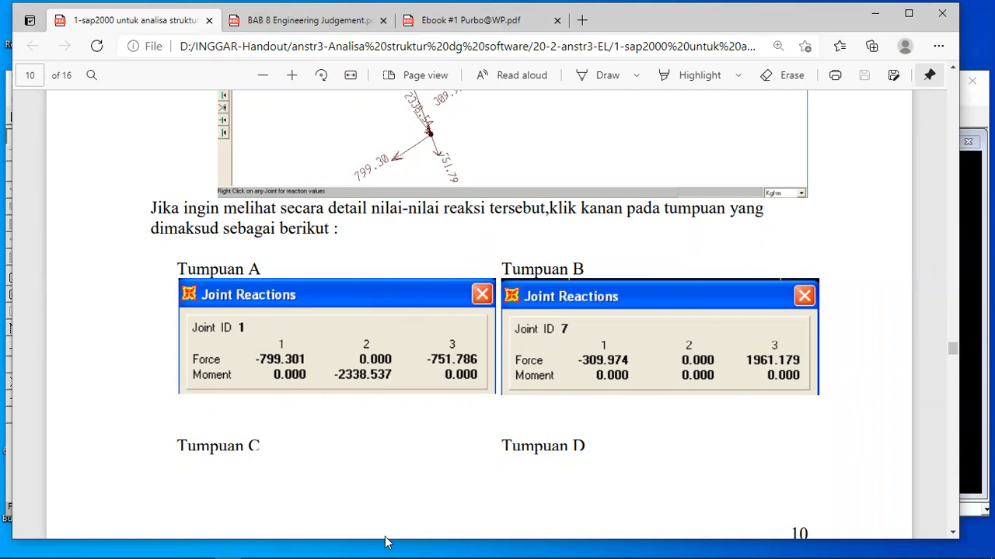
mouse_move(386, 546)
left_click(335, 547)
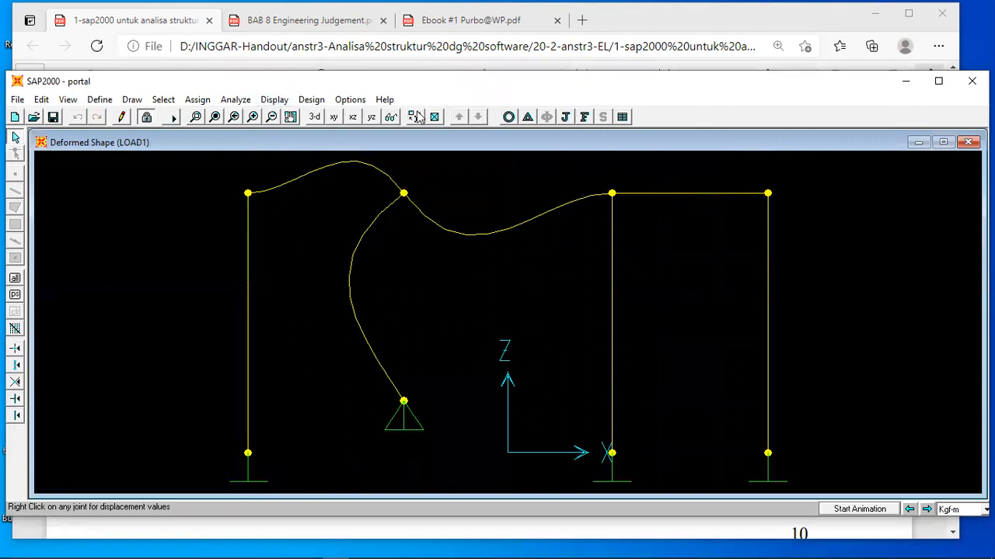
left_click(565, 116)
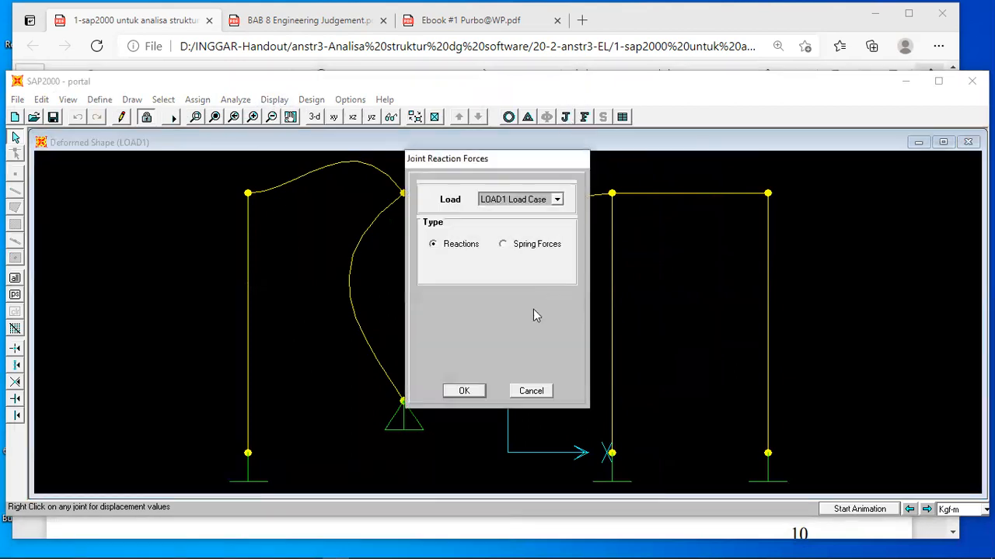
left_click(464, 392)
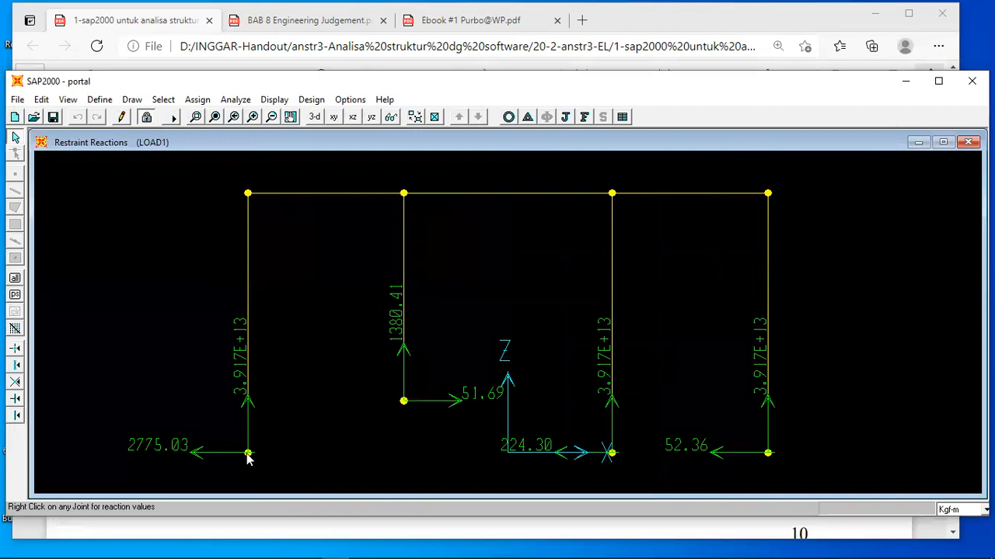
right_click(247, 454)
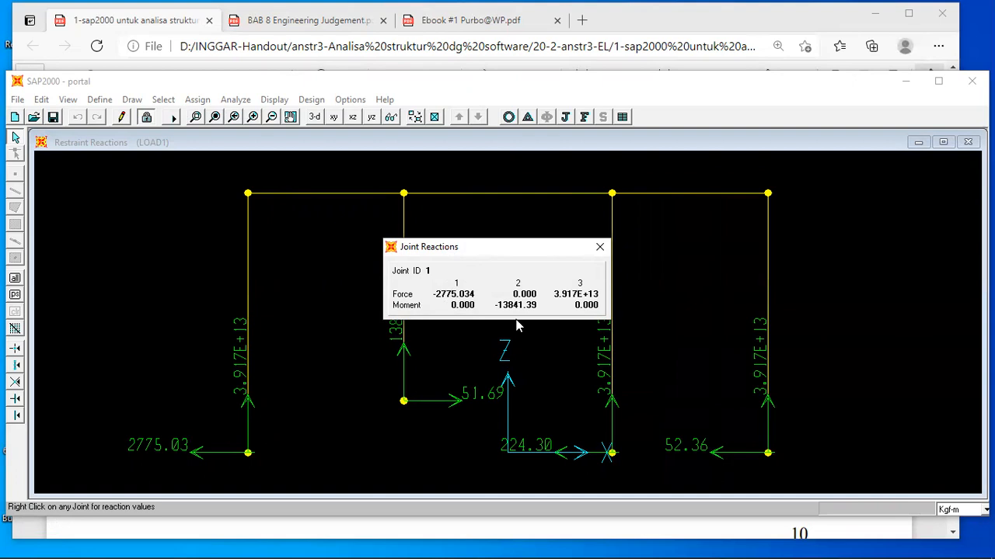
left_click(600, 247)
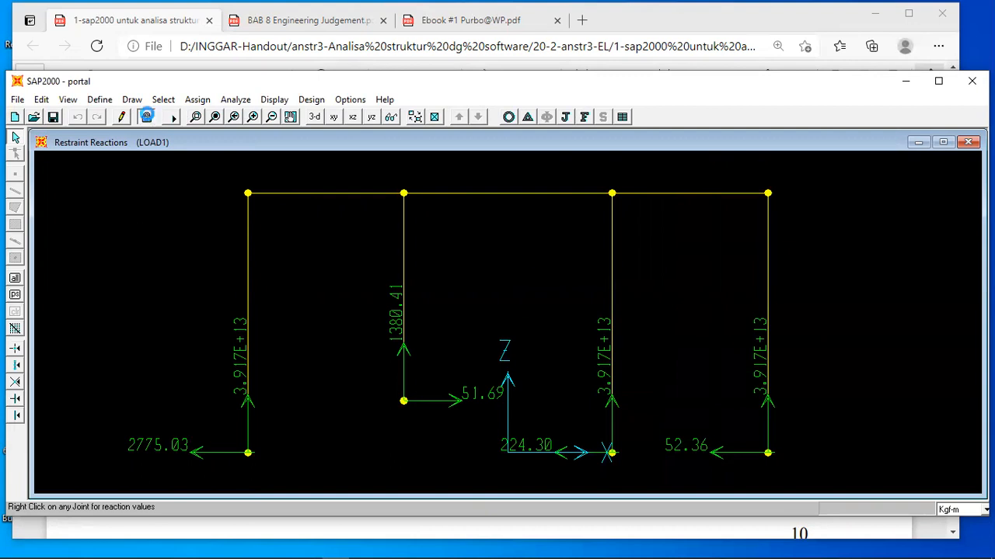
Unlock the analysed model and change the self-weight multiplier of static load case LOAD1.
left_click(146, 117)
left_click(517, 337)
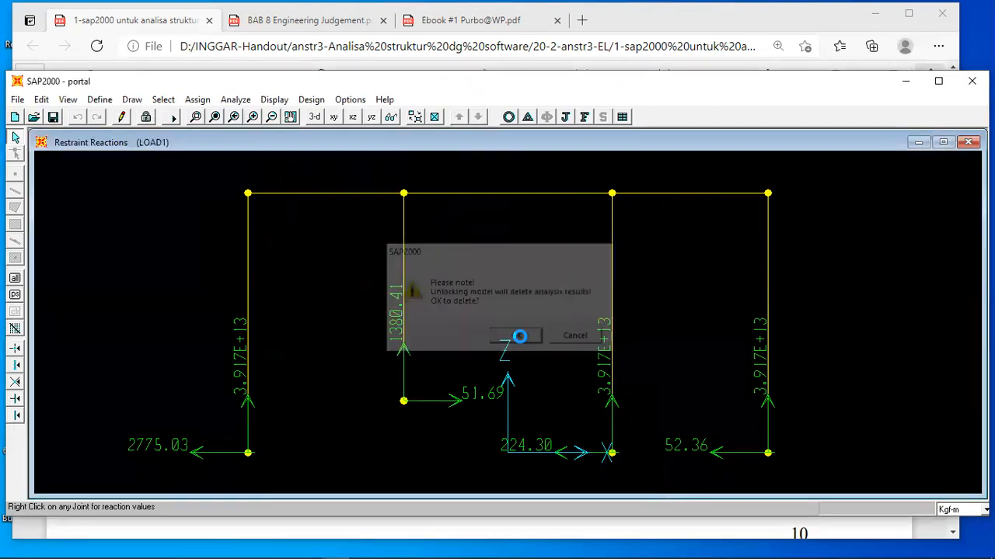
left_click(101, 101)
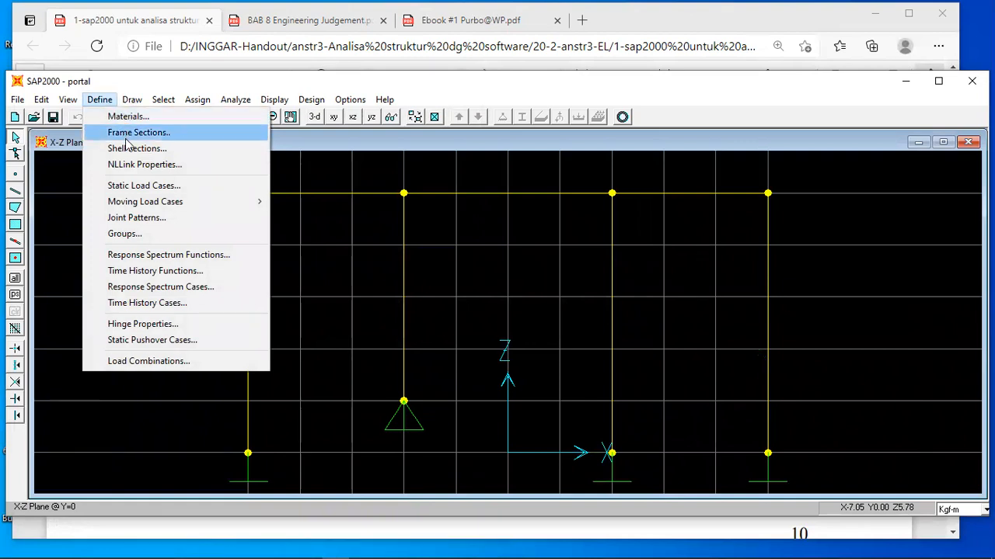
left_click(142, 186)
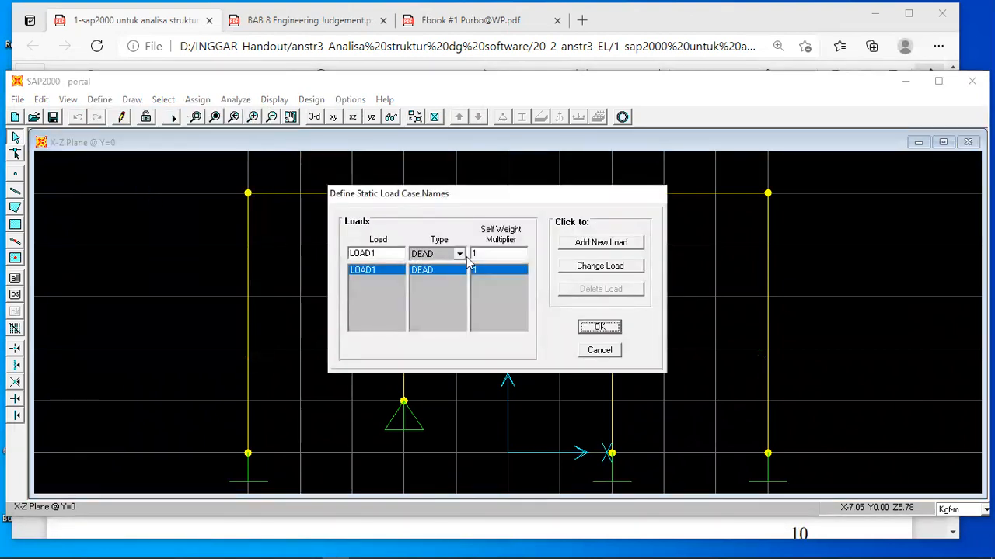
double_click(483, 254)
left_click(590, 266)
left_click(595, 327)
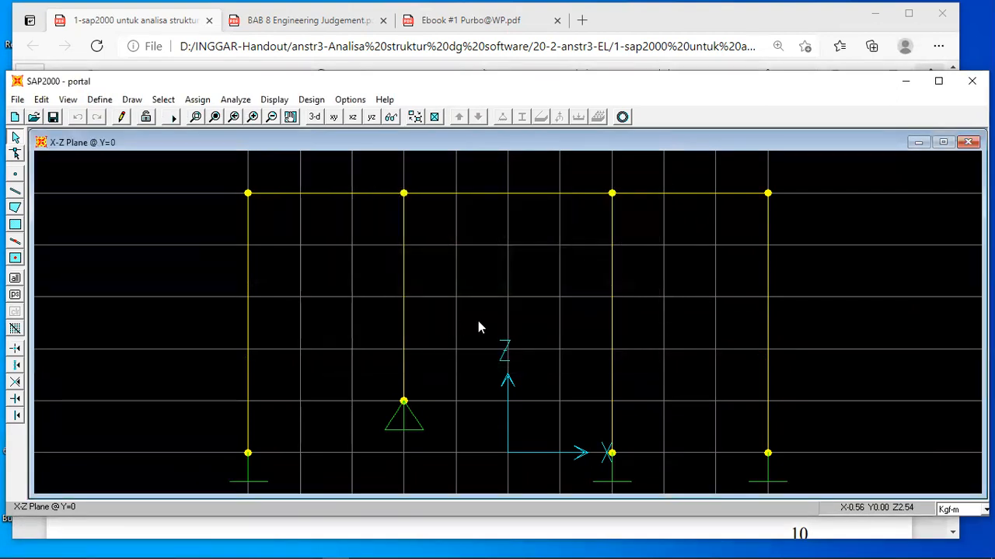
Display LOAD1's frame span loads together with the joint loads and their loading values.
left_click(276, 99)
mouse_move(390, 134)
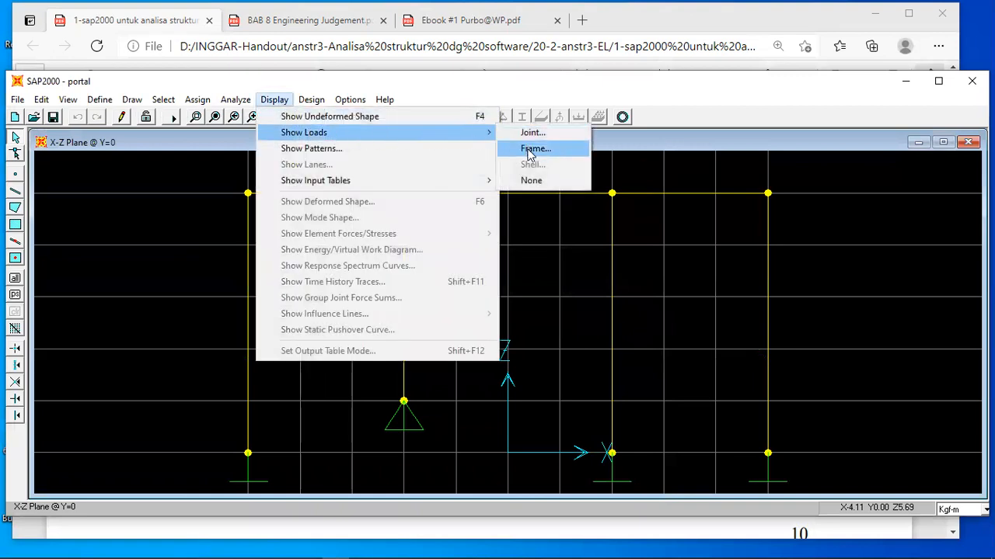
left_click(535, 149)
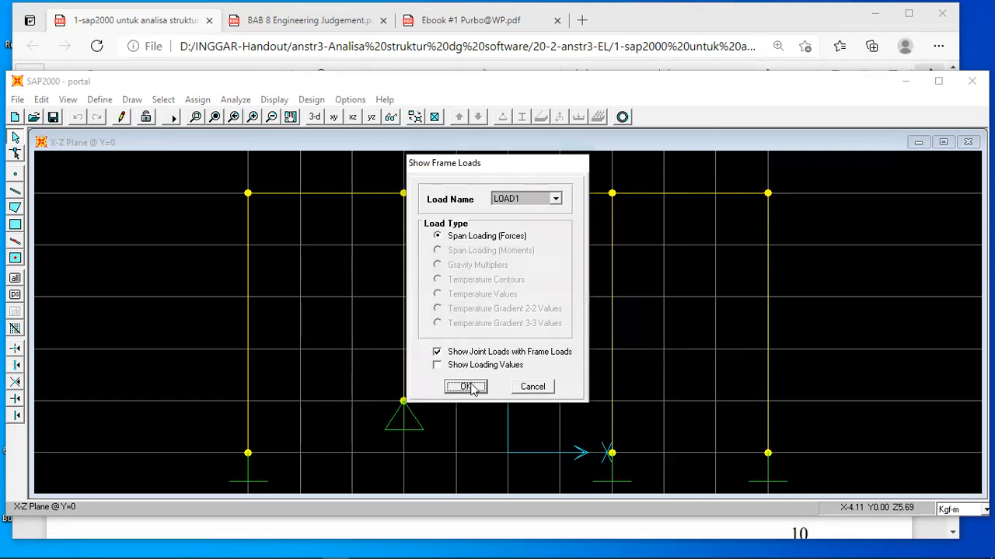
left_click(436, 365)
left_click(464, 387)
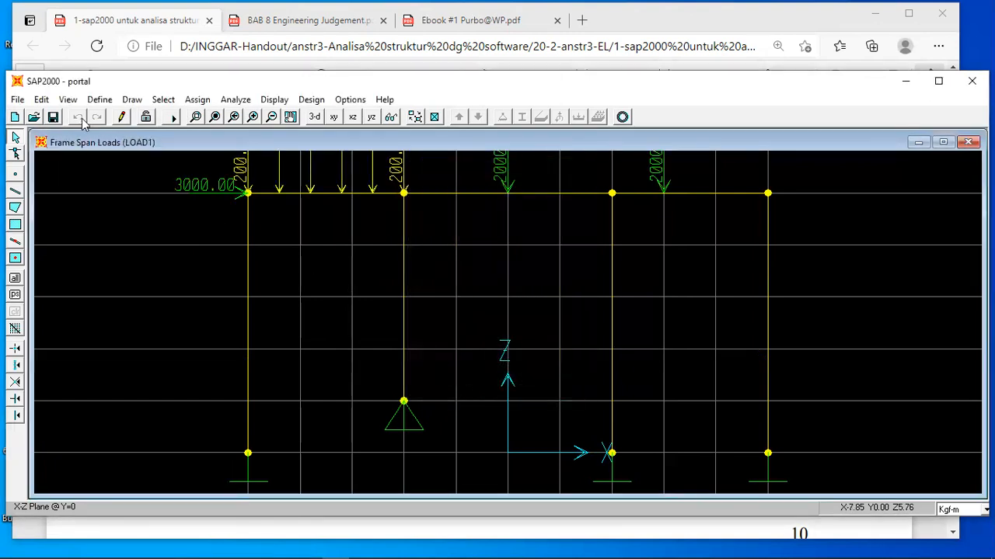
Run the analysis, dismiss its log and display the joint reactions for LOAD1.
left_click(236, 100)
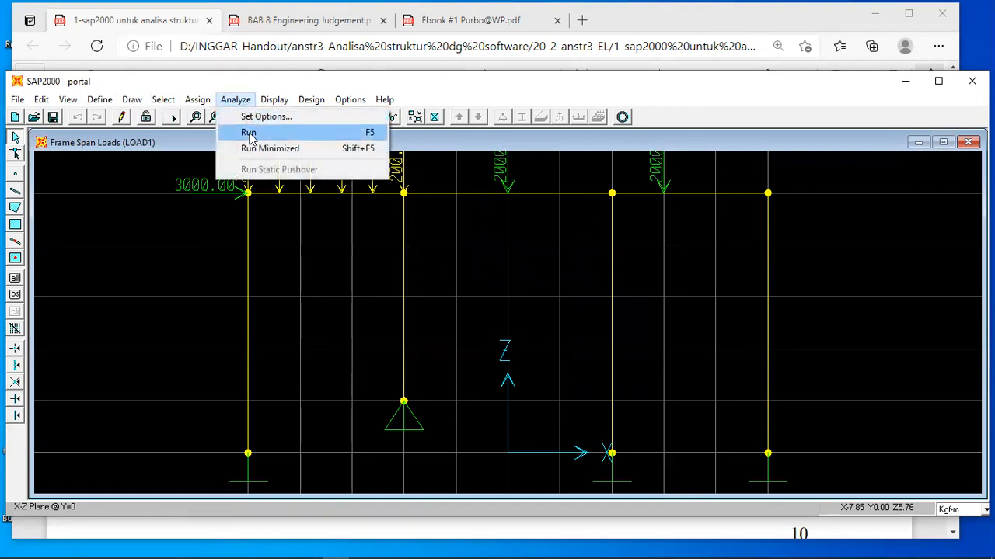
left_click(250, 131)
left_click(485, 376)
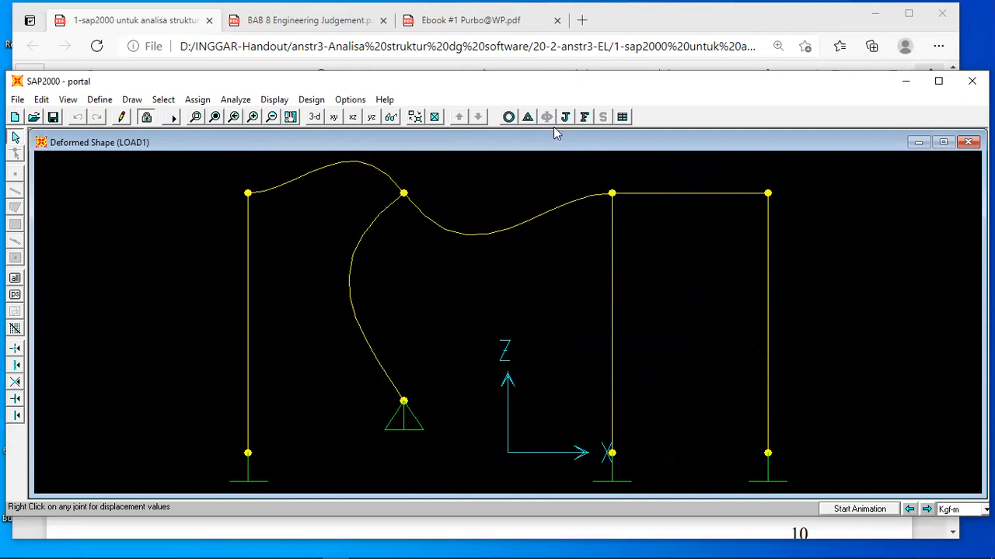
left_click(565, 116)
left_click(461, 391)
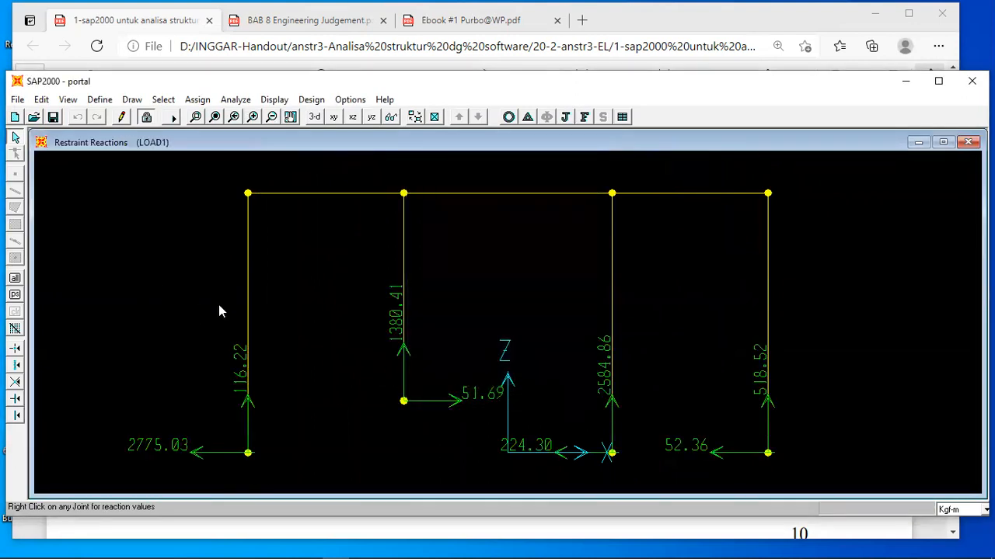
Compare with the handout's reactions, then review its load input, 2EI and 3EI section definitions and the IV.2.1 problem figure.
left_click(379, 533)
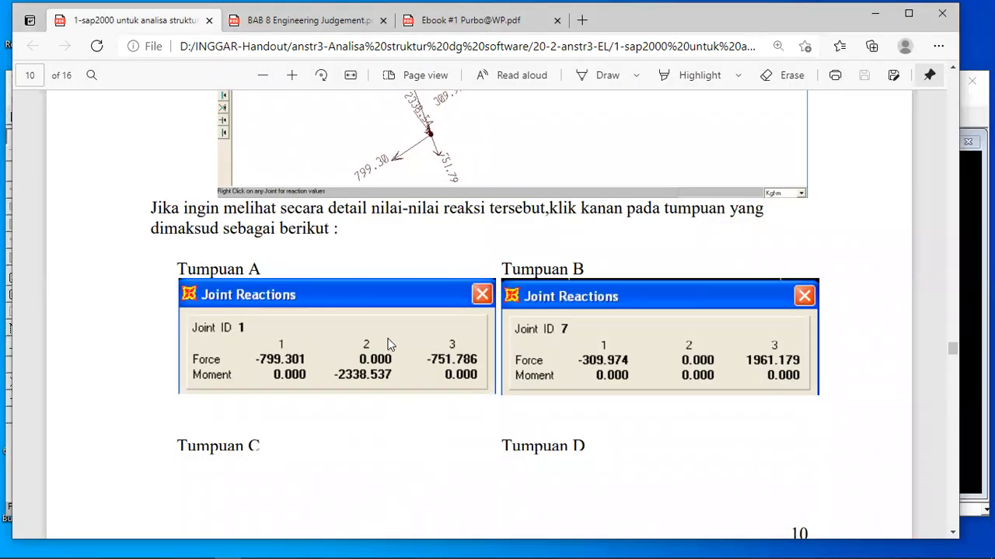
scroll(394, 338, "up", 8)
scroll(439, 331, "up", 2)
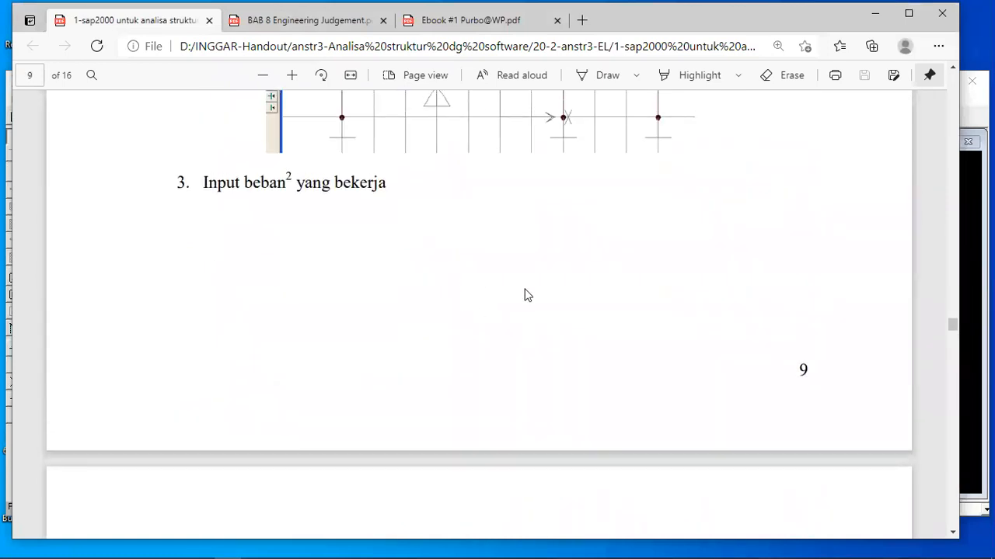
scroll(524, 294, "up", 5)
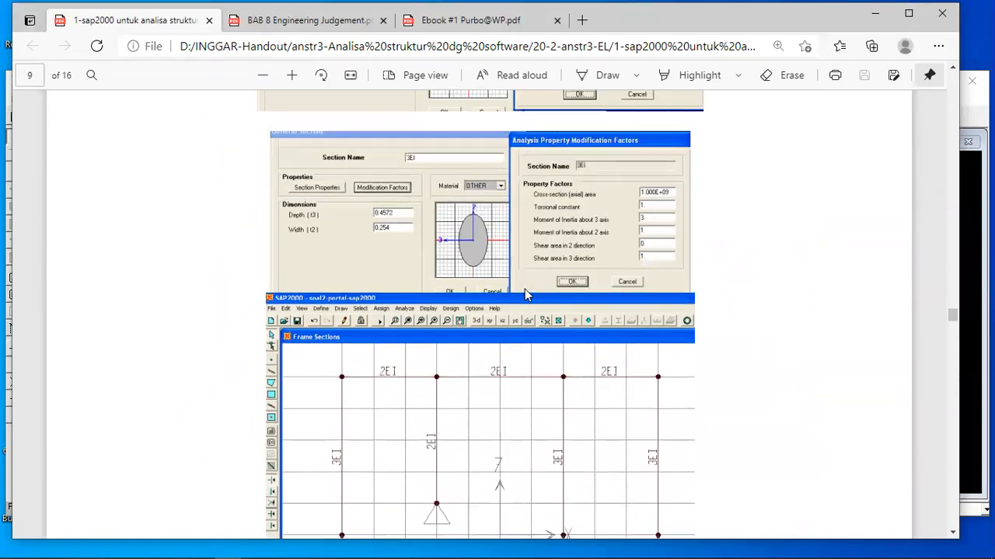
scroll(525, 295, "up", 5)
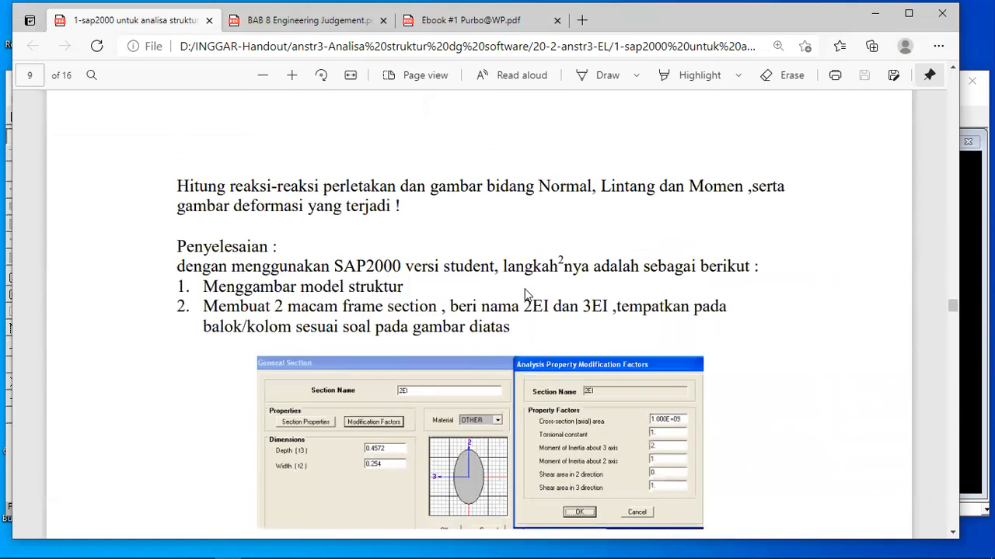
scroll(525, 294, "up", 10)
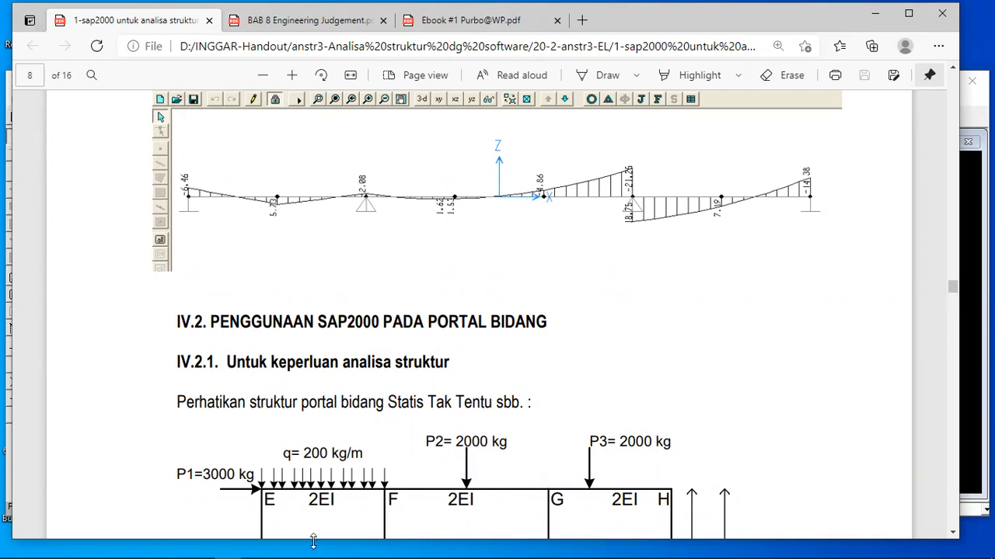
mouse_move(459, 547)
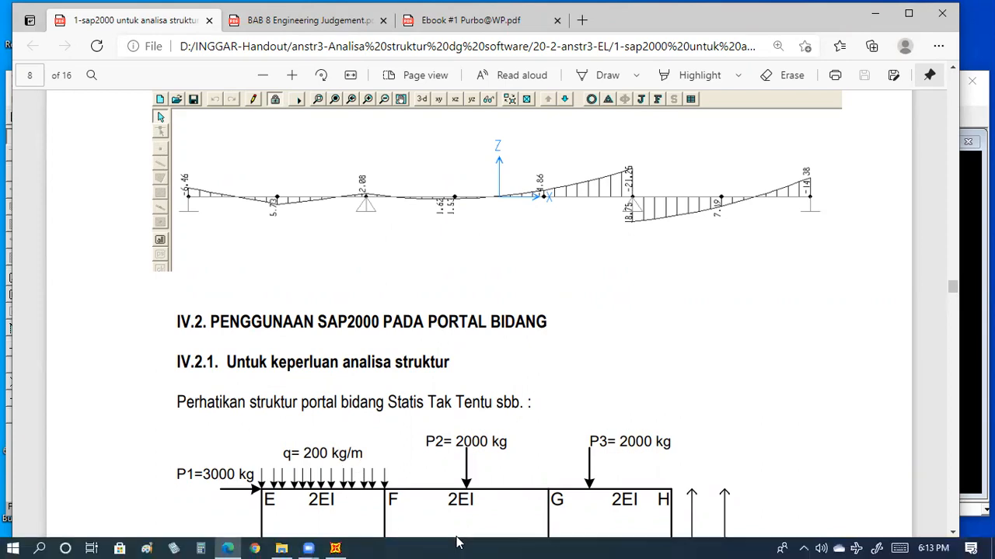
Return to SAP2000 and display LOAD1's frame loads with values, with all loads above the beams in view.
left_click(335, 547)
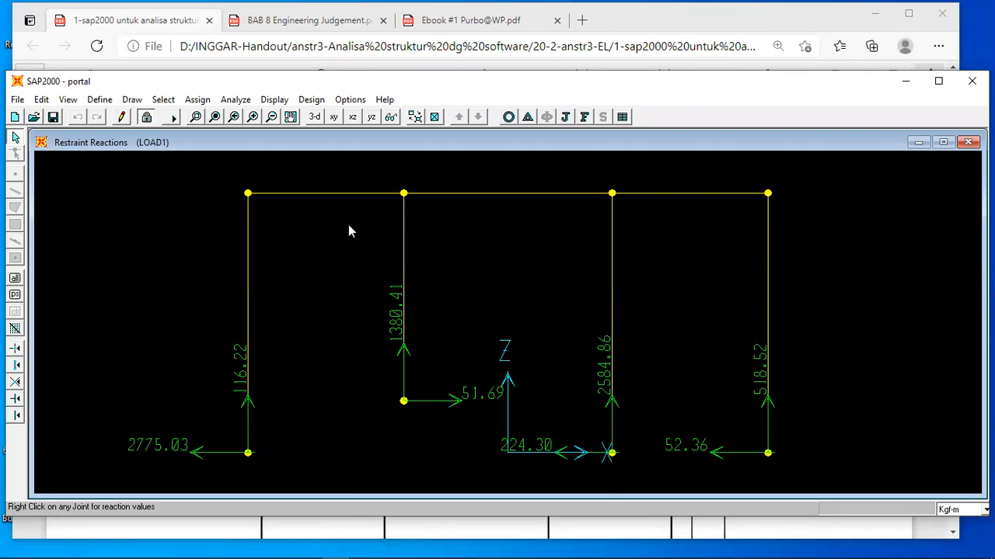
left_click(276, 100)
mouse_move(371, 137)
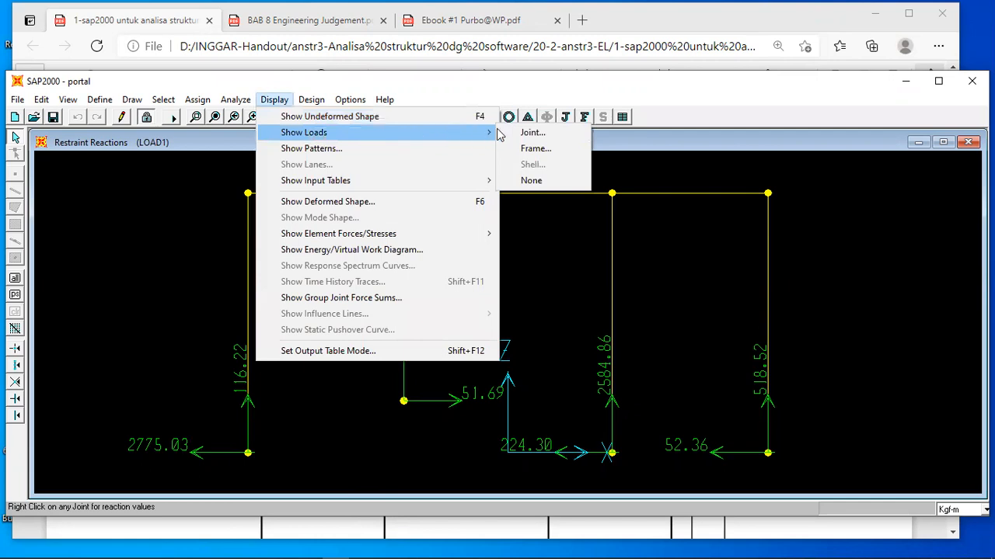
left_click(536, 148)
left_click(437, 364)
left_click(464, 387)
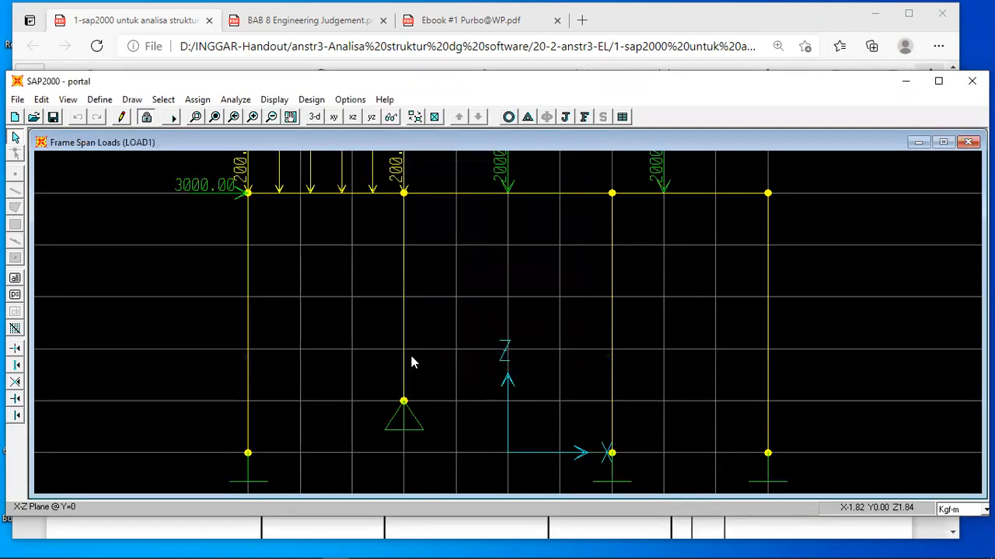
left_click(271, 117)
left_click(271, 117)
left_click(271, 117)
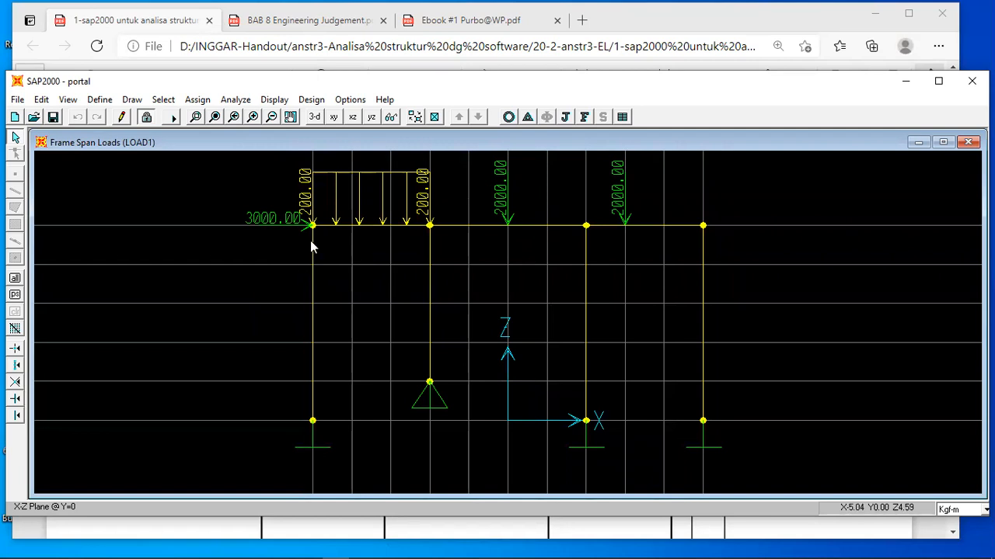
Inspect the definitions of frame sections 2EI and 3EI, including their materials, without changing them.
left_click(99, 101)
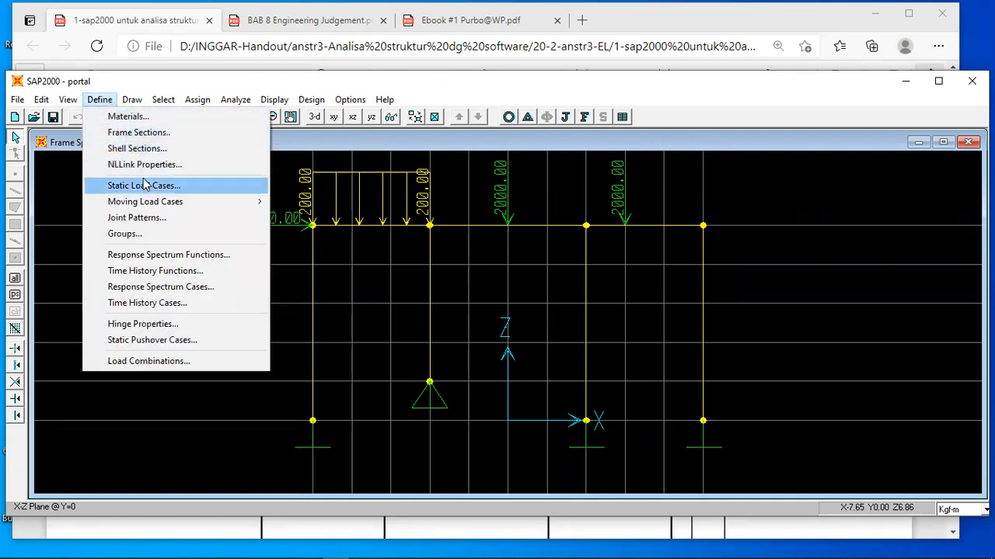
left_click(138, 133)
left_click(544, 277)
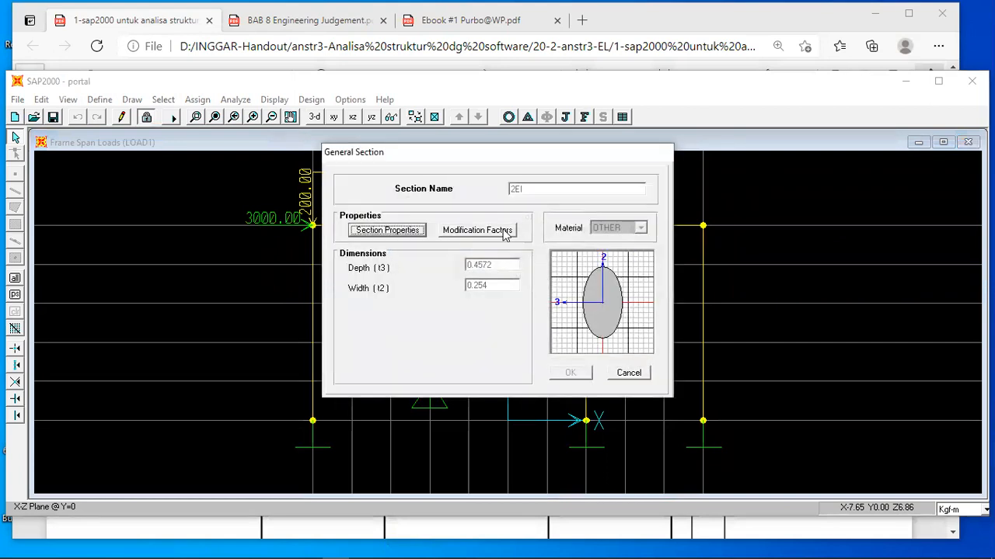
left_click(629, 375)
left_click(400, 257)
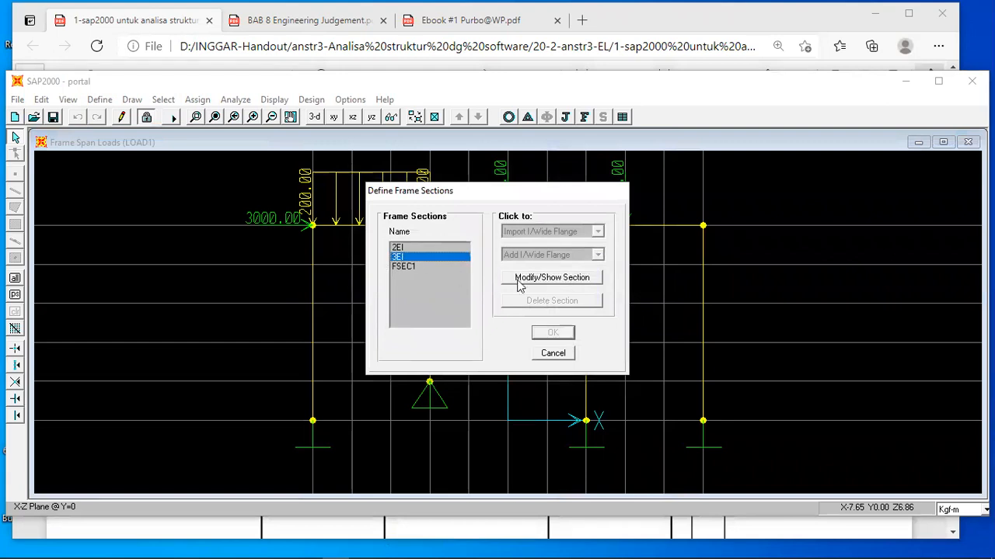
left_click(541, 278)
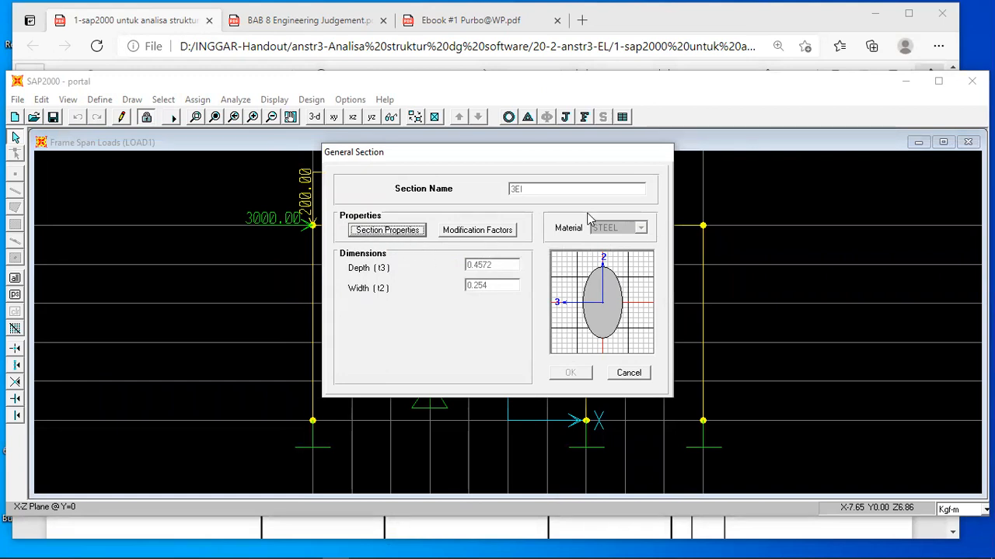
left_click(629, 374)
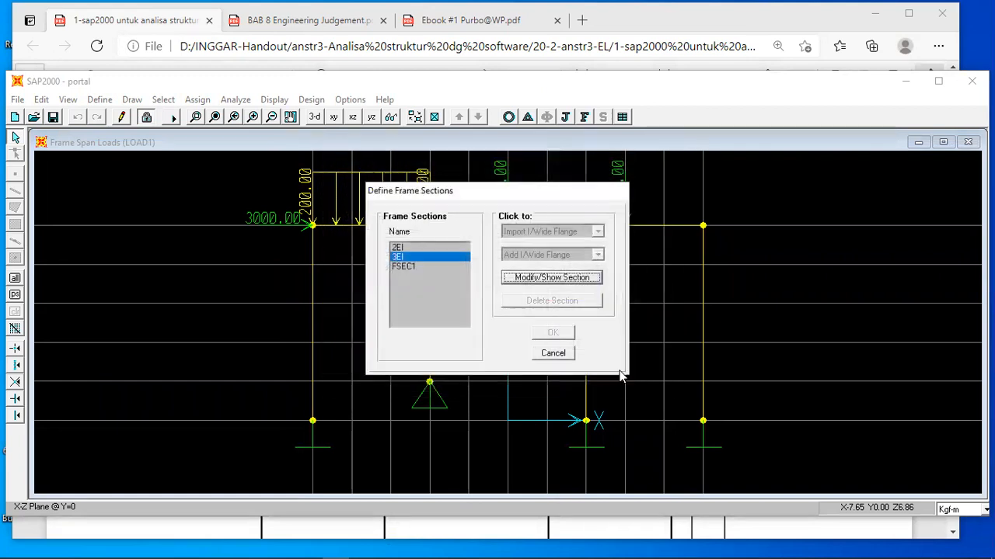
left_click(553, 353)
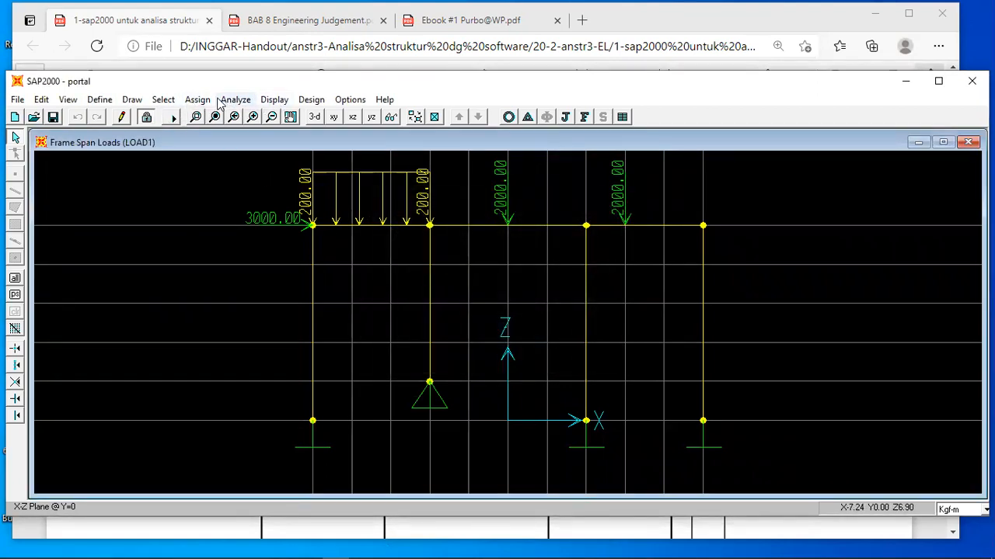
Unlock the analysed model and set the material of frame section 3EI to OTHER.
left_click(147, 118)
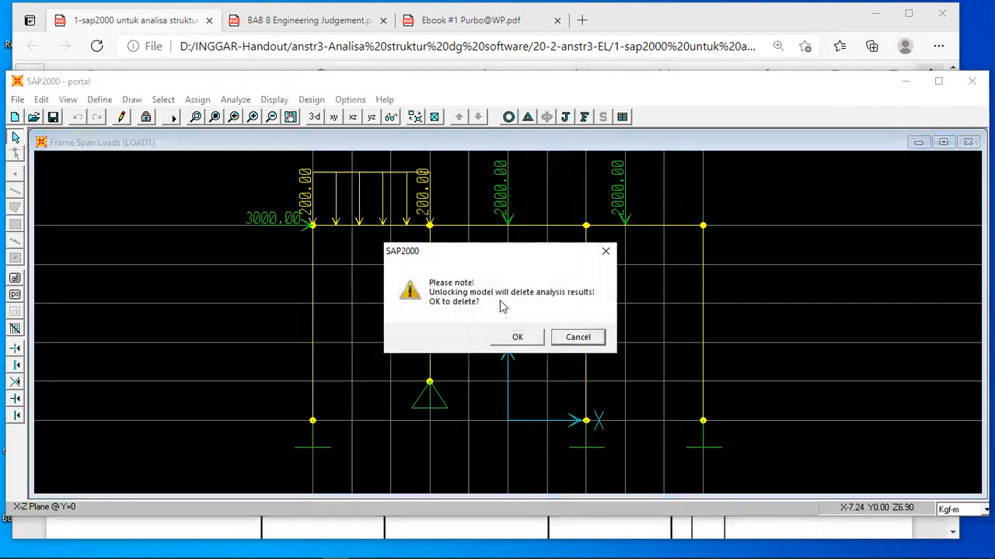
left_click(516, 336)
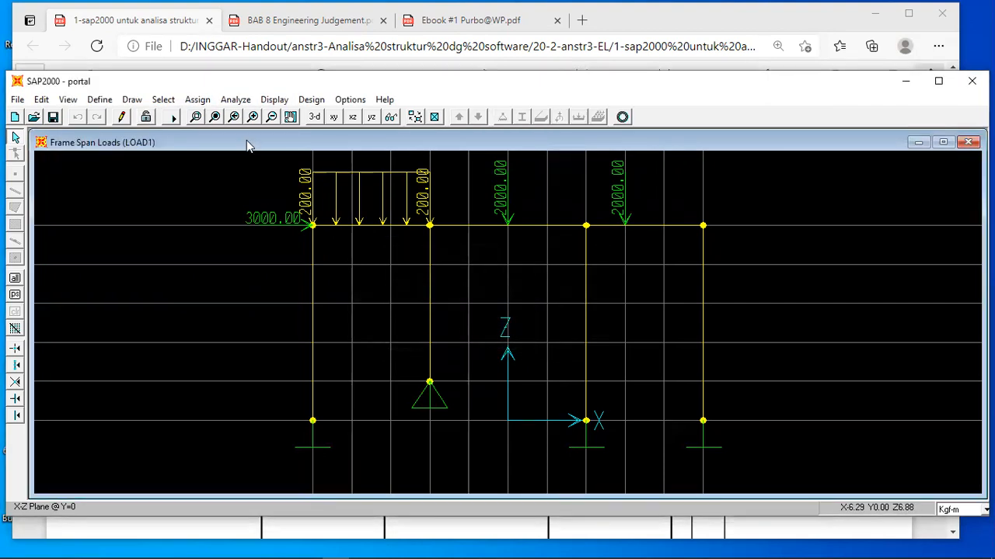
left_click(101, 100)
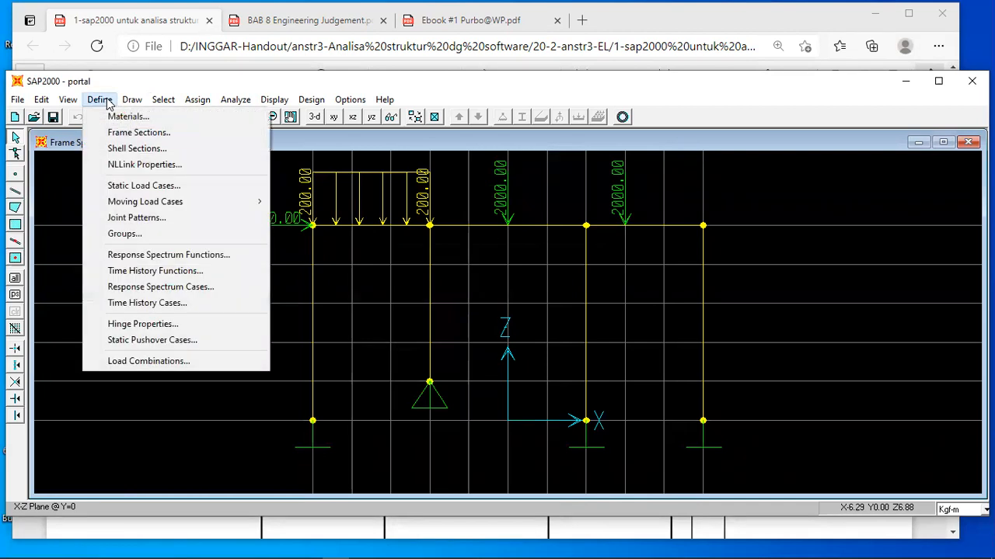
left_click(133, 131)
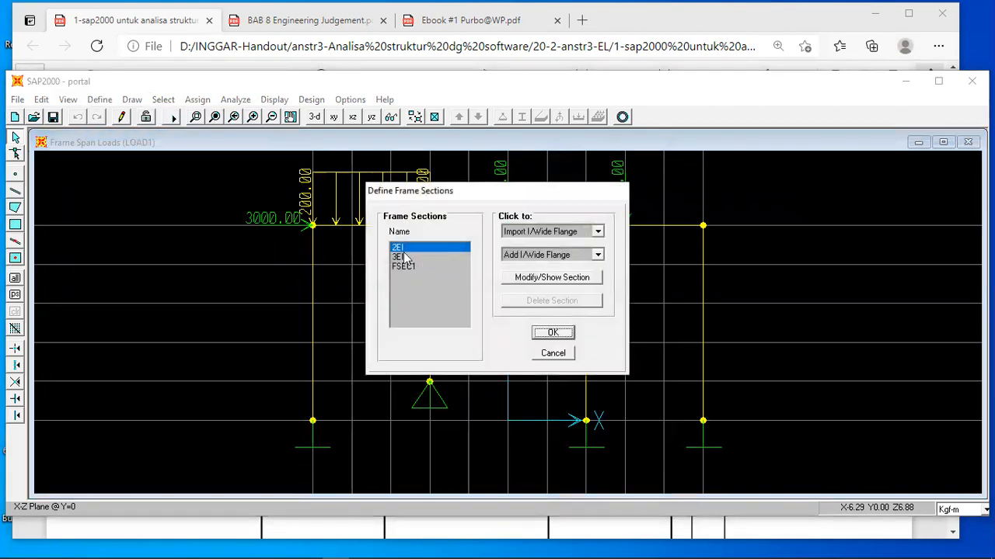
left_click(398, 257)
left_click(554, 282)
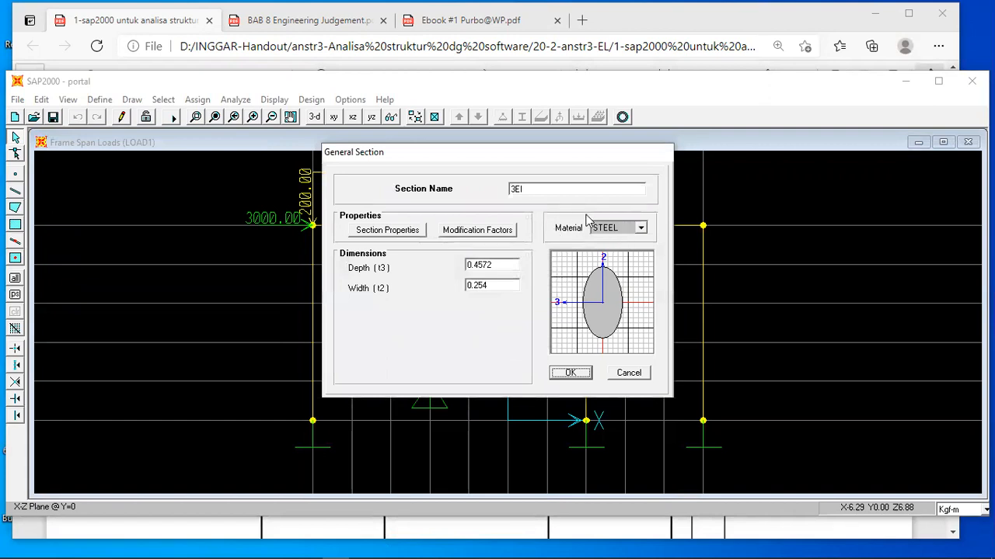
left_click(641, 229)
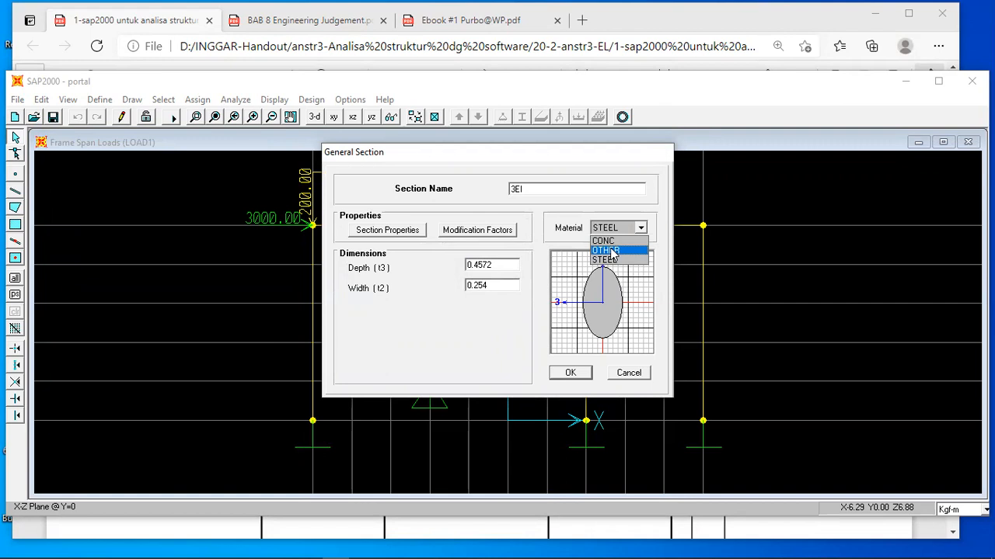
left_click(612, 251)
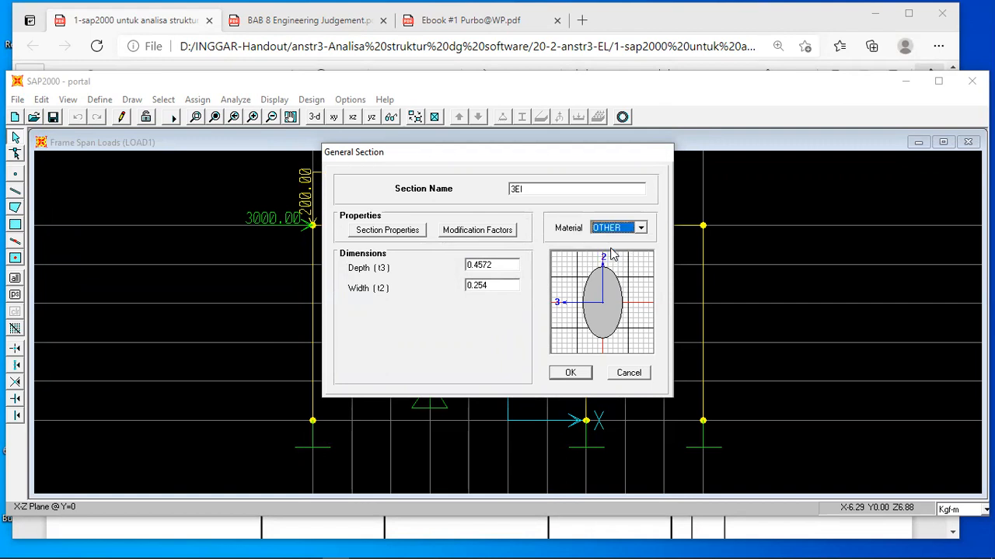
left_click(571, 373)
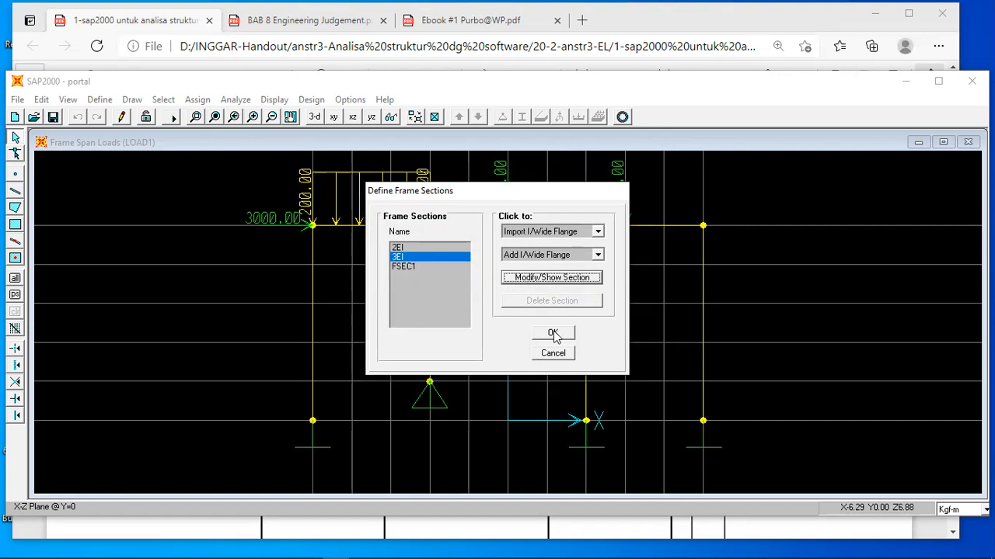
left_click(548, 280)
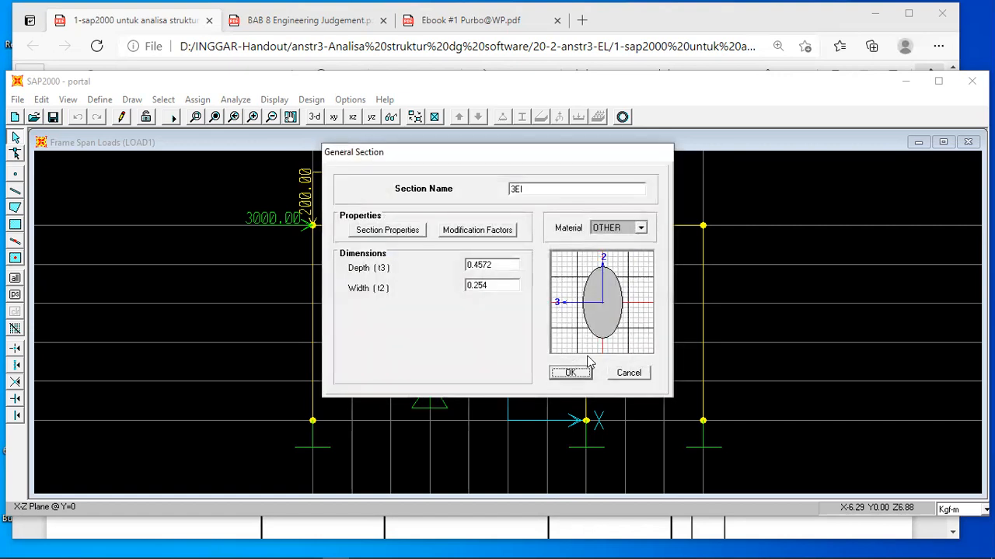
left_click(569, 372)
left_click(554, 334)
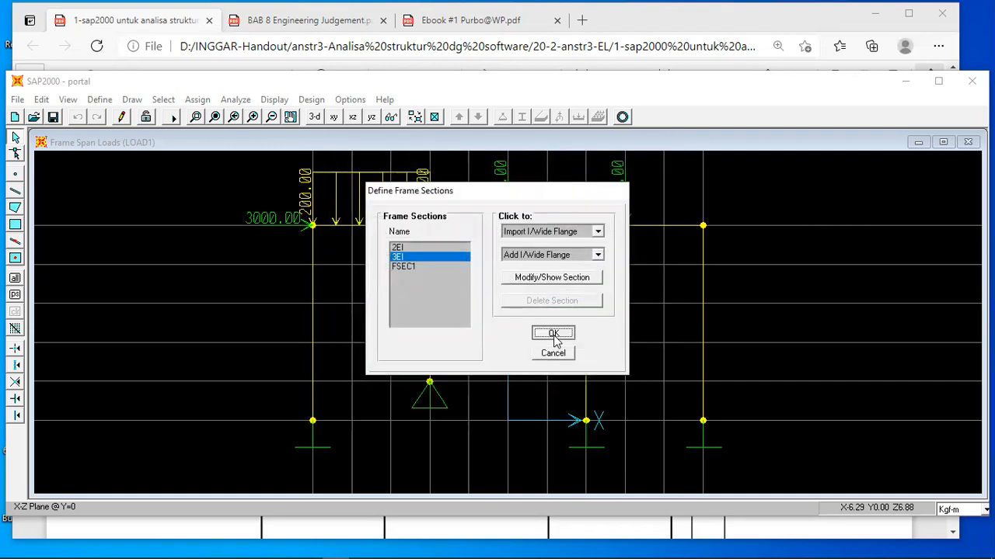
Rerun the analysis of the portal frame with the corrected 3EI section and close the completed run.
left_click(233, 99)
left_click(248, 134)
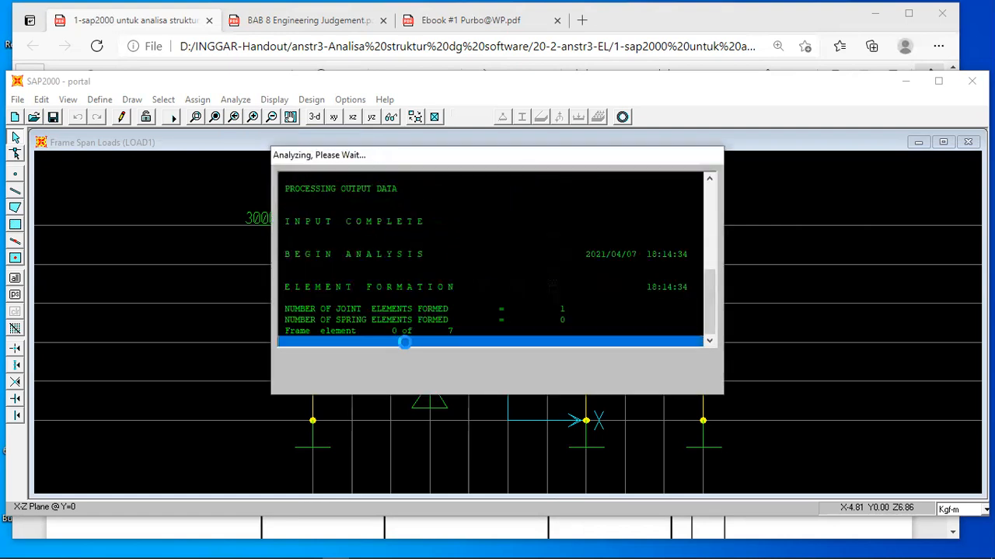
left_click(495, 376)
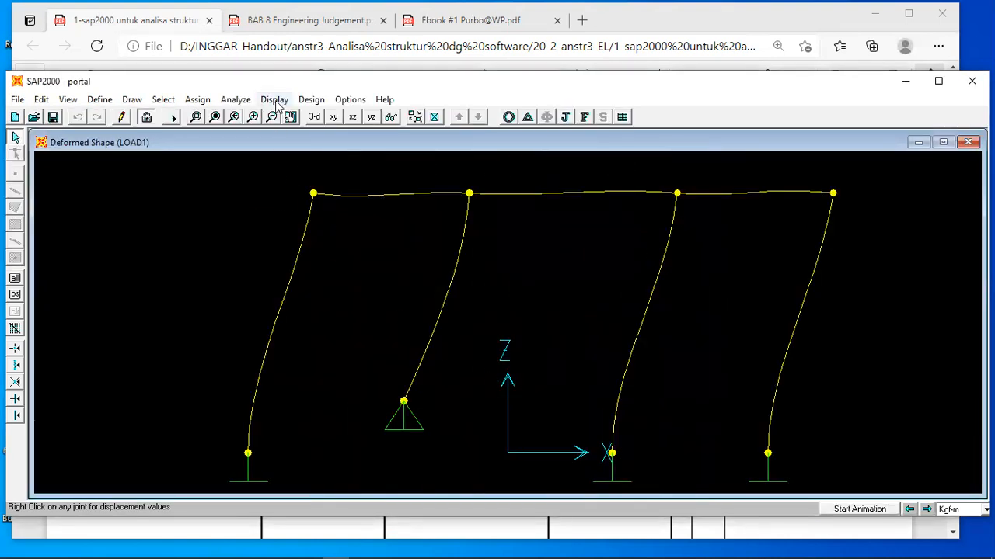
Display the restraint reactions for the LOAD1 load case and view the detailed reactions at the leftmost column's base joint.
left_click(566, 117)
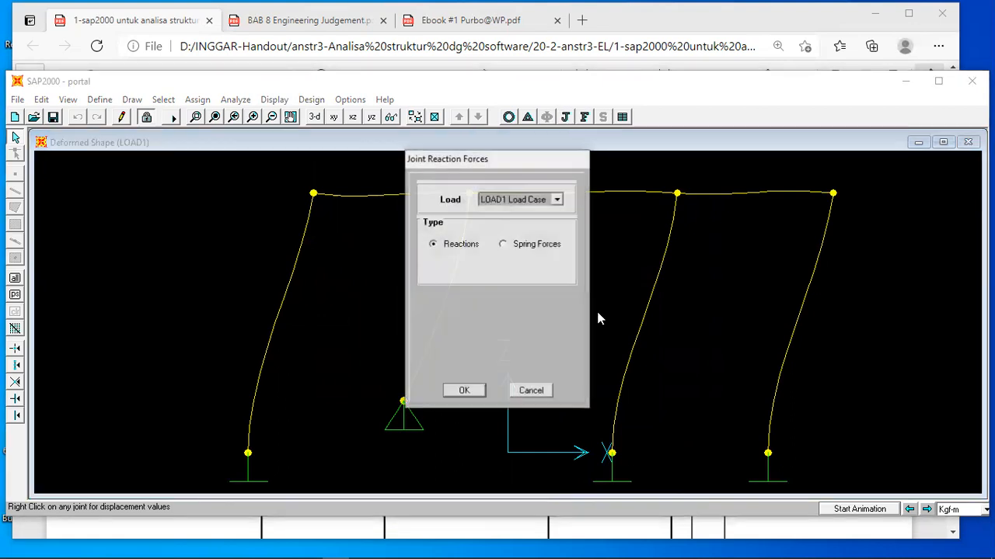
left_click(466, 392)
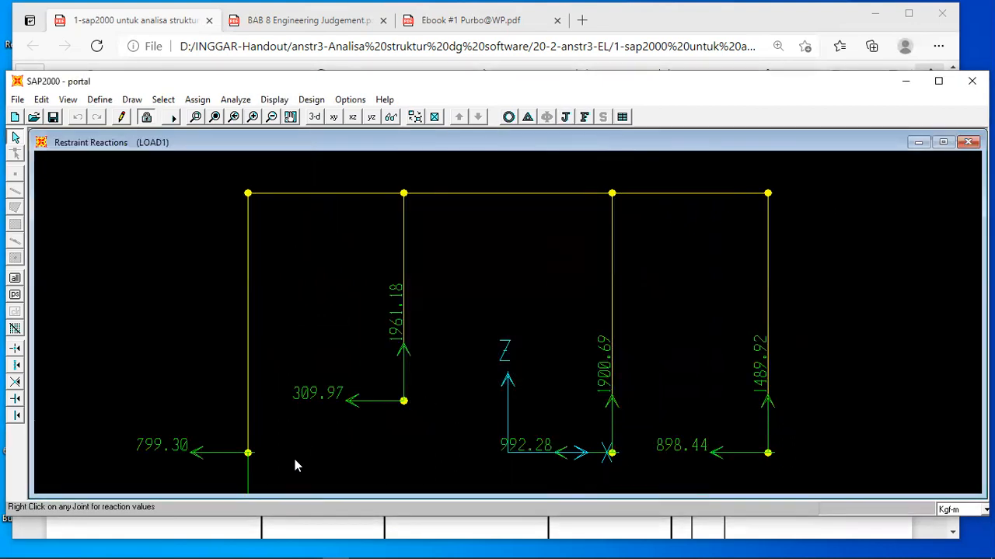
right_click(248, 453)
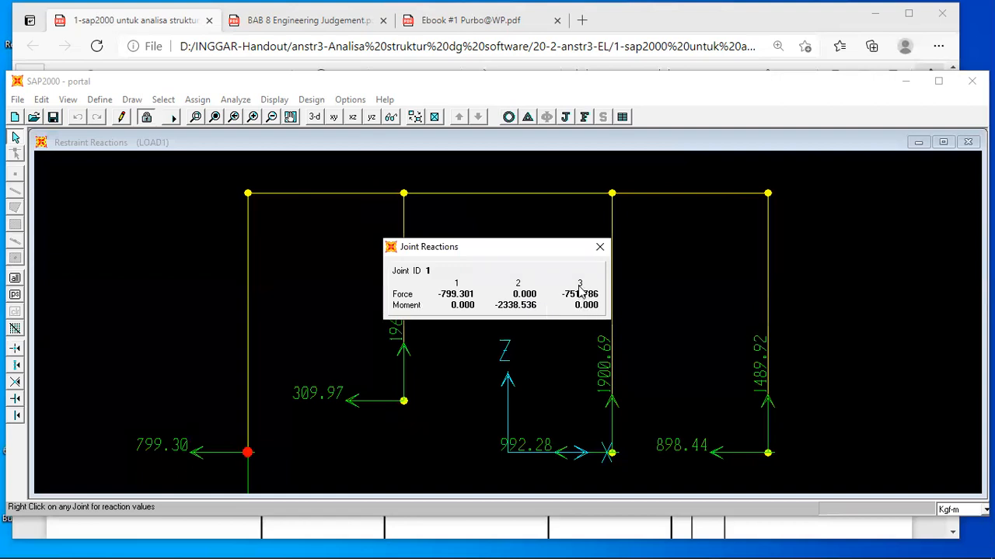
Switch to the handout PDF in the browser and compare its restraint reactions and detailed joint reactions for supports A to D.
left_click(352, 529)
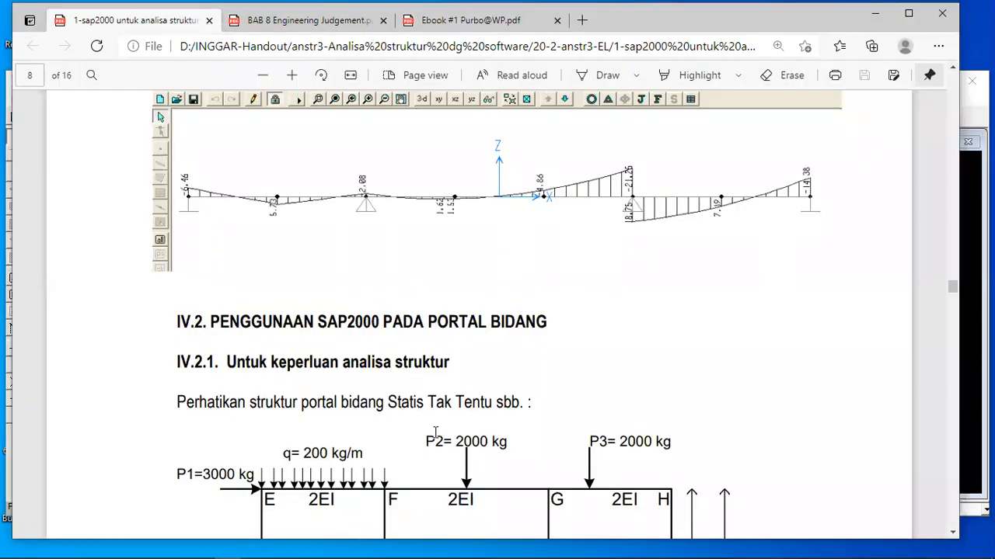
scroll(435, 432, "down", 15)
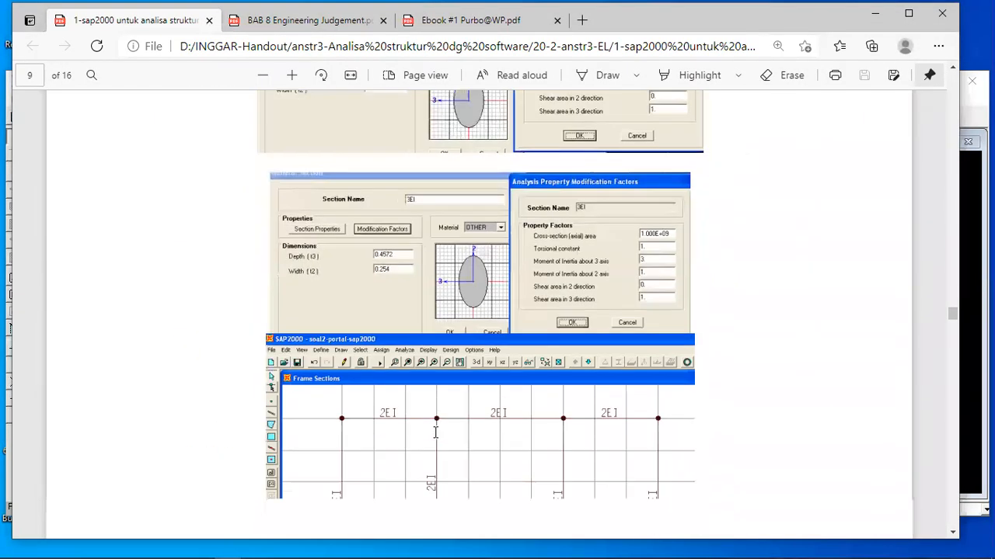
scroll(435, 433, "down", 15)
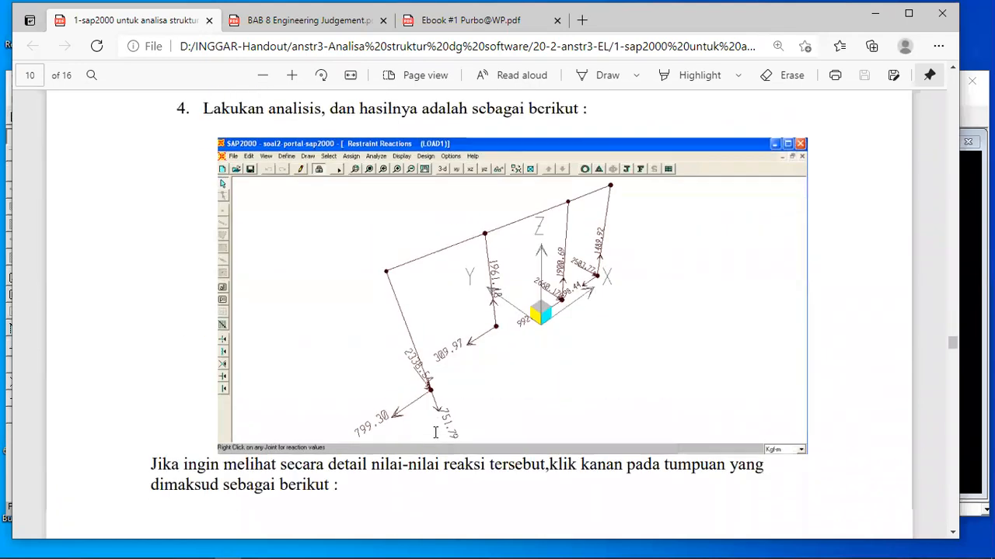
scroll(435, 432, "down", 1)
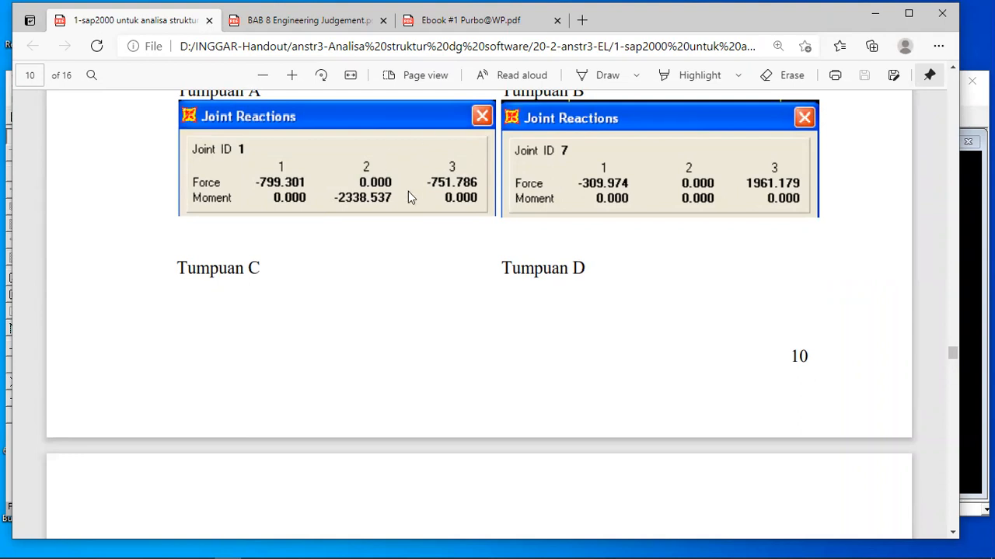
scroll(408, 198, "down", 5)
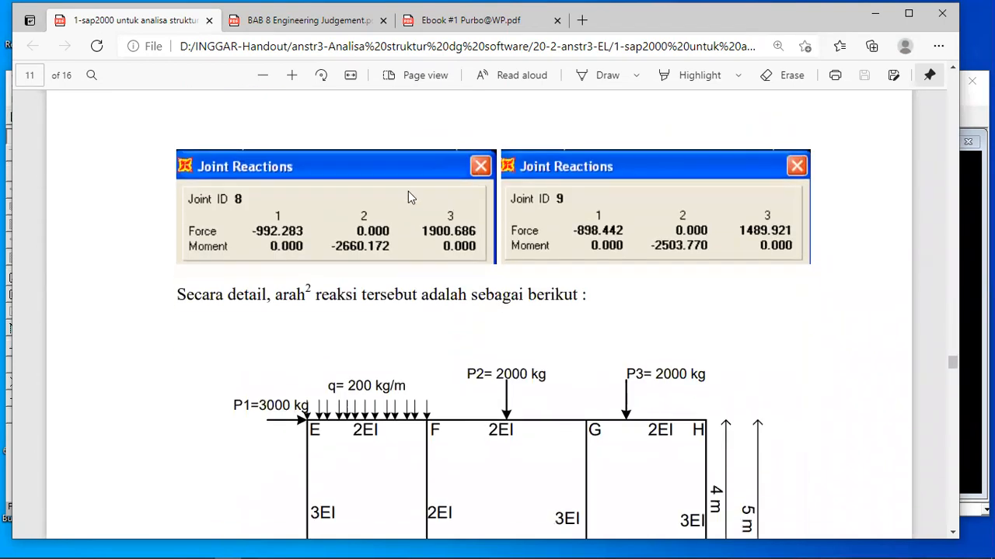
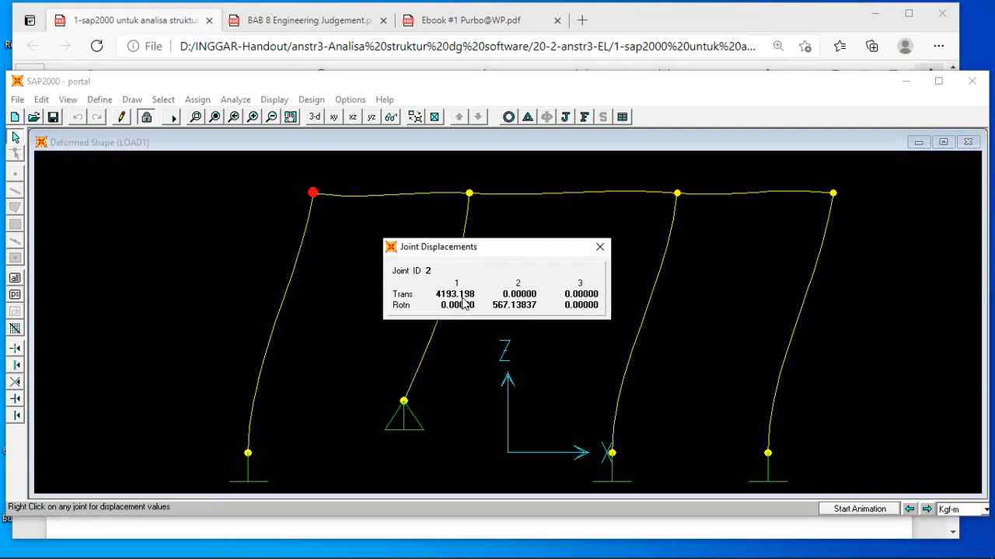
Switch to the handout PDF and review the sway calculation, Cross-method support reactions and SAP2000 joint displacements on pages 14 to 16.
left_click(400, 534)
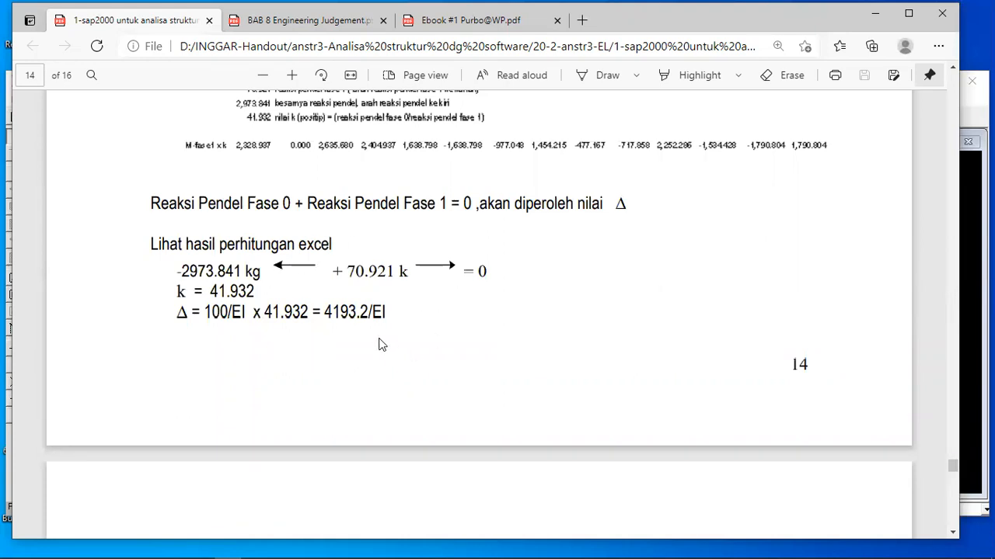
scroll(382, 344, "down", 5)
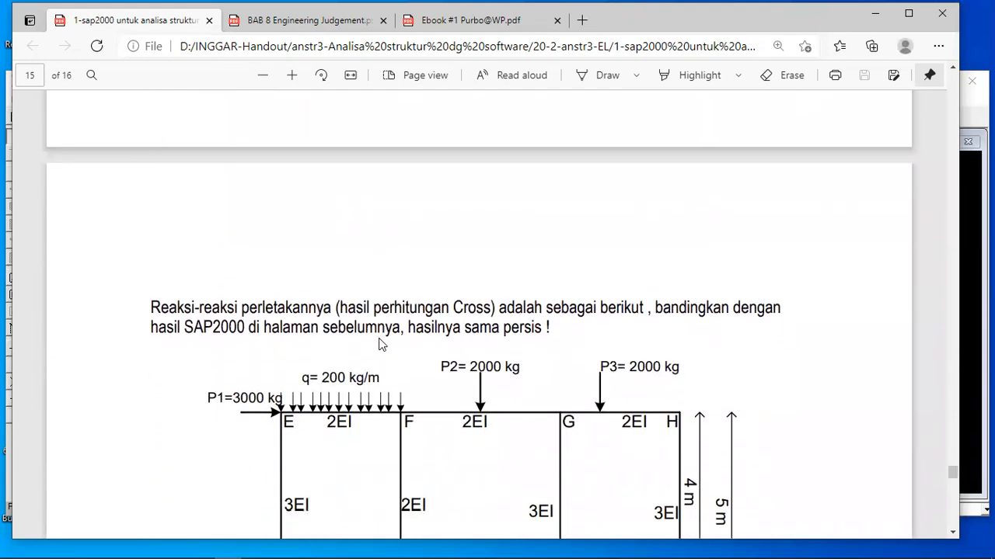
scroll(380, 344, "down", 2)
scroll(380, 344, "down", 5)
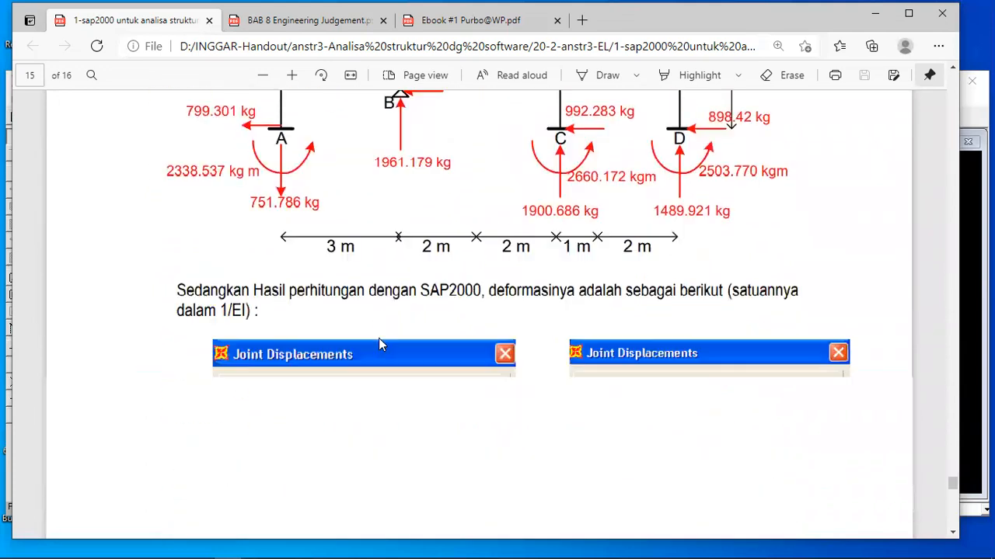
scroll(380, 345, "down", 10)
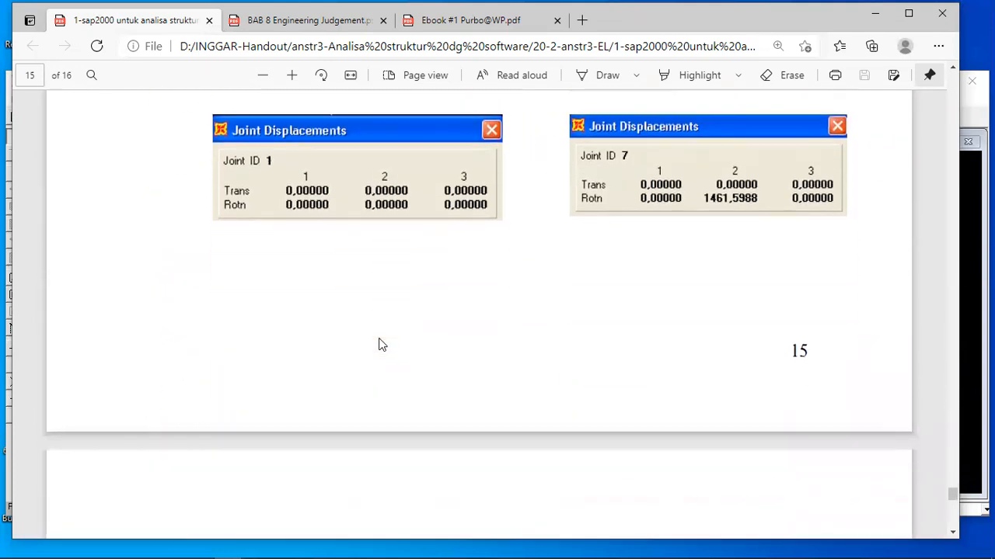
scroll(381, 344, "down", 5)
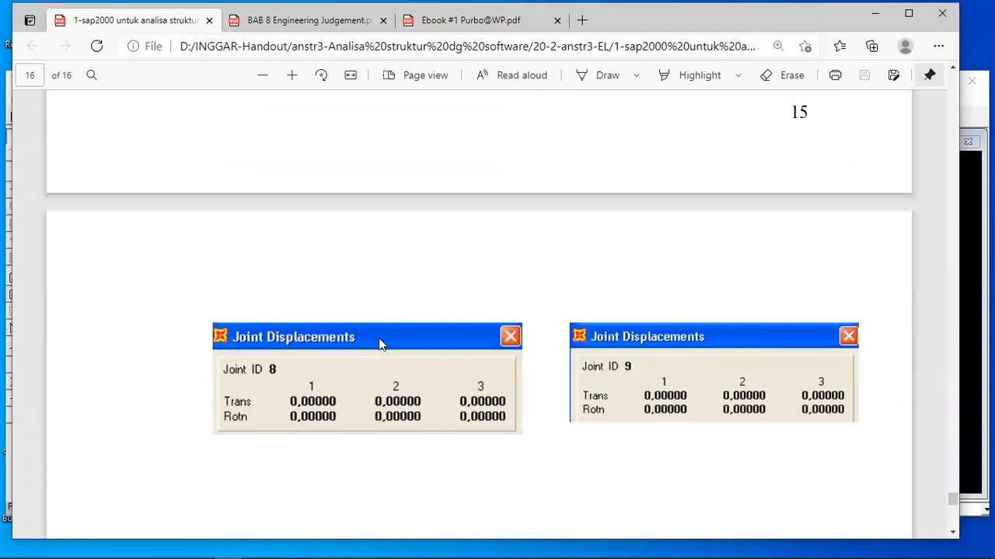
scroll(381, 345, "down", 5)
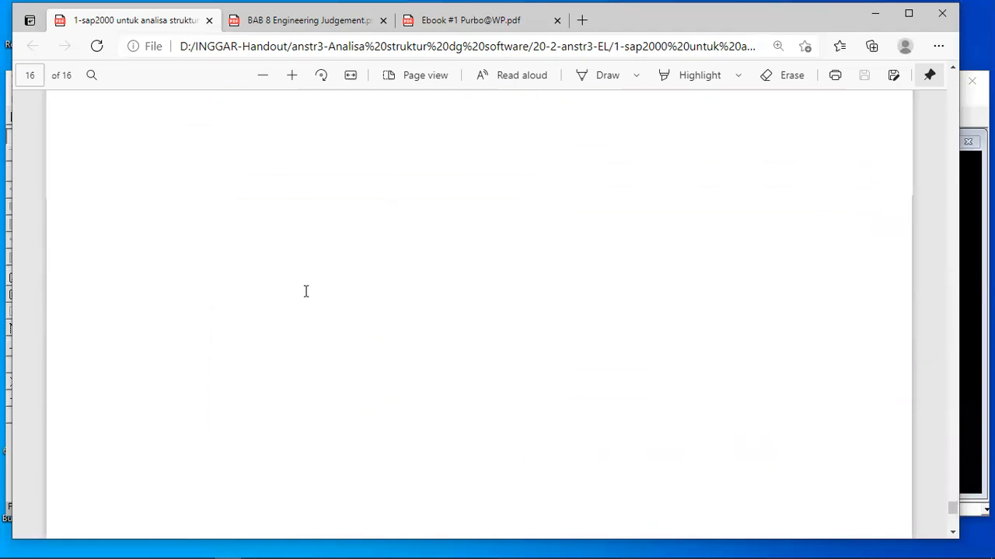
scroll(306, 290, "up", 12)
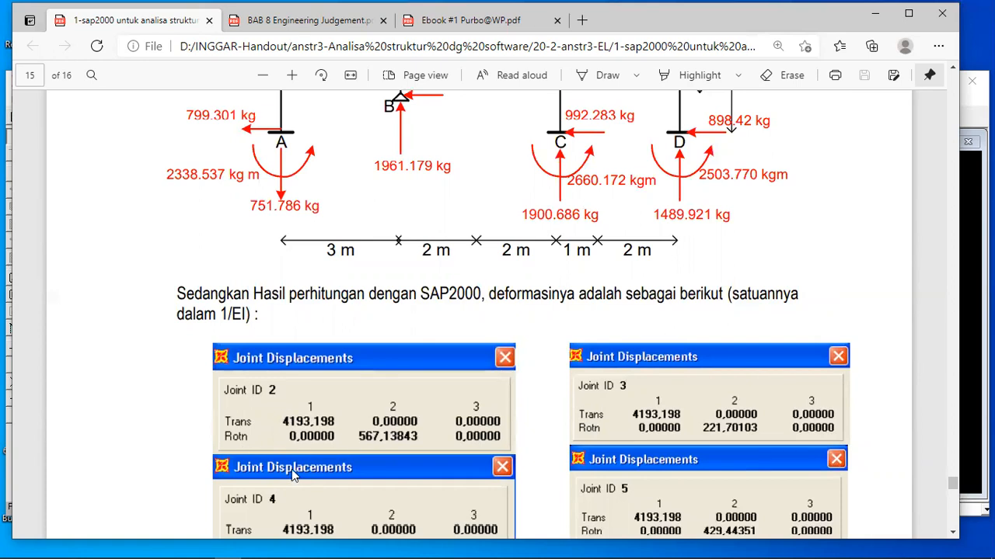
mouse_move(399, 546)
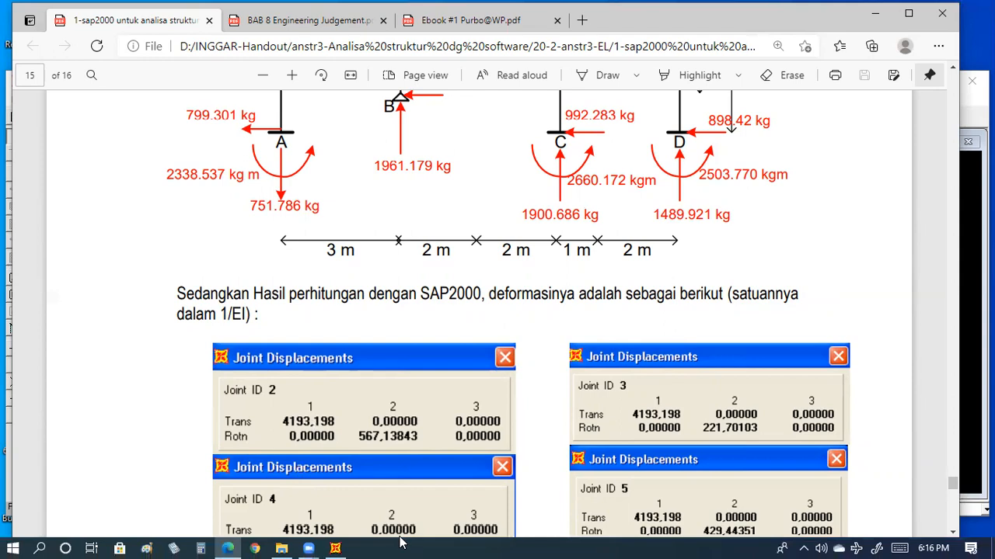
mouse_move(337, 546)
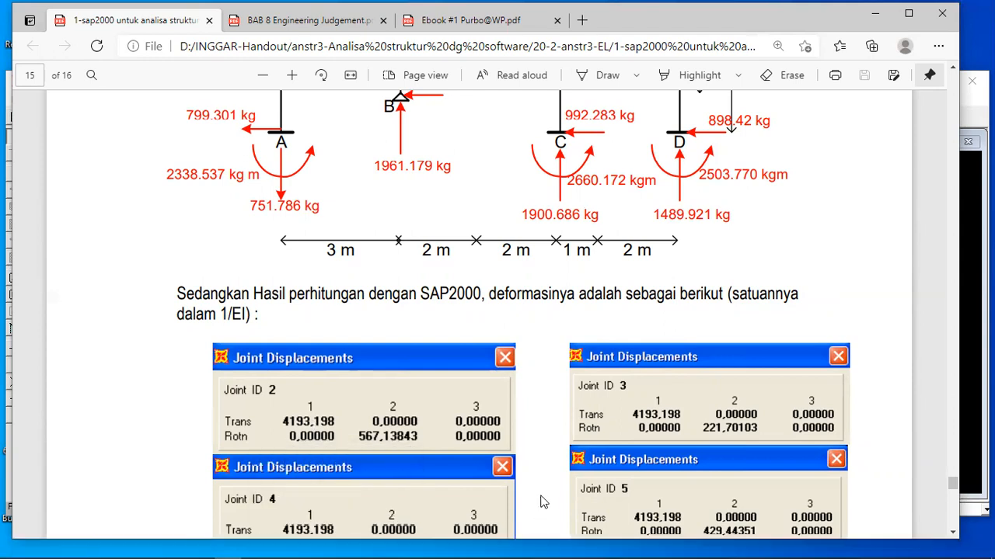
Examine the handout's displacement results for the frame joints and compare joint 2 with its displacements in SAP2000.
scroll(544, 502, "down", 1)
scroll(543, 502, "down", 5)
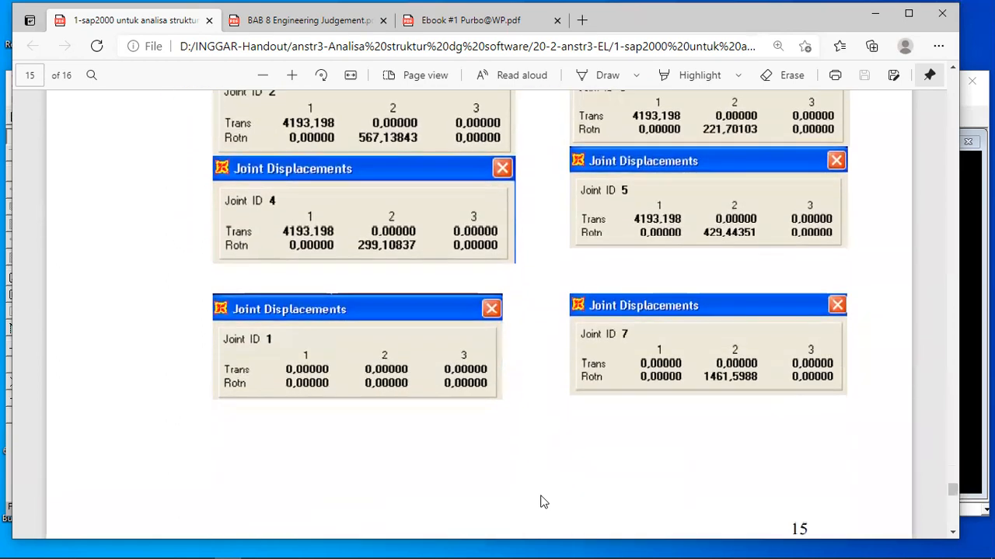
scroll(543, 502, "down", 6)
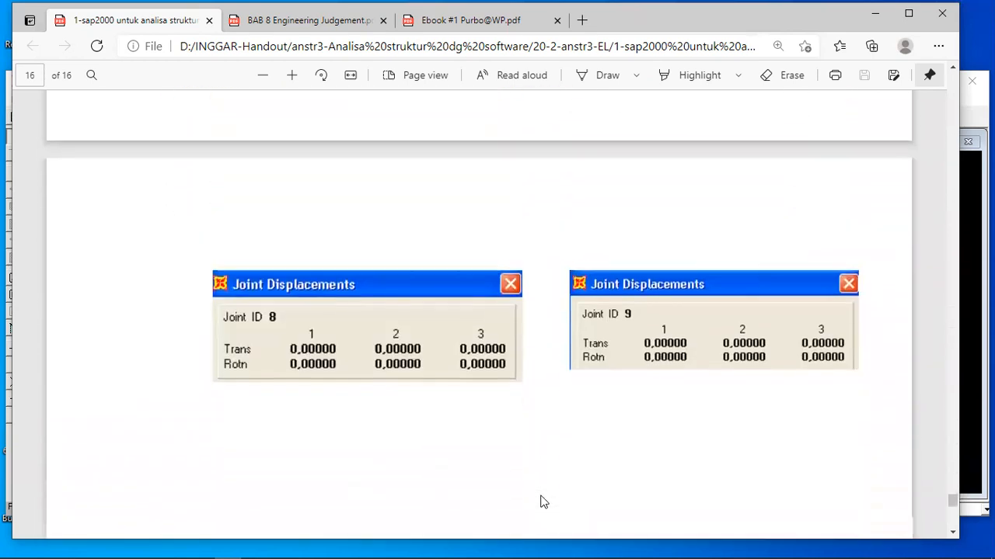
scroll(543, 502, "down", 4)
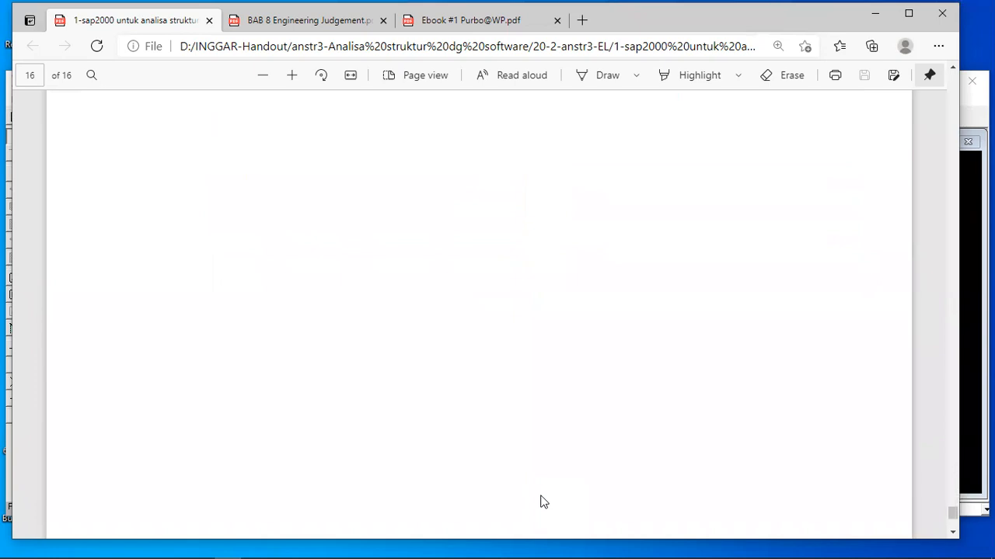
scroll(543, 502, "up", 1)
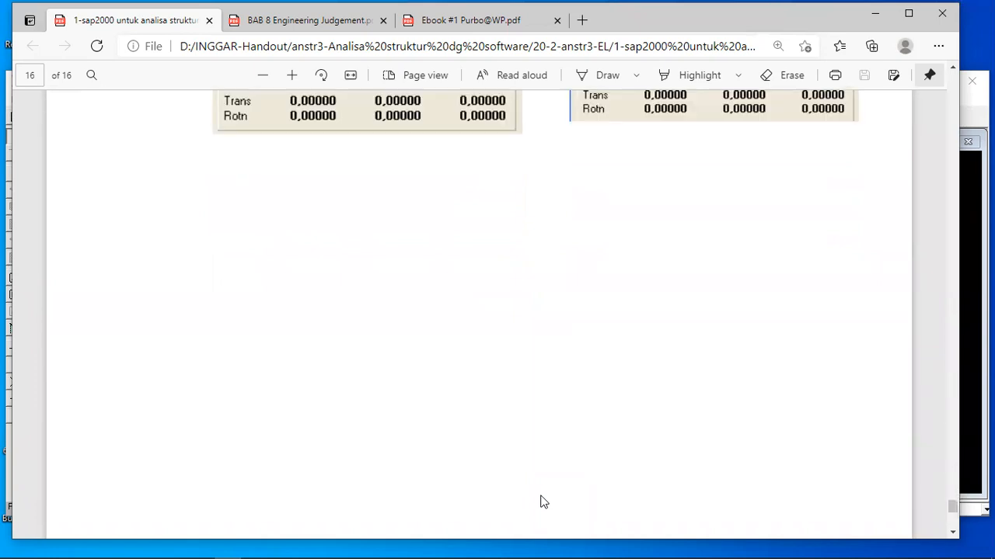
scroll(759, 294, "up", 10)
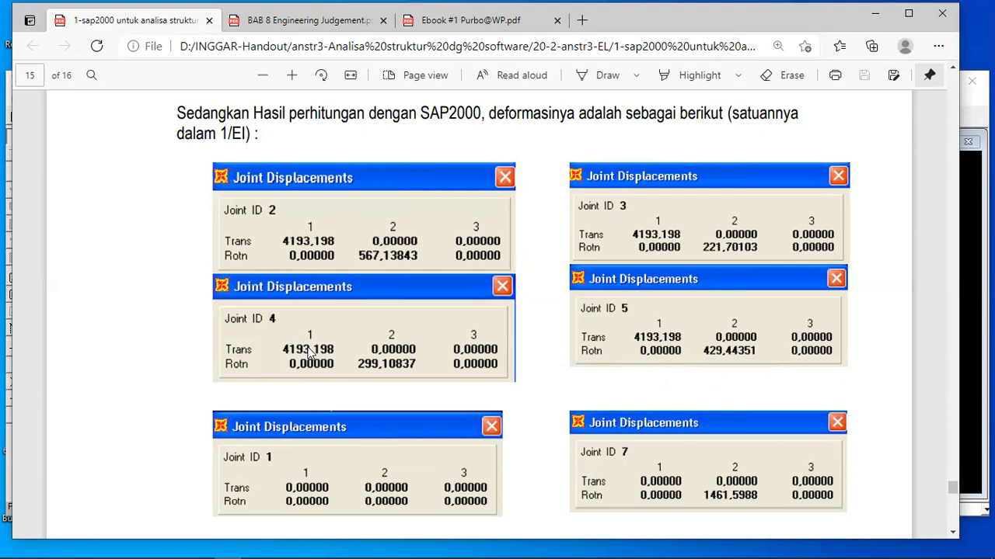
mouse_move(443, 542)
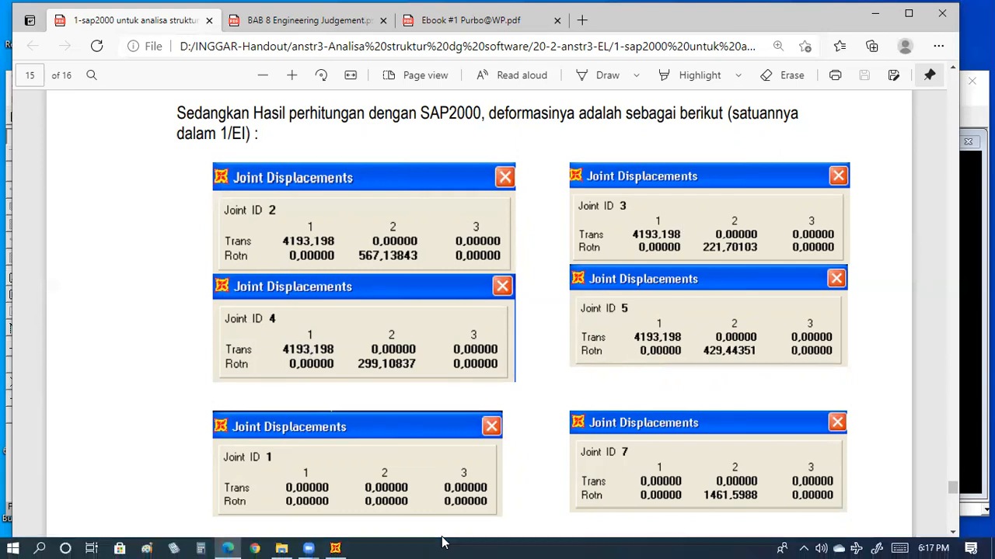
left_click(335, 548)
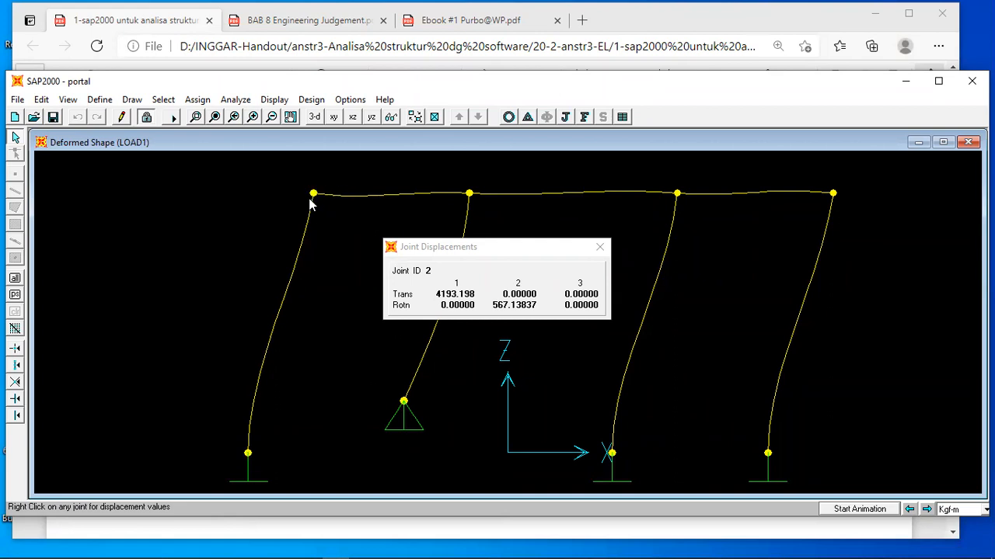
left_click(335, 528)
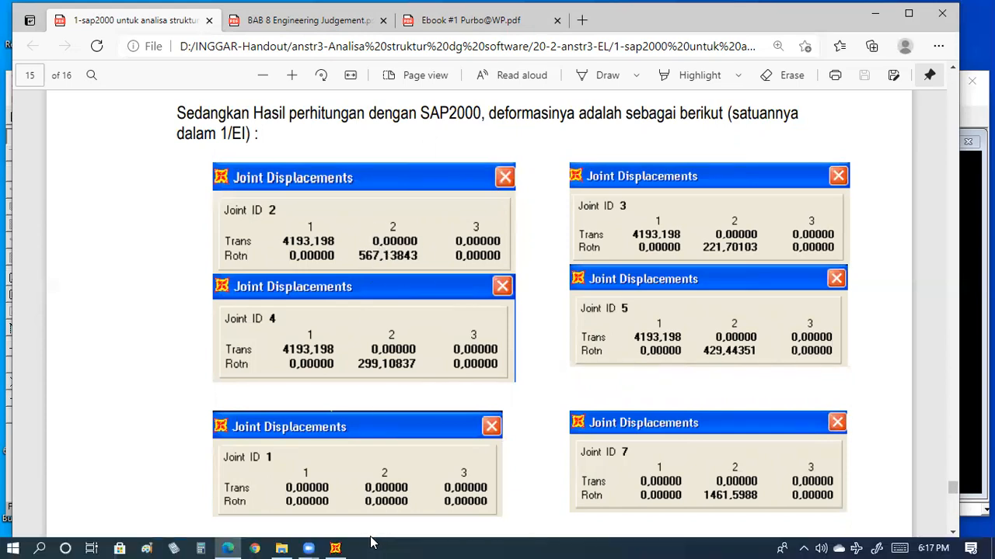
Switch to SAP2000 and view the definition of frame section 2EI, then dismiss the section dialogs.
left_click(337, 546)
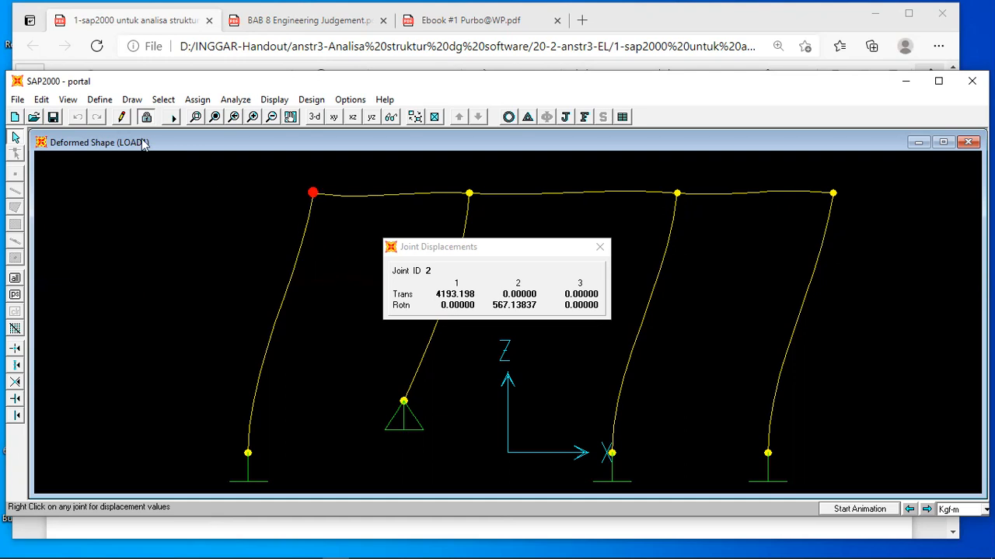
left_click(99, 99)
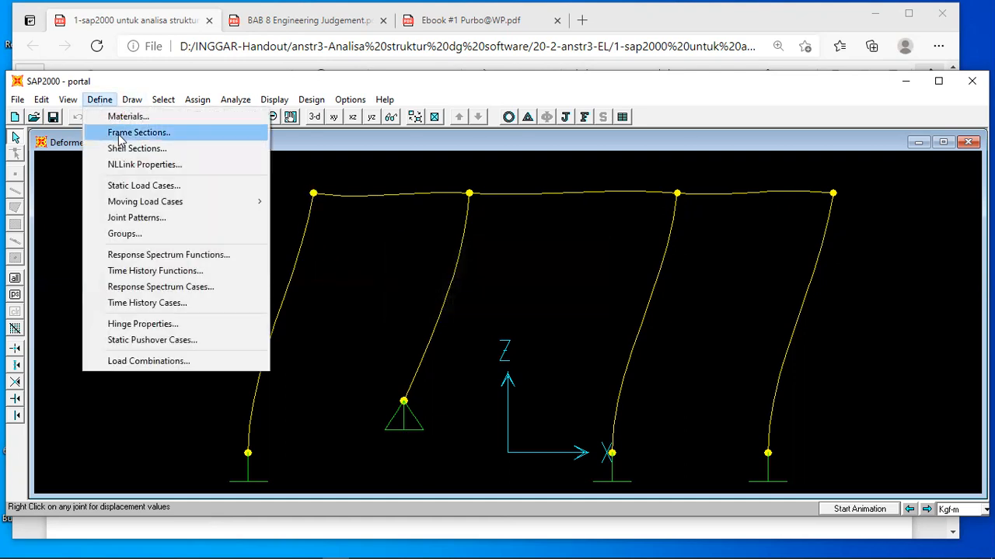
left_click(124, 134)
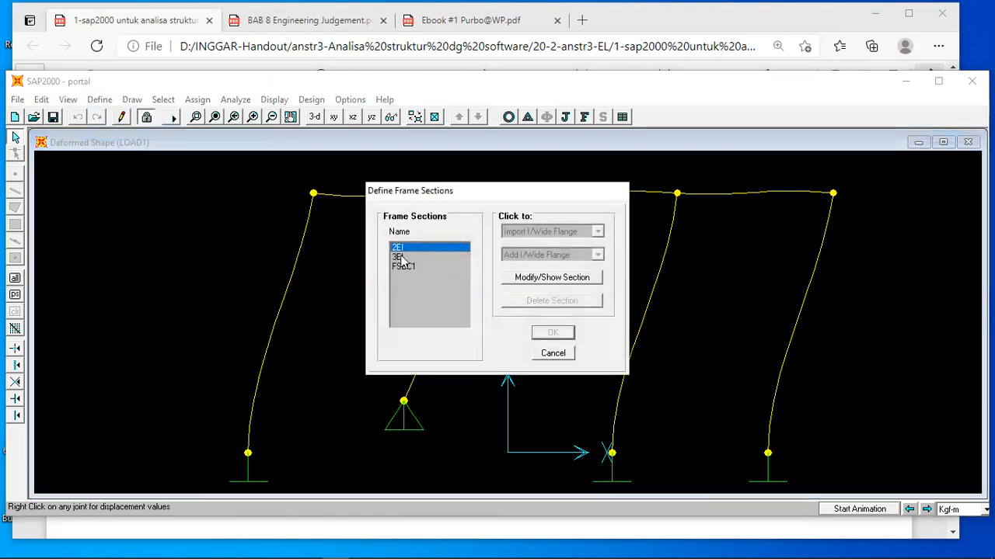
left_click(519, 281)
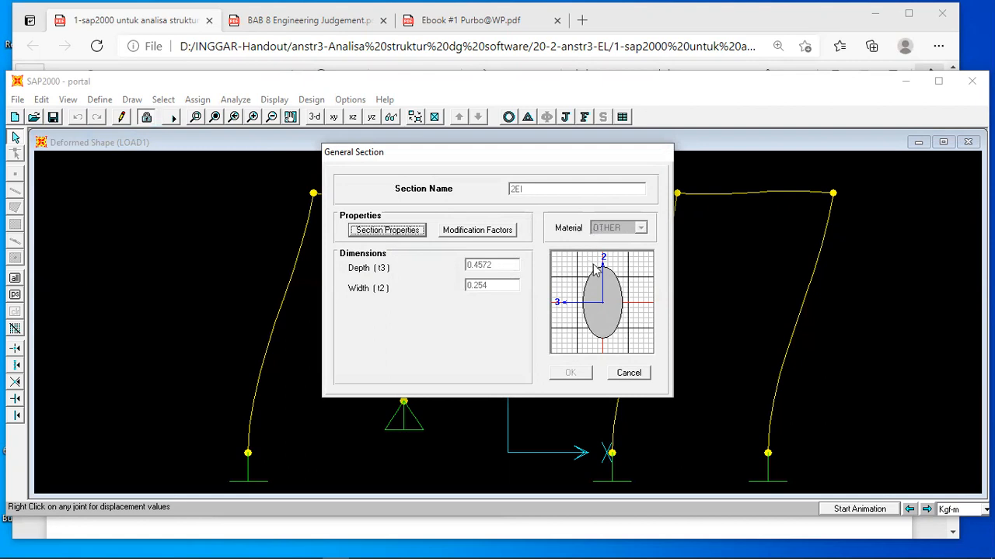
left_click(630, 374)
left_click(562, 357)
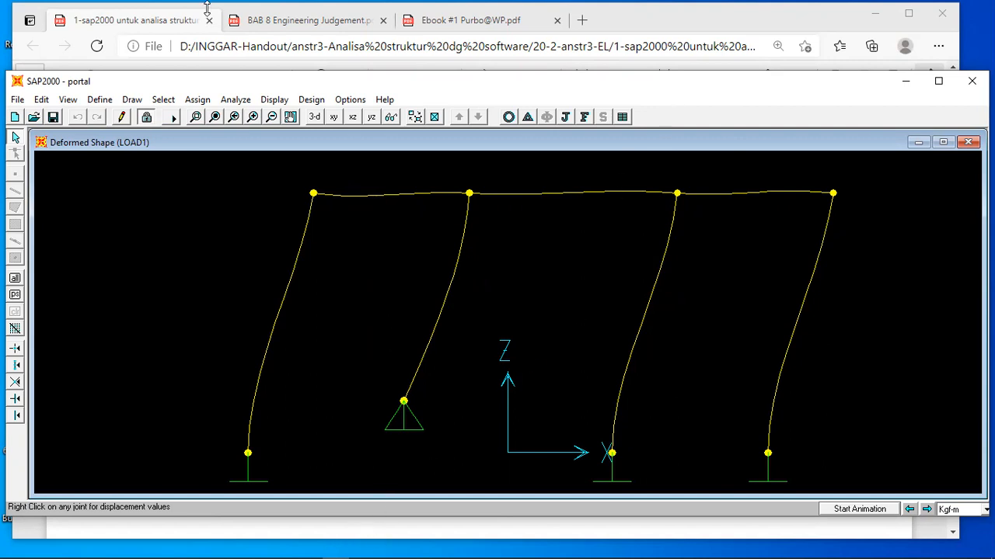
Switch to the handout PDF to examine the Cross moment distribution table on page 13, and return to SAP2000.
left_click(143, 30)
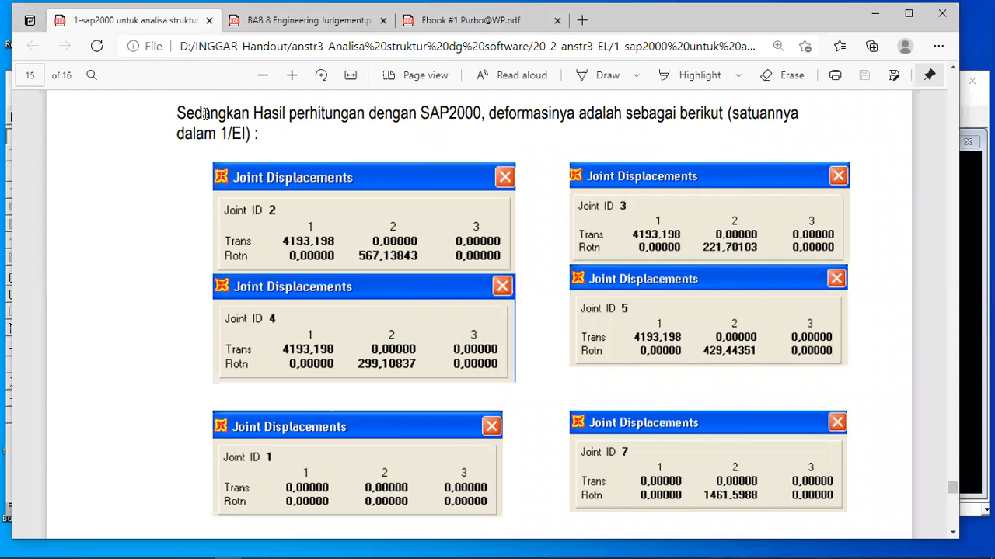
scroll(205, 113, "up", 10)
scroll(206, 113, "up", 10)
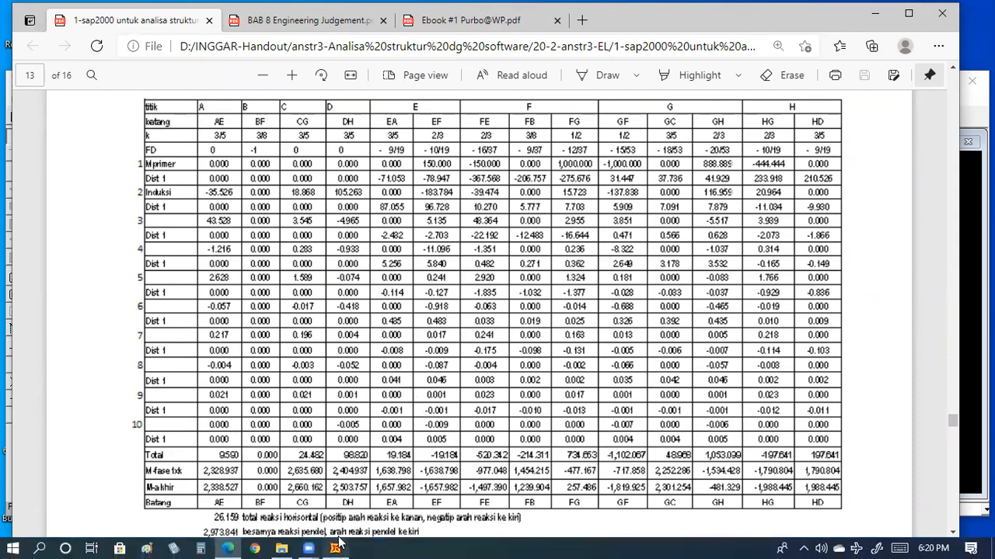
mouse_move(337, 547)
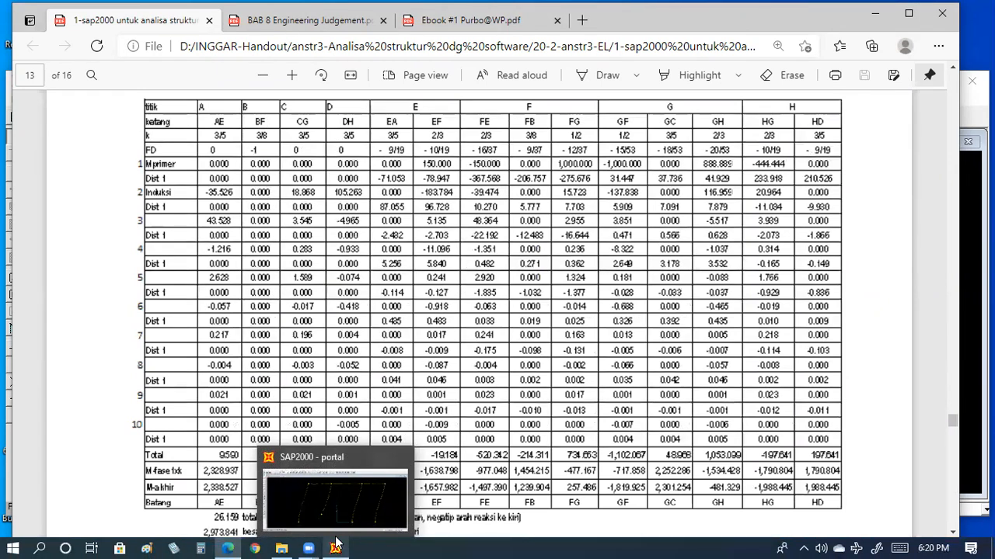
left_click(336, 546)
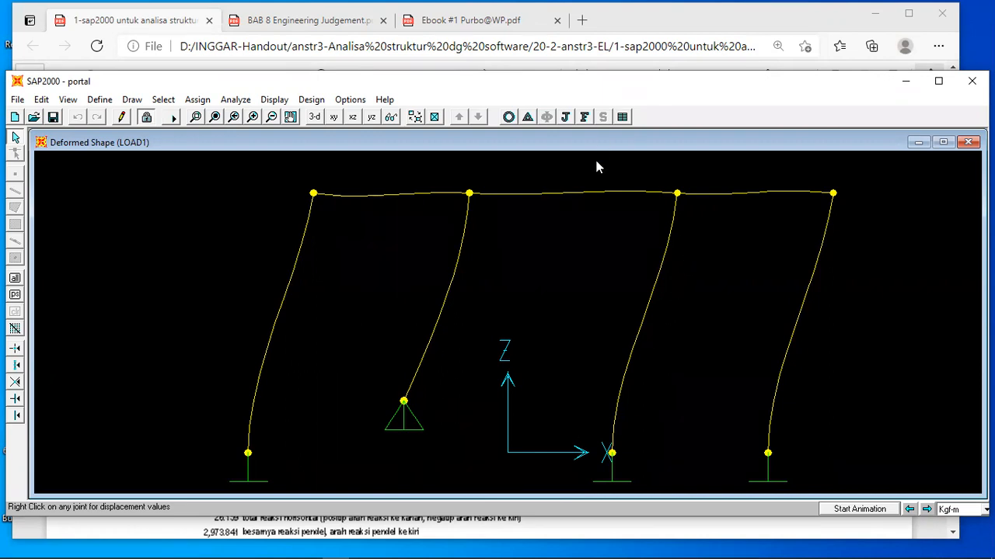
key("alt+Tab")
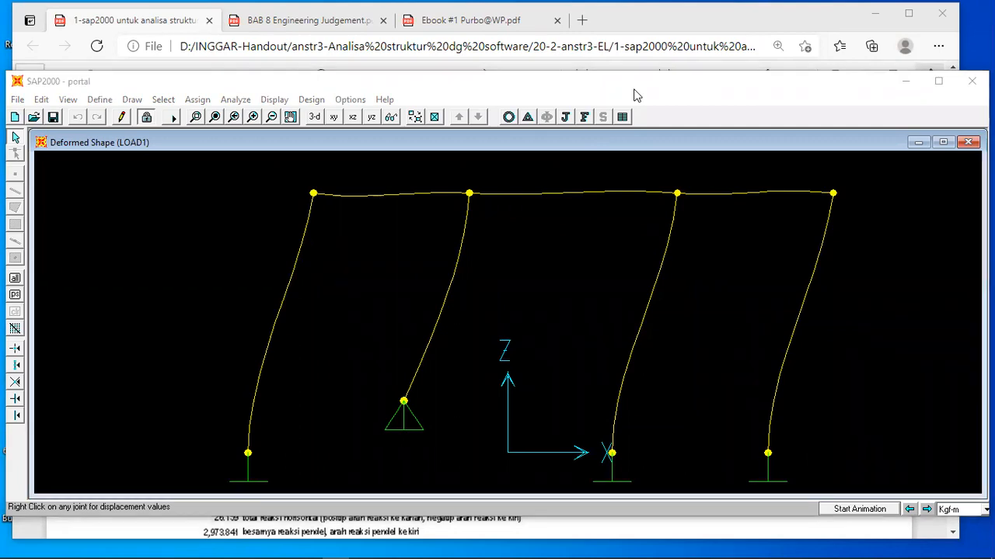